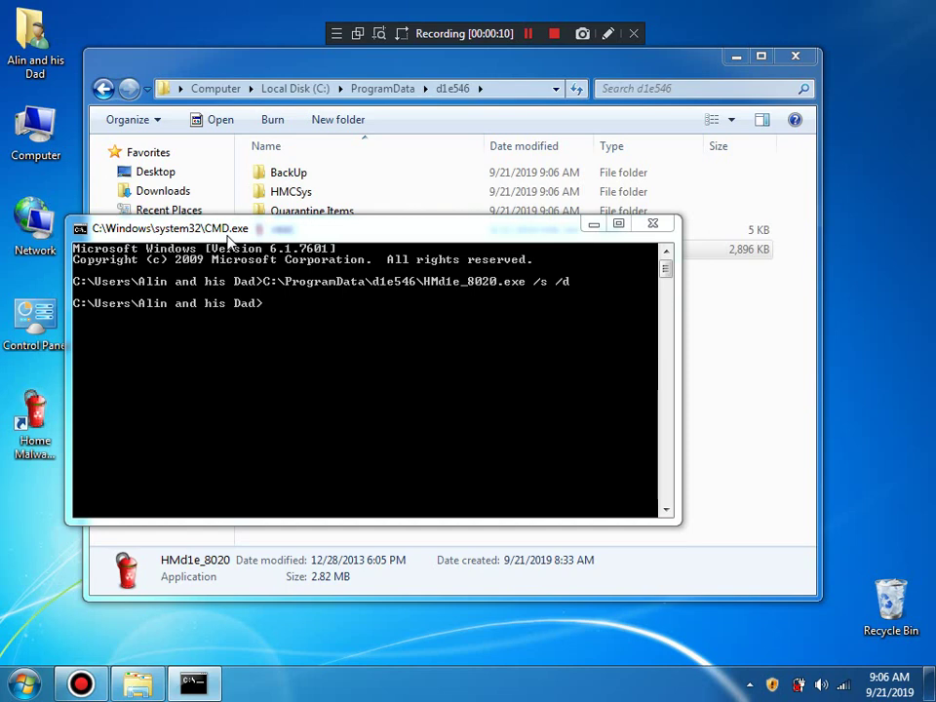
# Step: Launch Home Malware Cleaner's quick scan from the tray shield, then close it and the command prompt
pyautogui.click(751, 683)
pyautogui.doubleClick(805, 597)
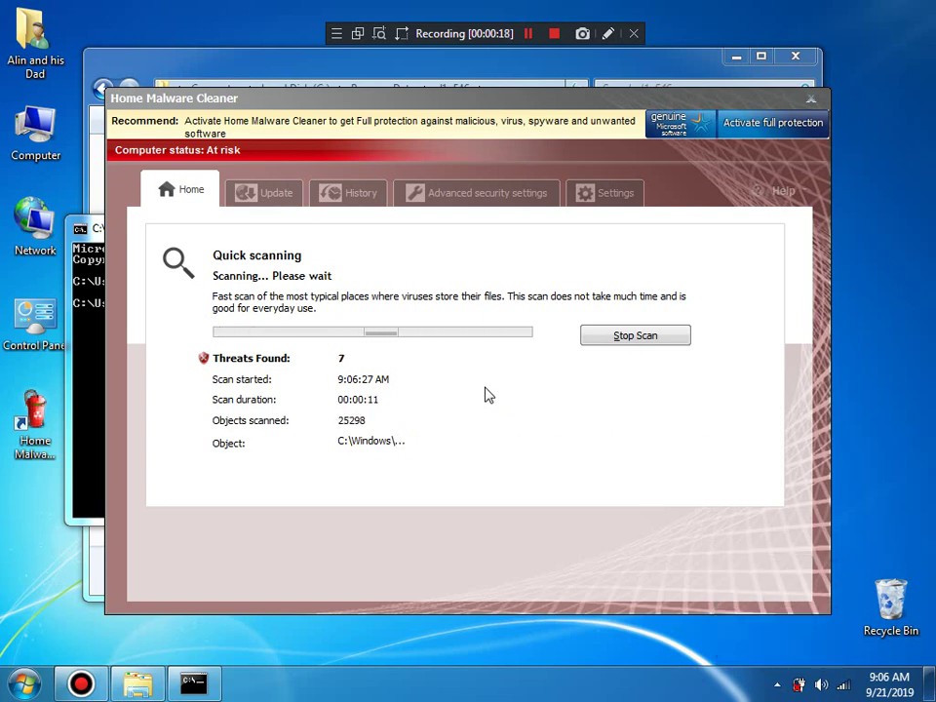
pyautogui.click(817, 101)
pyautogui.click(664, 230)
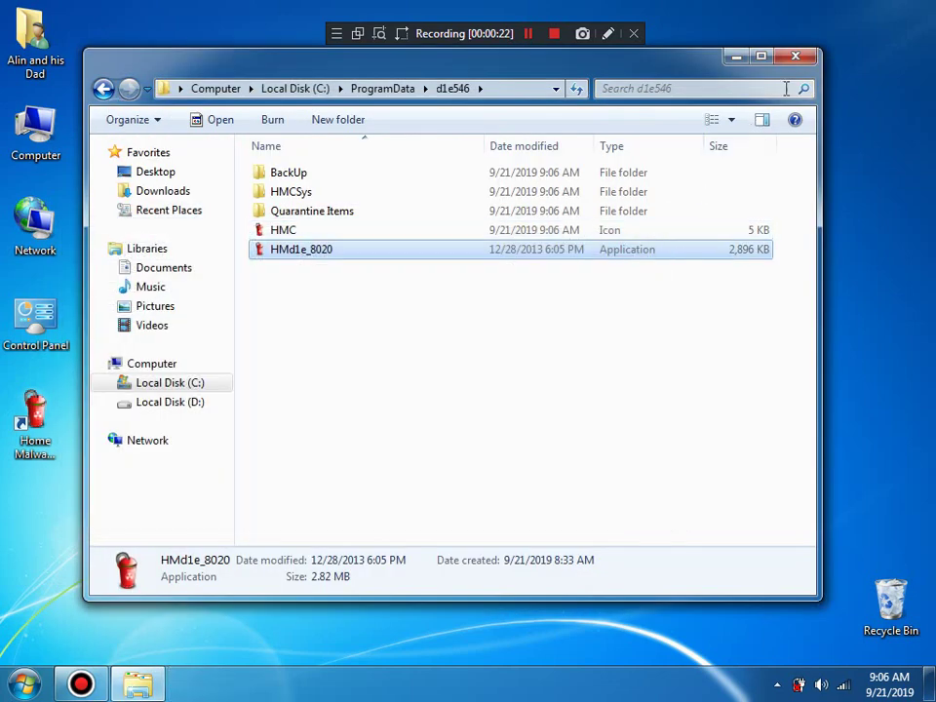
# Step: Close the d1e546 folder, try dismissing the 20-infected-files warning, and allow the rogue through the firewall
pyautogui.click(794, 56)
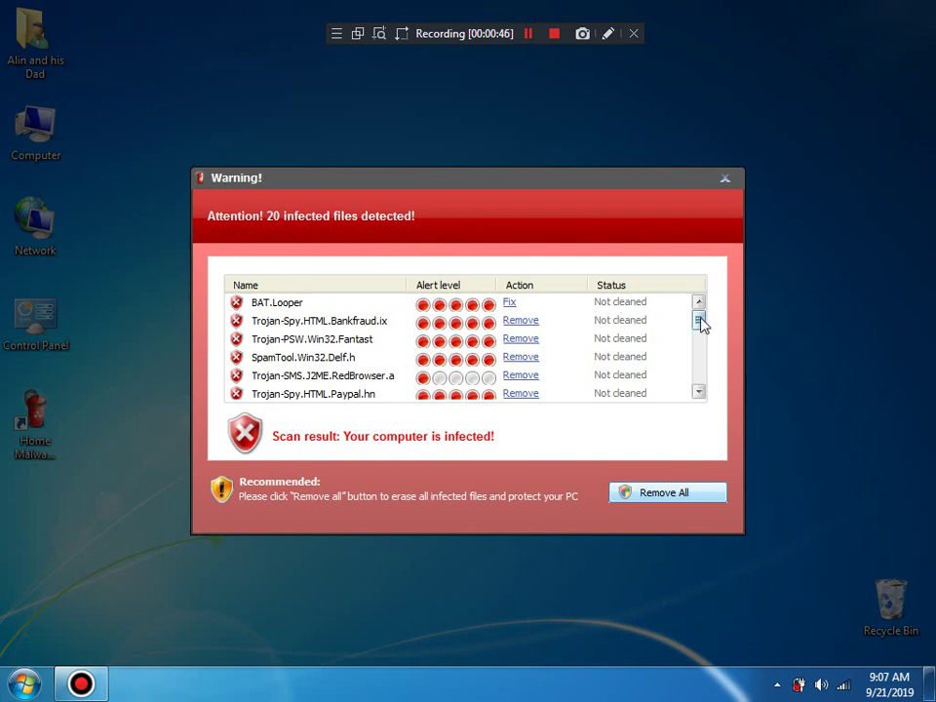
pyautogui.moveTo(700, 321); pyautogui.dragTo(707, 375)
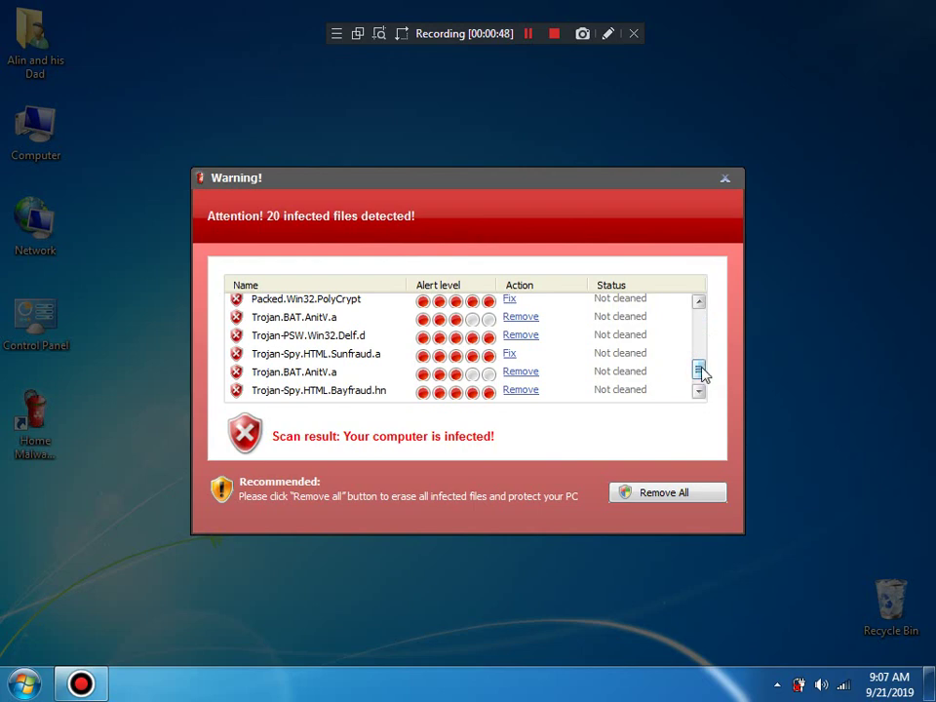
pyautogui.click(724, 178)
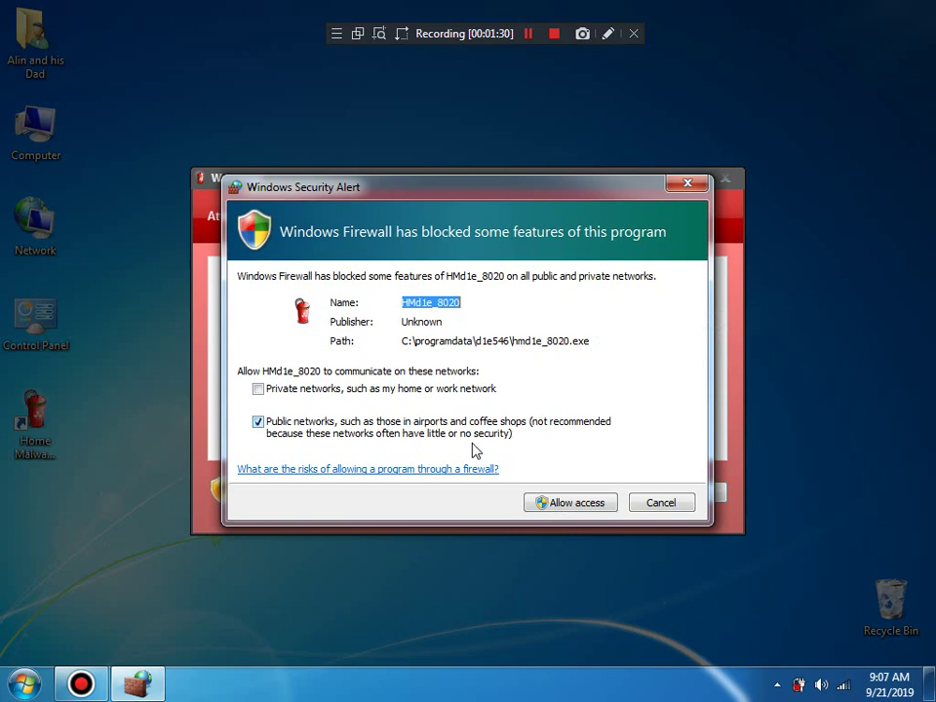
pyautogui.click(566, 503)
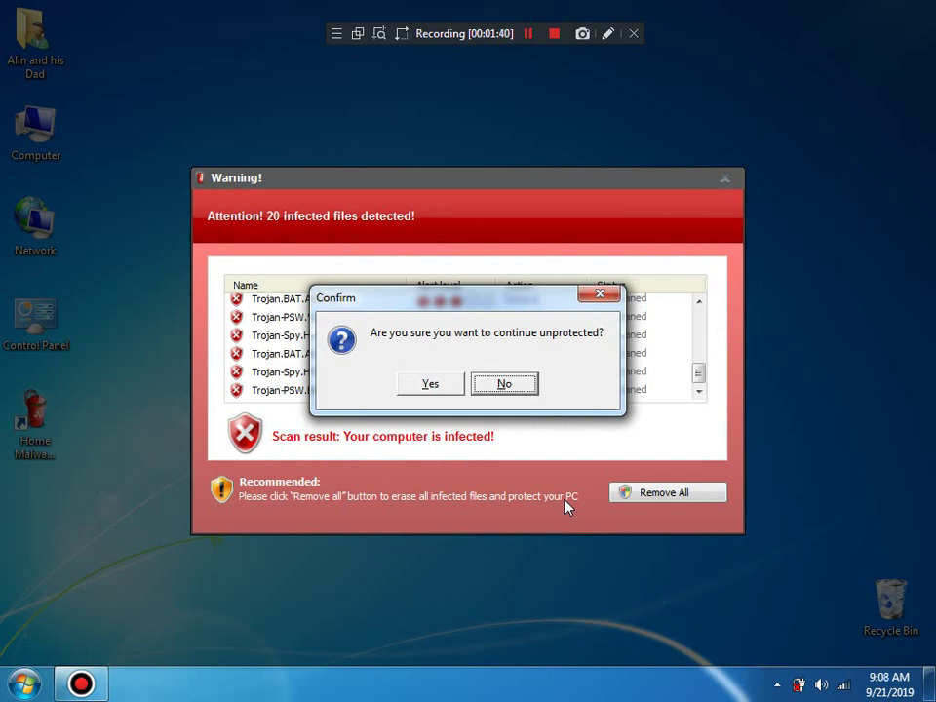
# Step: Confirm continuing unprotected, then browse All Programs in the Start menu
pyautogui.click(403, 390)
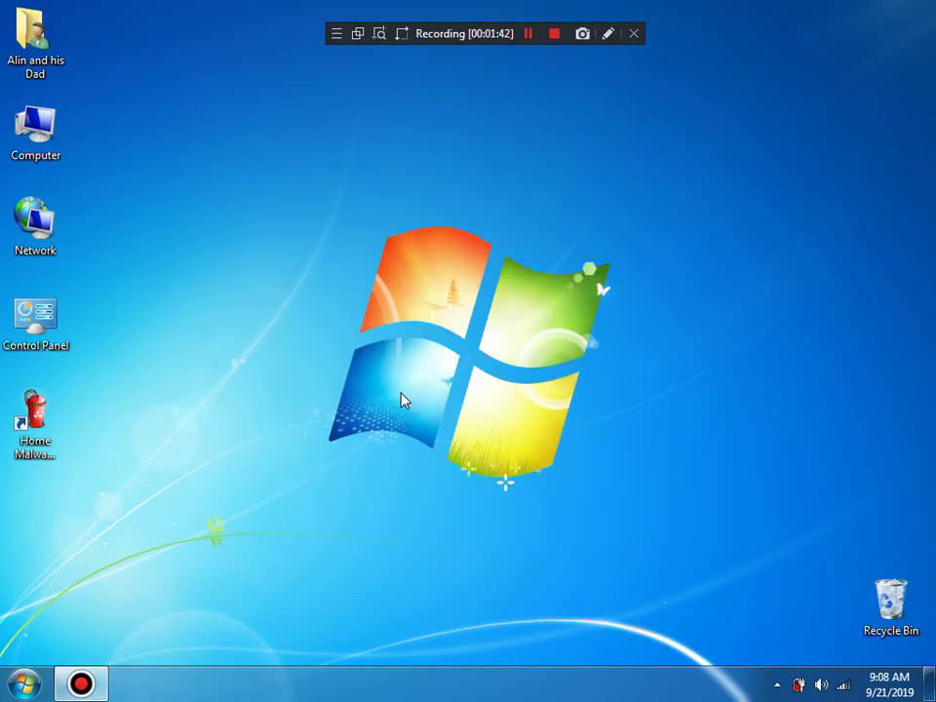
pyautogui.click(24, 683)
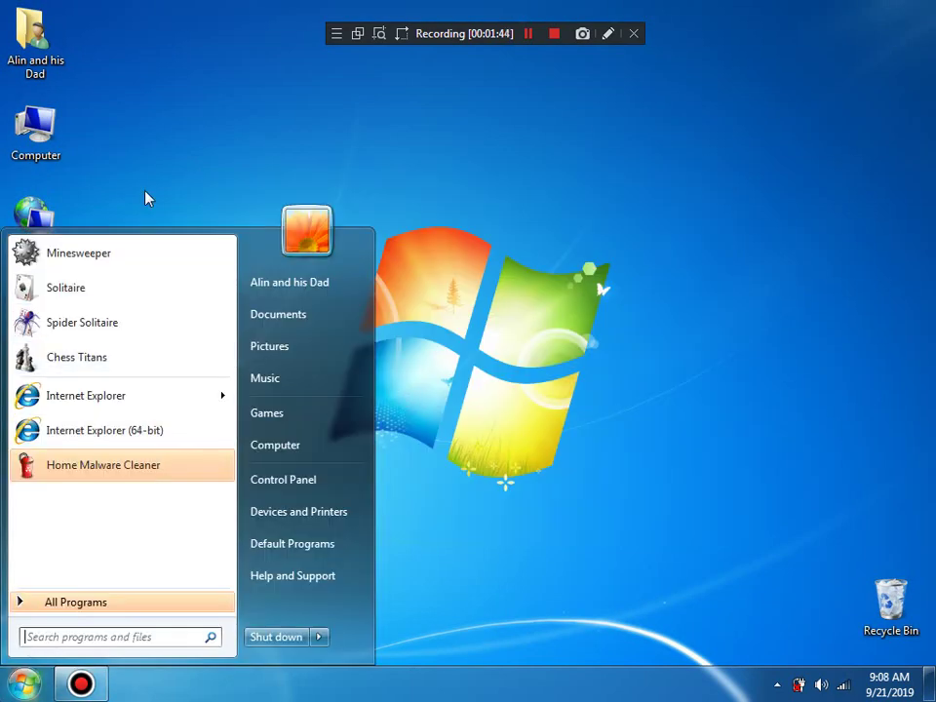
pyautogui.click(145, 196)
pyautogui.click(24, 683)
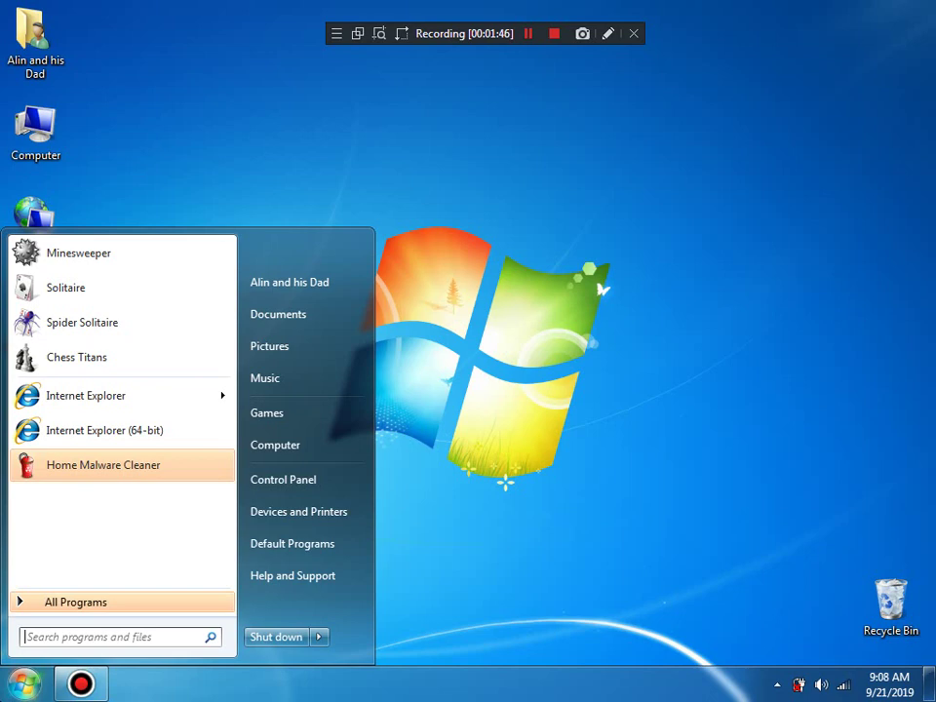
pyautogui.click(94, 604)
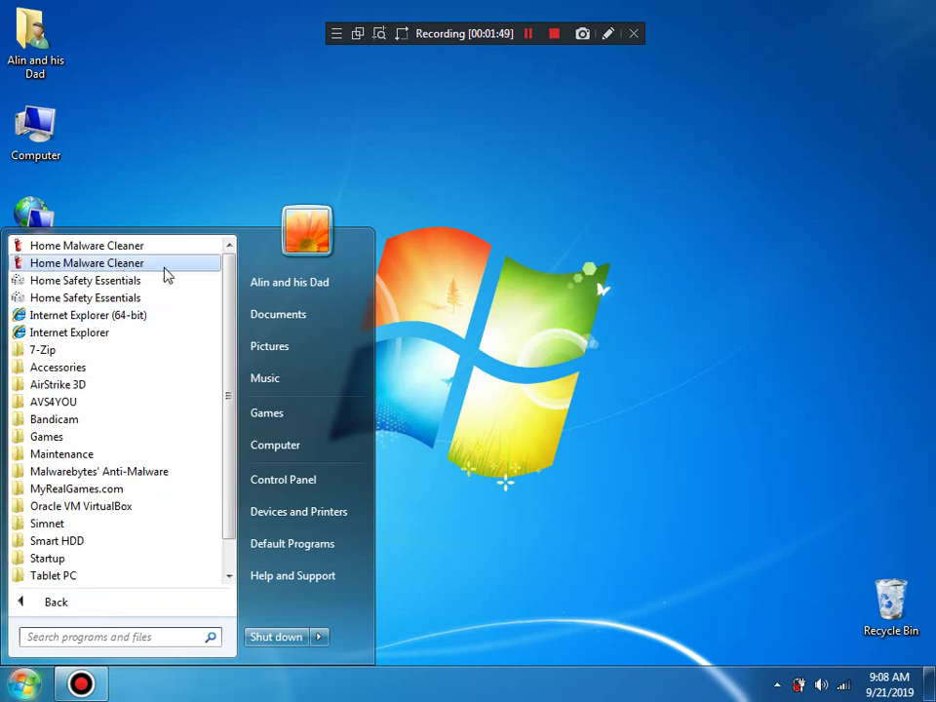
pyautogui.click(164, 93)
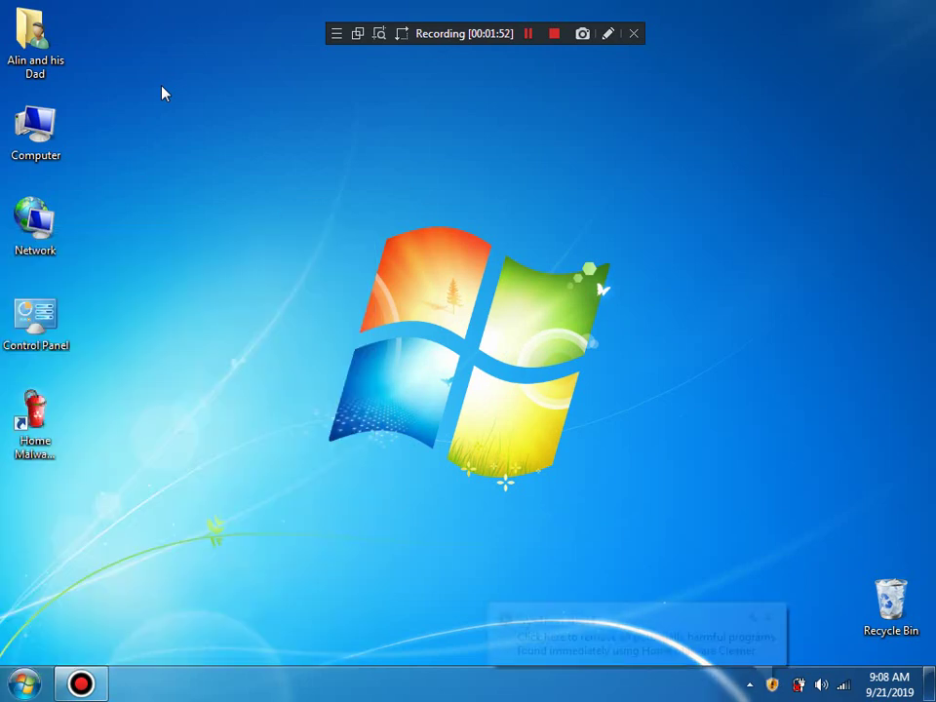
# Step: Dismiss the System alert's trial-version nag with Yes and reopen the Start menu
pyautogui.click(583, 639)
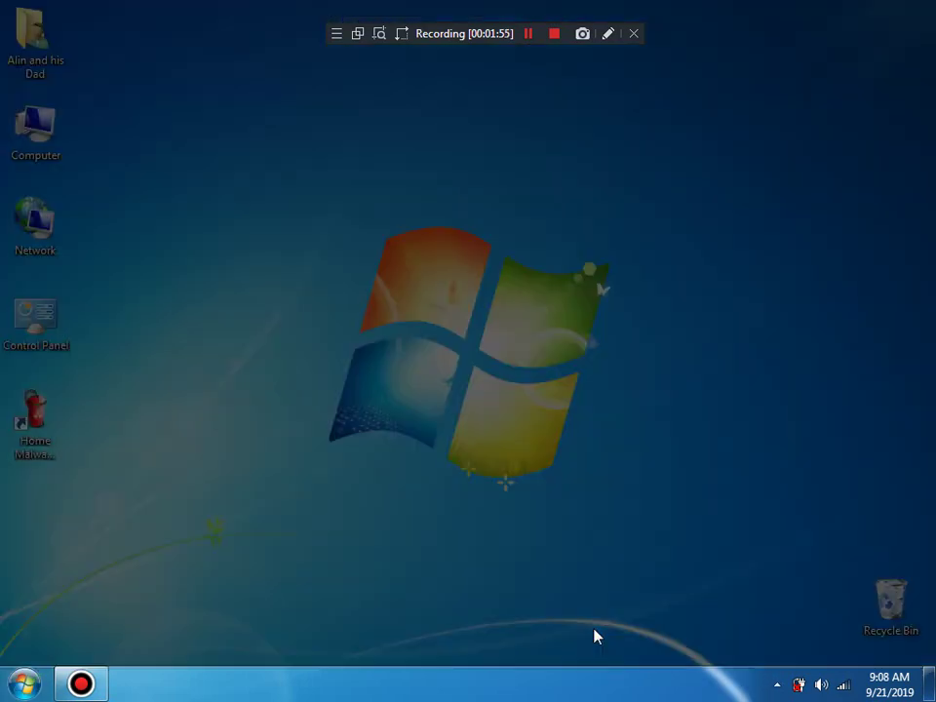
pyautogui.click(706, 174)
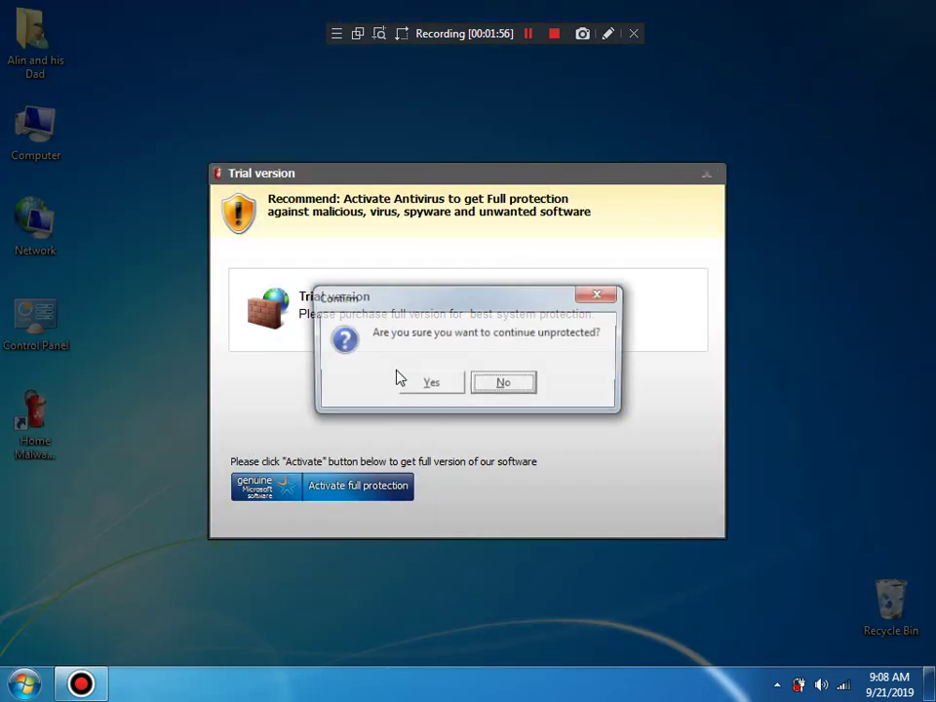
pyautogui.click(443, 384)
pyautogui.press('super')
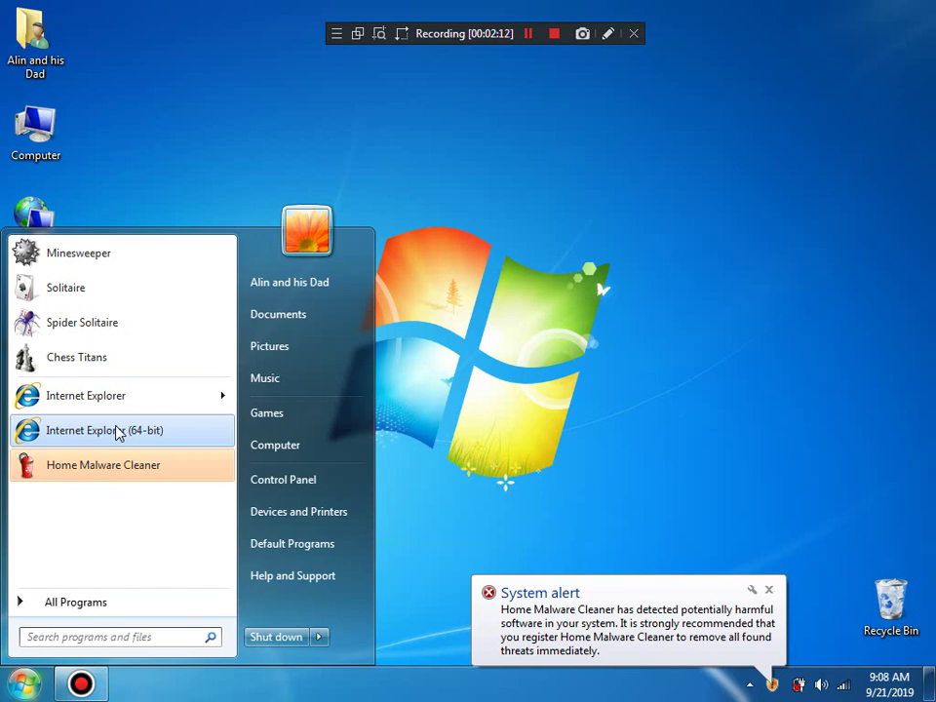
# Step: Launch 64-bit Internet Explorer and close the Home Malware Cleaner scan results window
pyautogui.click(632, 664)
pyautogui.click(609, 648)
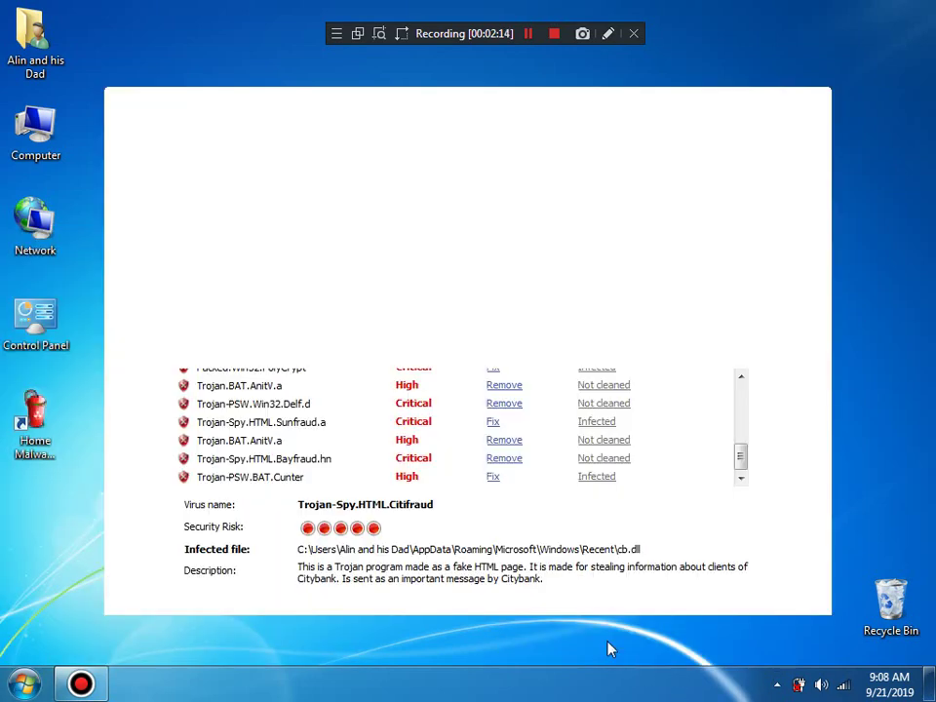
pyautogui.click(25, 682)
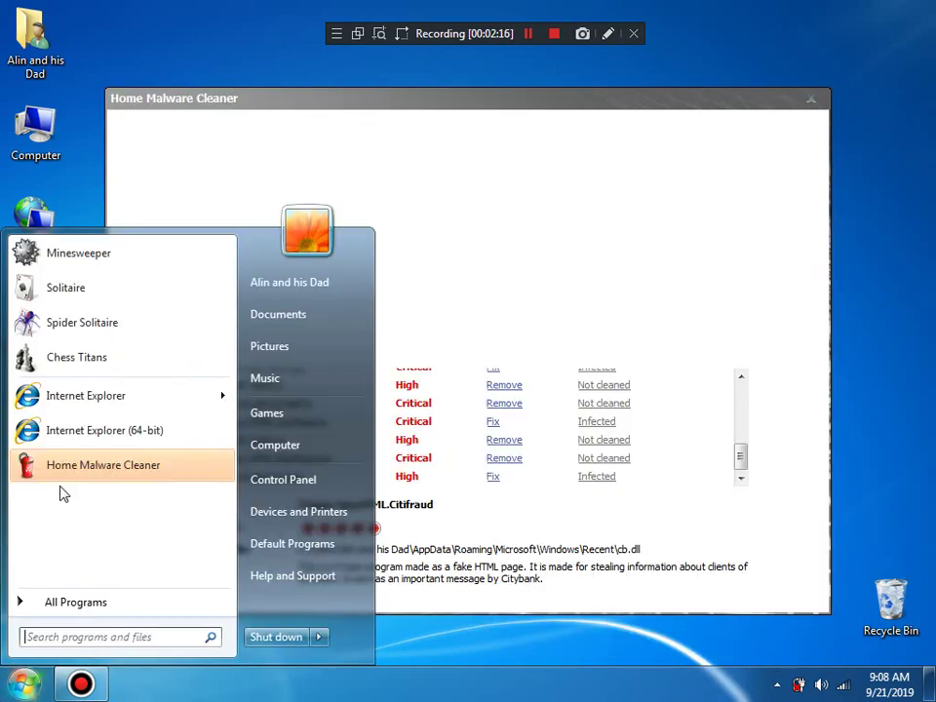
pyautogui.click(118, 426)
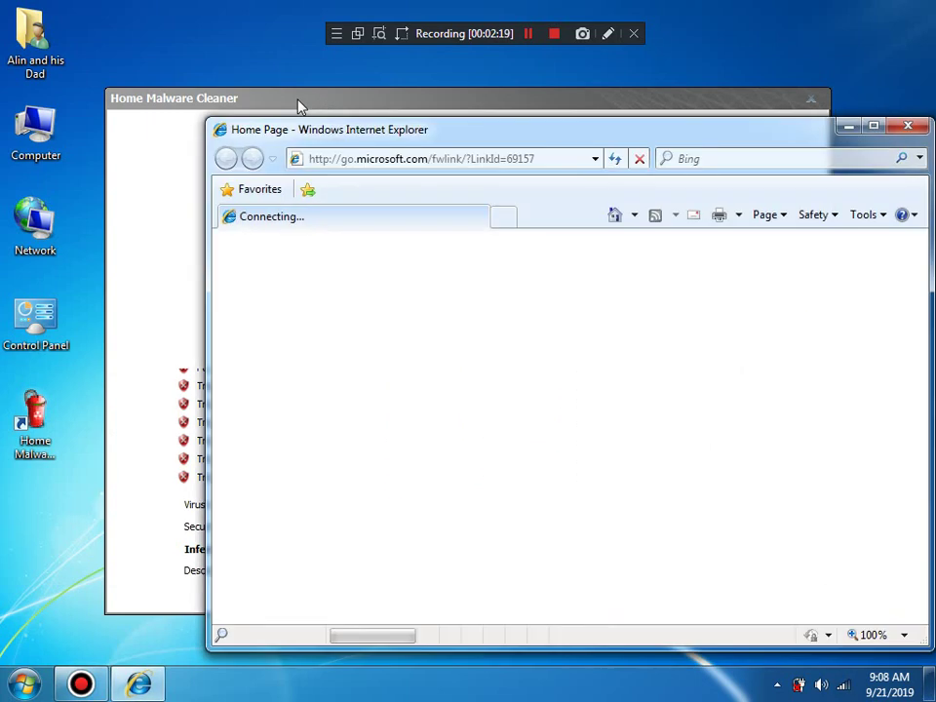
pyautogui.click(299, 107)
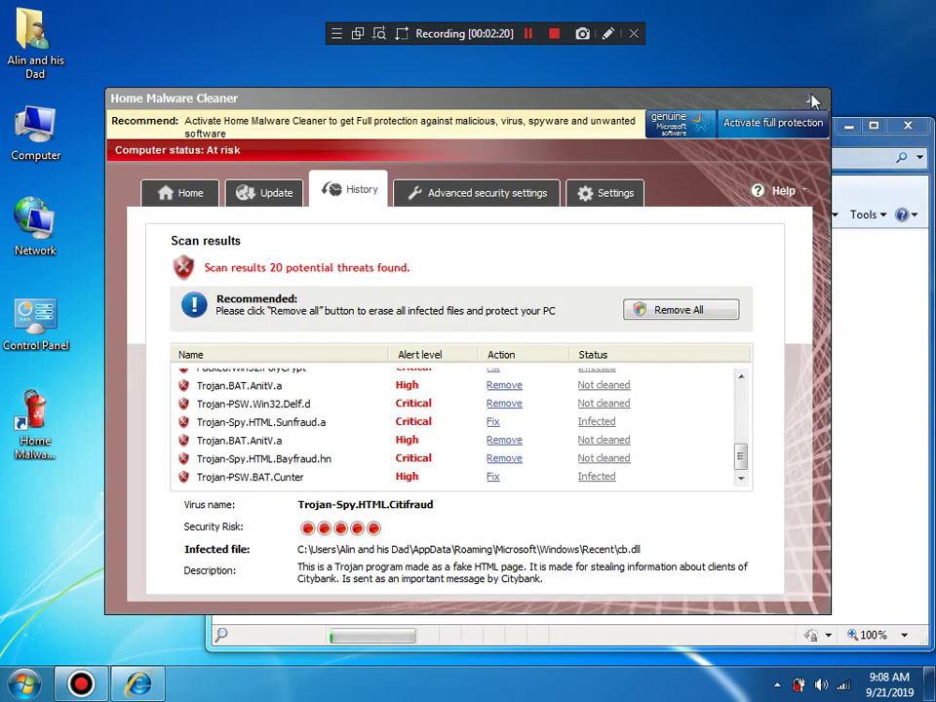
pyautogui.click(813, 100)
# Step: Load google.com, minimize the browser, postpone Internet Explorer 8 setup, and open Control Panel
pyautogui.click(492, 168)
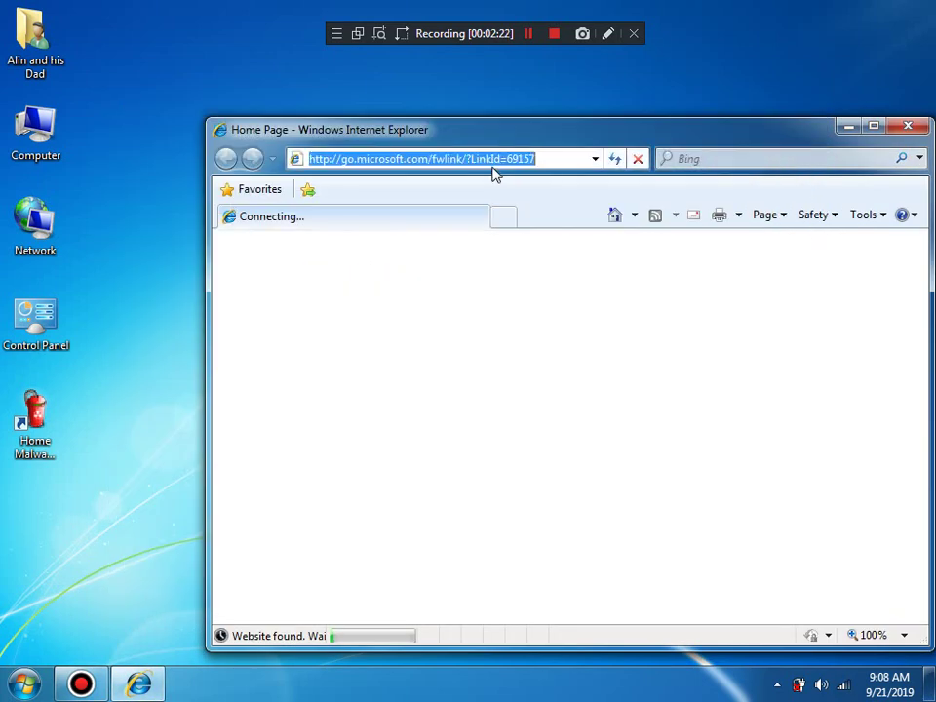
pyautogui.write('g')
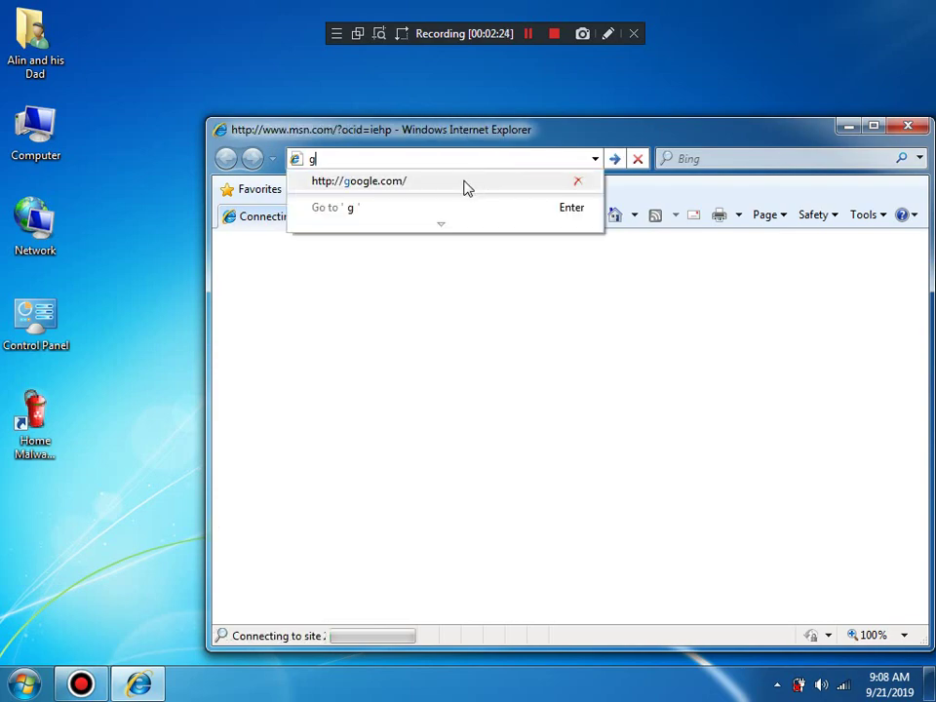
pyautogui.click(466, 185)
pyautogui.click(846, 128)
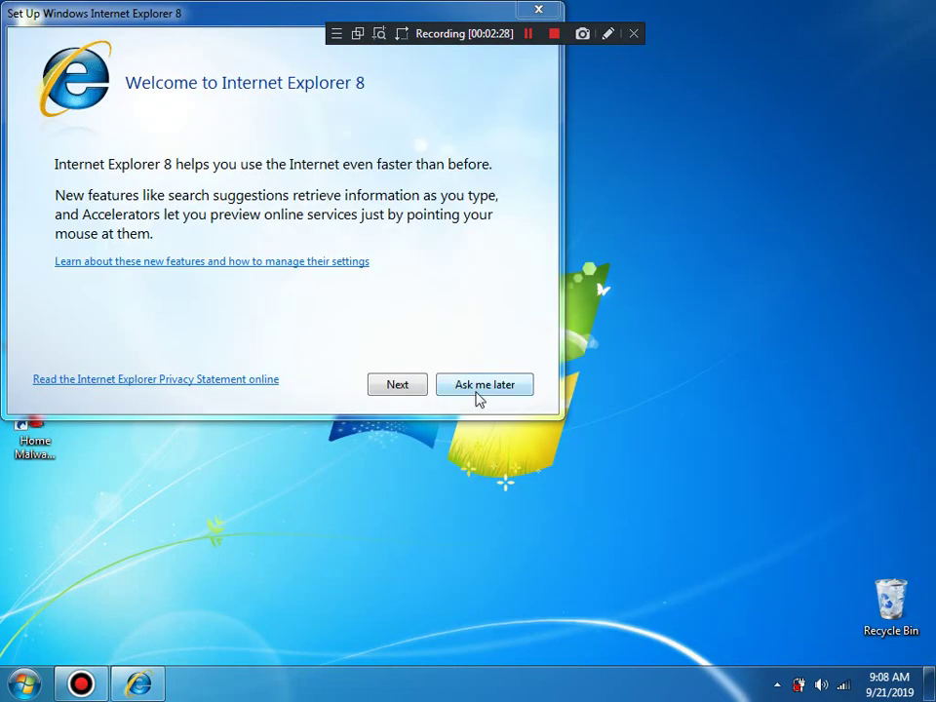
pyautogui.click(478, 388)
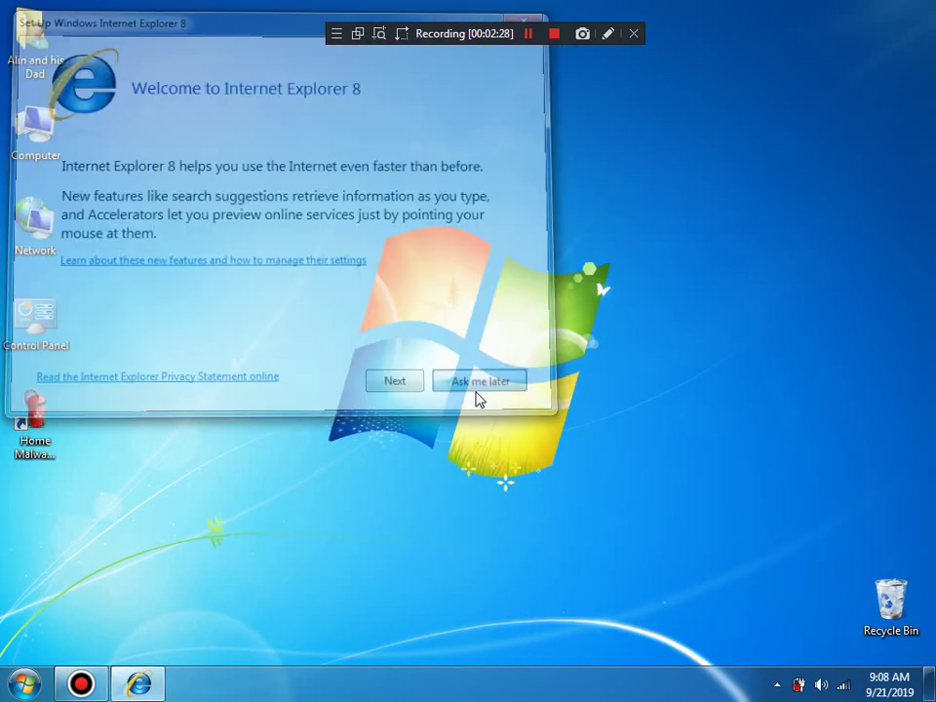
pyautogui.doubleClick(33, 324)
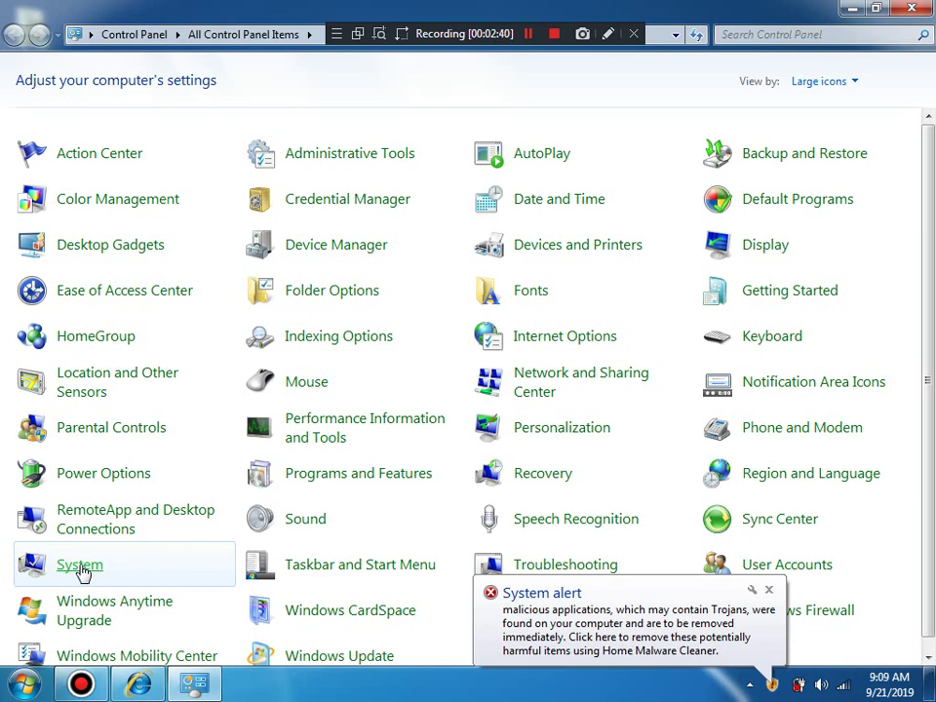
# Step: View the System page, dismiss the trial-version nag with Yes, and close Control Panel
pyautogui.click(80, 565)
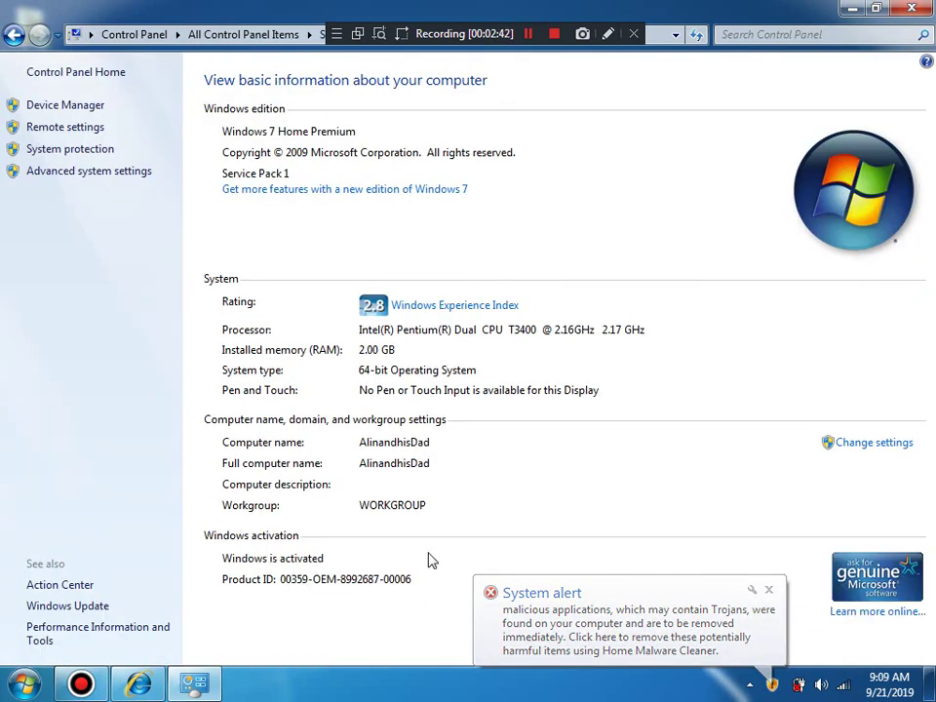
pyautogui.click(543, 605)
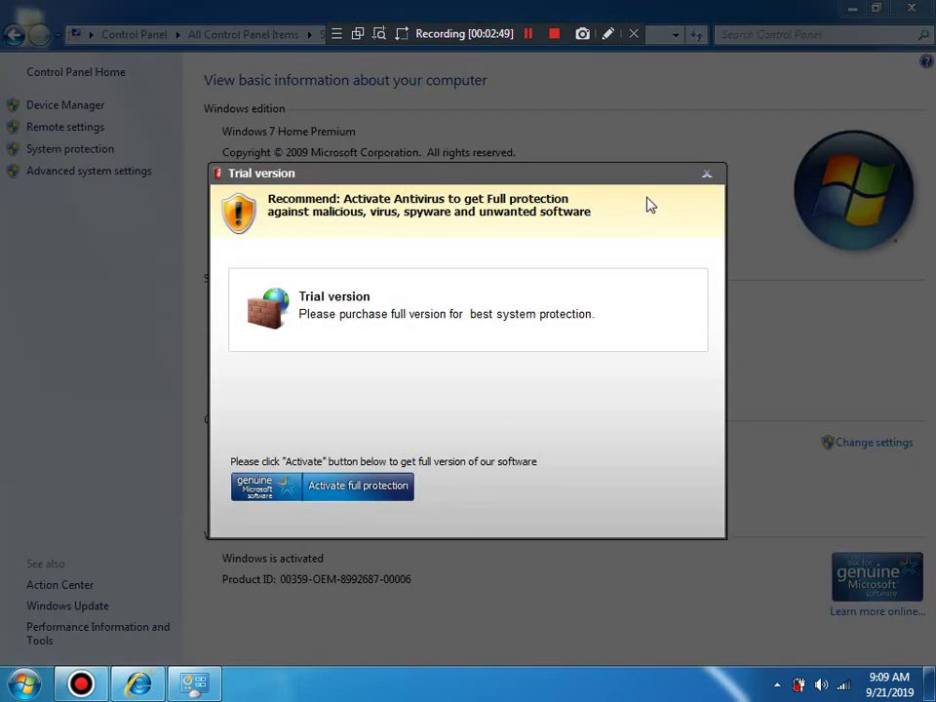
pyautogui.click(715, 180)
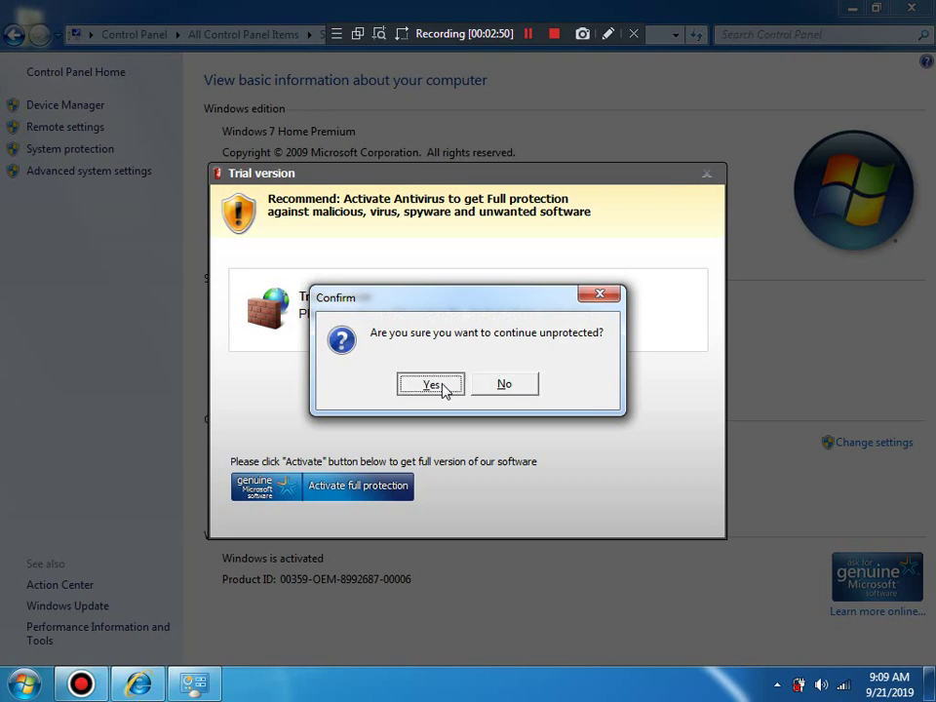
pyautogui.click(442, 388)
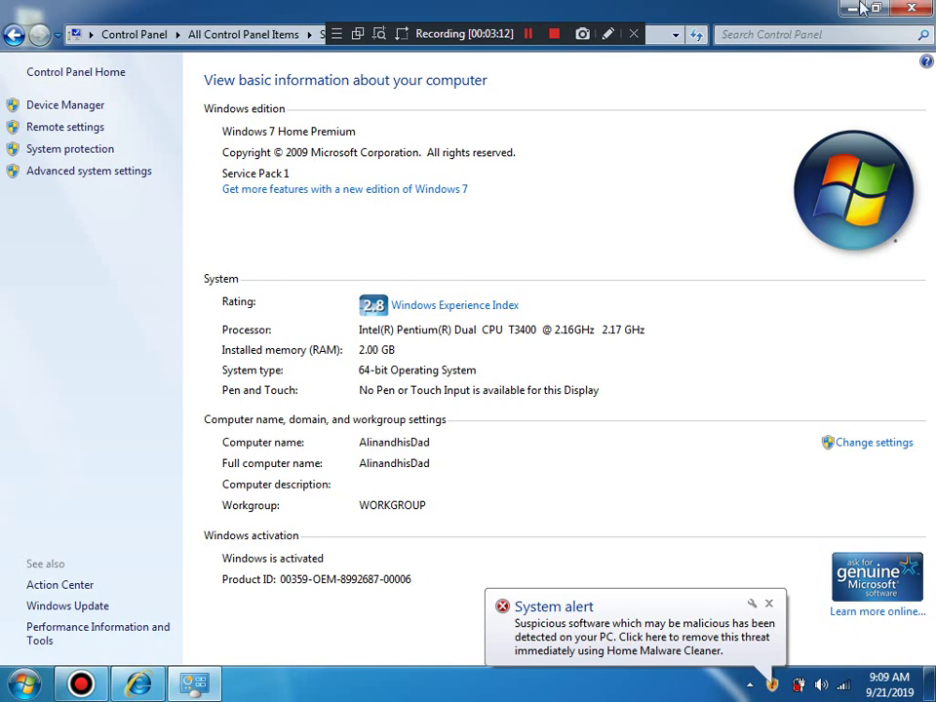
pyautogui.click(917, 8)
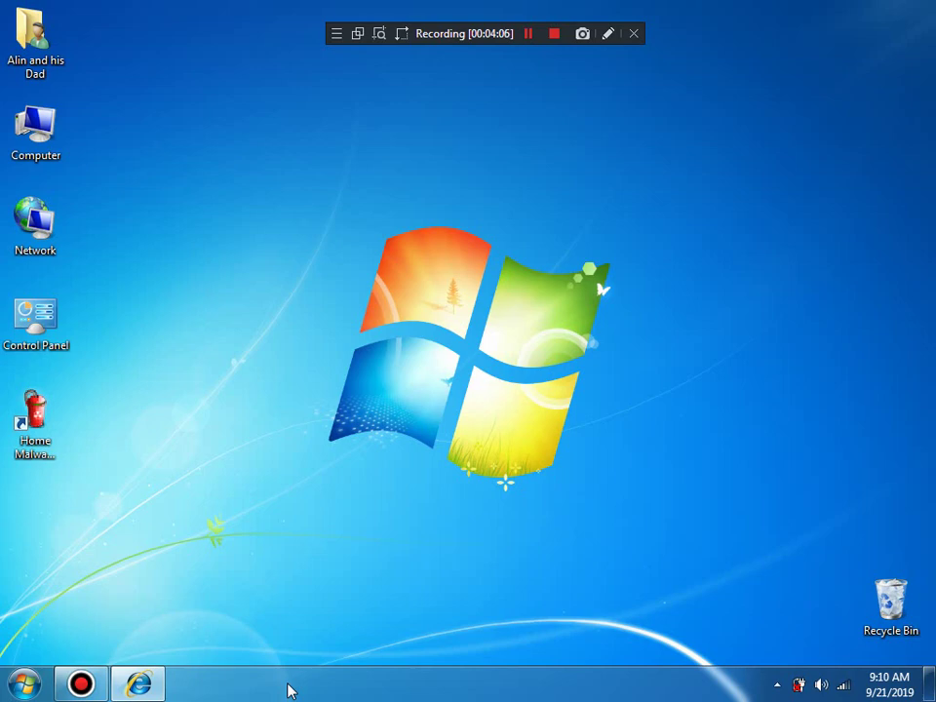
# Step: Maximize the Google window, search 'rogue antimalware crack', and scroll through the results
pyautogui.click(137, 687)
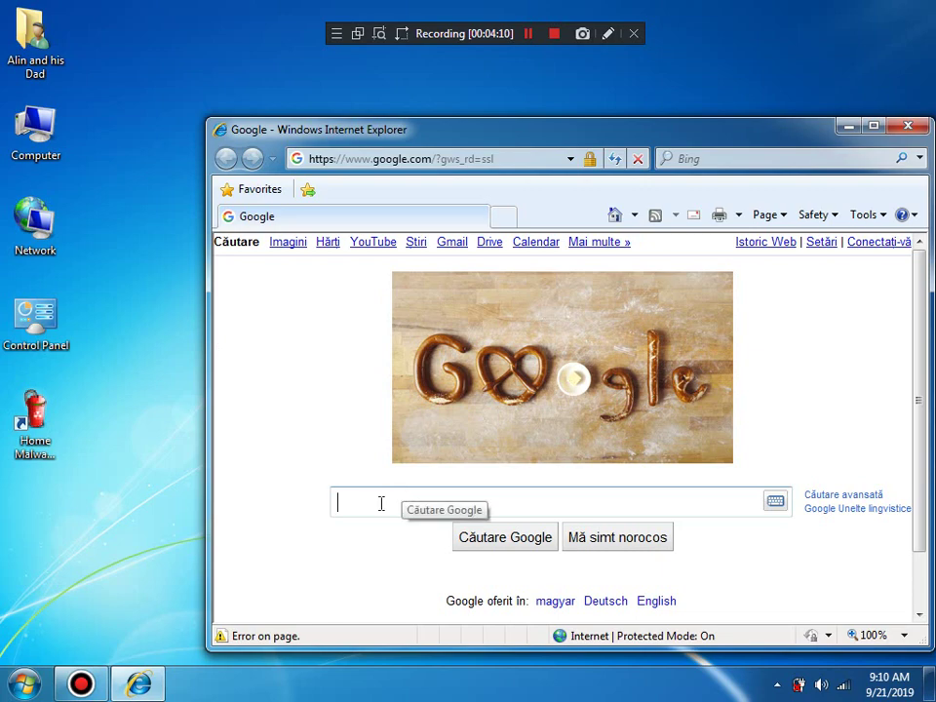
pyautogui.click(871, 125)
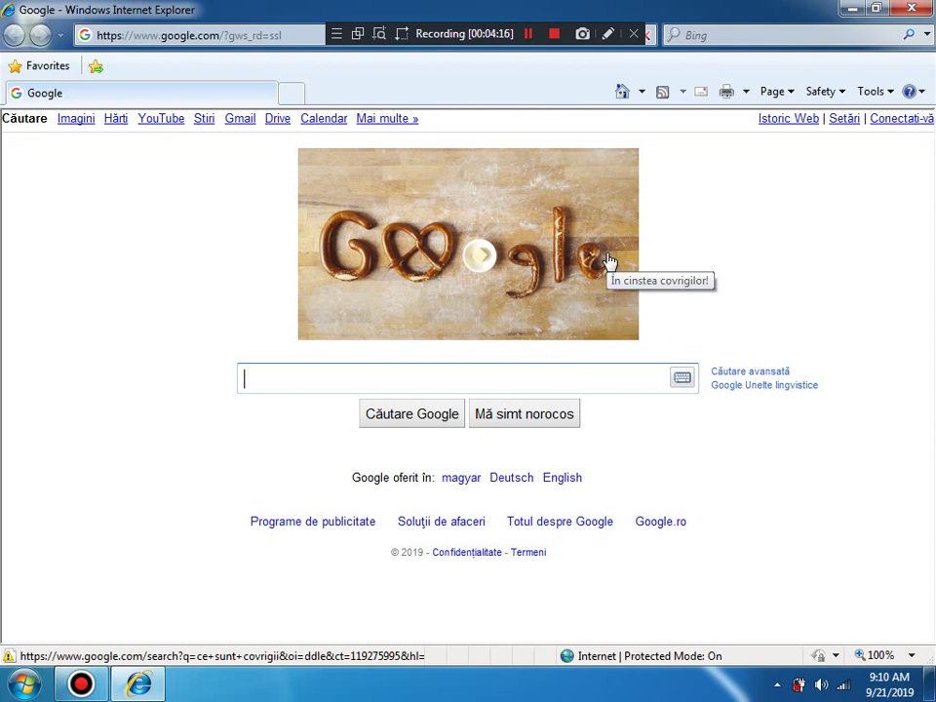
pyautogui.write('rogue')
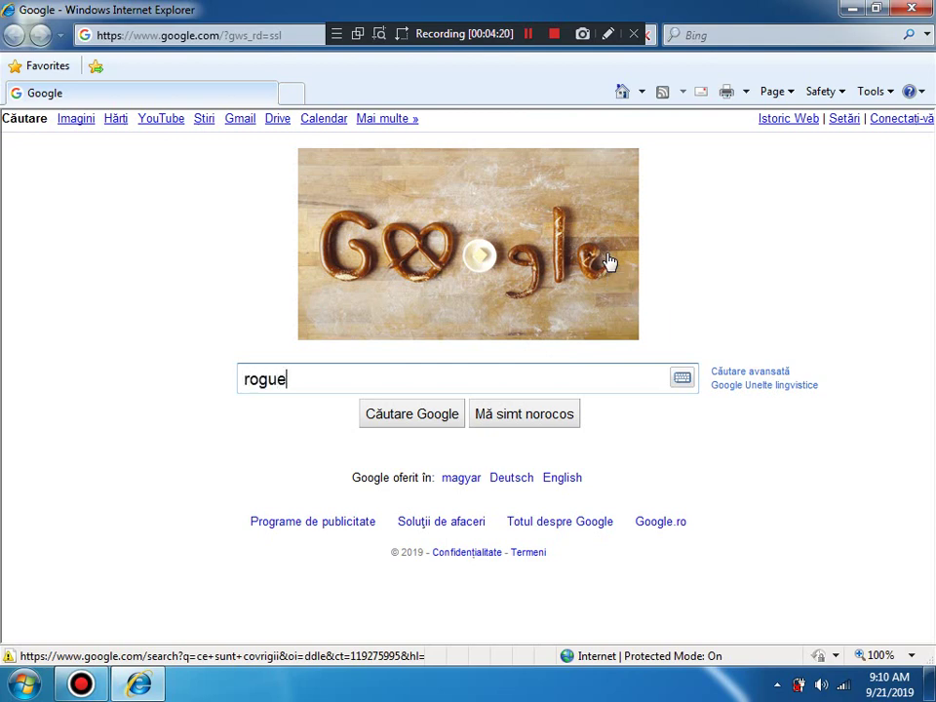
pyautogui.write(' antima')
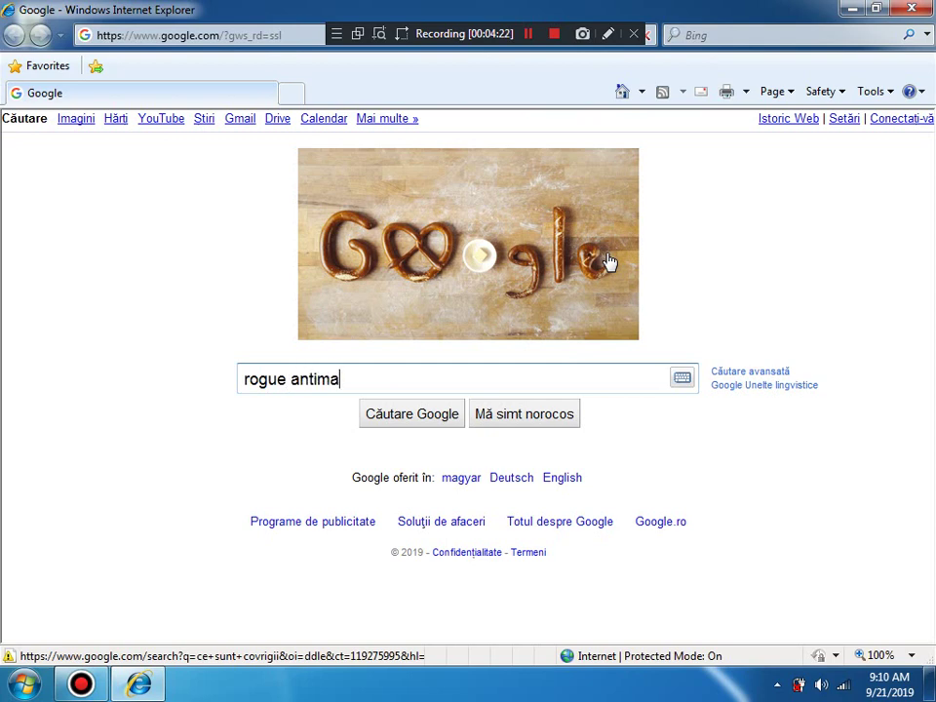
pyautogui.write('lware crack')
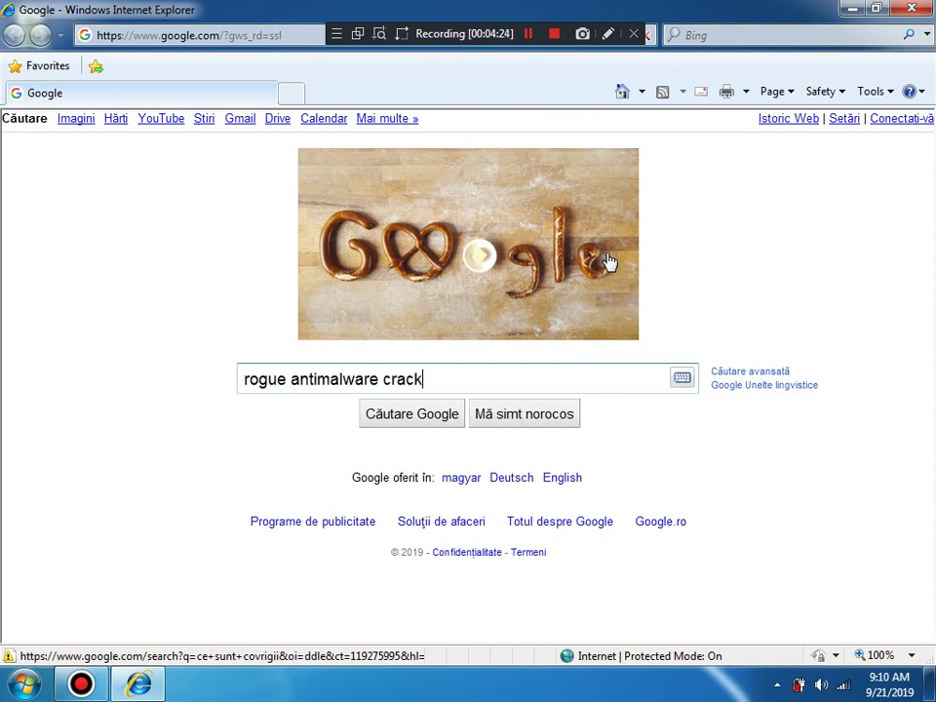
pyautogui.press('Return')
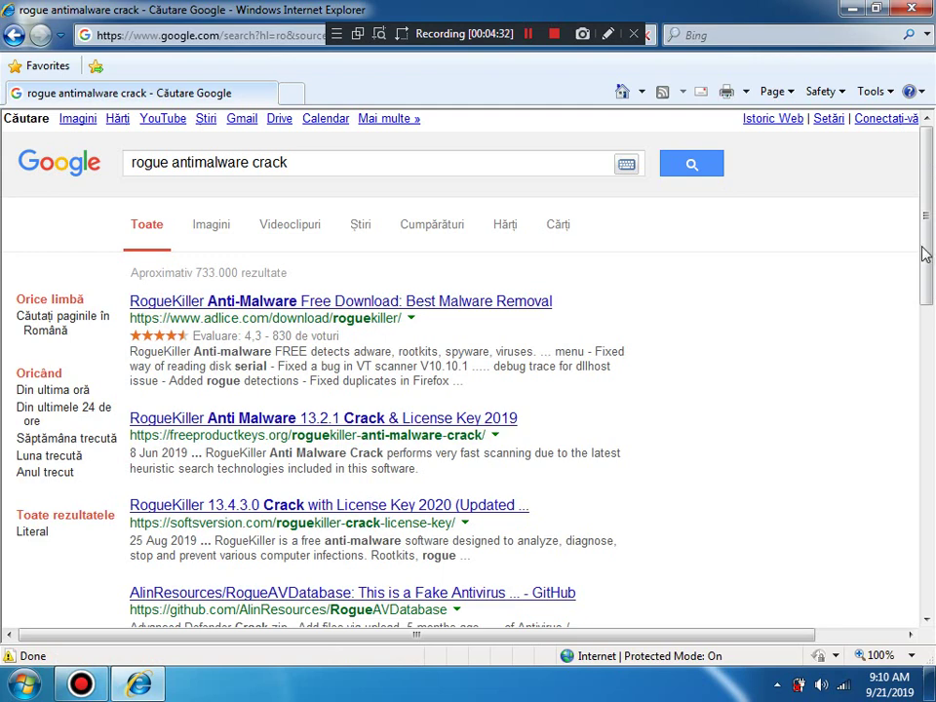
pyautogui.scroll(-2, 926, 254)
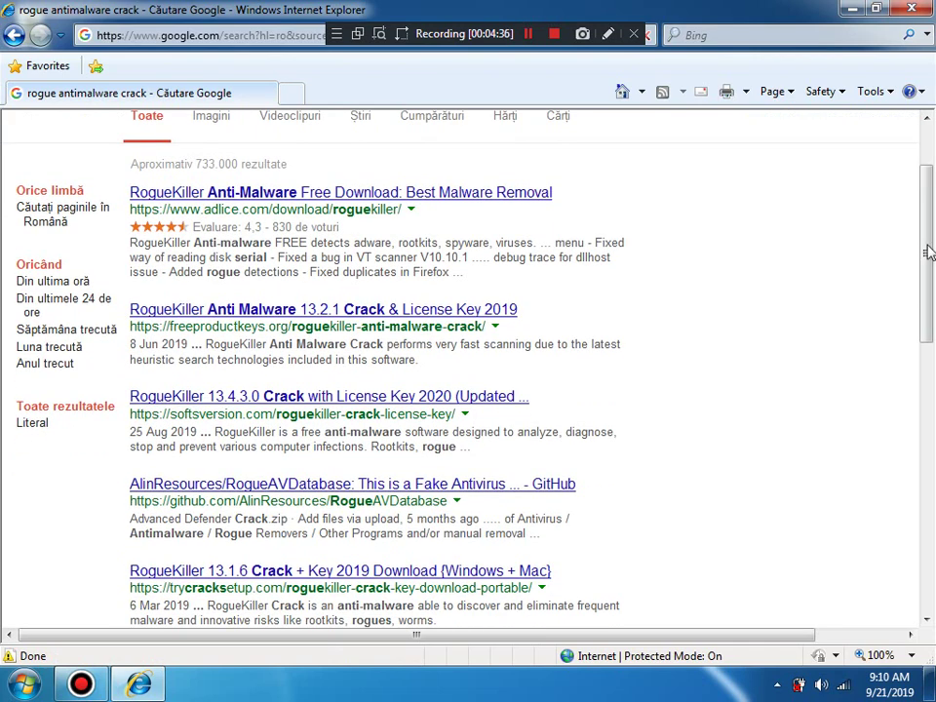
pyautogui.moveTo(930, 251); pyautogui.dragTo(931, 319)
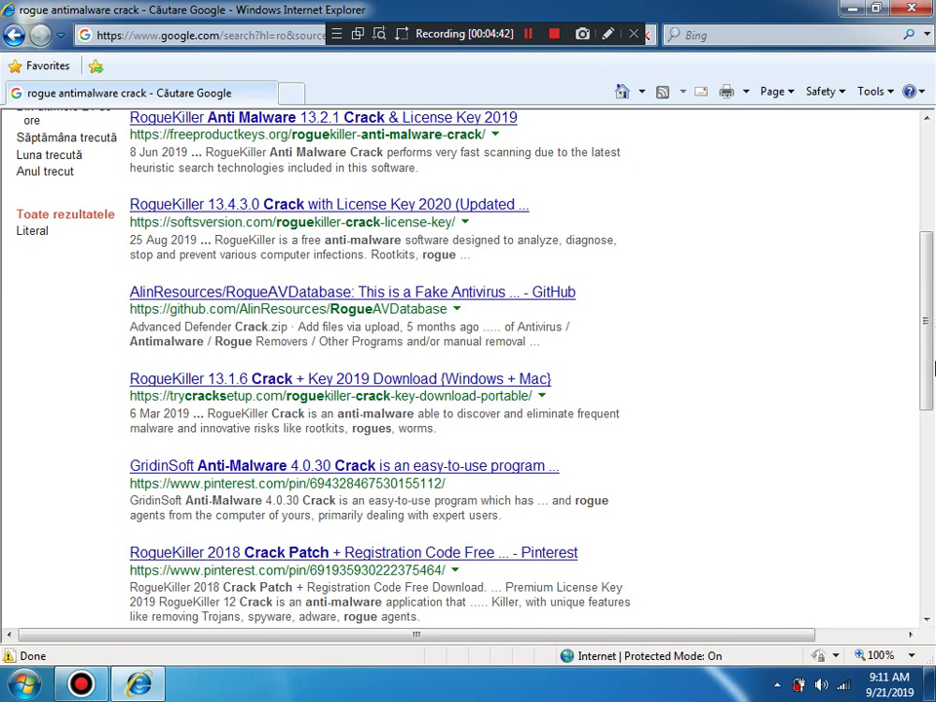
pyautogui.scroll(-3, 932, 375)
pyautogui.moveTo(931, 375); pyautogui.dragTo(932, 454)
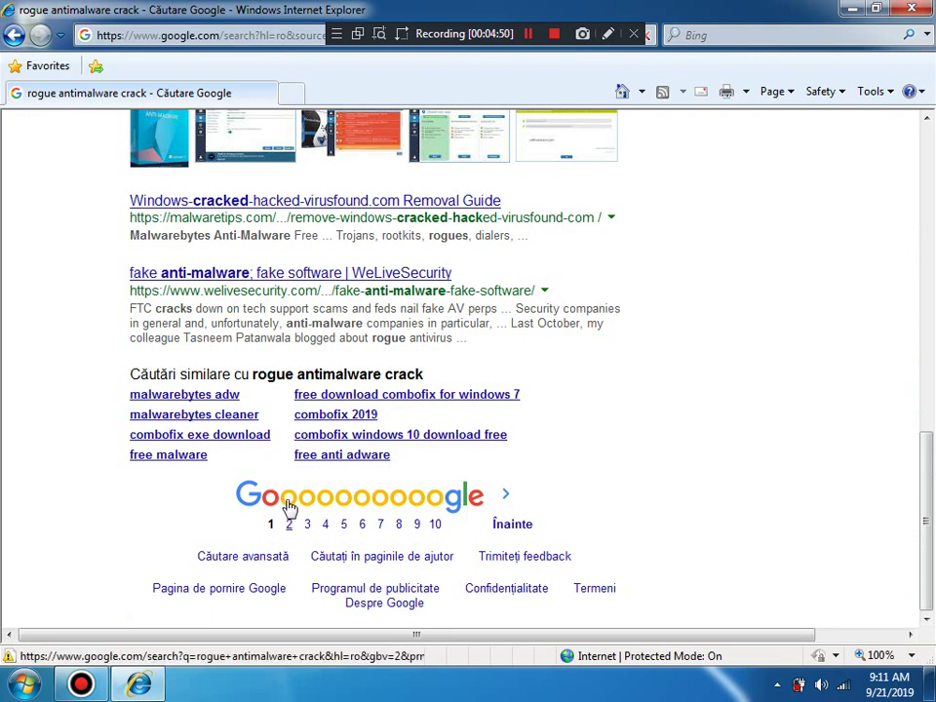
# Step: Go to results page 2, browse Spyware Warrior's Rogue/Suspect Anti-Spyware Products list, then go back
pyautogui.click(289, 507)
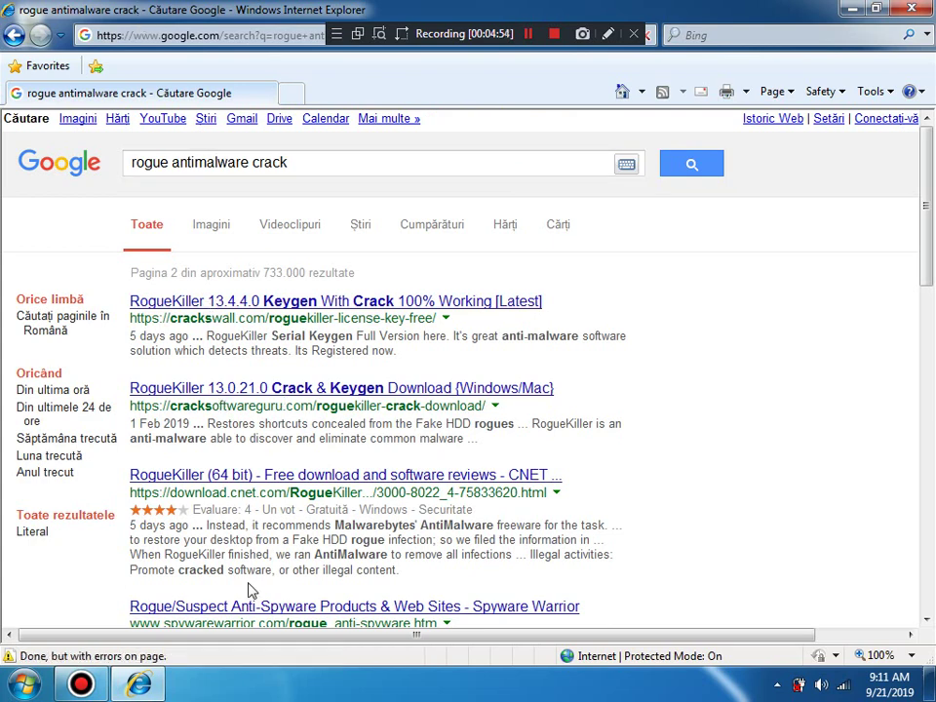
pyautogui.click(252, 607)
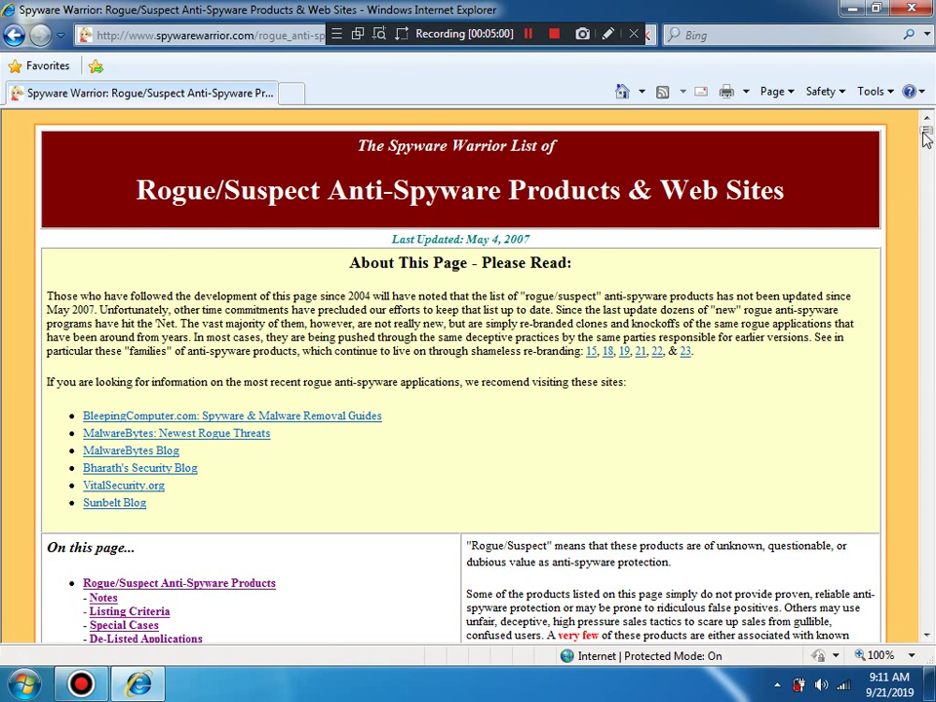
pyautogui.scroll(-20, 542, 207)
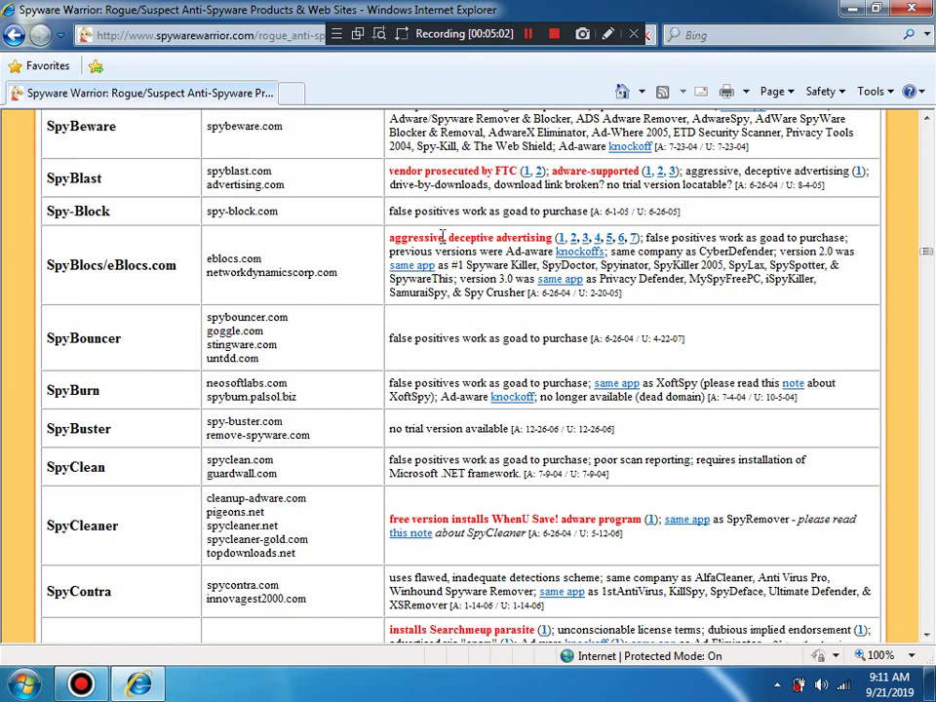
pyautogui.click(14, 36)
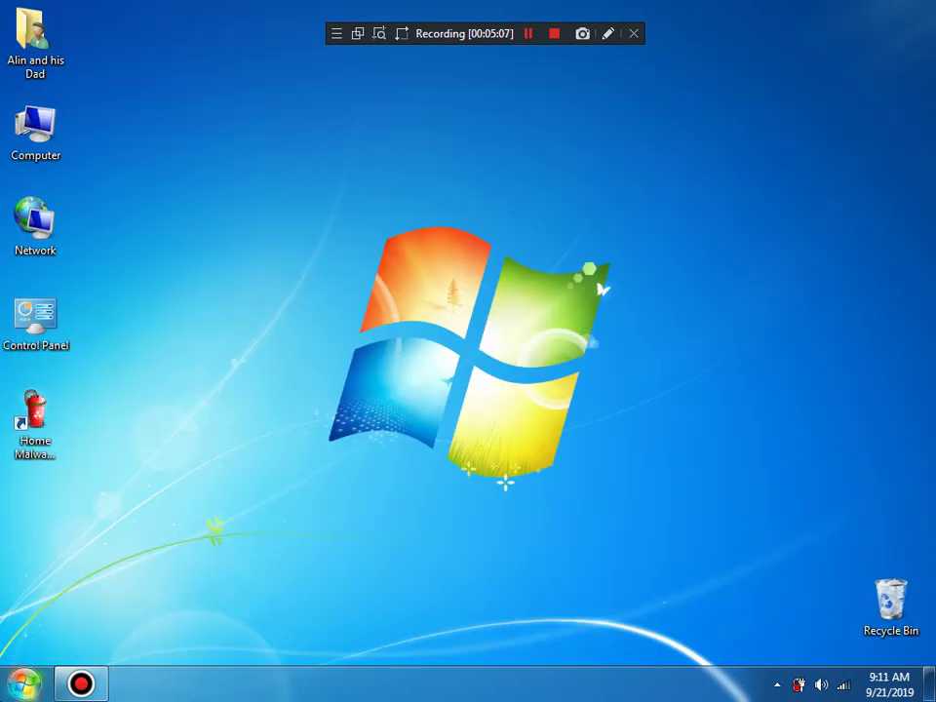
pyautogui.click(24, 685)
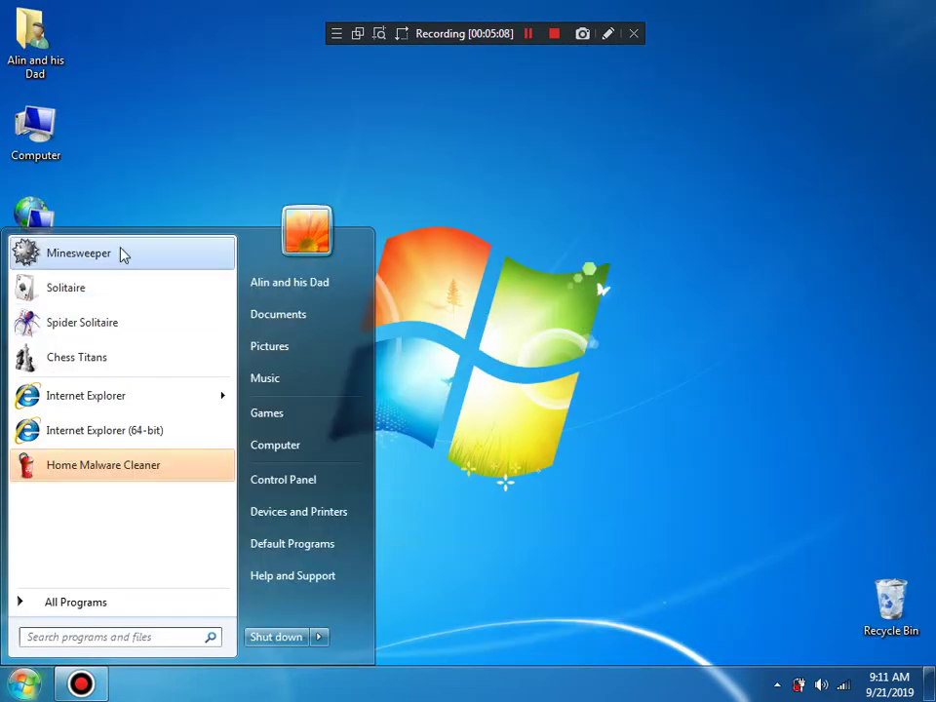
# Step: Replace the orange flower account picture with the kitten, then close Control Panel
pyautogui.click(205, 177)
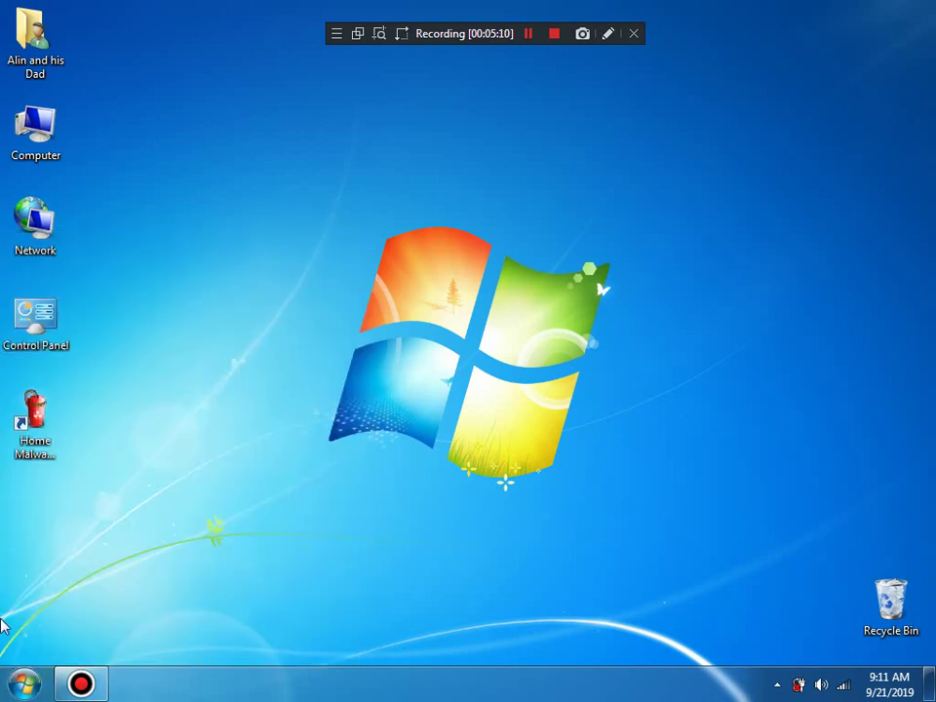
pyautogui.click(24, 685)
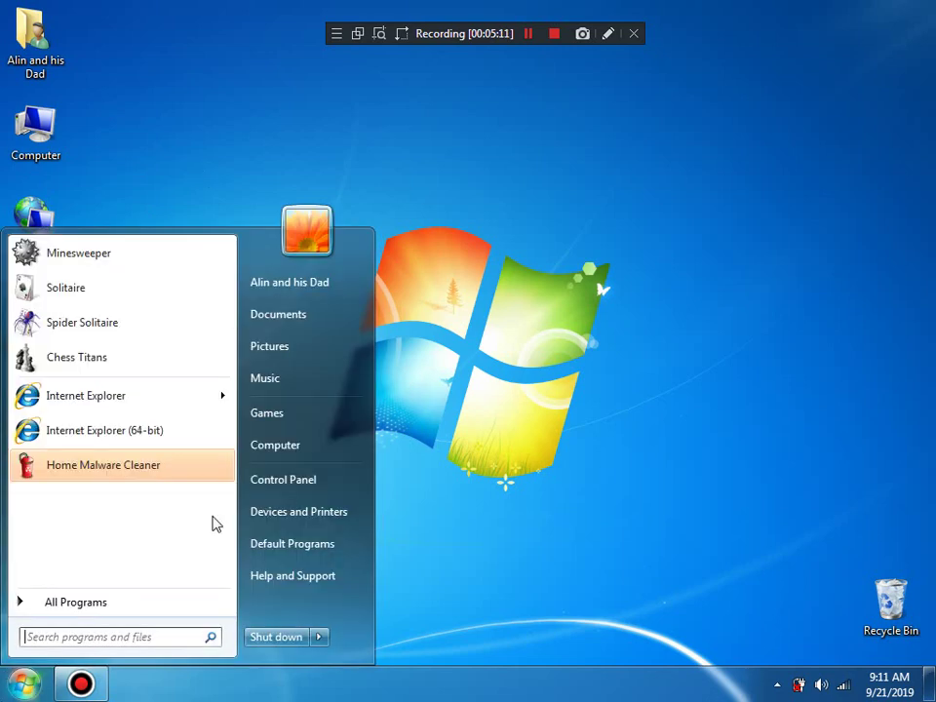
pyautogui.click(310, 246)
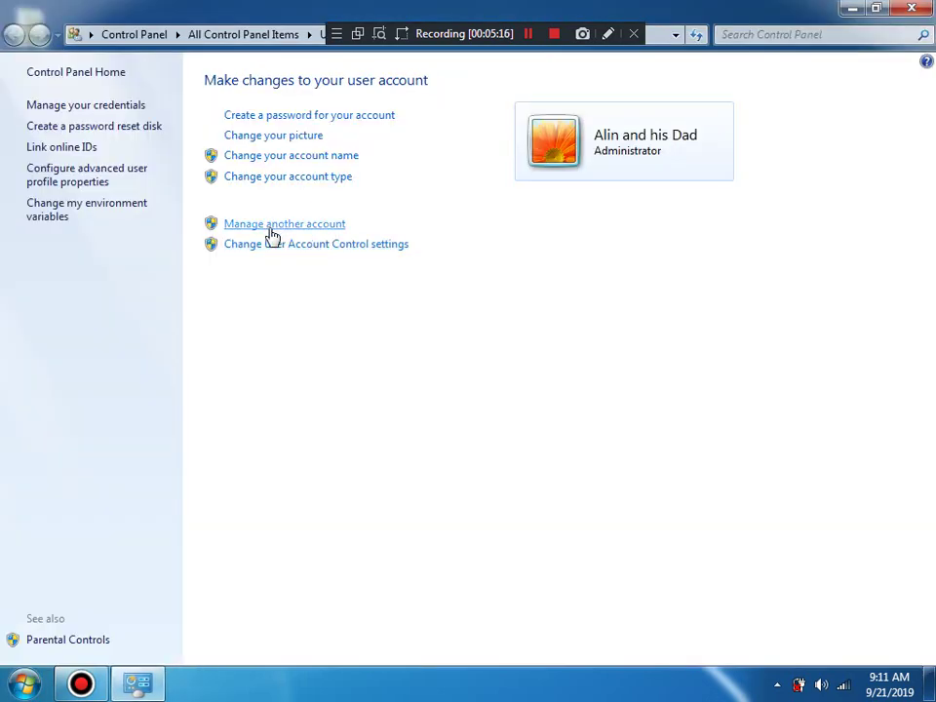
pyautogui.click(272, 136)
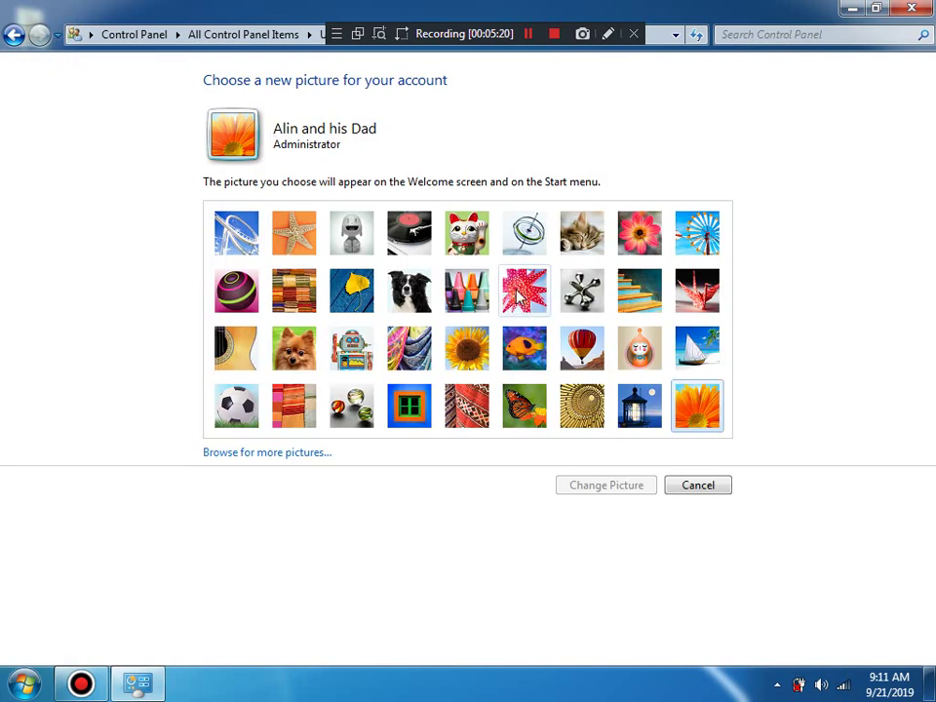
pyautogui.click(576, 245)
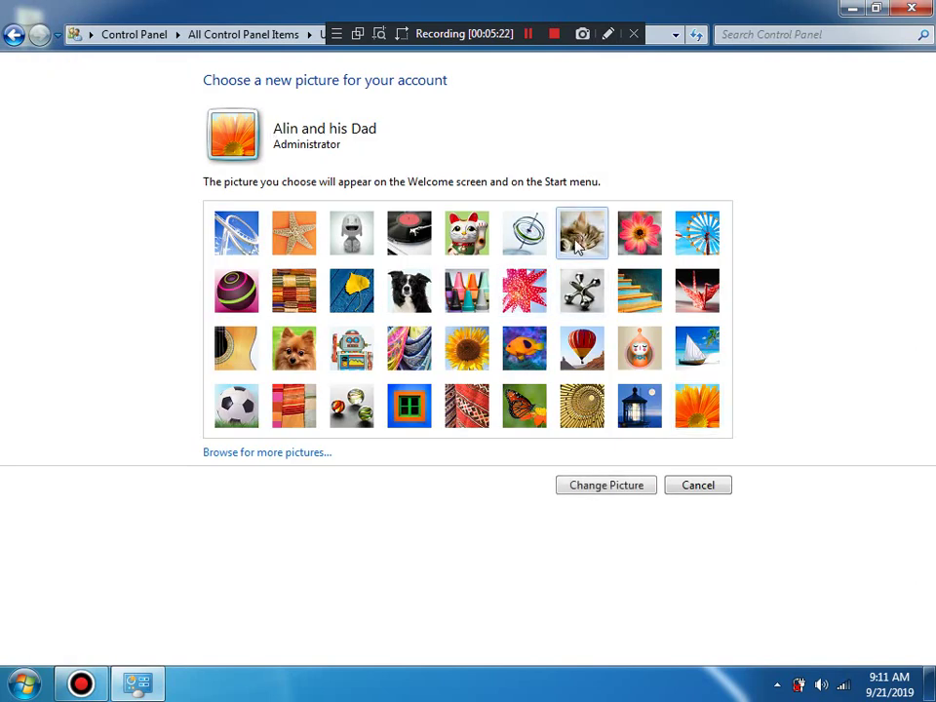
pyautogui.click(599, 485)
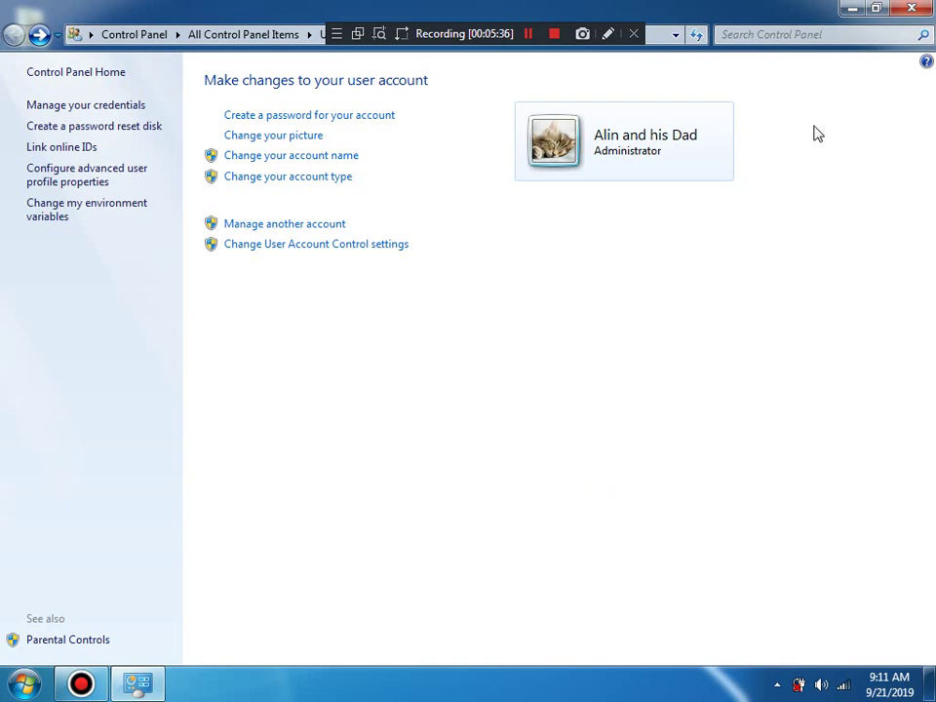
pyautogui.click(907, 8)
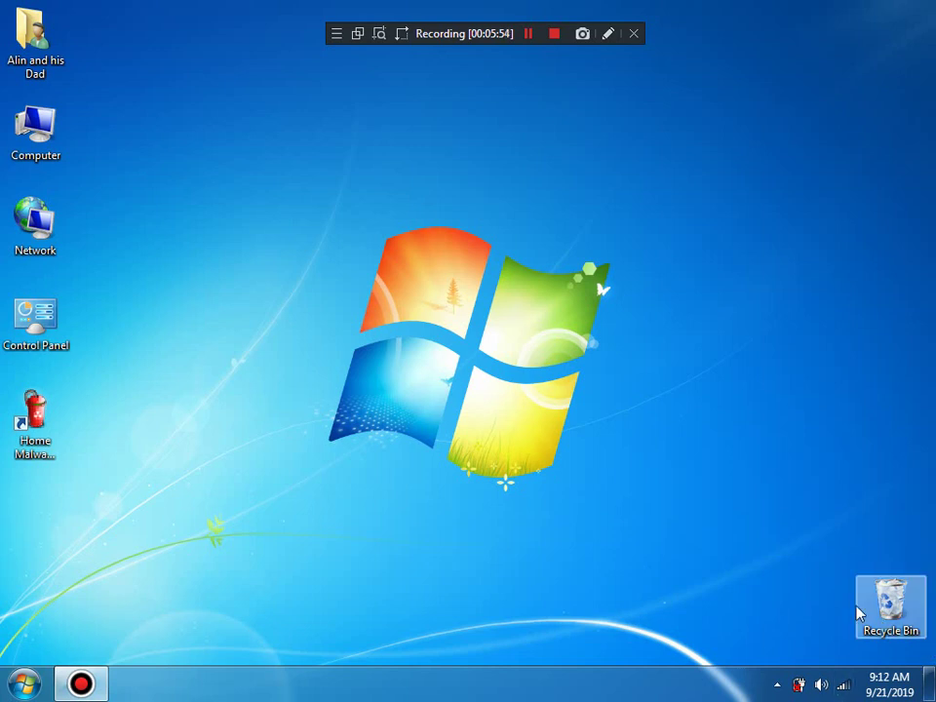
# Step: Reopen Home Malware Cleaner from the tray, decline its Update offer with Yes, and return to Home
pyautogui.click(778, 685)
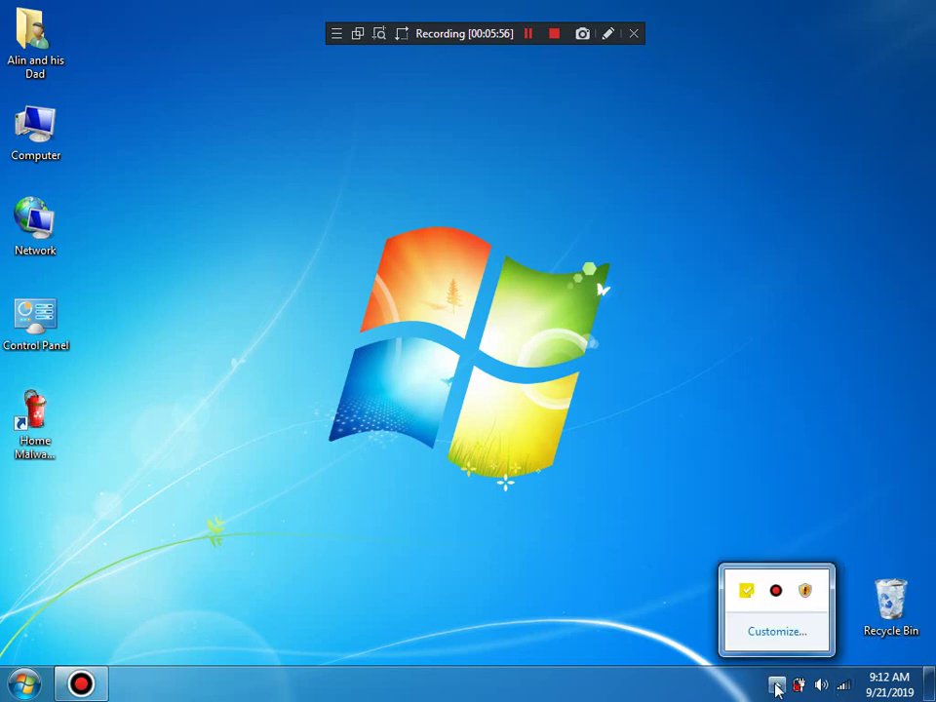
pyautogui.click(795, 597)
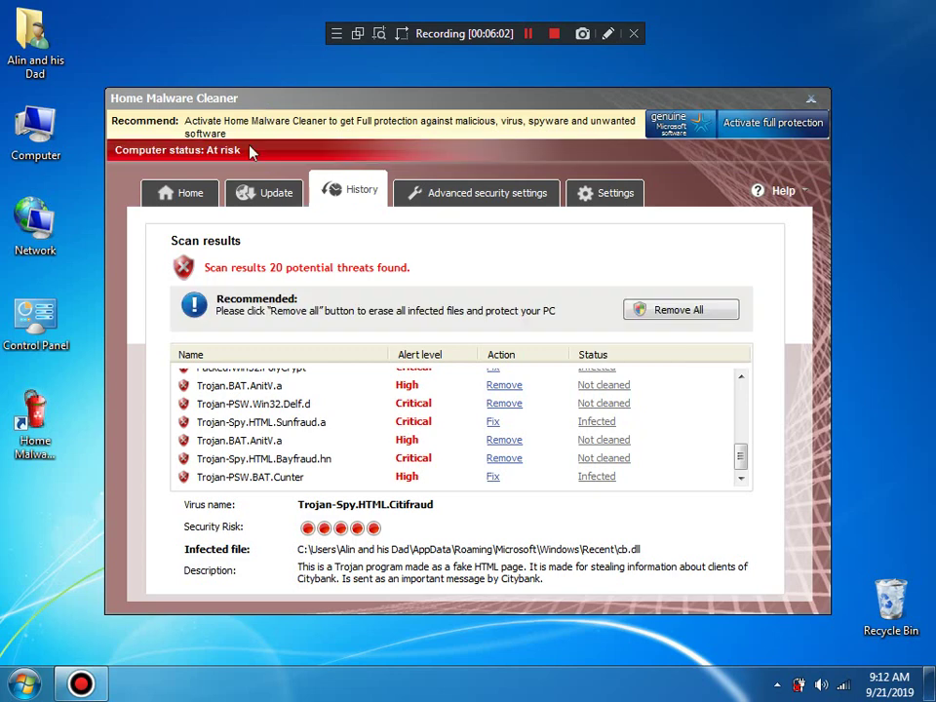
pyautogui.click(261, 213)
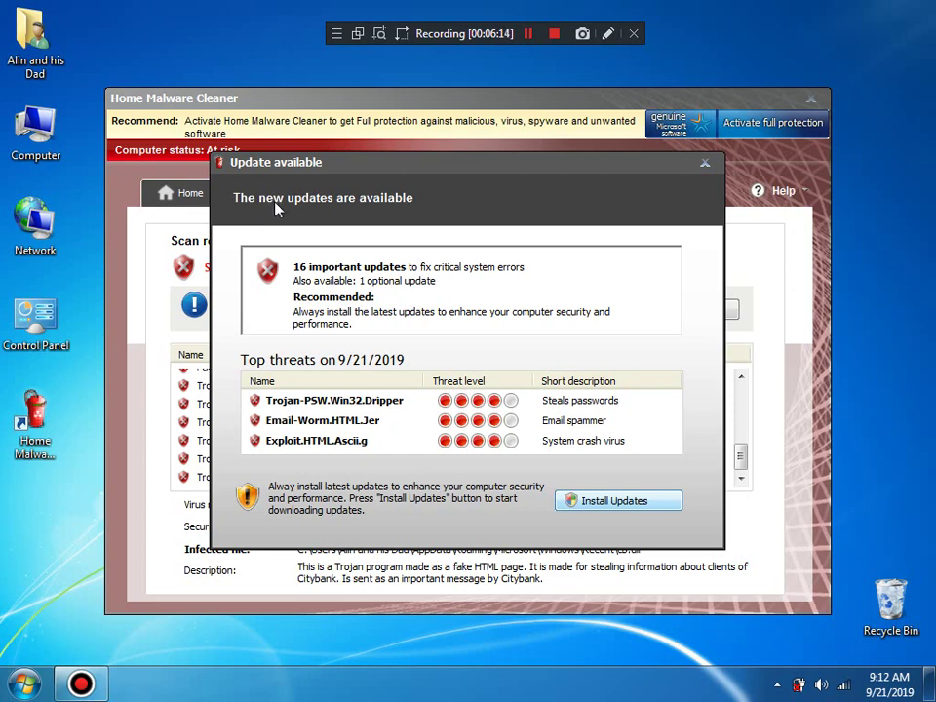
pyautogui.click(705, 163)
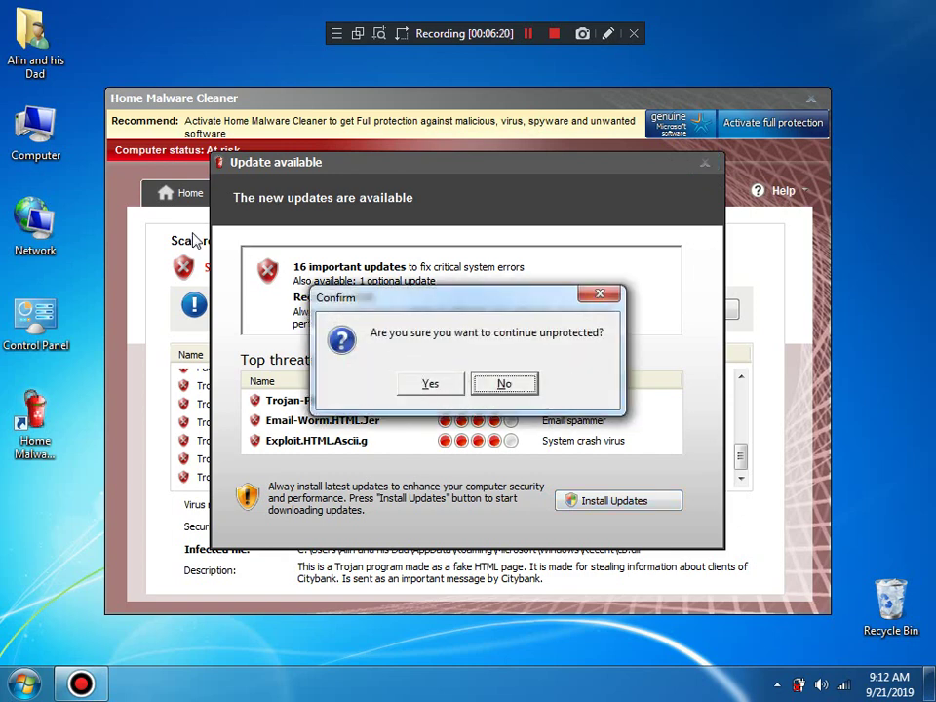
pyautogui.click(430, 385)
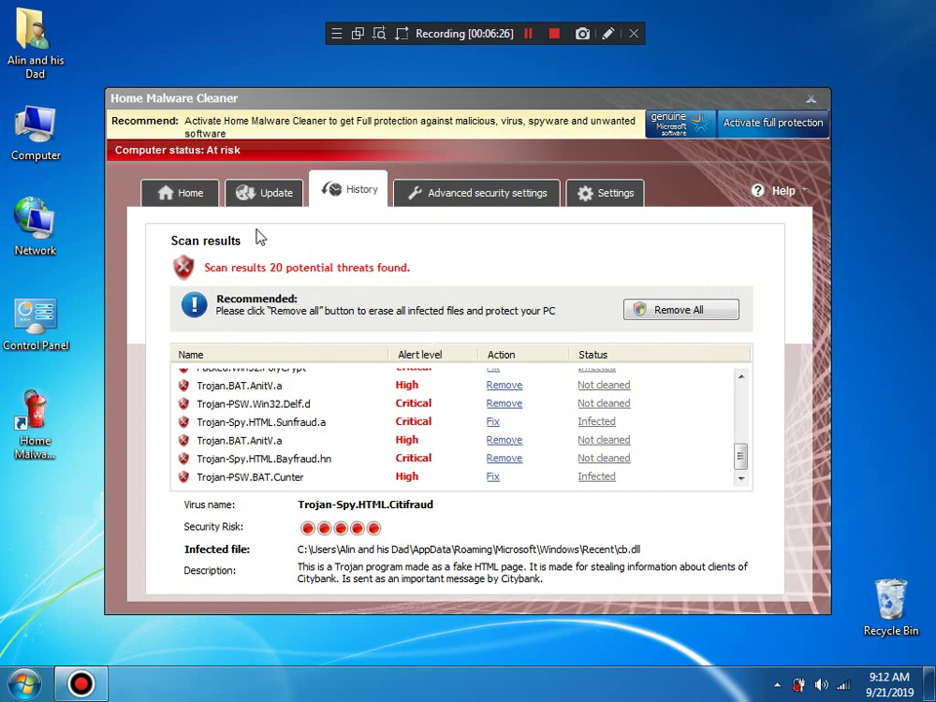
pyautogui.click(195, 194)
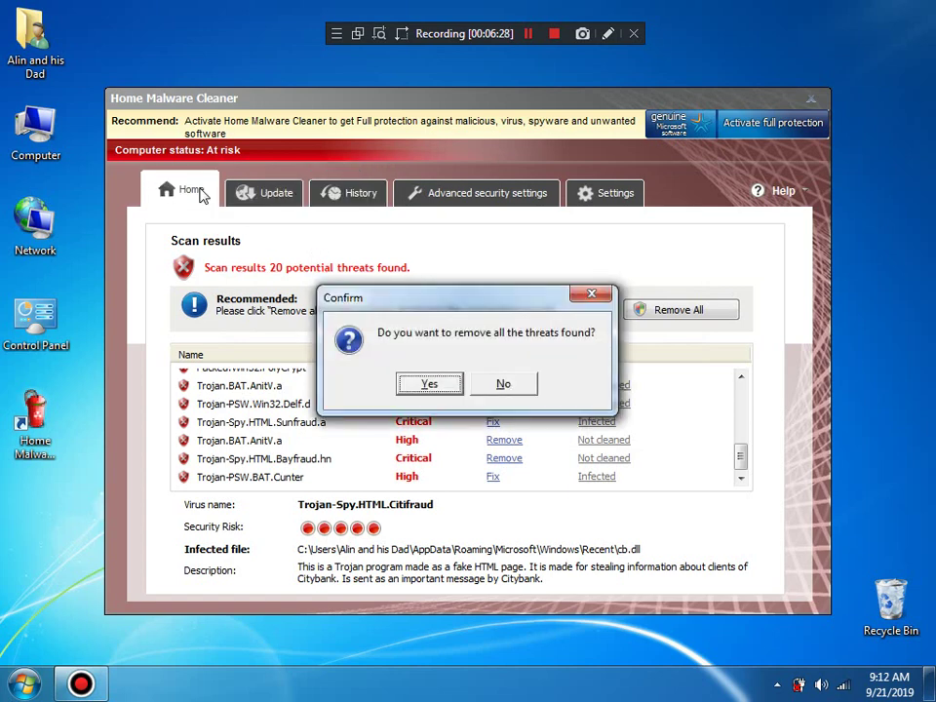
# Step: Accept removing all threats, try activating with an empty product key, dismiss the error and Registration
pyautogui.click(432, 390)
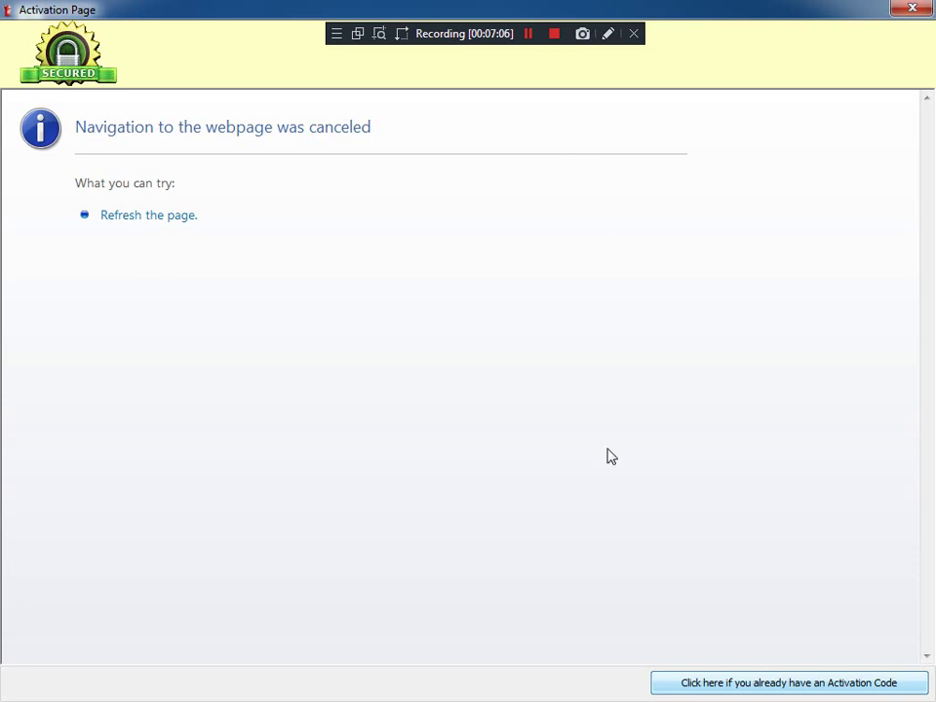
pyautogui.click(726, 685)
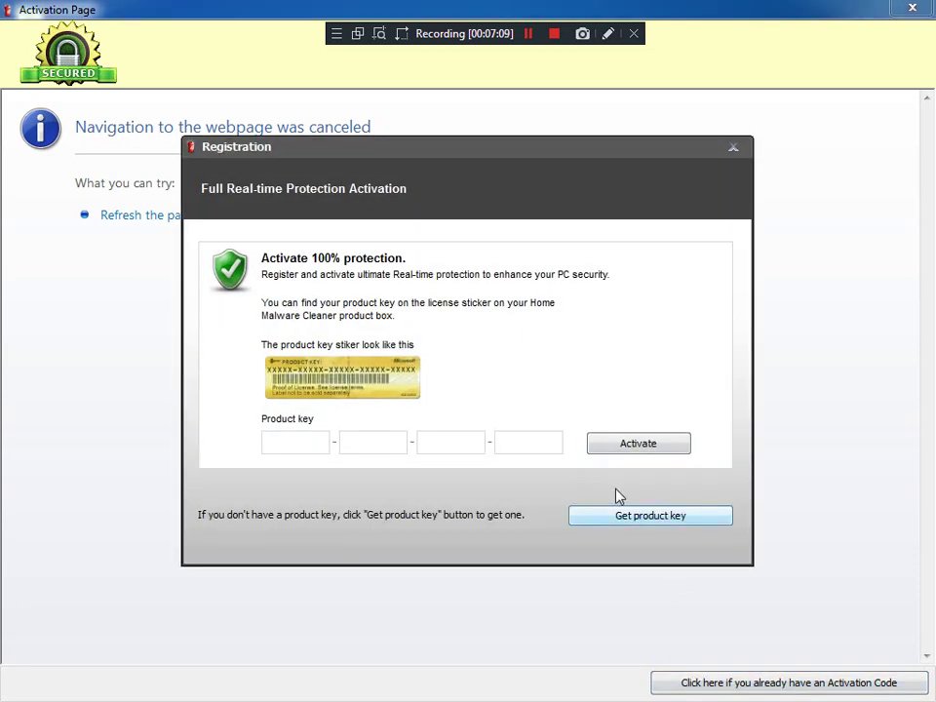
pyautogui.click(601, 443)
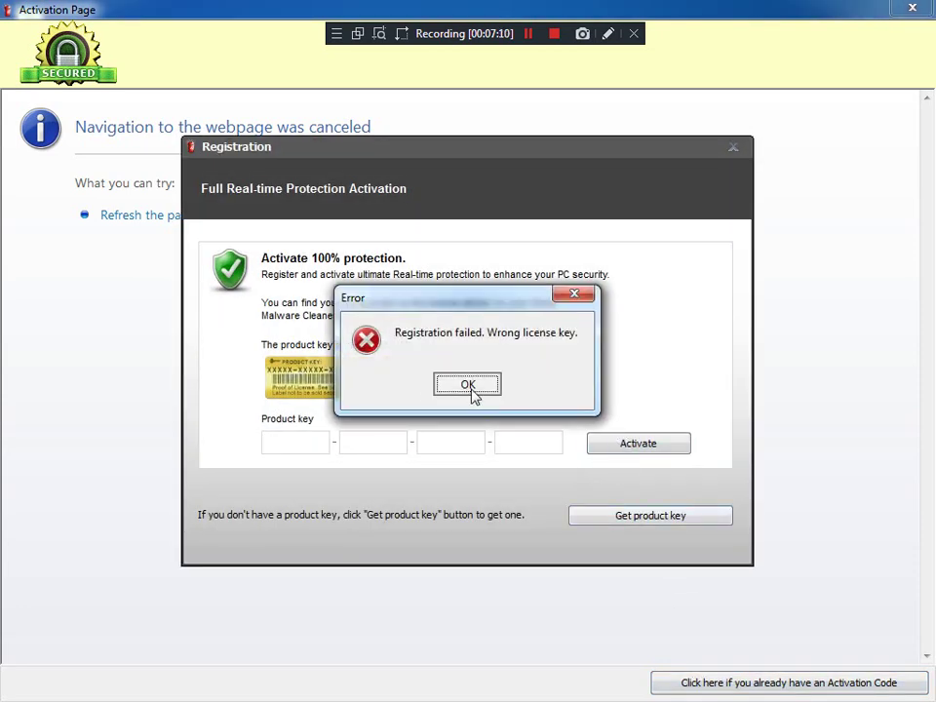
pyautogui.click(468, 385)
pyautogui.click(733, 148)
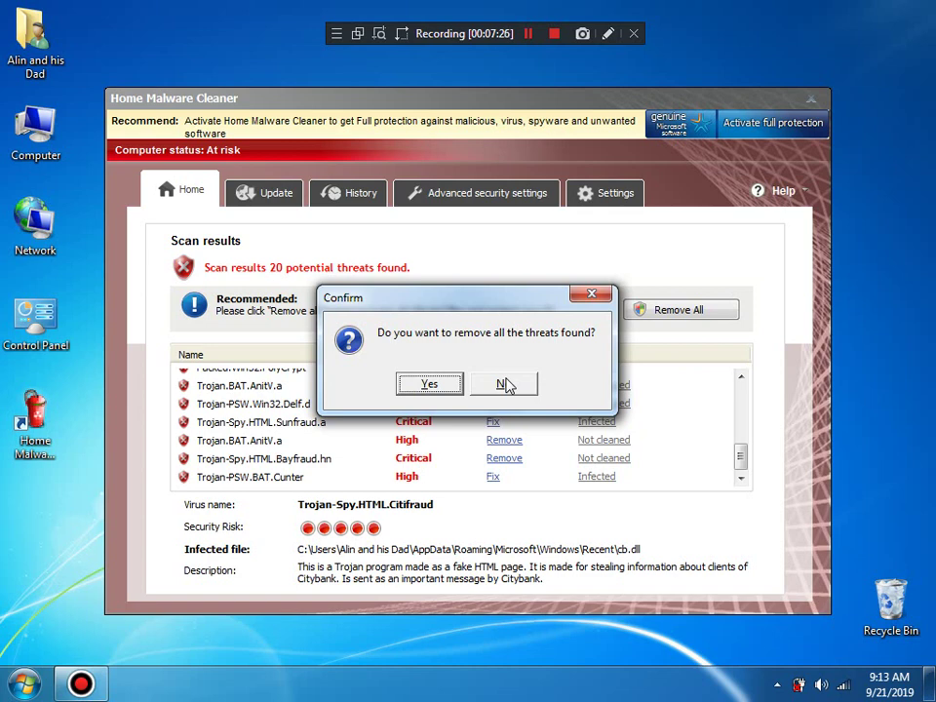
# Step: Decline removing threats, then try Enable and Protect now, dismissing each trial-version nag with Yes
pyautogui.click(435, 390)
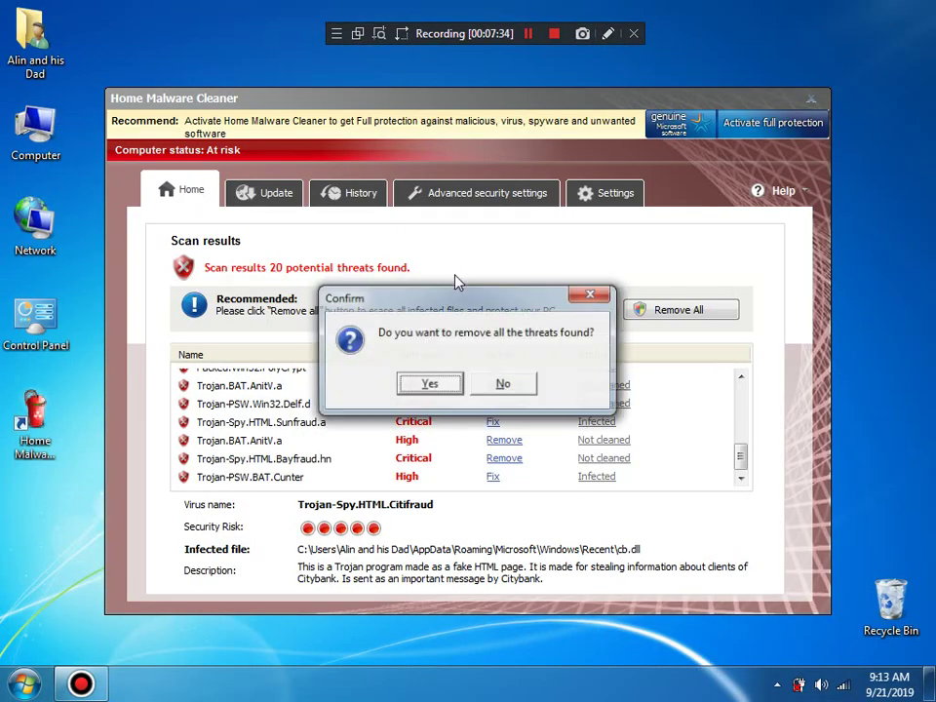
pyautogui.click(503, 383)
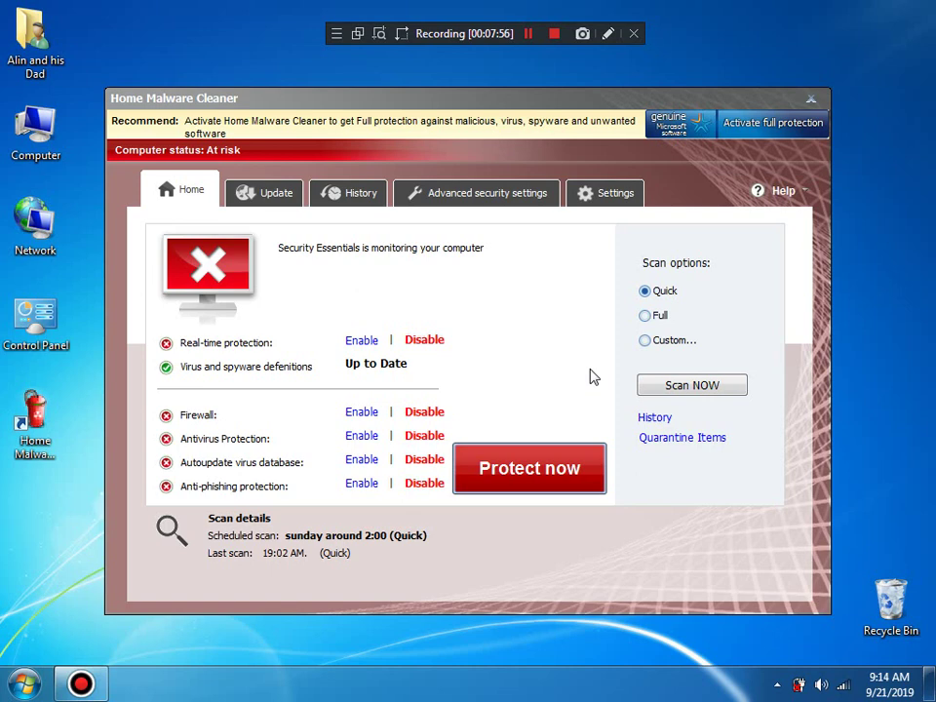
pyautogui.click(371, 490)
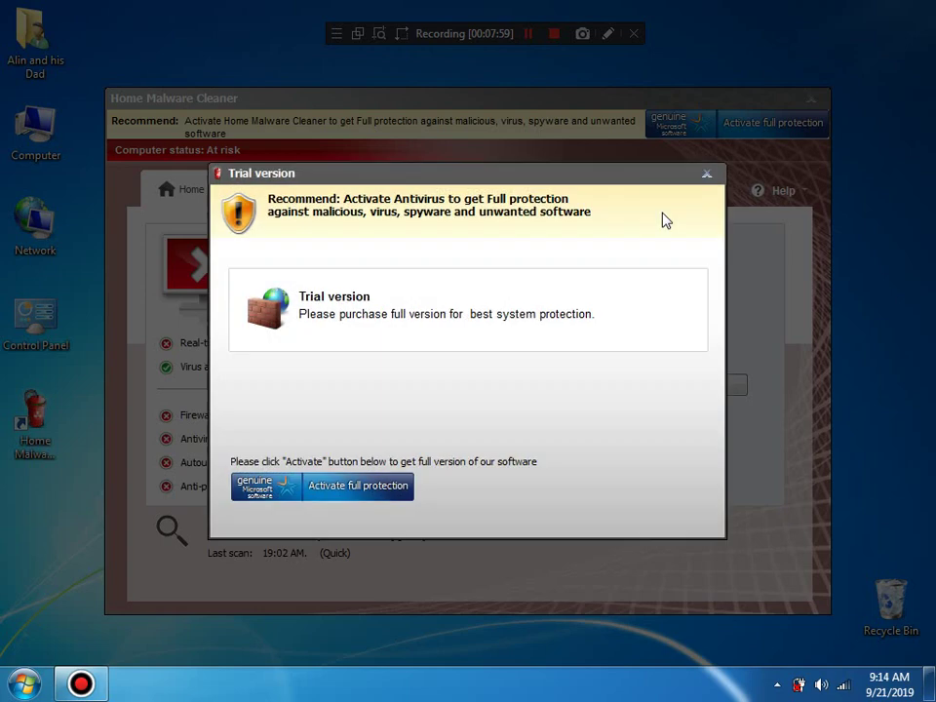
pyautogui.click(707, 176)
pyautogui.click(416, 387)
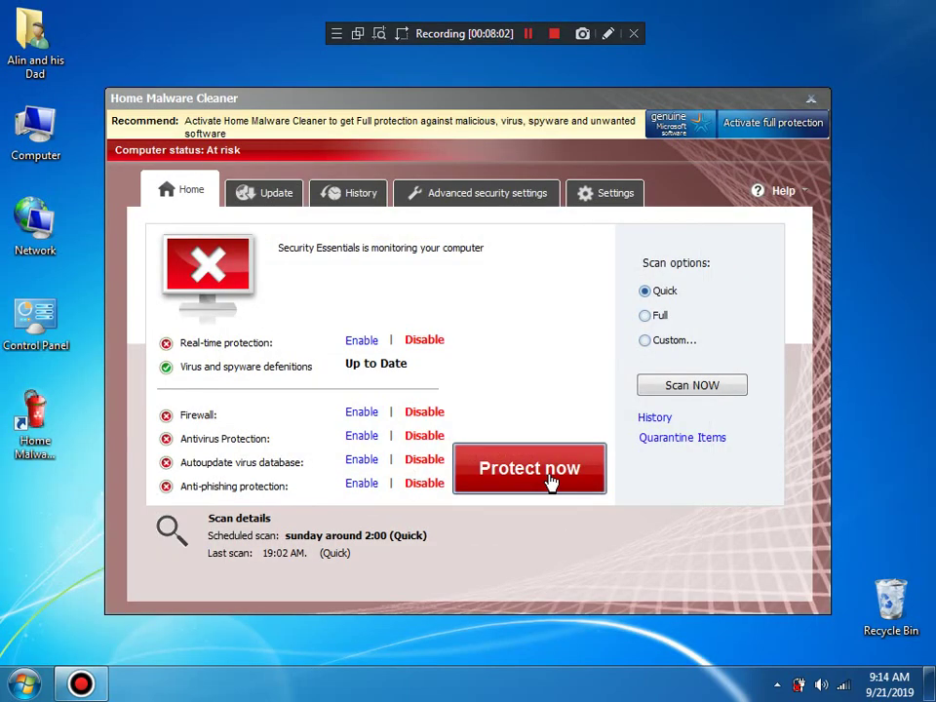
pyautogui.click(551, 480)
pyautogui.click(707, 175)
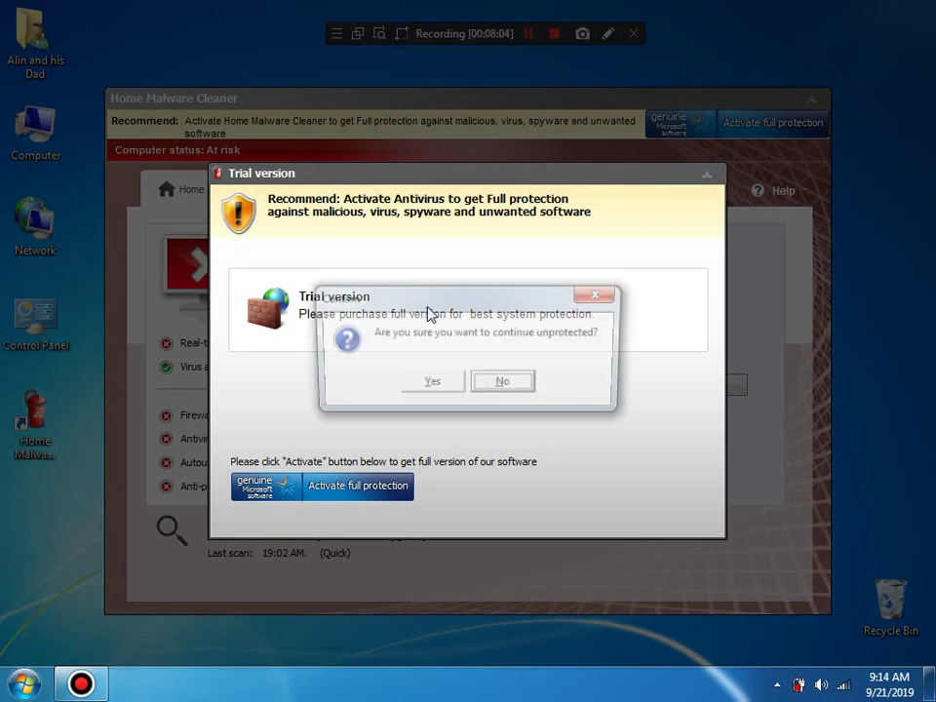
pyautogui.click(443, 383)
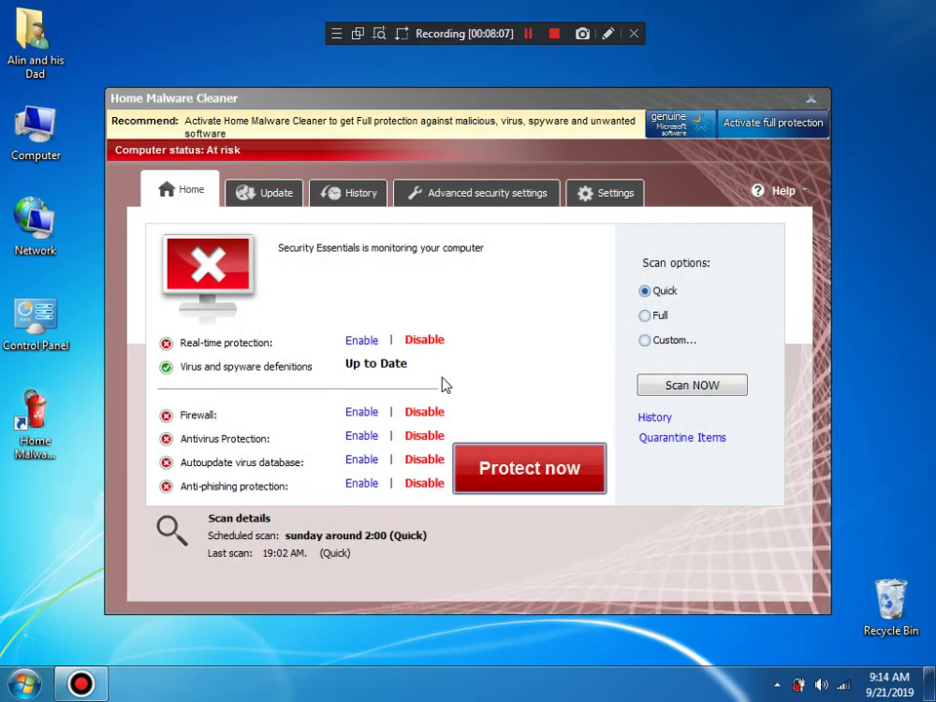
# Step: Check Help > About showing version 1.1.0.1010, then close Home Malware Cleaner
pyautogui.click(801, 192)
pyautogui.click(729, 283)
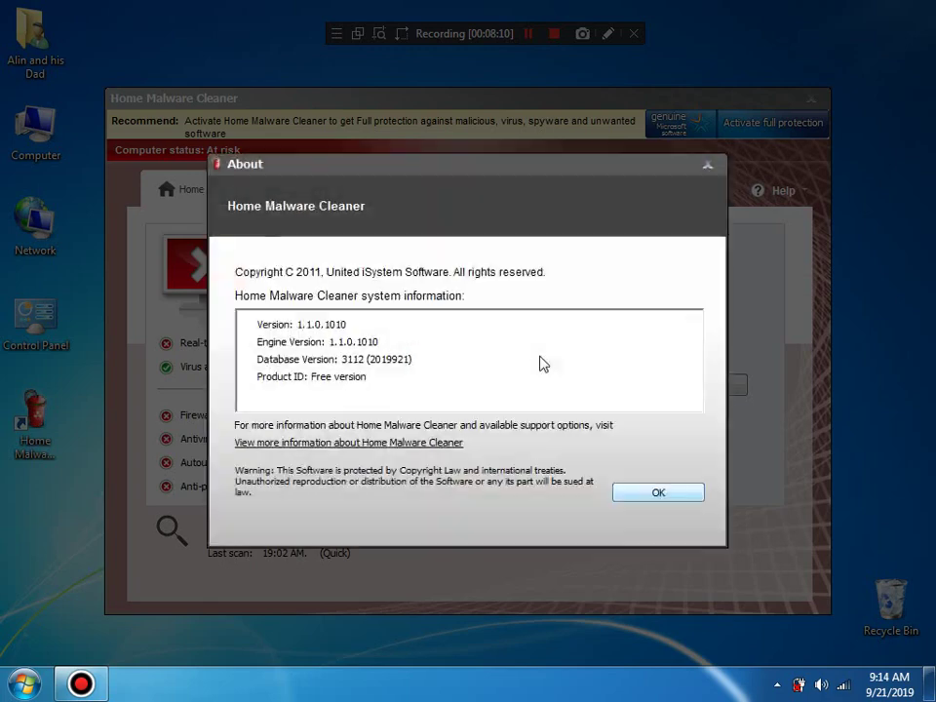
pyautogui.click(657, 497)
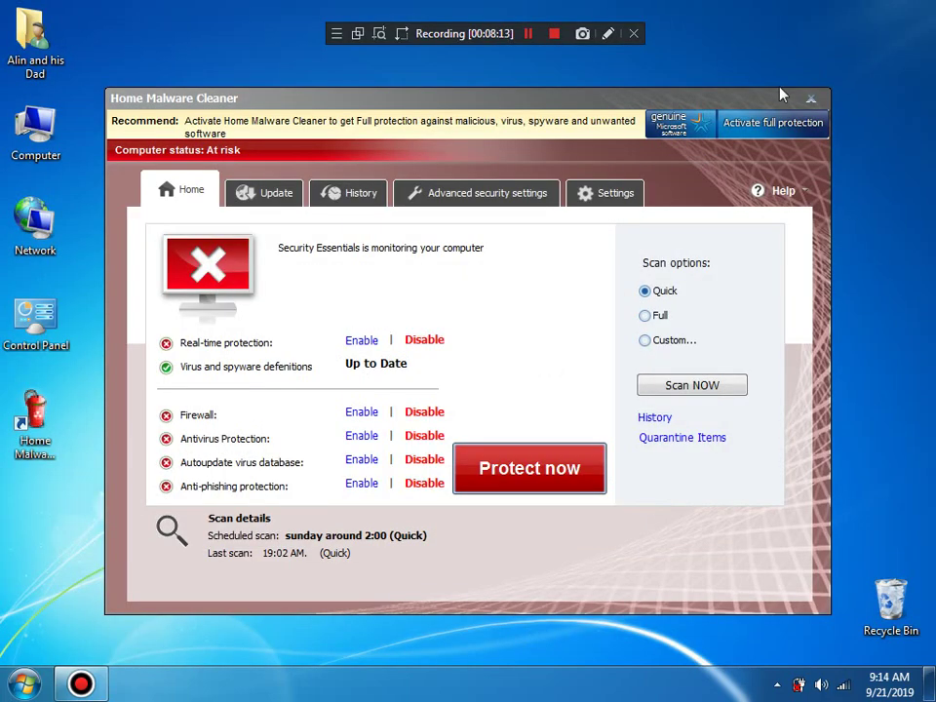
pyautogui.click(817, 101)
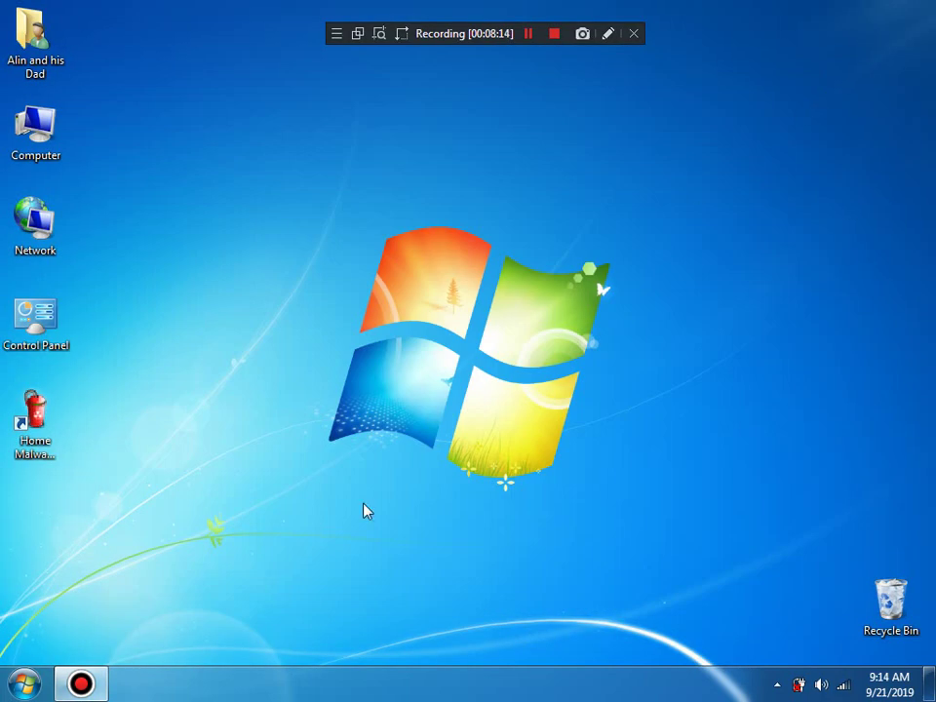
# Step: Launch Firefox from the Run box, then respond to the System alert balloon to reopen Home Malware Cleaner
pyautogui.click(23, 682)
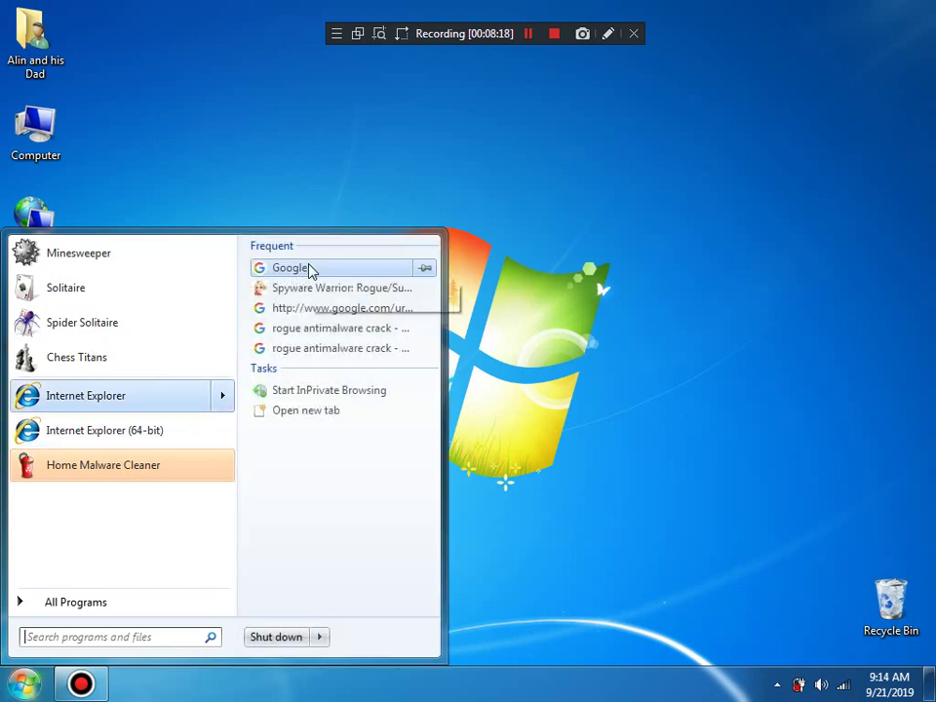
pyautogui.click(218, 189)
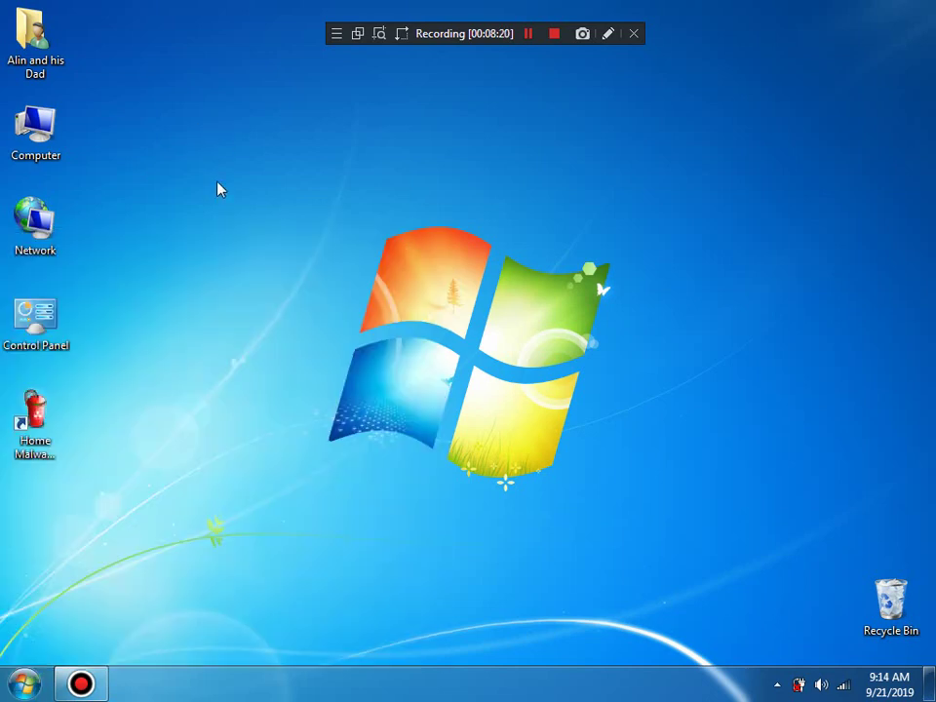
pyautogui.press('super+r')
pyautogui.write('f')
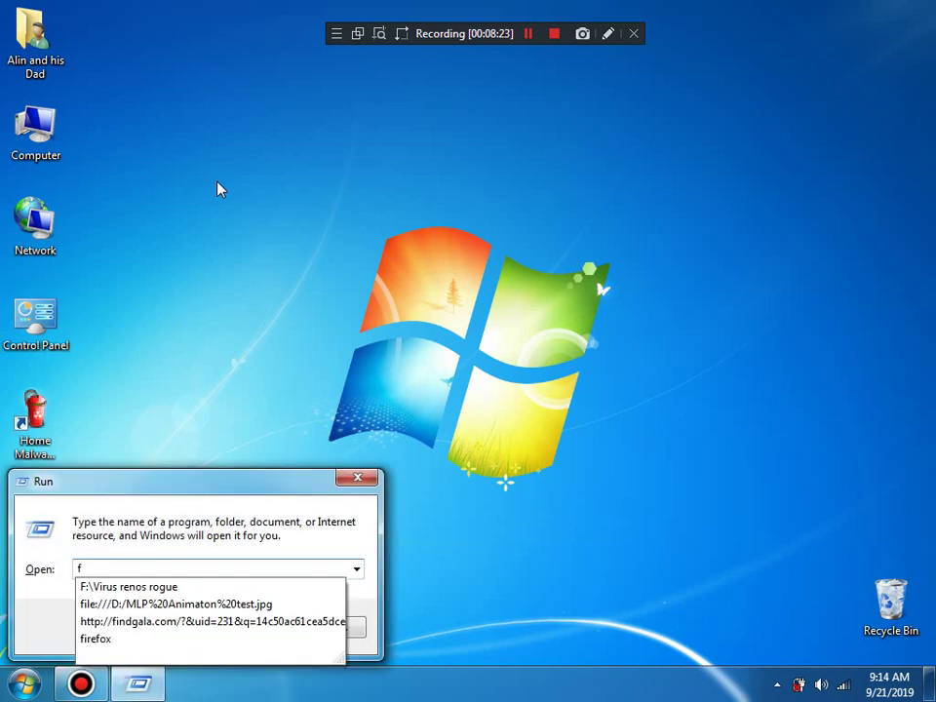
pyautogui.press('Up')
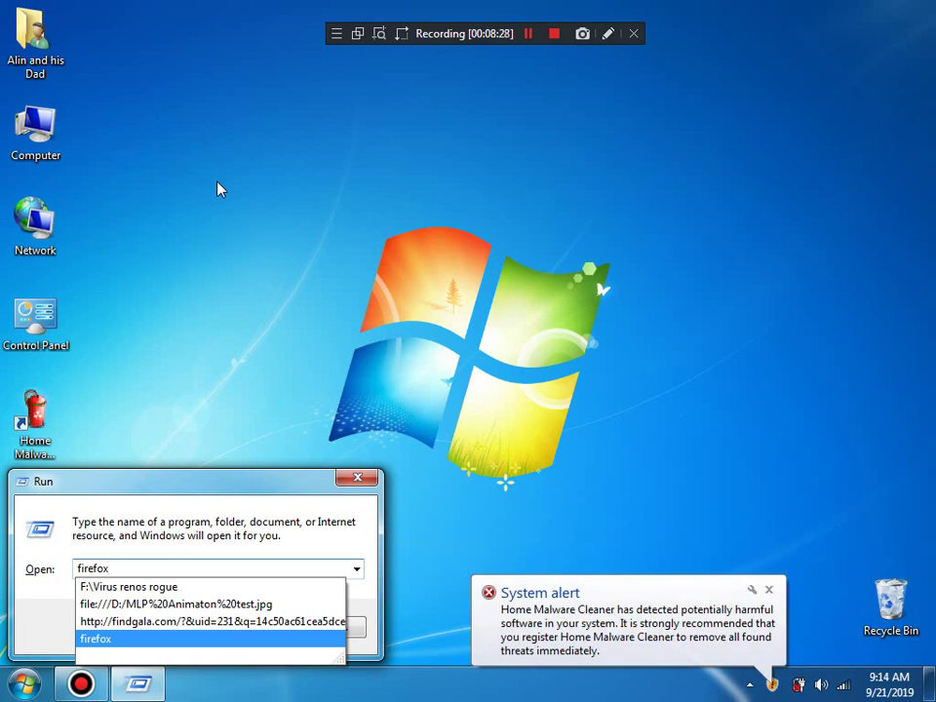
pyautogui.press('Return')
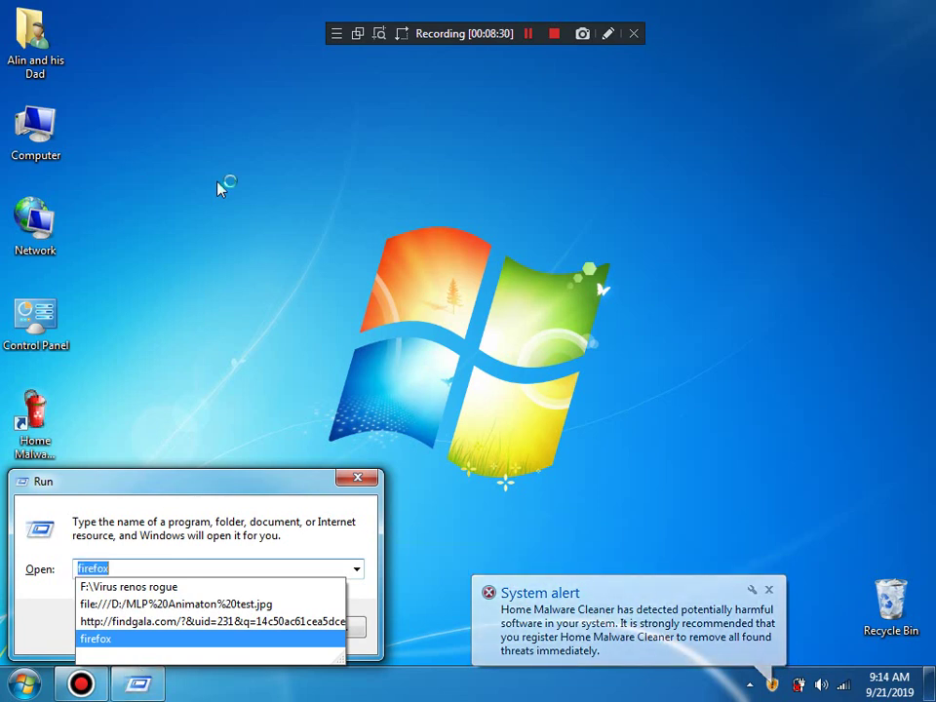
pyautogui.click(571, 616)
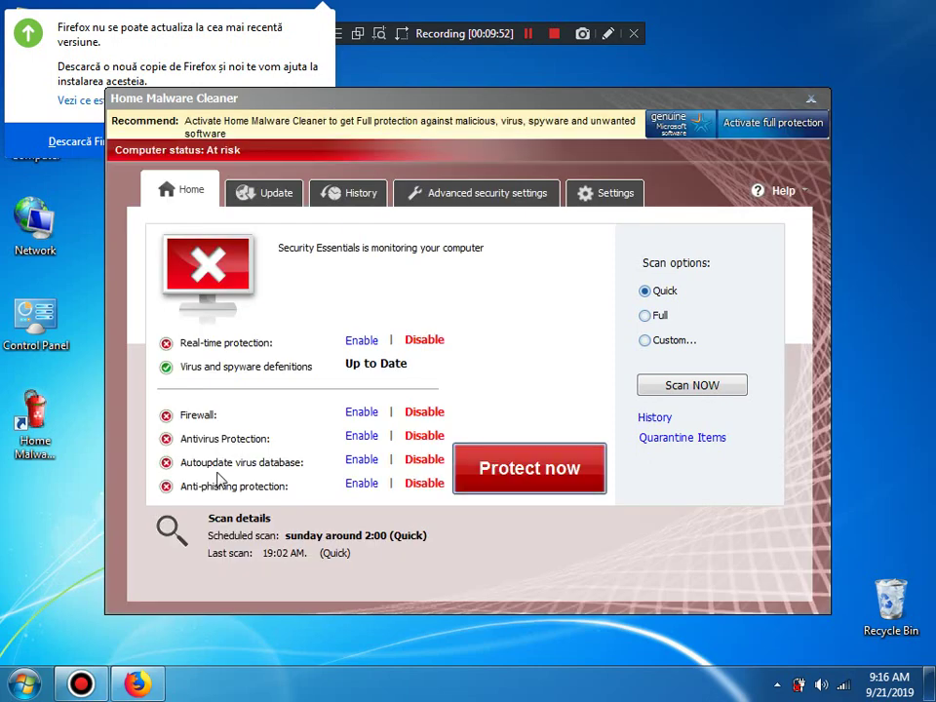
# Step: Dismiss Firefox's update notice, try the fake protection prompts, and close Home Malware Cleaner
pyautogui.click(251, 41)
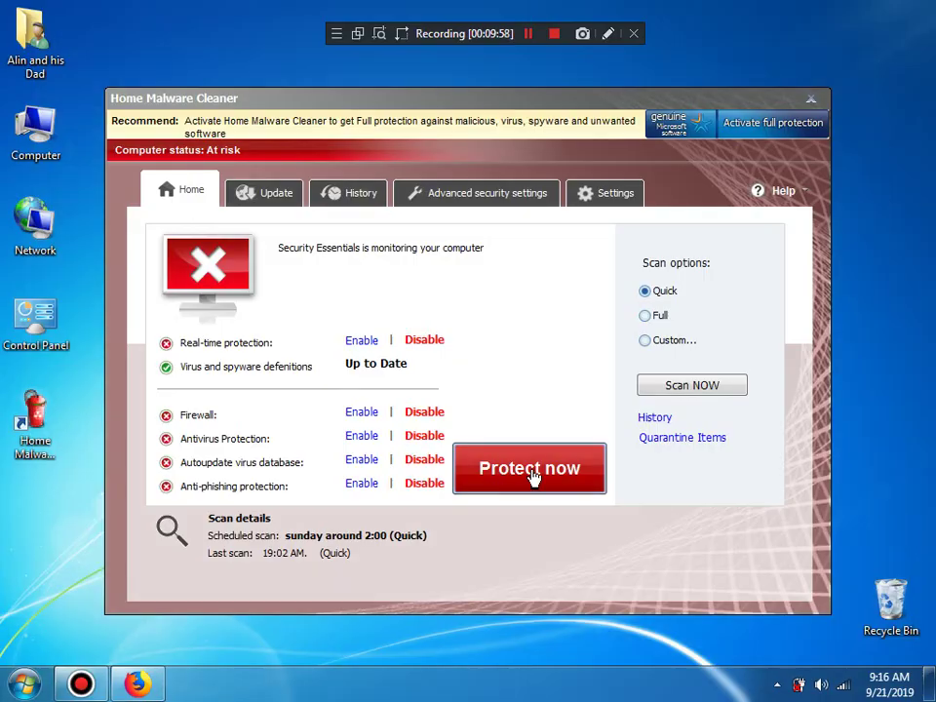
pyautogui.click(531, 476)
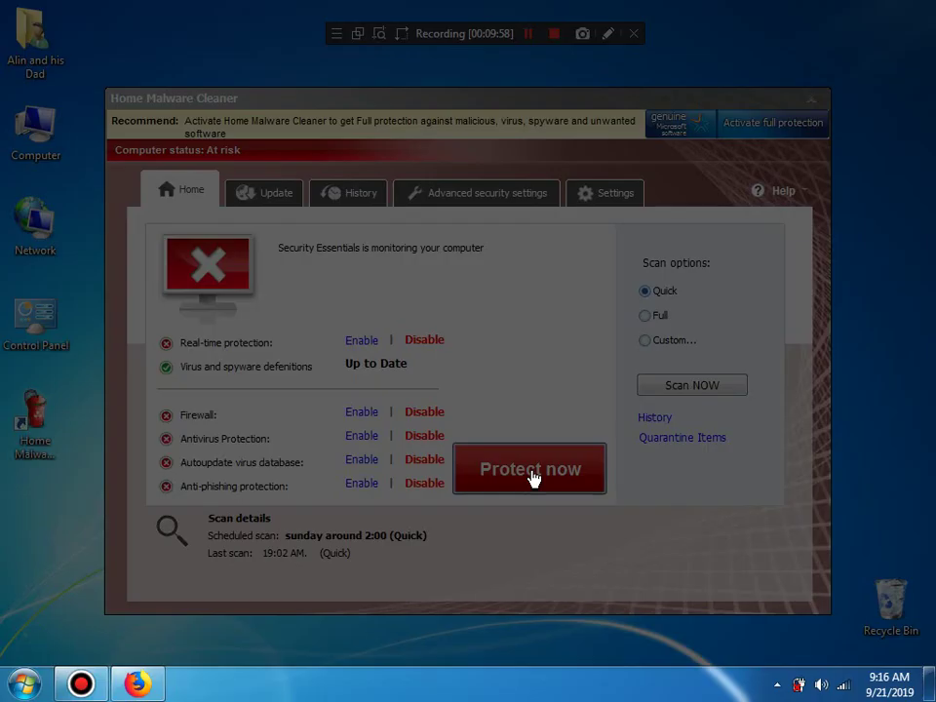
pyautogui.click(313, 481)
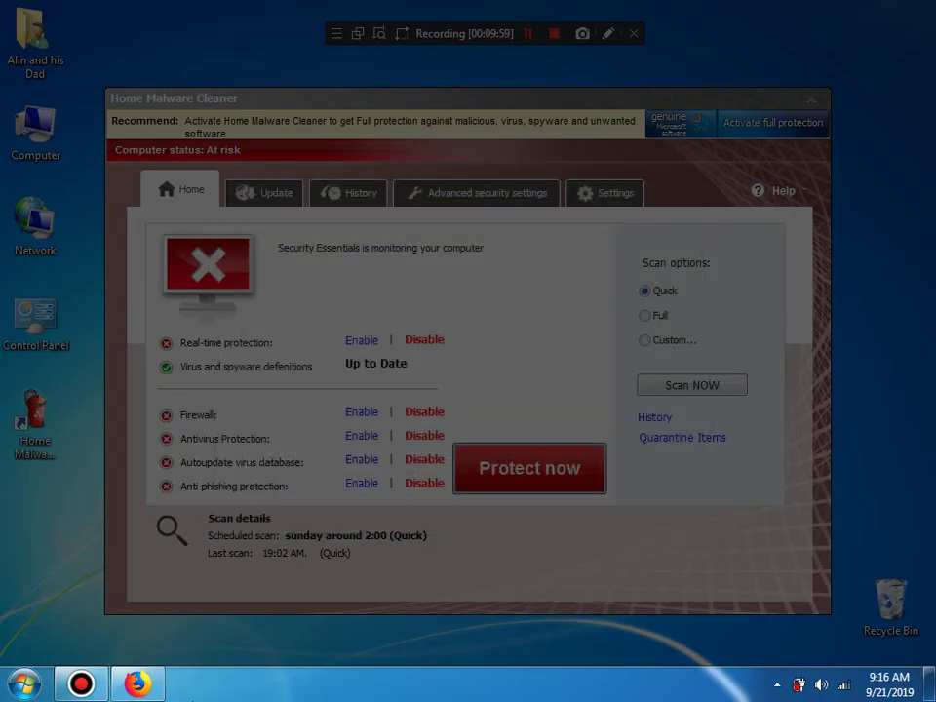
pyautogui.click(131, 685)
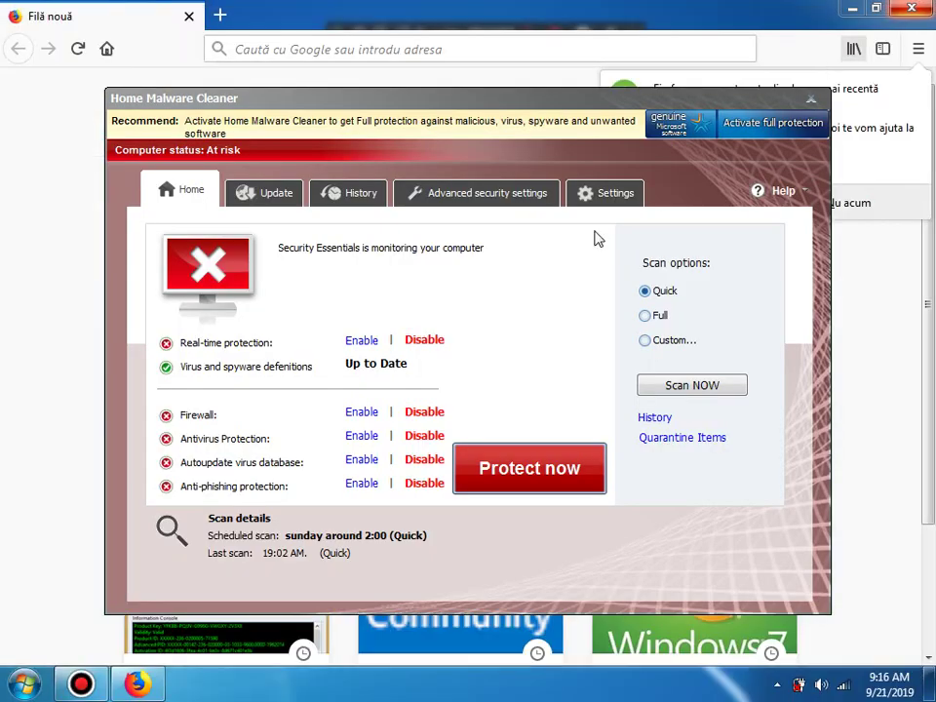
pyautogui.click(809, 98)
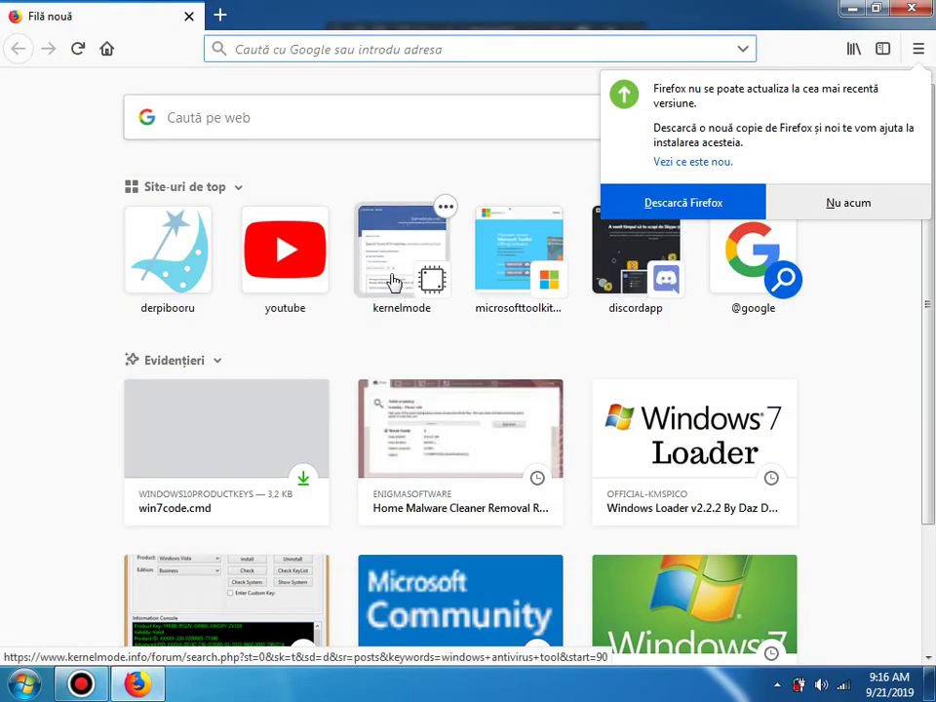
# Step: Load the KernelMode.info forum index, answer Yes to the Trial nag, and open a new tab
pyautogui.click(392, 281)
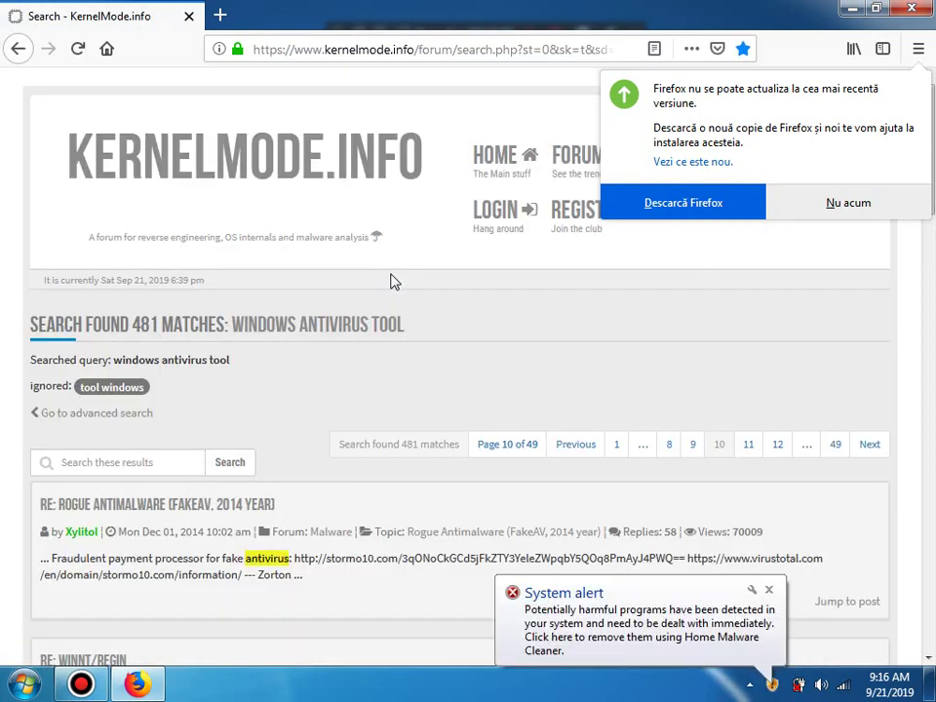
pyautogui.click(303, 192)
pyautogui.click(836, 212)
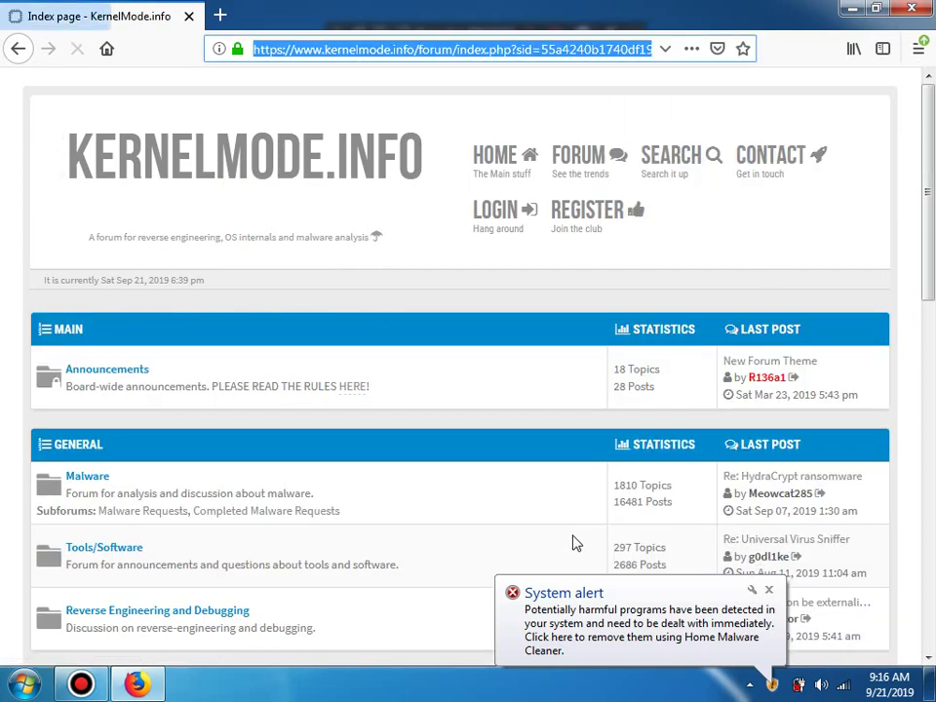
pyautogui.click(549, 622)
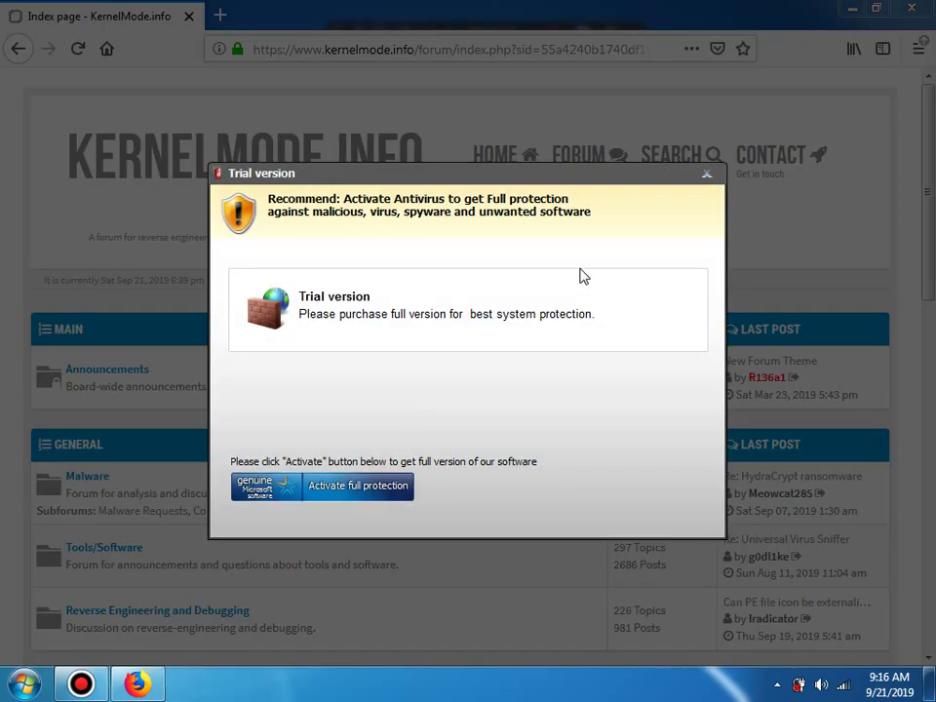
pyautogui.click(706, 173)
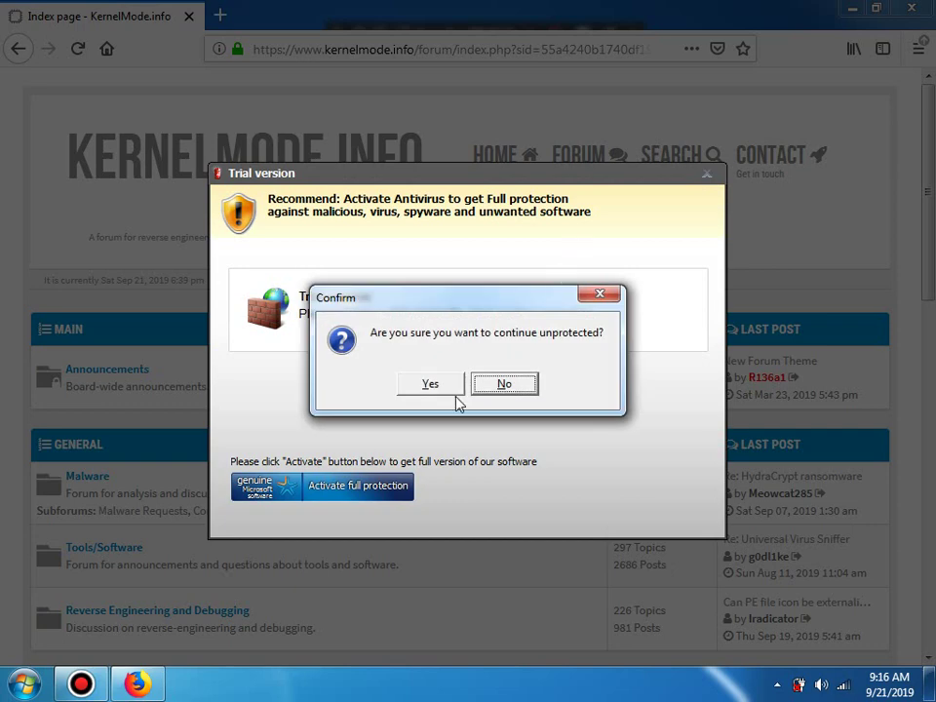
pyautogui.click(426, 385)
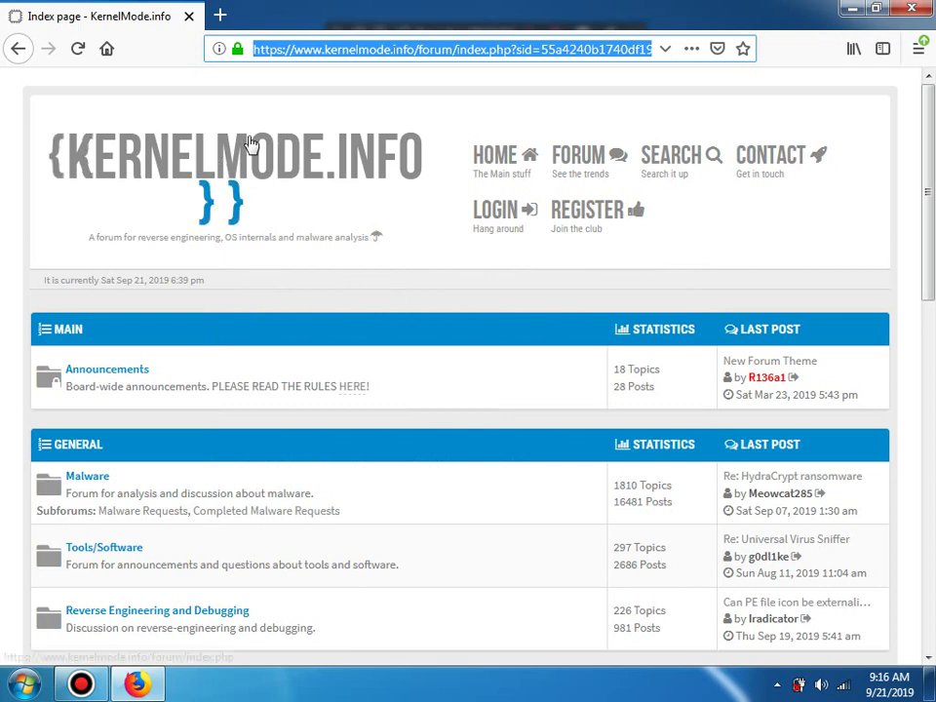
pyautogui.click(220, 16)
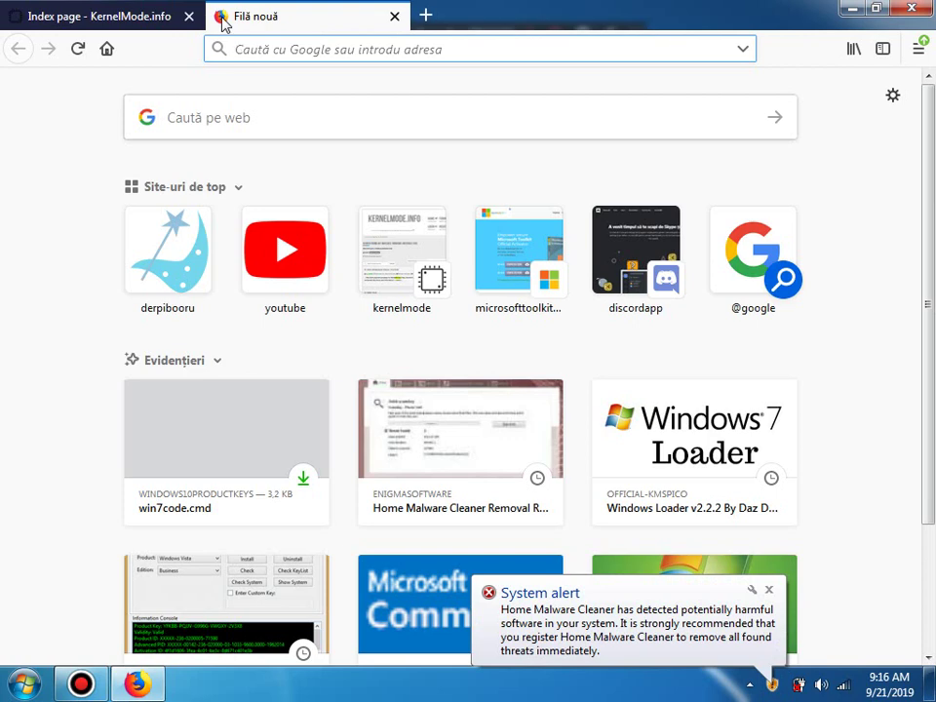
# Step: Enter wallinside in the new tab's address bar and load the wallinside.blog suggestion
pyautogui.click(591, 620)
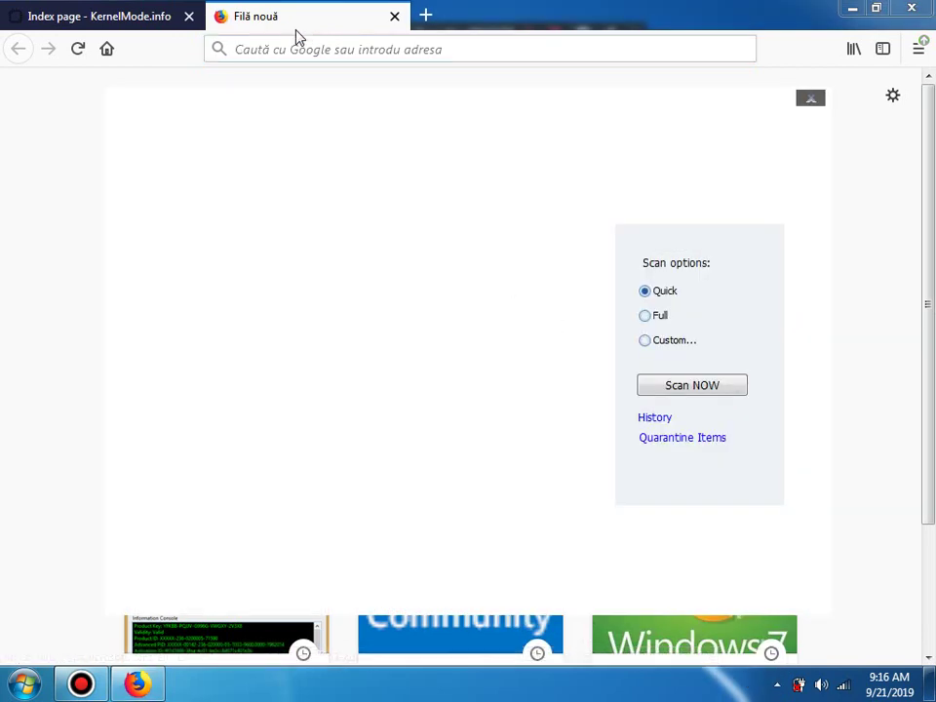
pyautogui.click(296, 59)
pyautogui.write('wallk')
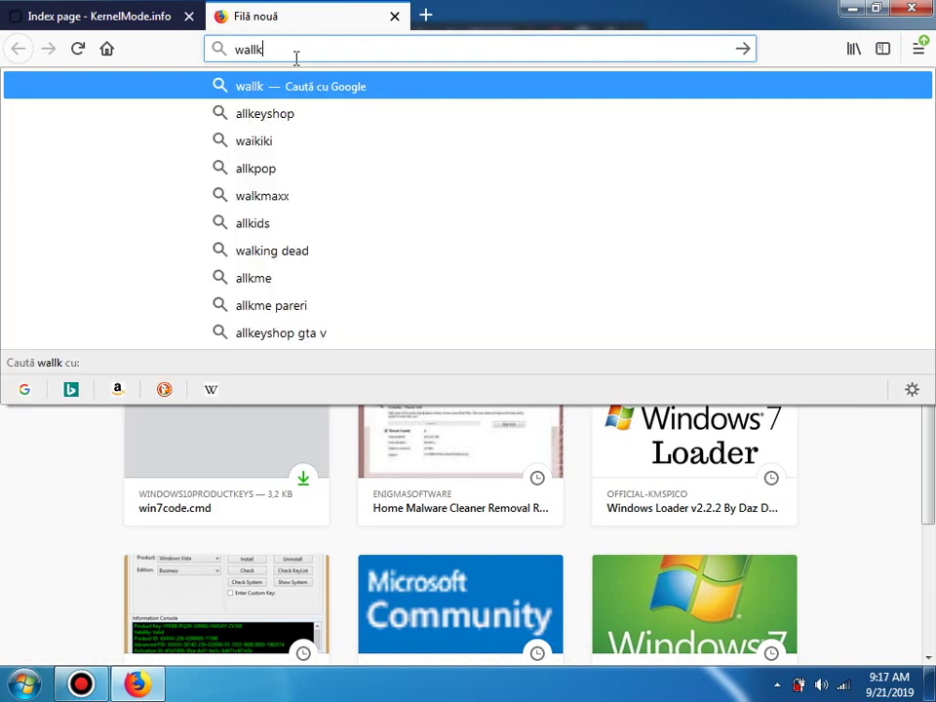
pyautogui.press('BackSpace')
pyautogui.press('Down')
pyautogui.press('Down')
pyautogui.press('Down')
pyautogui.press('Down')
pyautogui.press('Down')
pyautogui.press('Return')
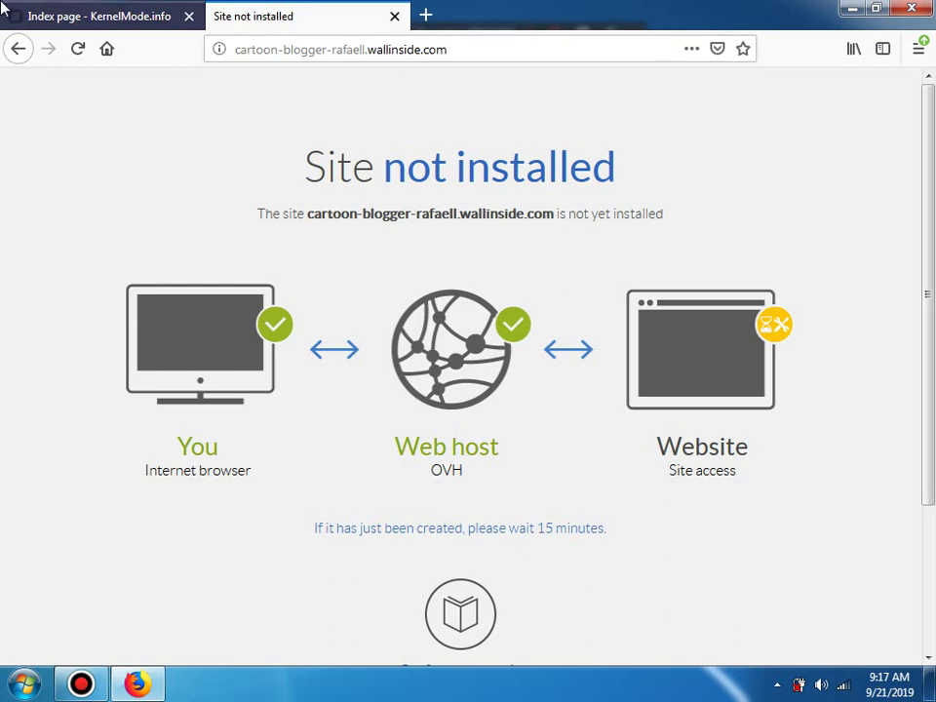
pyautogui.click(137, 15)
pyautogui.click(385, 14)
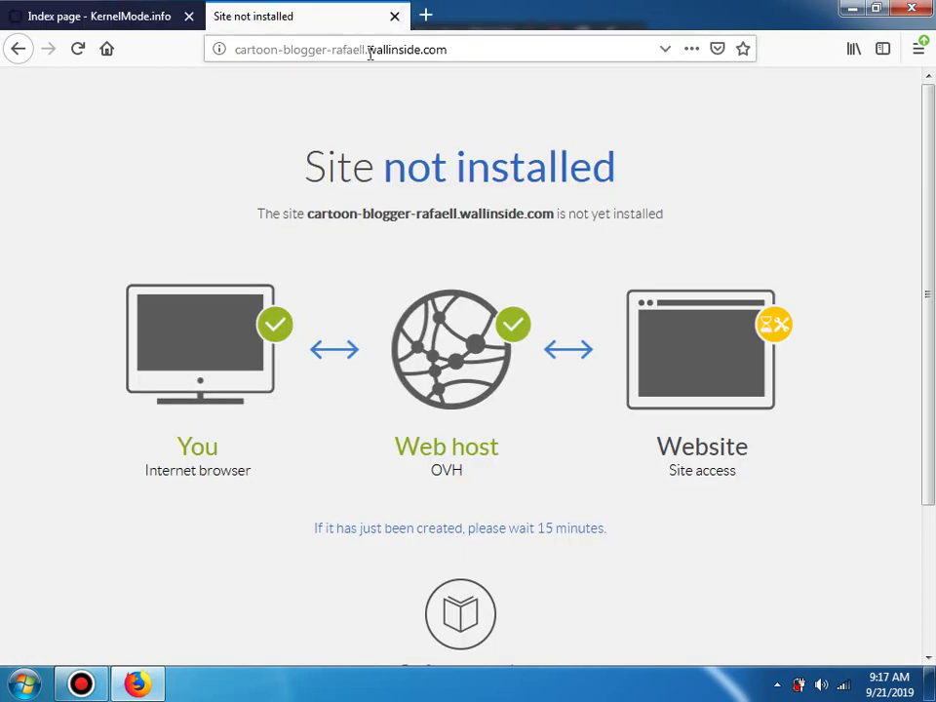
# Step: Strip the blog subdomain to load wallinside.com and dismiss its cookie notice with Got it!
pyautogui.moveTo(369, 50); pyautogui.dragTo(145, 86)
pyautogui.press('BackSpace')
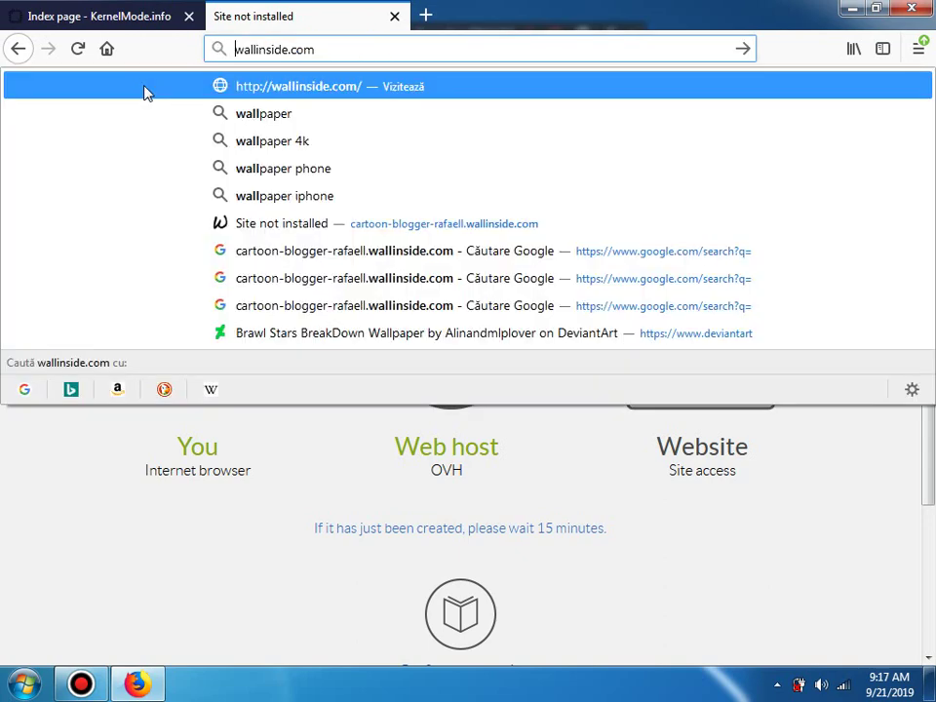
pyautogui.press('Return')
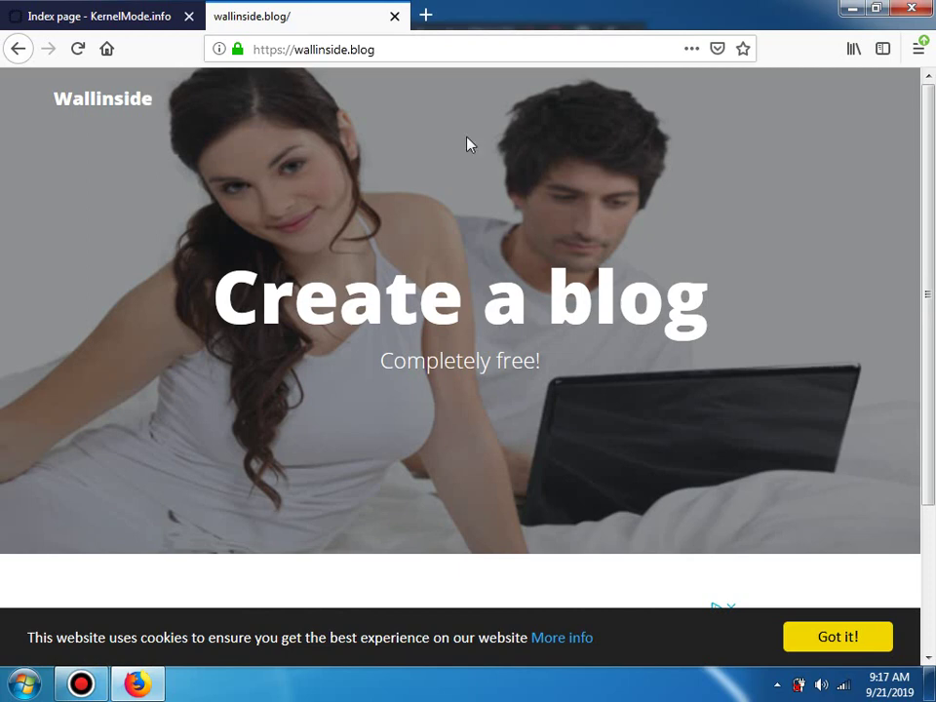
pyautogui.scroll(-3, 822, 156)
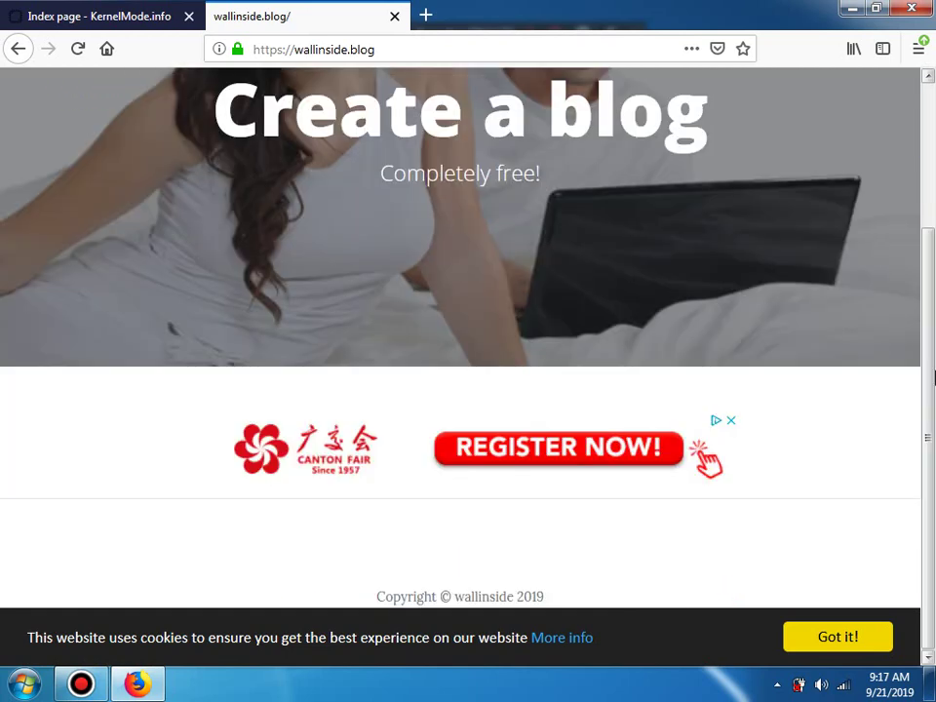
pyautogui.click(834, 639)
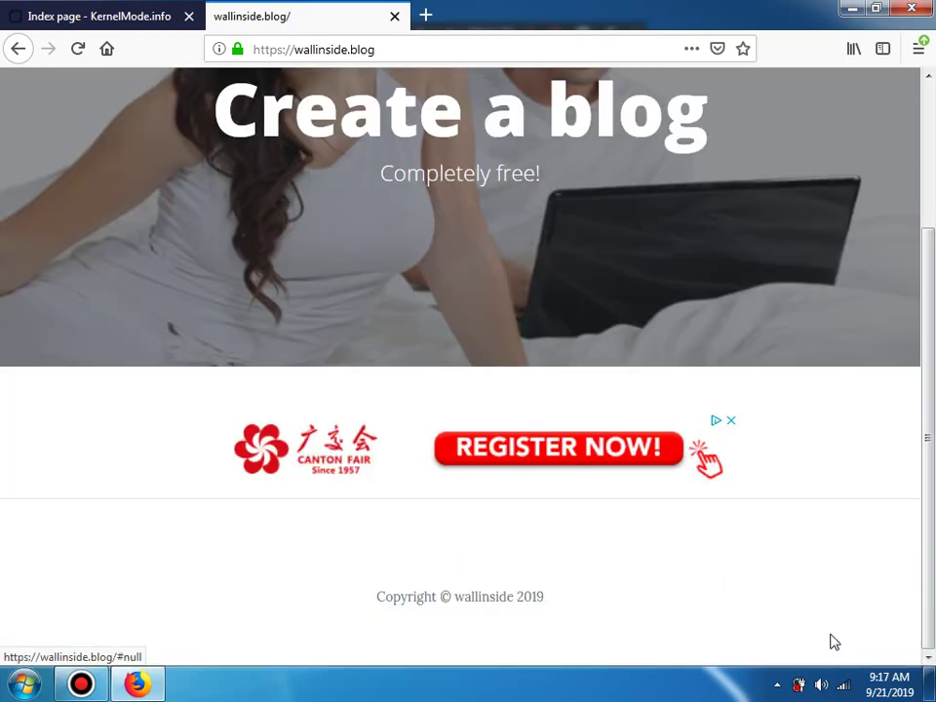
# Step: Replace the KernelMode forum tab's address with google.com, then bring up the Run box
pyautogui.click(68, 8)
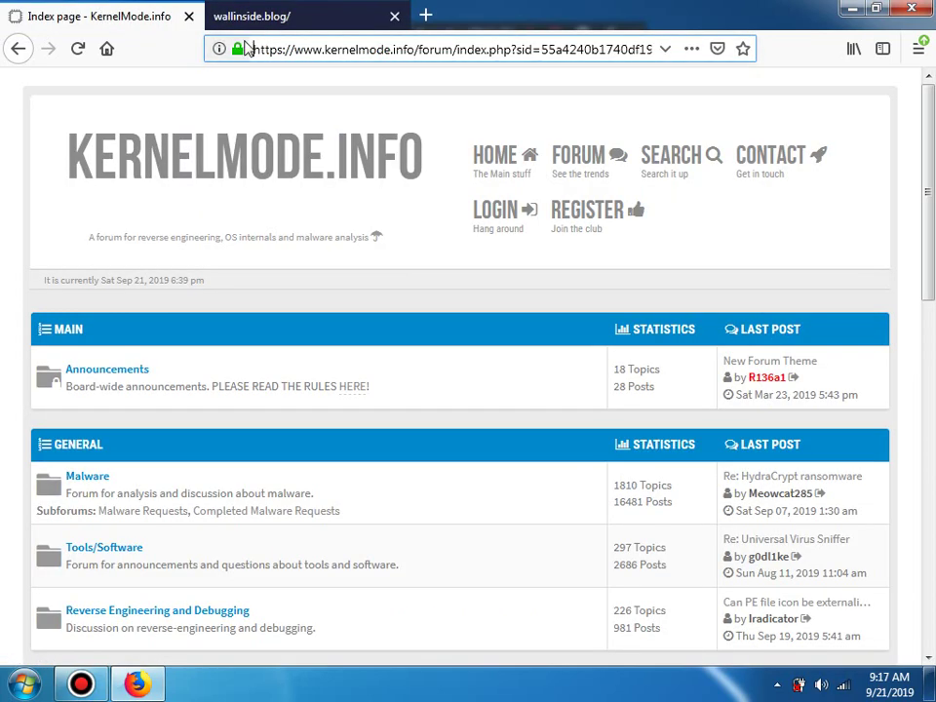
pyautogui.doubleClick(263, 48)
pyautogui.click(246, 12)
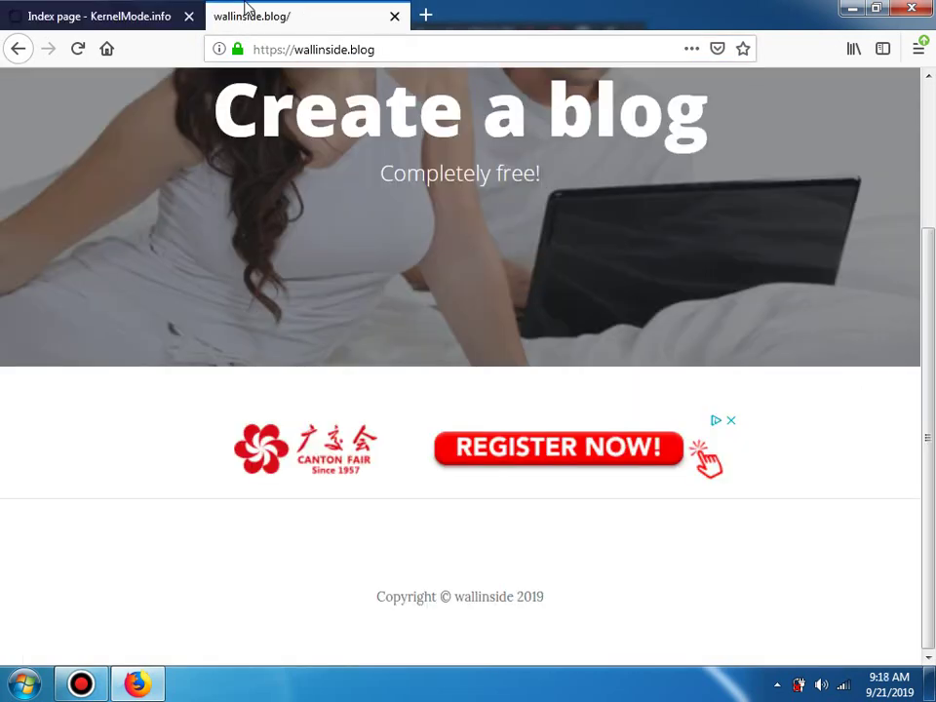
pyautogui.click(18, 9)
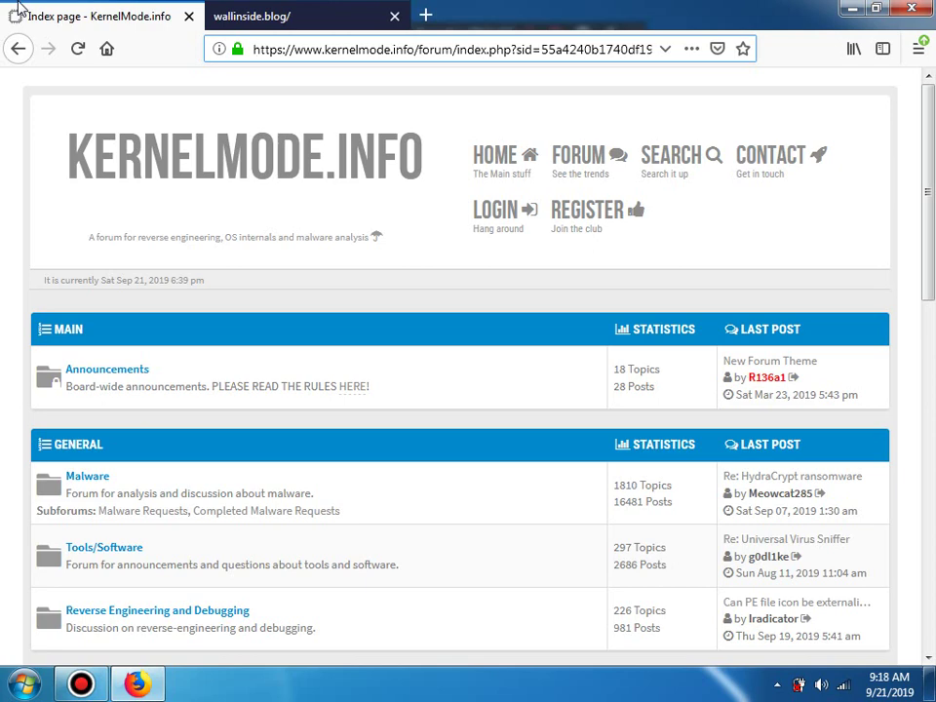
pyautogui.click(329, 51)
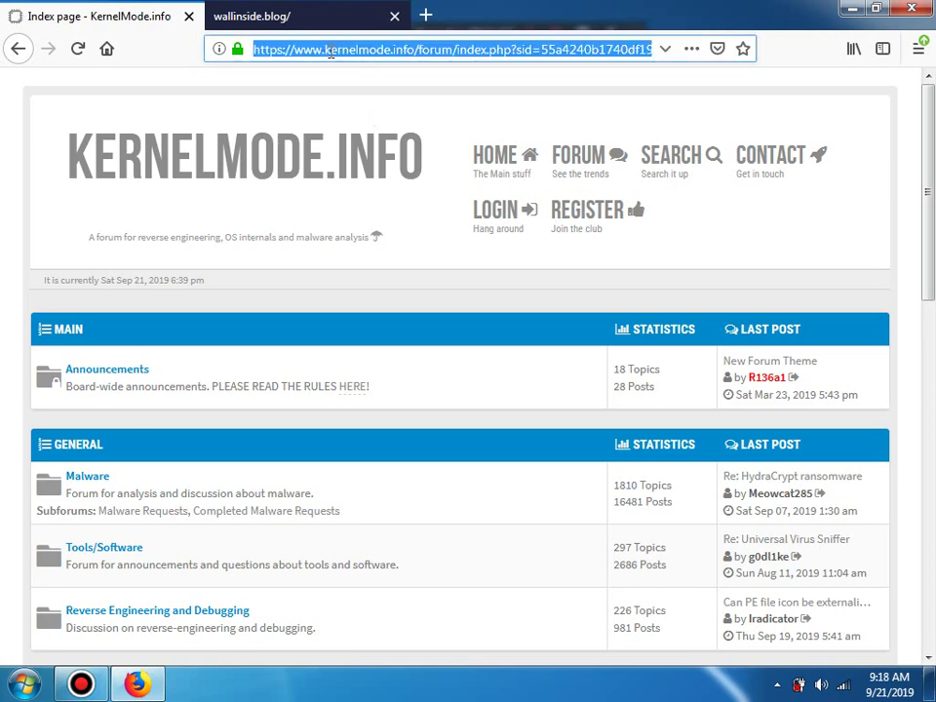
pyautogui.write('google.com/')
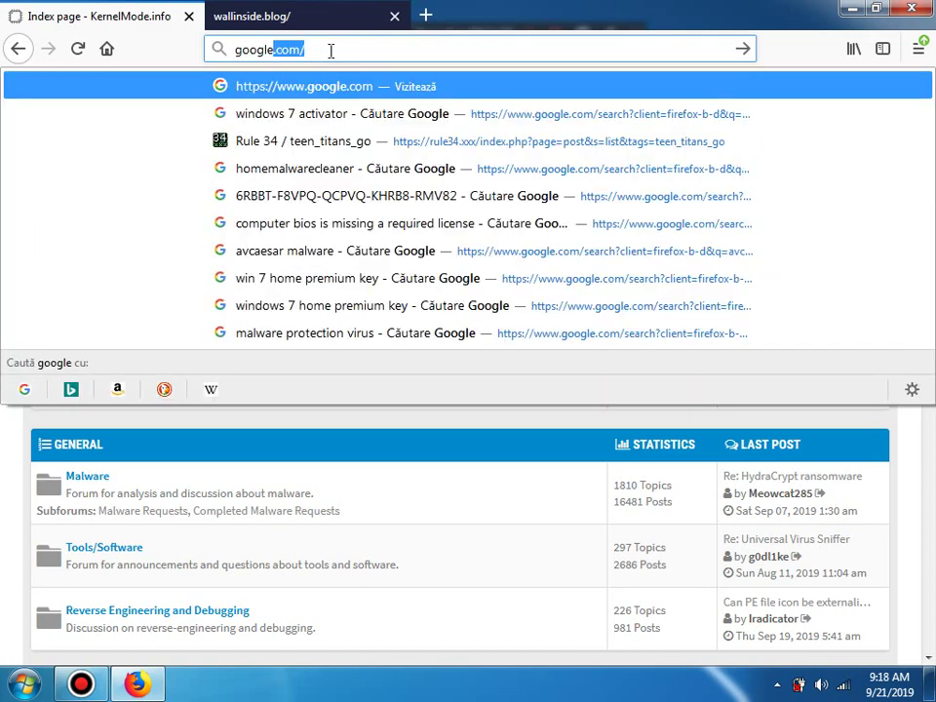
pyautogui.press('Return')
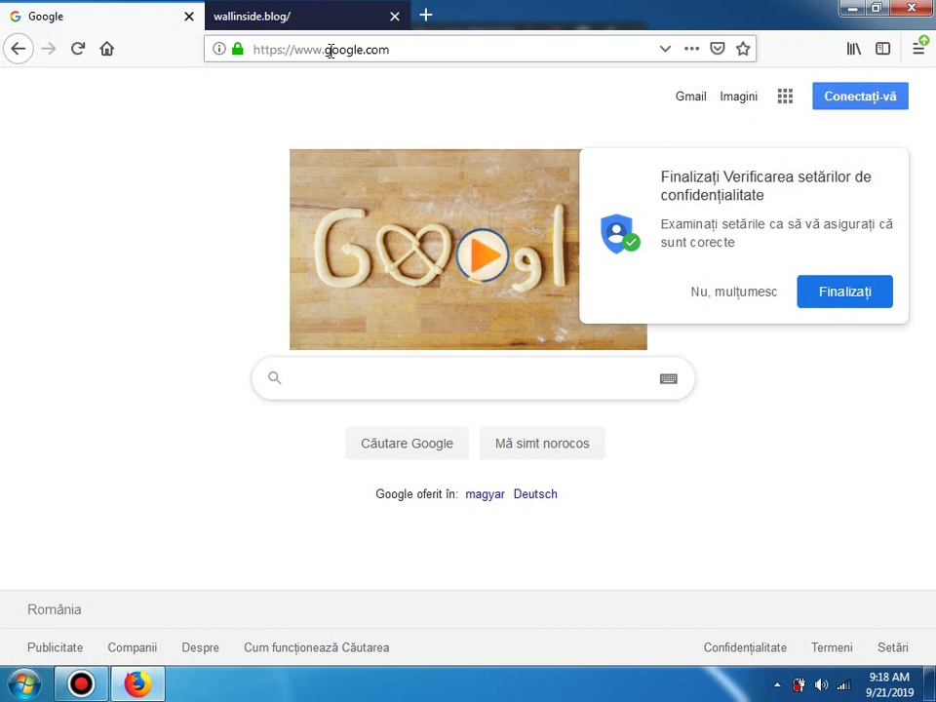
pyautogui.press('super+r')
pyautogui.write('iexplore')
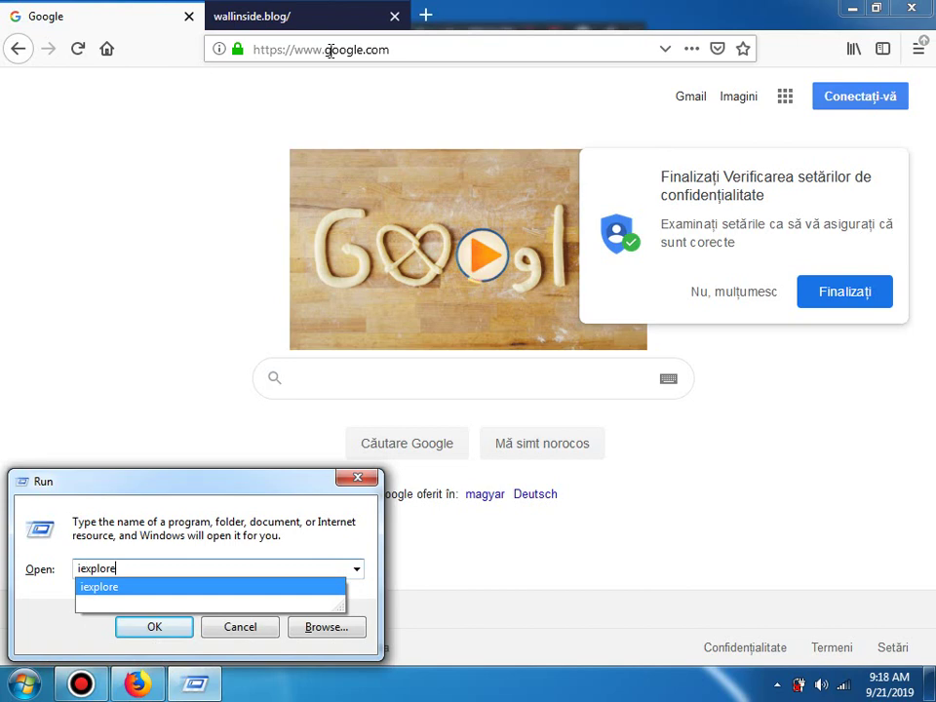
pyautogui.press('Return')
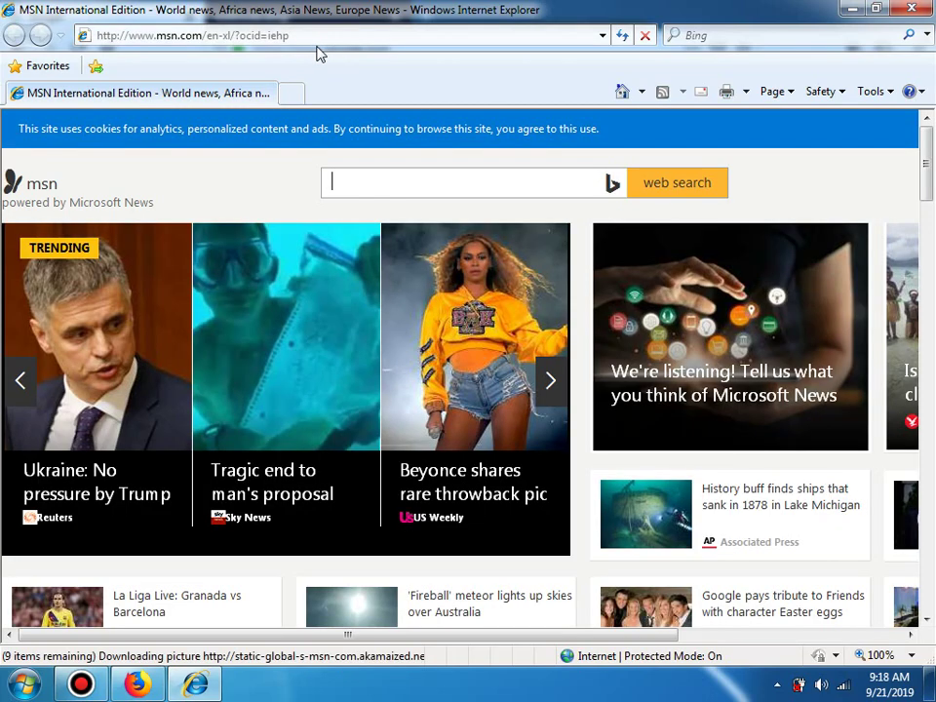
pyautogui.hotkey('alt', 'd')
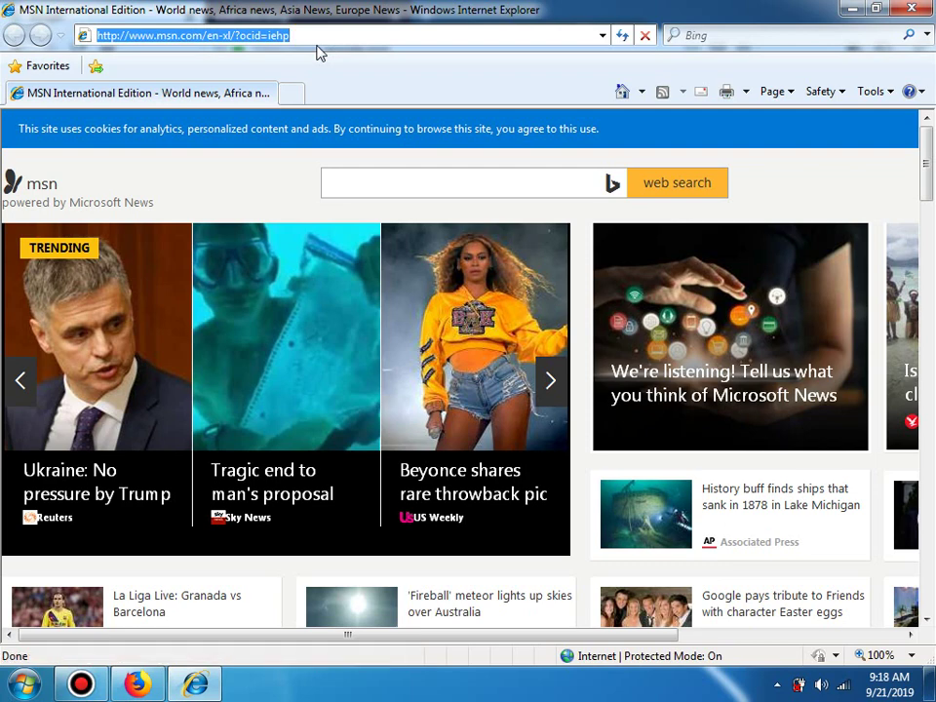
pyautogui.write('g')
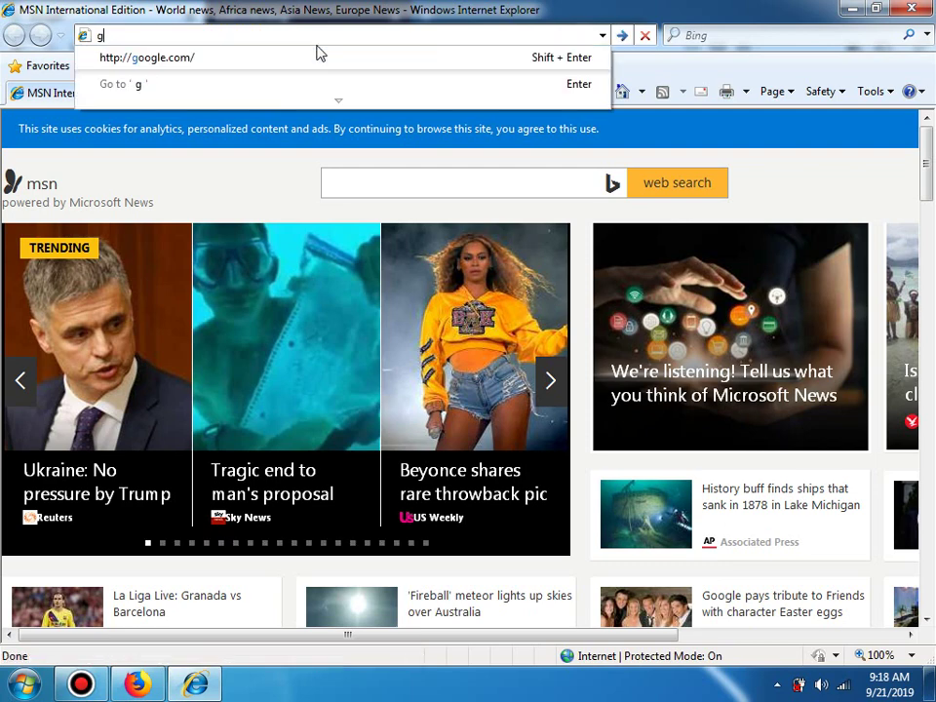
pyautogui.press('Down')
pyautogui.press('Return')
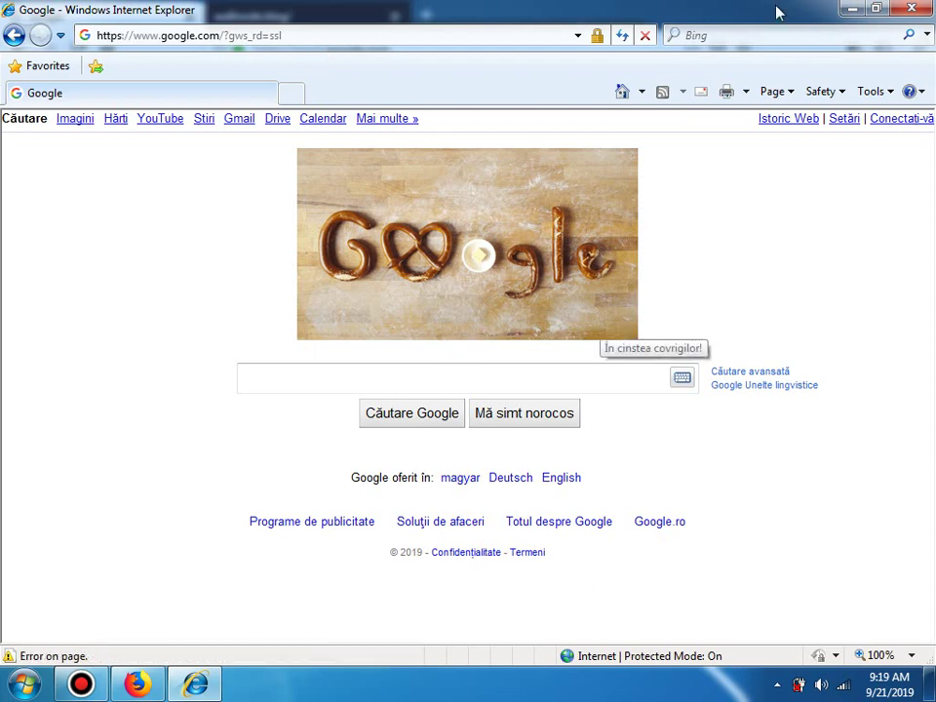
# Step: Minimize Internet Explorer once Google has loaded, bringing Firefox's Google page back
pyautogui.click(853, 10)
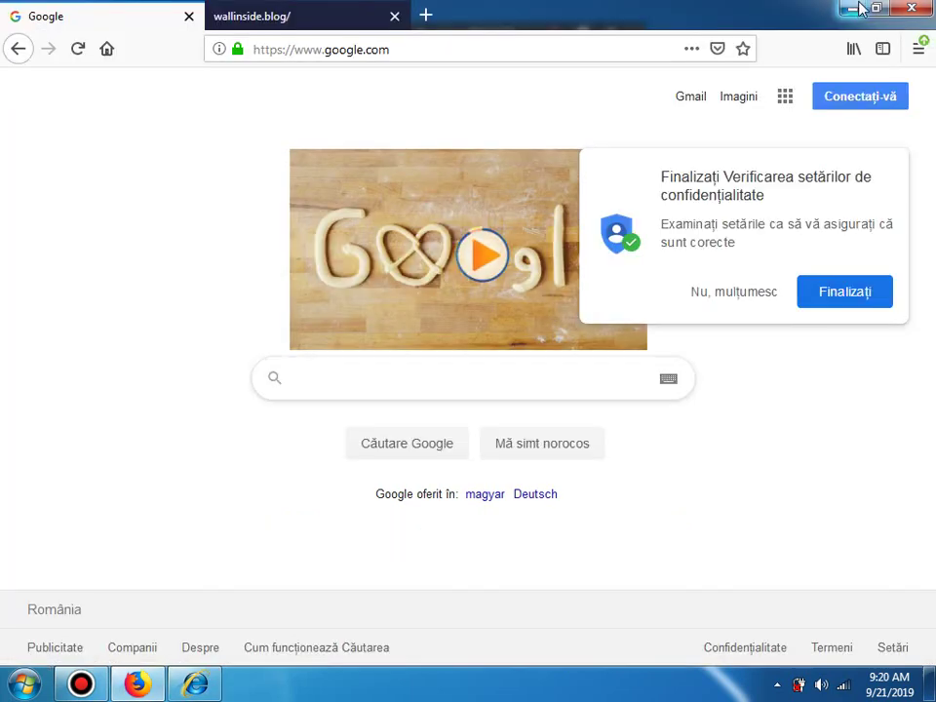
# Step: Minimize Firefox, then open and close the rogue's activation and best-securityodm.com pages
pyautogui.click(853, 9)
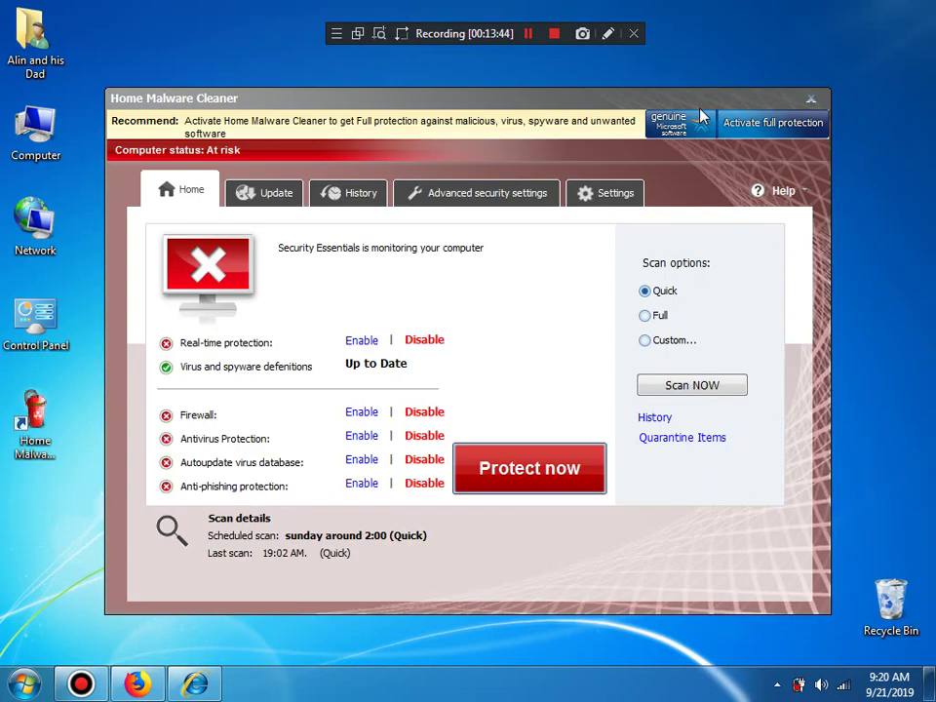
pyautogui.click(498, 132)
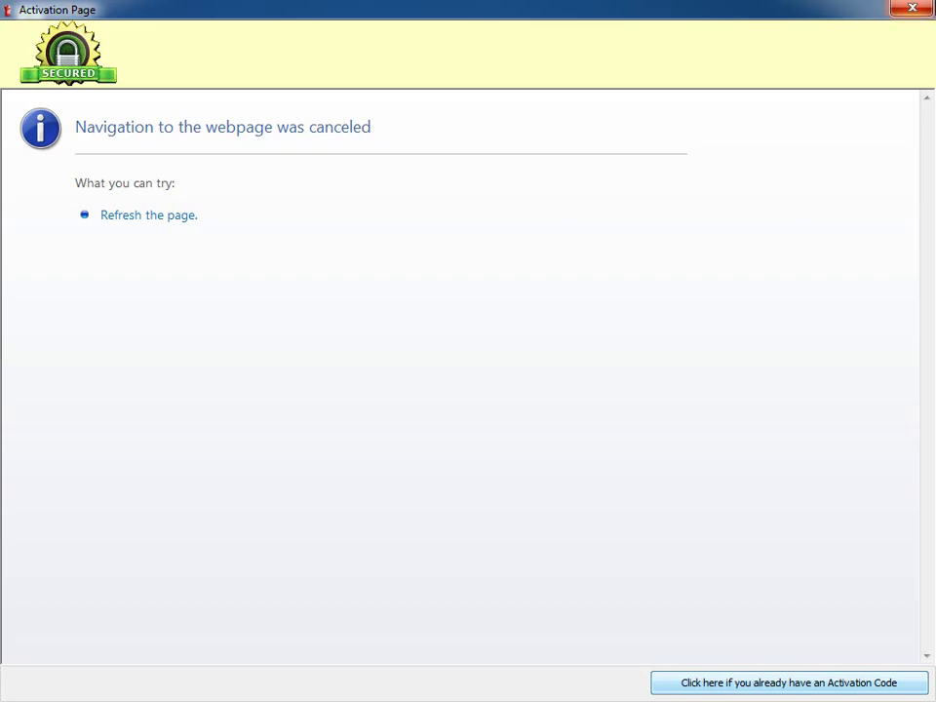
pyautogui.hotkey('alt', 'F4')
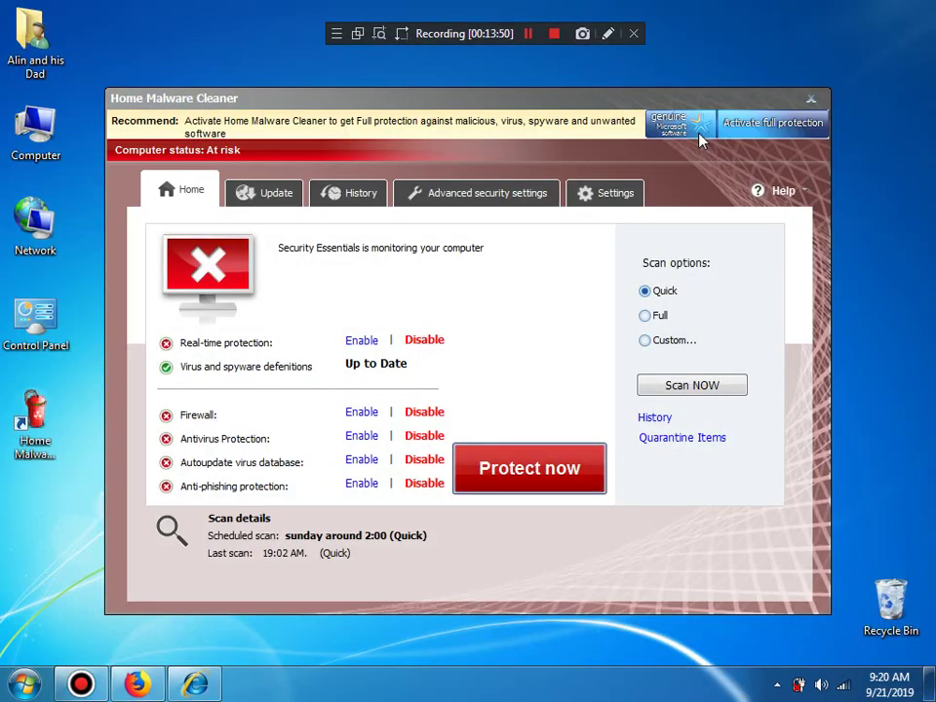
pyautogui.click(700, 140)
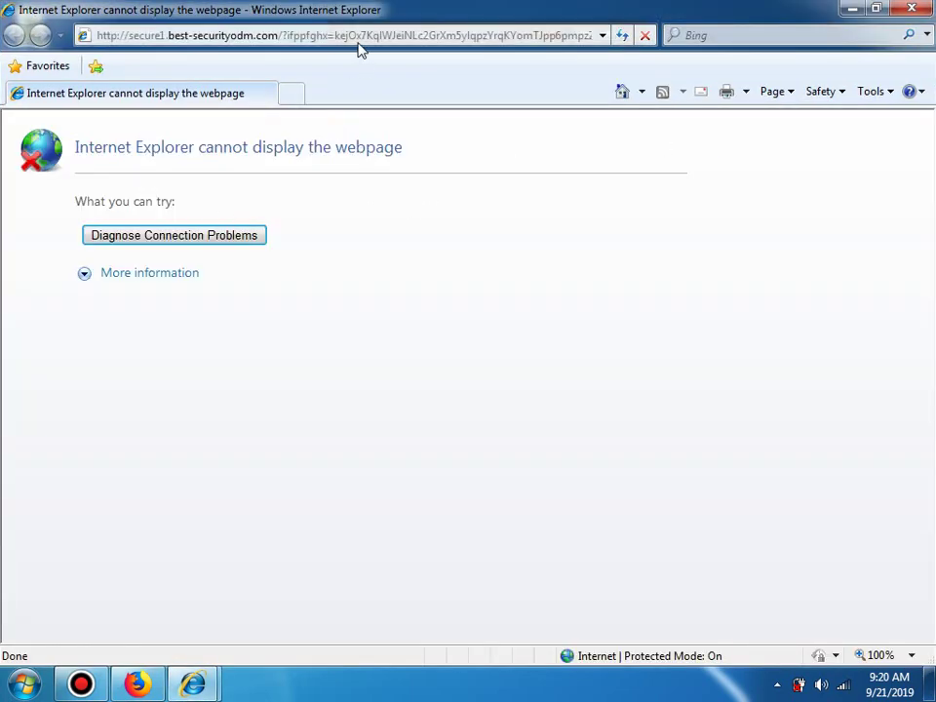
pyautogui.hotkey('alt', 'F4')
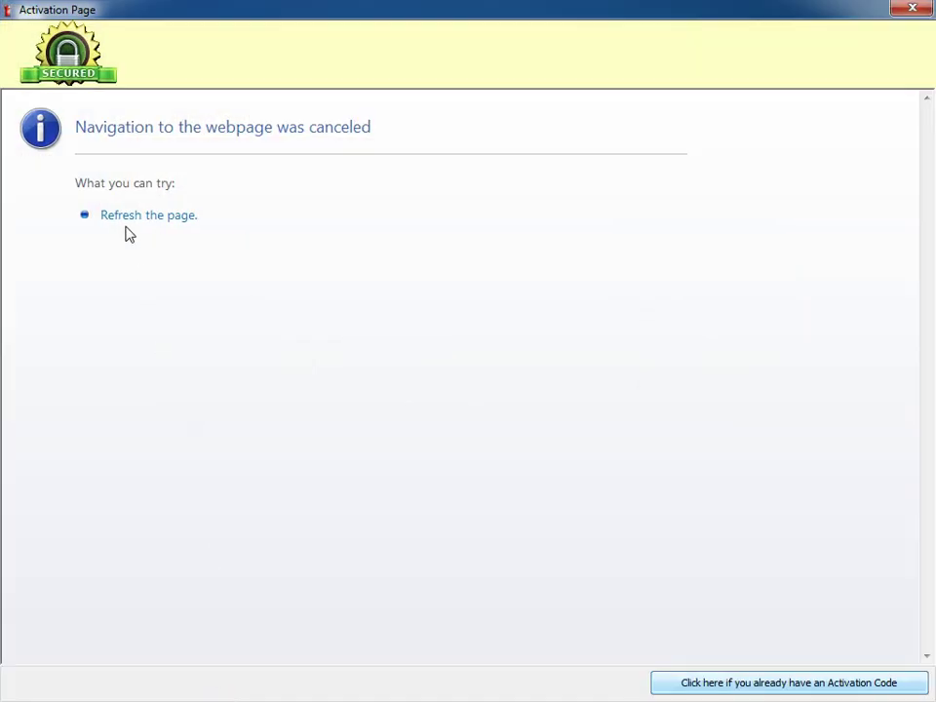
# Step: Try Refresh, More information and Go back on the failed Activation Page, close it, and restore Internet Explorer
pyautogui.click(121, 217)
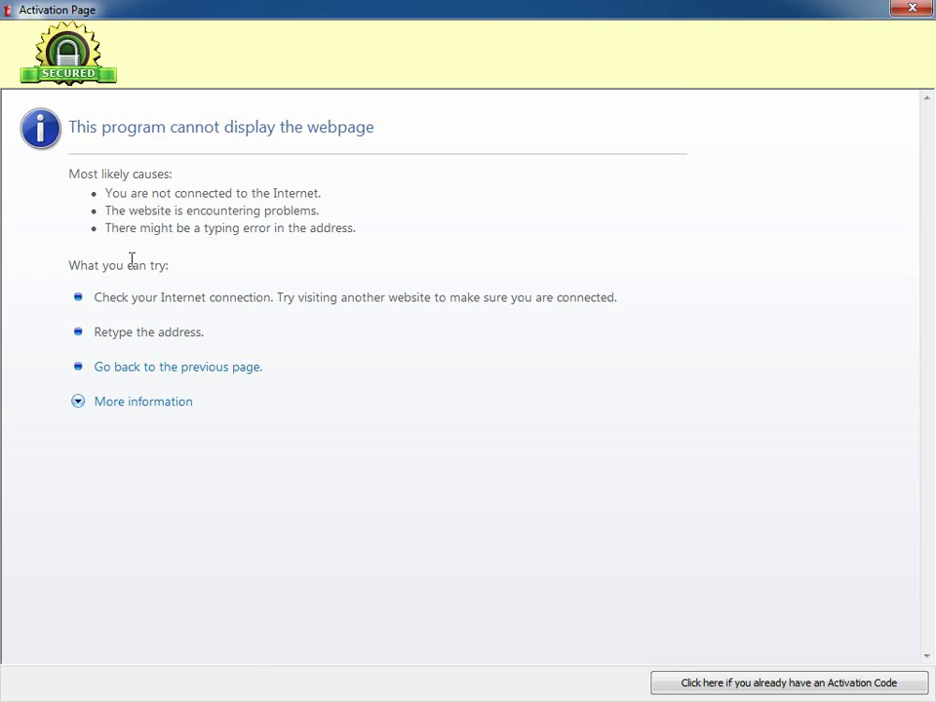
pyautogui.click(148, 404)
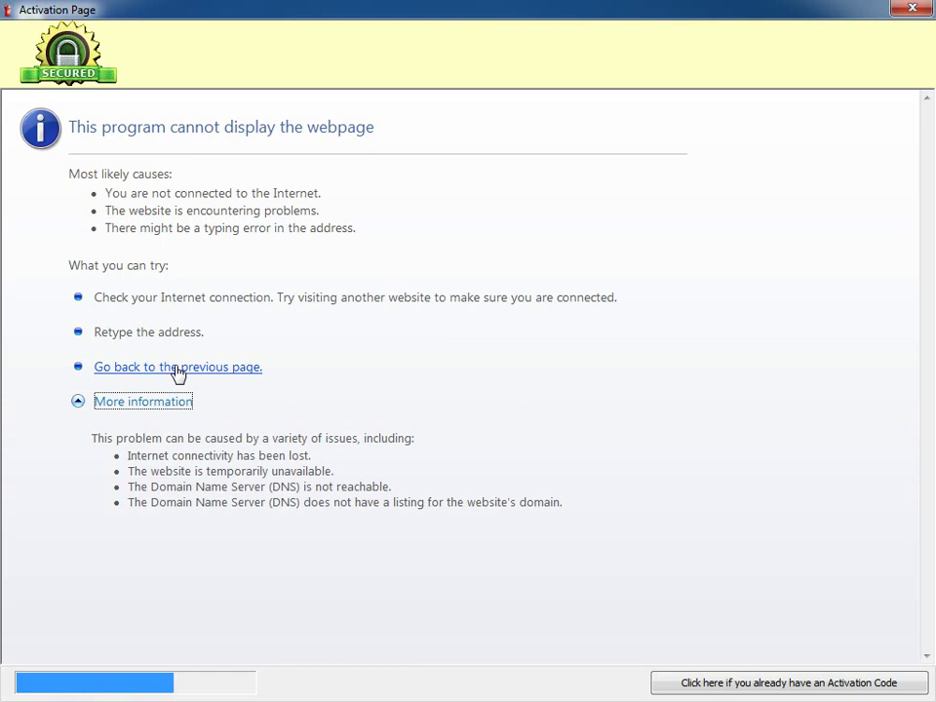
pyautogui.click(178, 368)
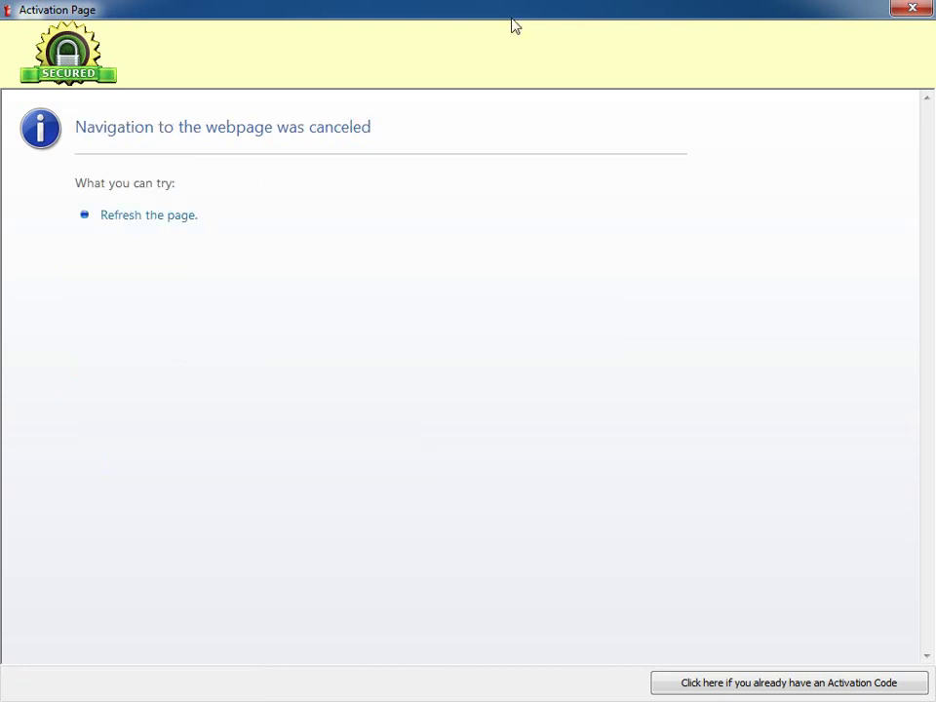
pyautogui.click(913, 9)
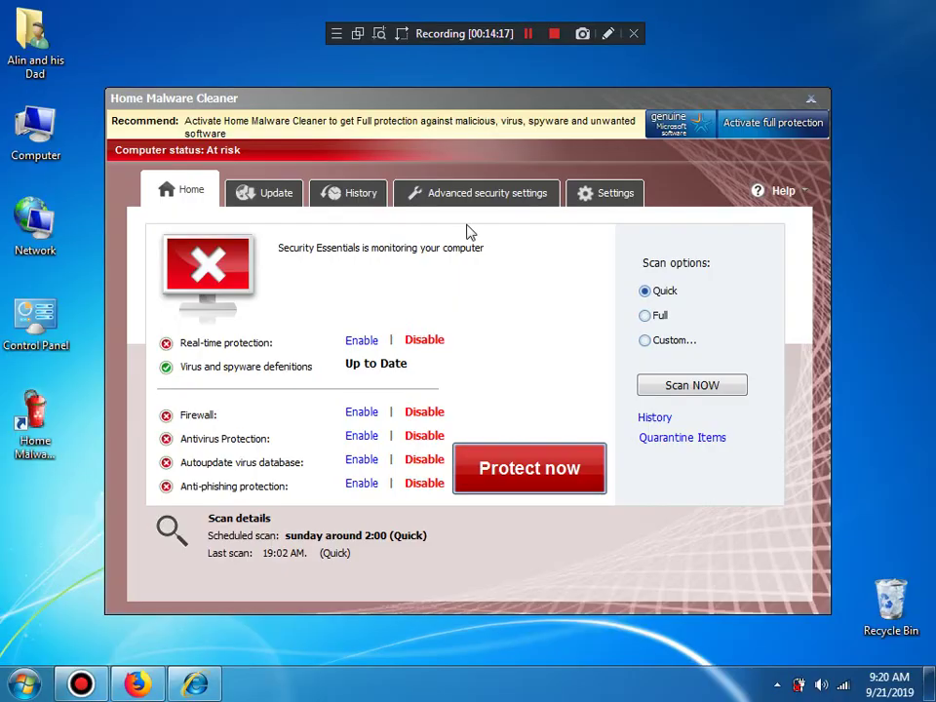
pyautogui.click(195, 686)
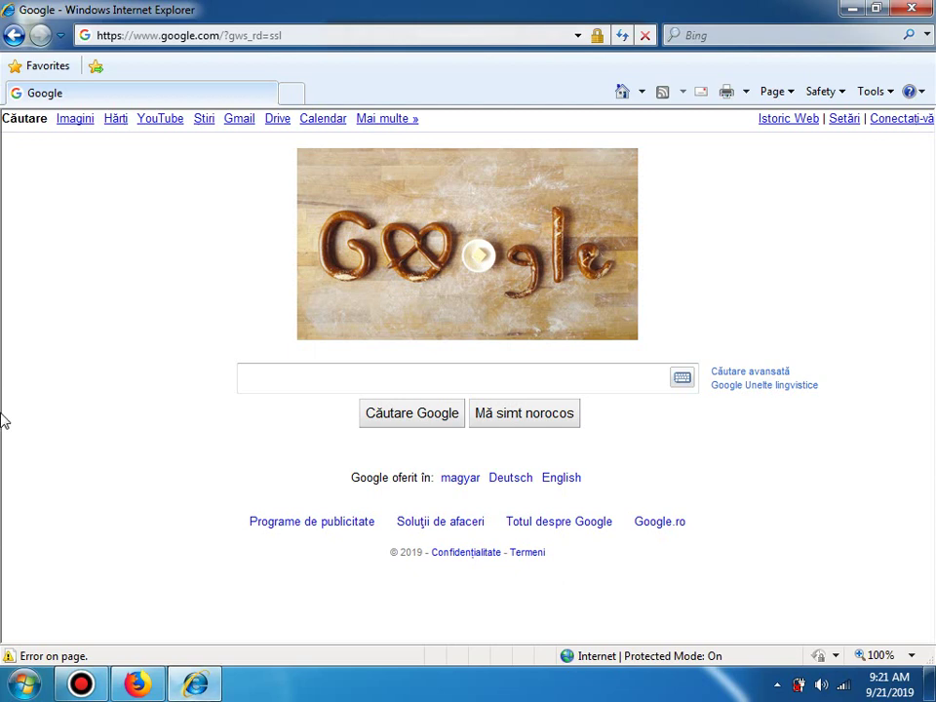
pyautogui.click(325, 378)
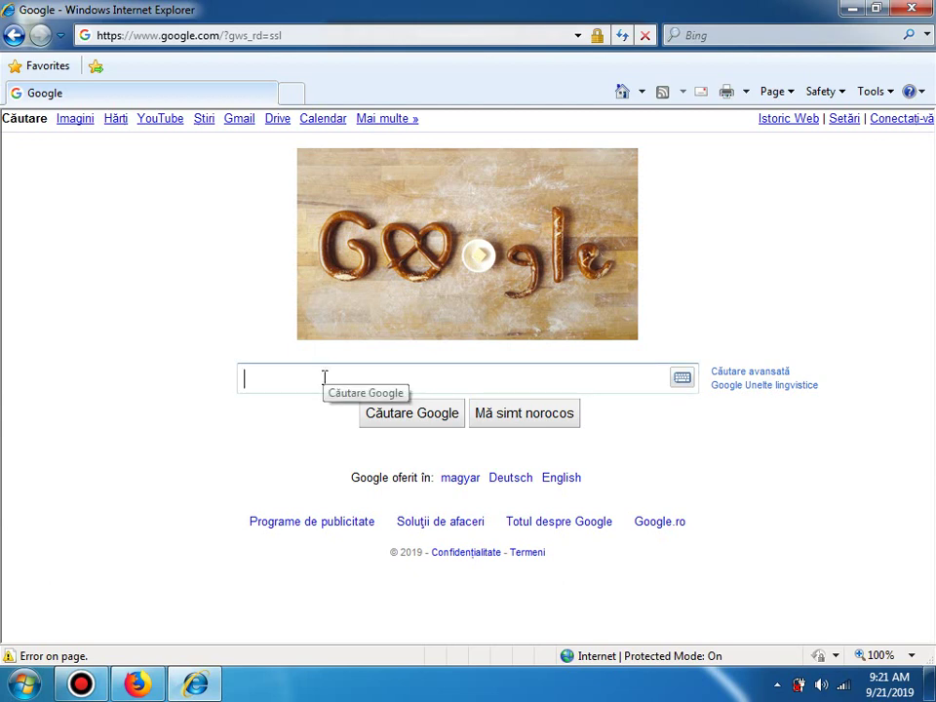
pyautogui.write('homew')
pyautogui.press('BackSpace')
pyautogui.write('malware cleaber')
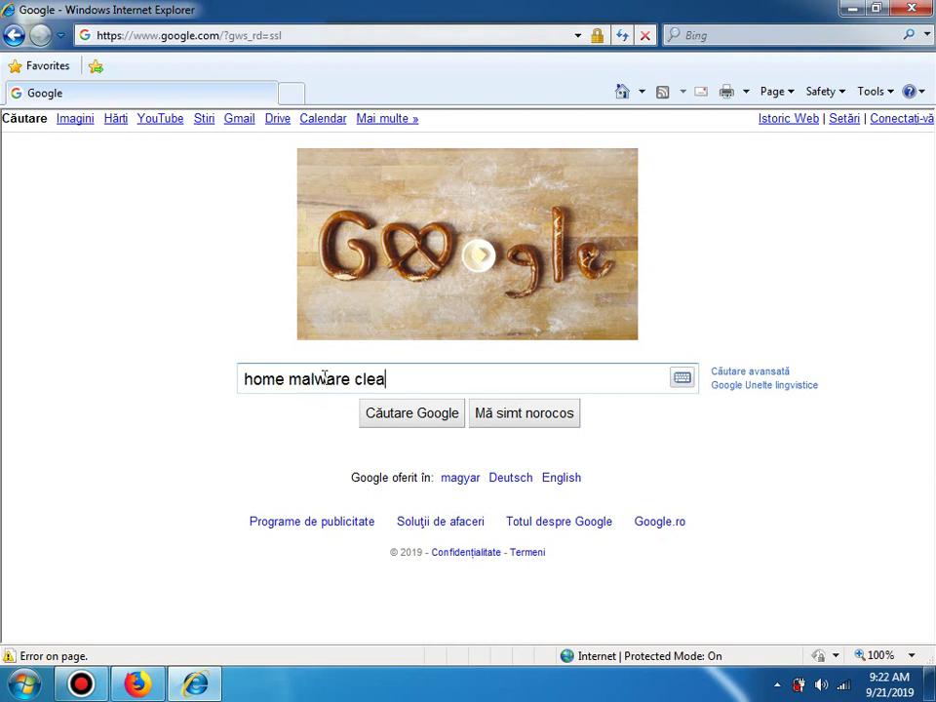
pyautogui.press('BackSpace')
pyautogui.press('BackSpace')
pyautogui.press('BackSpace')
pyautogui.press('BackSpace')
pyautogui.write('aner')
pyautogui.press('Return')
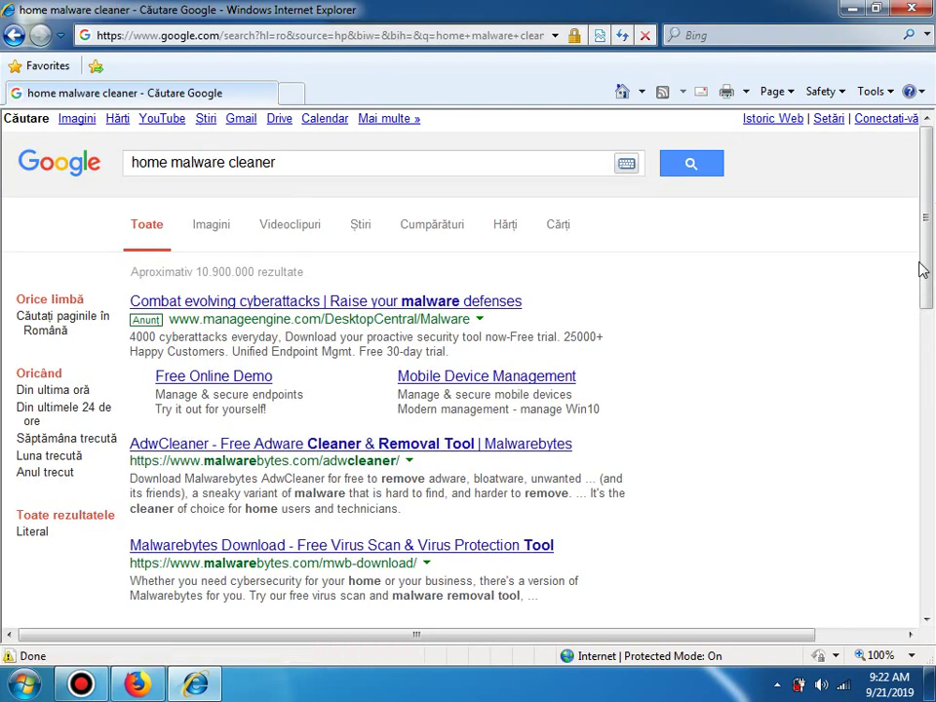
pyautogui.moveTo(923, 268); pyautogui.dragTo(928, 317)
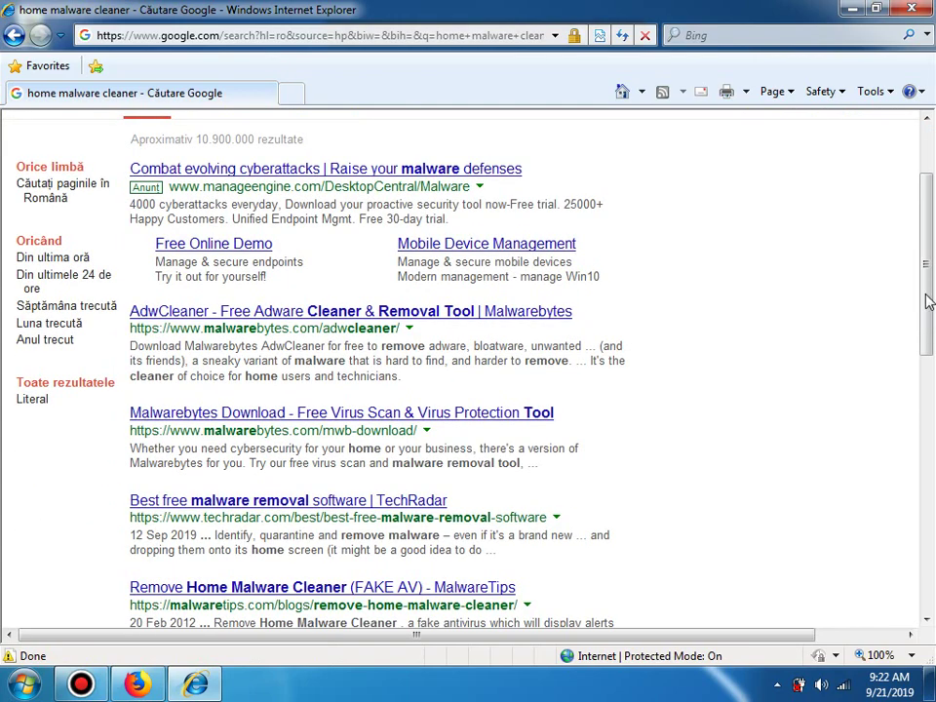
pyautogui.scroll(-6, 928, 273)
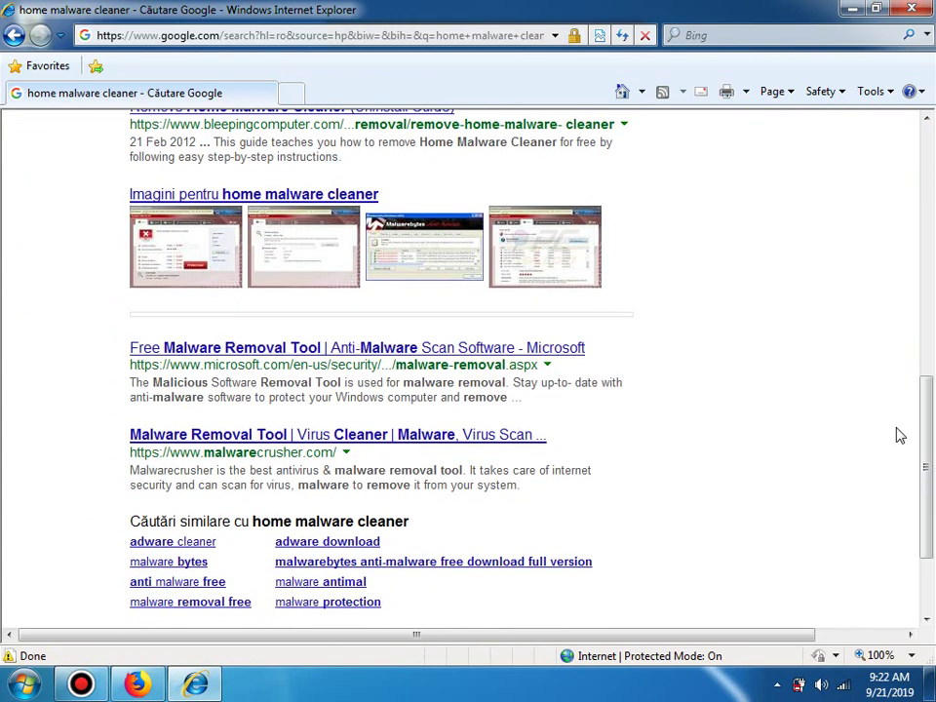
pyautogui.click(231, 125)
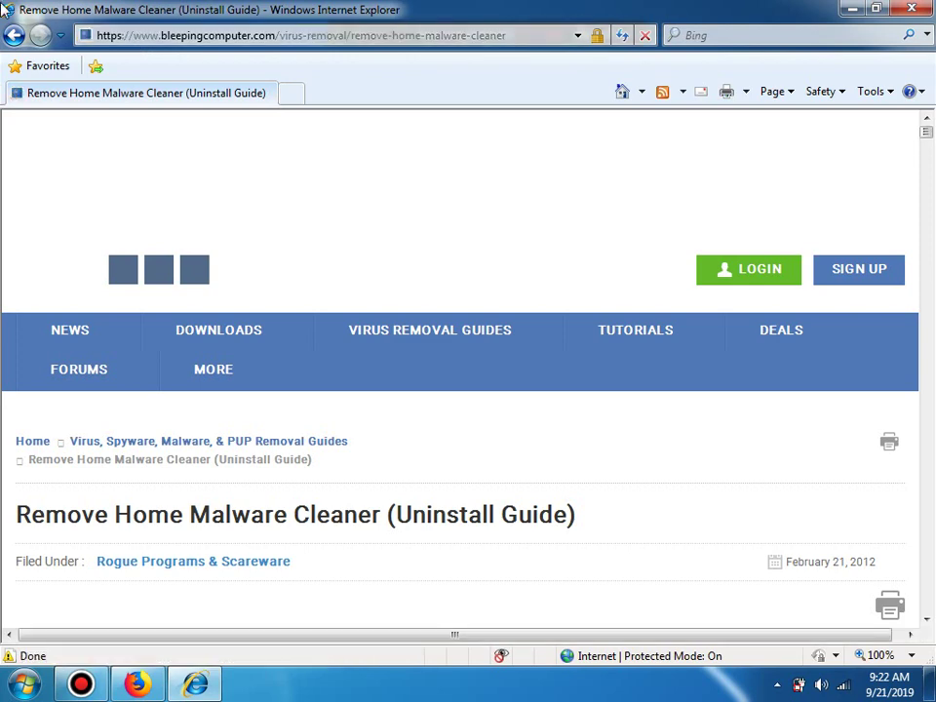
pyautogui.click(14, 36)
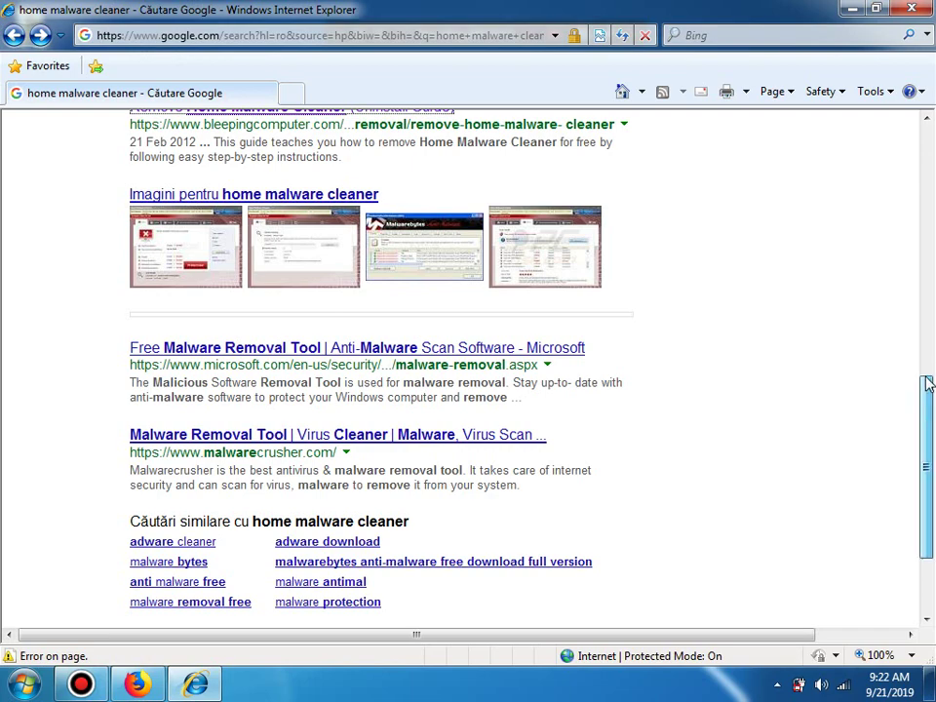
pyautogui.moveTo(928, 410); pyautogui.dragTo(927, 166)
# Step: Switch to Imagini results for 'home malware cleaner' and scroll down to the page links
pyautogui.click(220, 227)
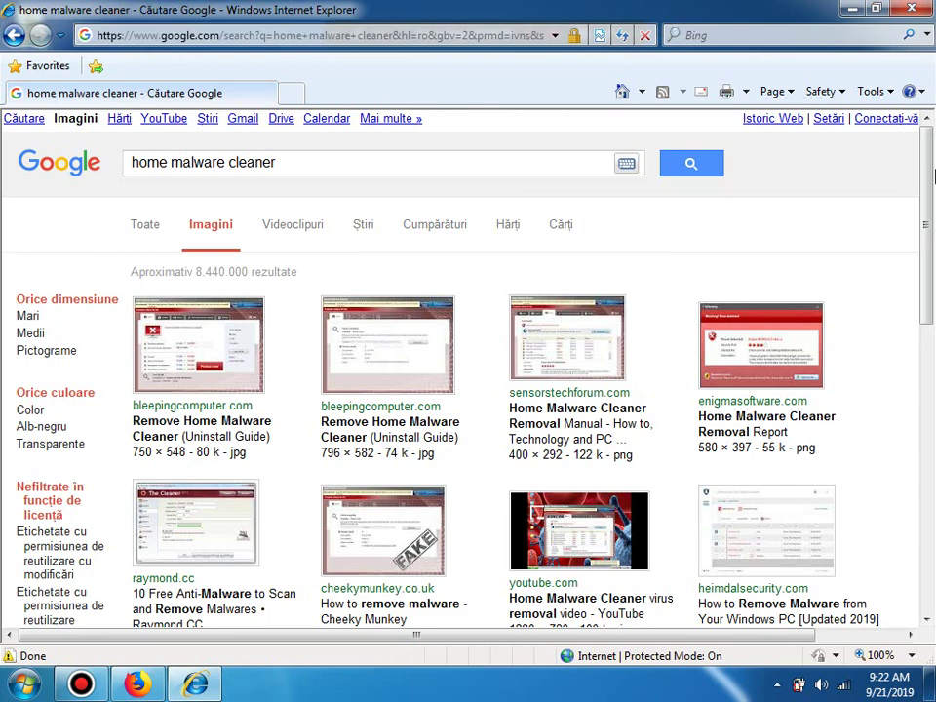
pyautogui.scroll(-2, 933, 234)
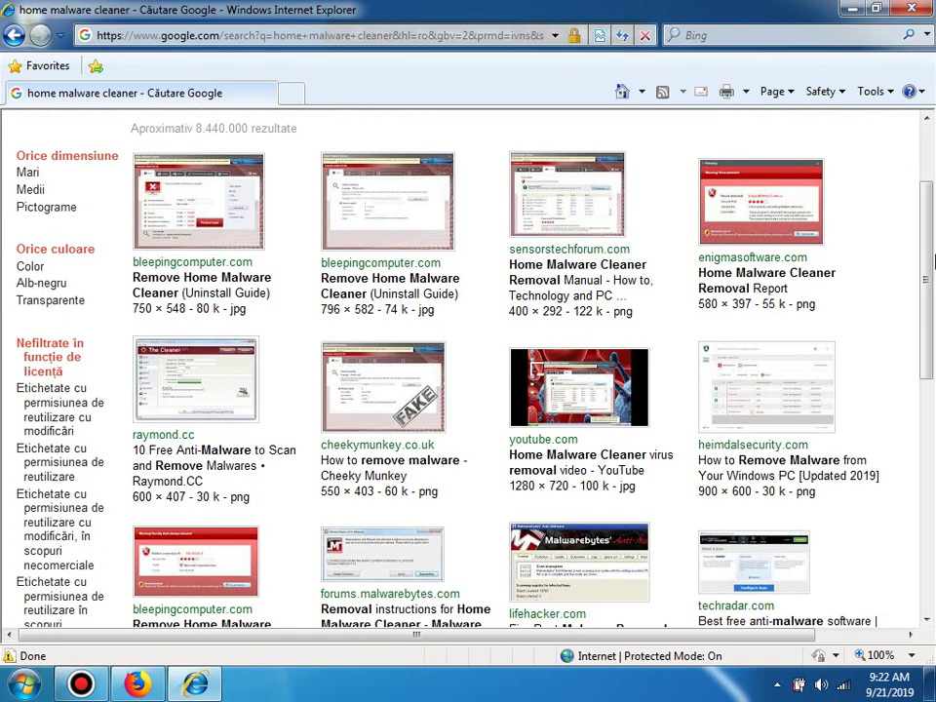
pyautogui.scroll(-1, 933, 271)
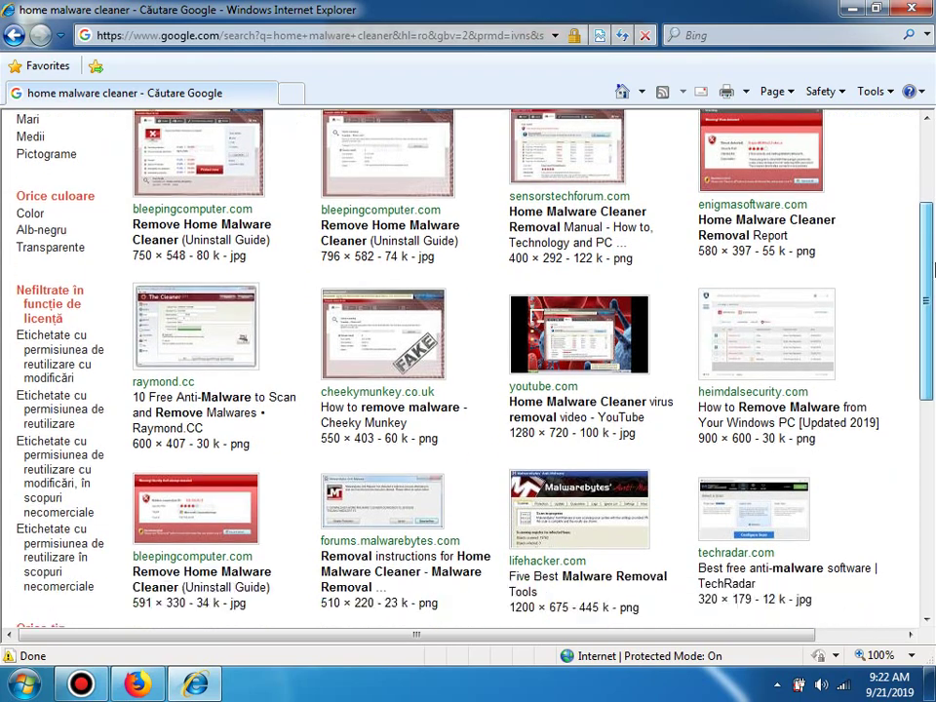
pyautogui.scroll(-2, 933, 275)
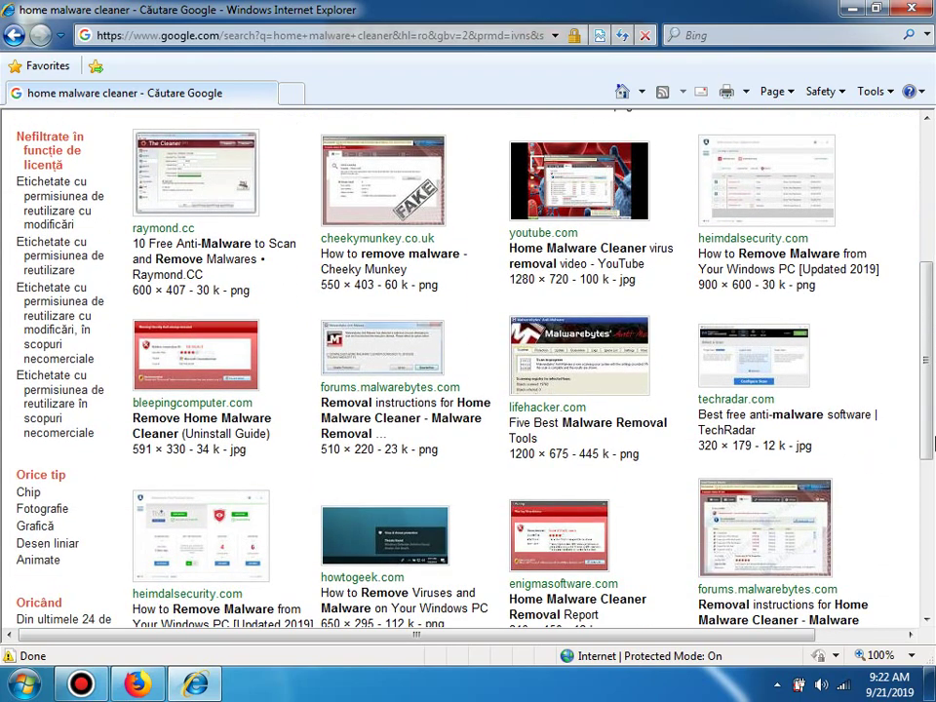
pyautogui.scroll(-3, 932, 407)
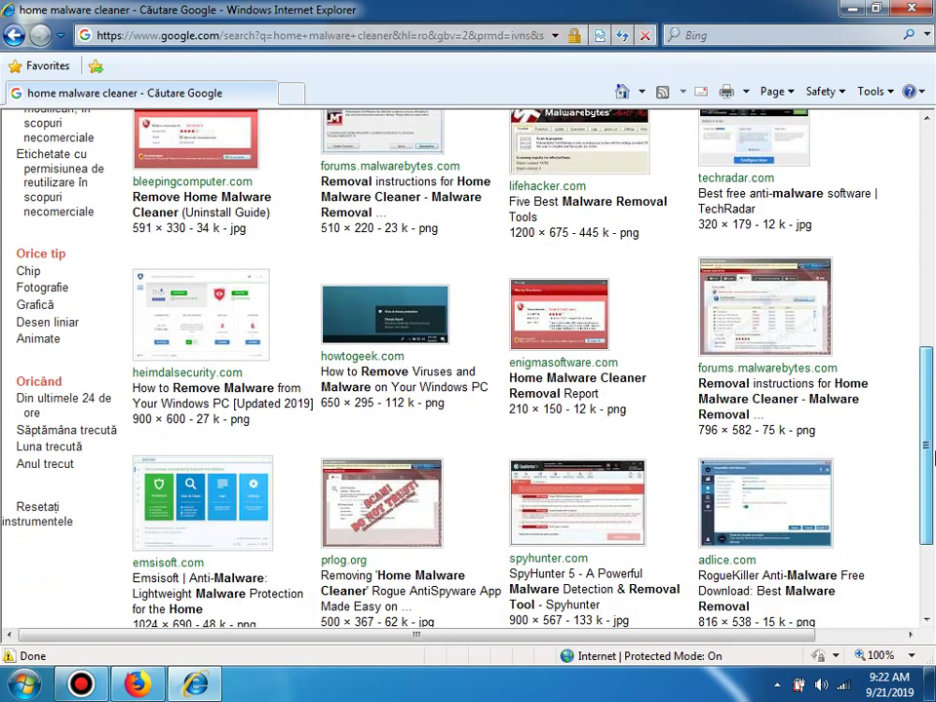
pyautogui.moveTo(934, 456); pyautogui.dragTo(934, 503)
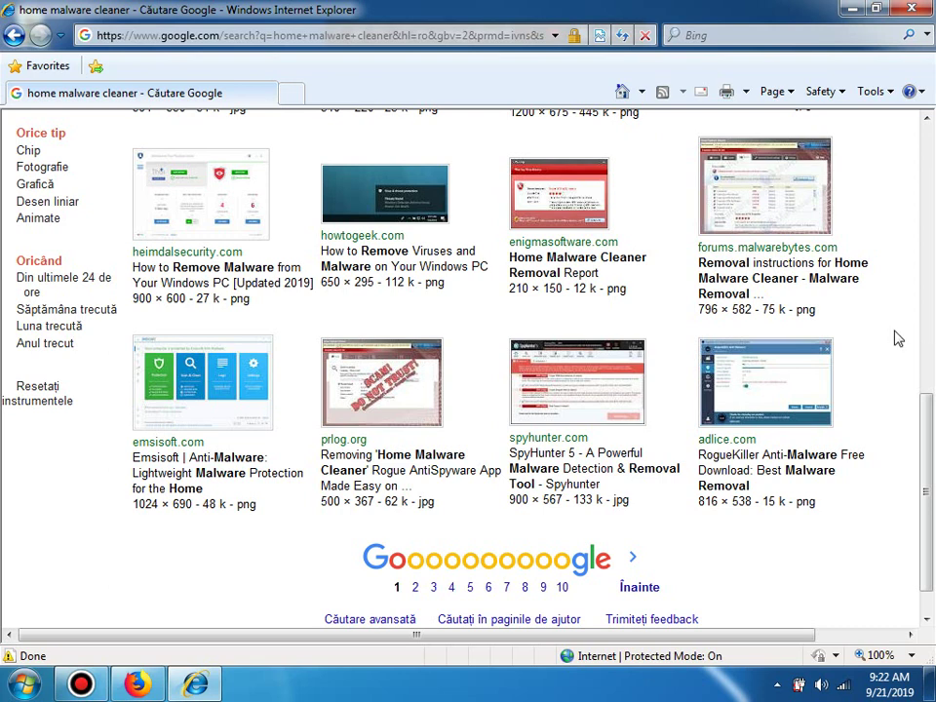
pyautogui.click(539, 212)
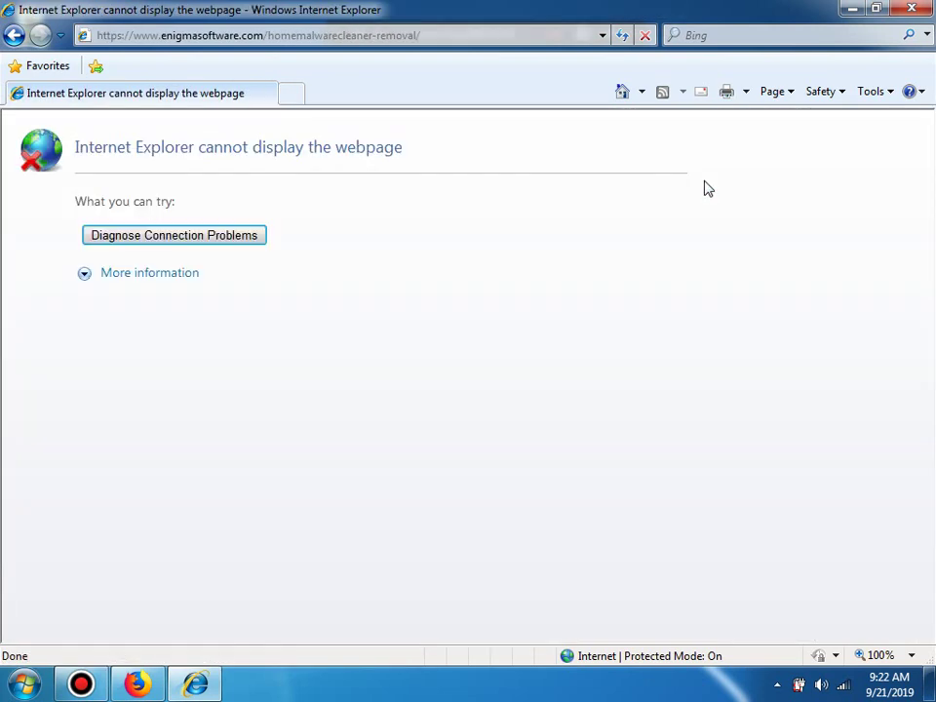
pyautogui.click(312, 36)
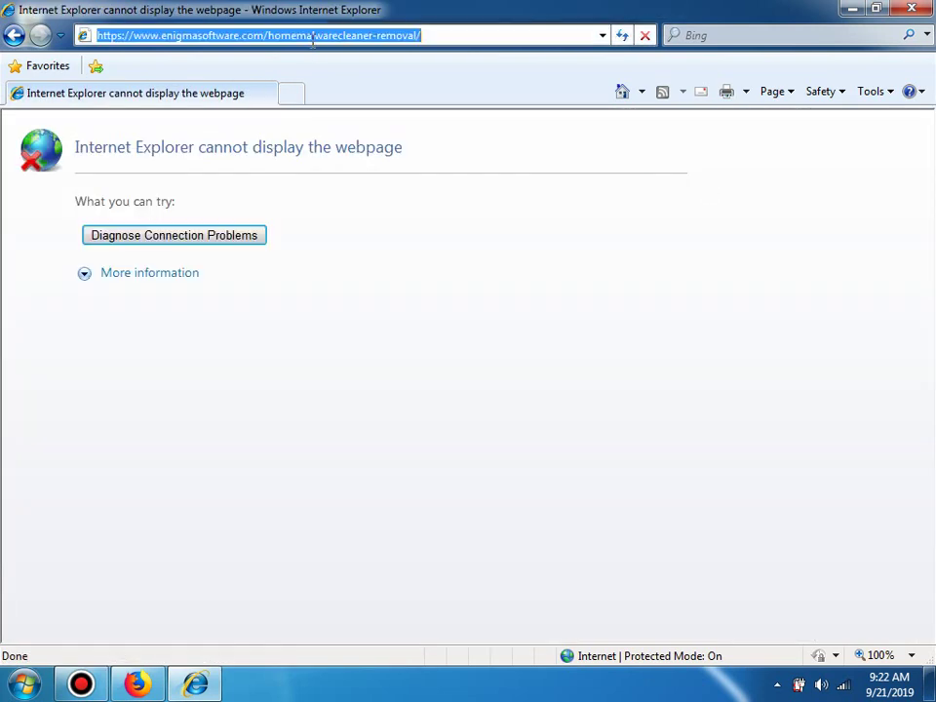
pyautogui.press('Return')
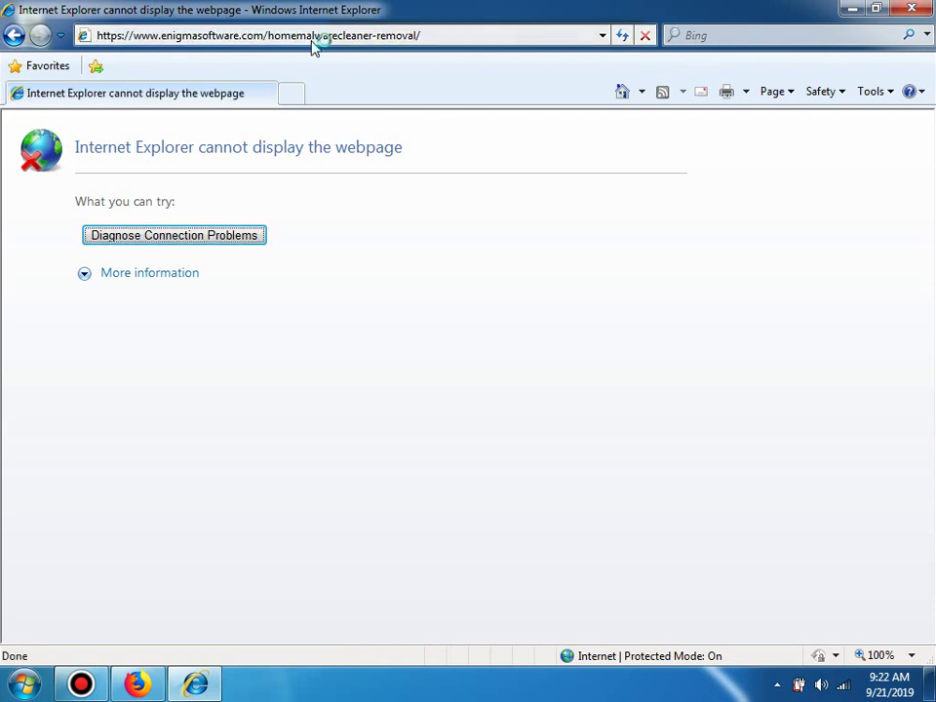
pyautogui.press('Return')
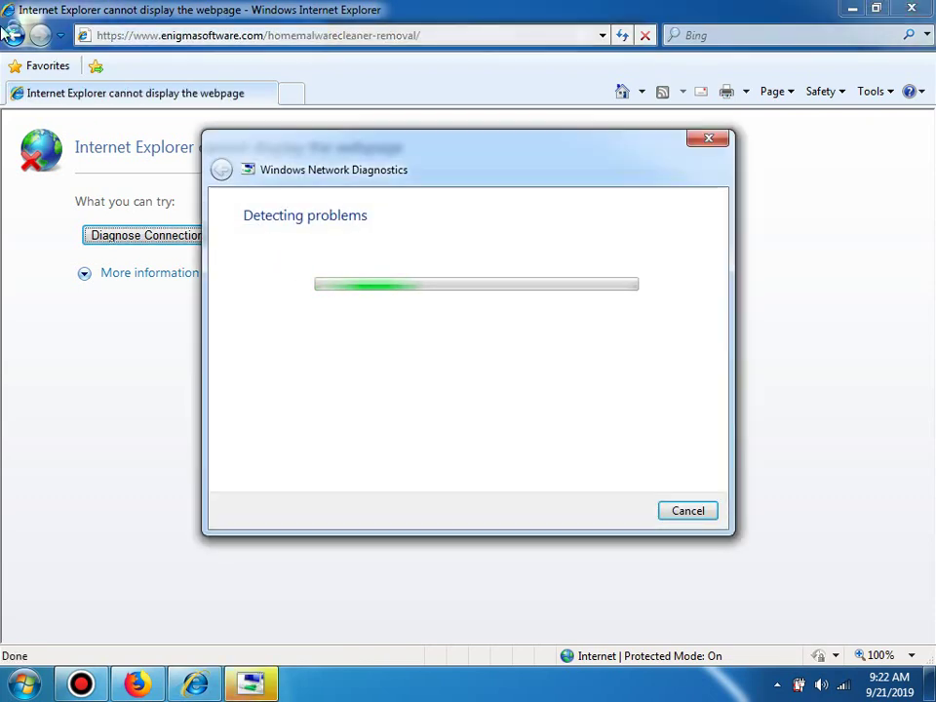
pyautogui.click(719, 139)
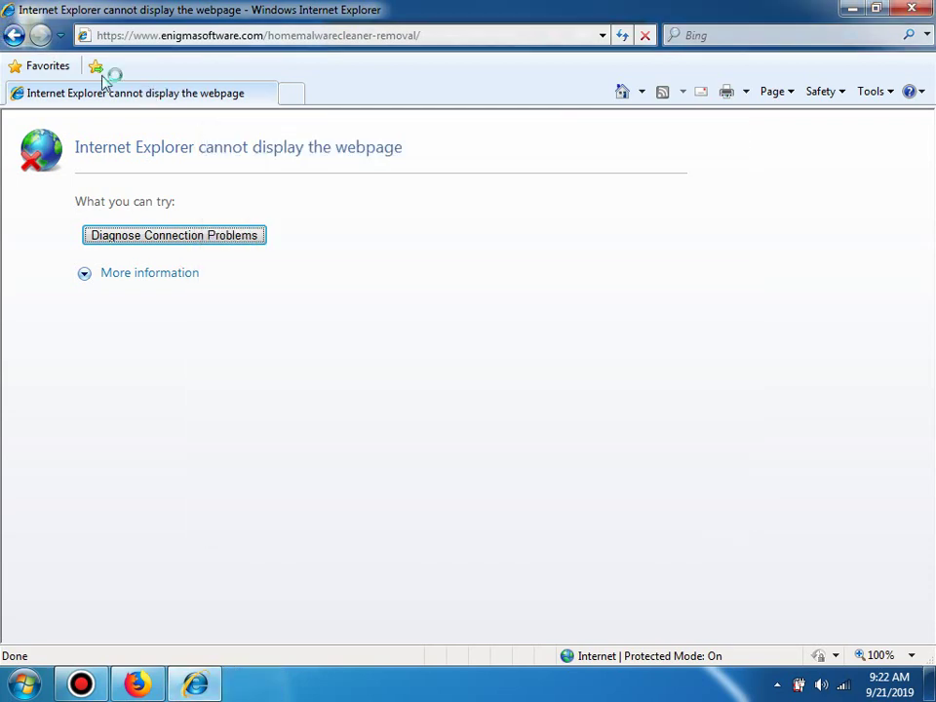
pyautogui.click(14, 35)
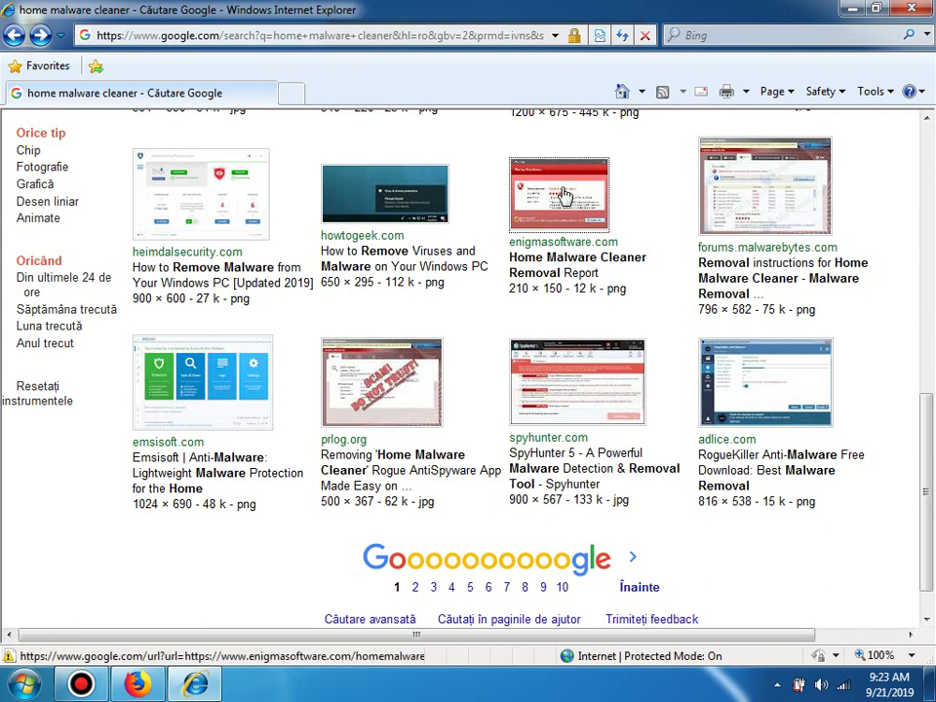
pyautogui.click(764, 185)
# Step: Load wallinside.blog in Internet Explorer, then start a Home Malware Cleaner quick scan and switch to Firefox
pyautogui.click(234, 36)
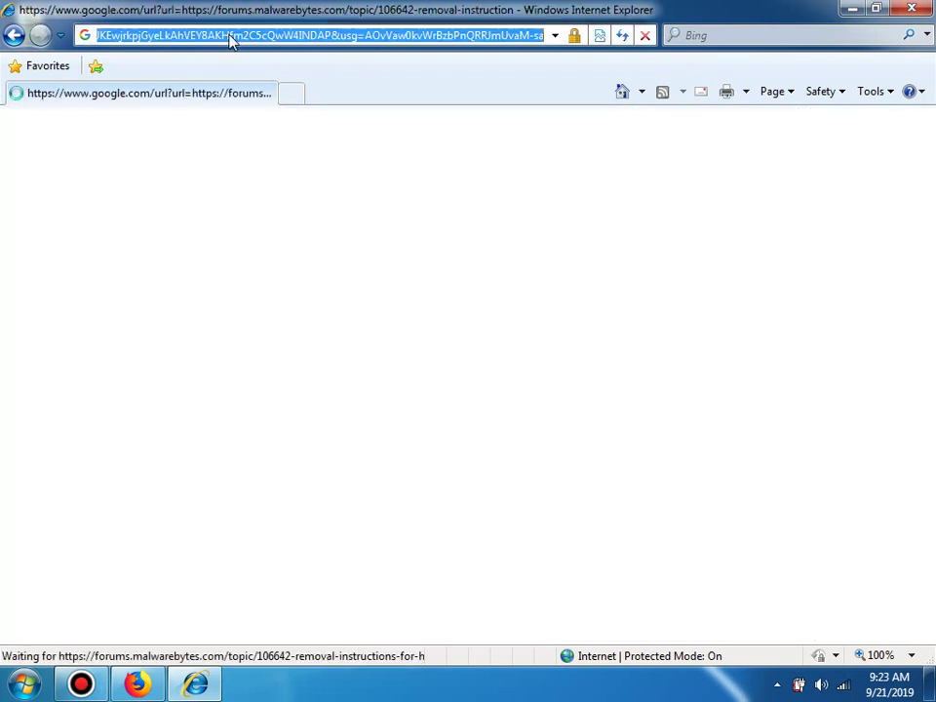
pyautogui.write('w')
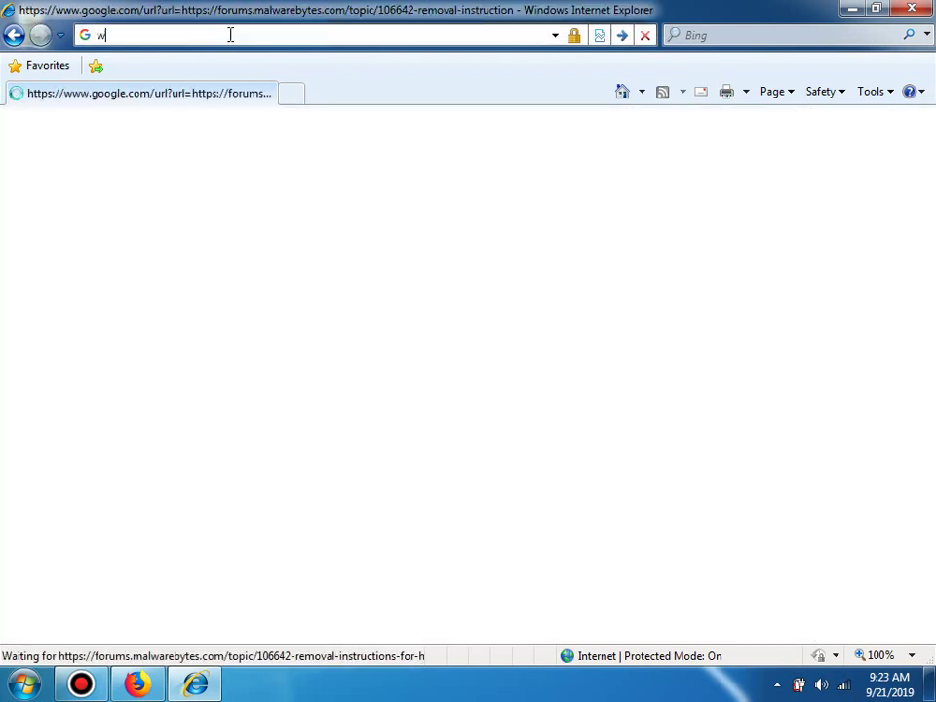
pyautogui.write('allinside.com')
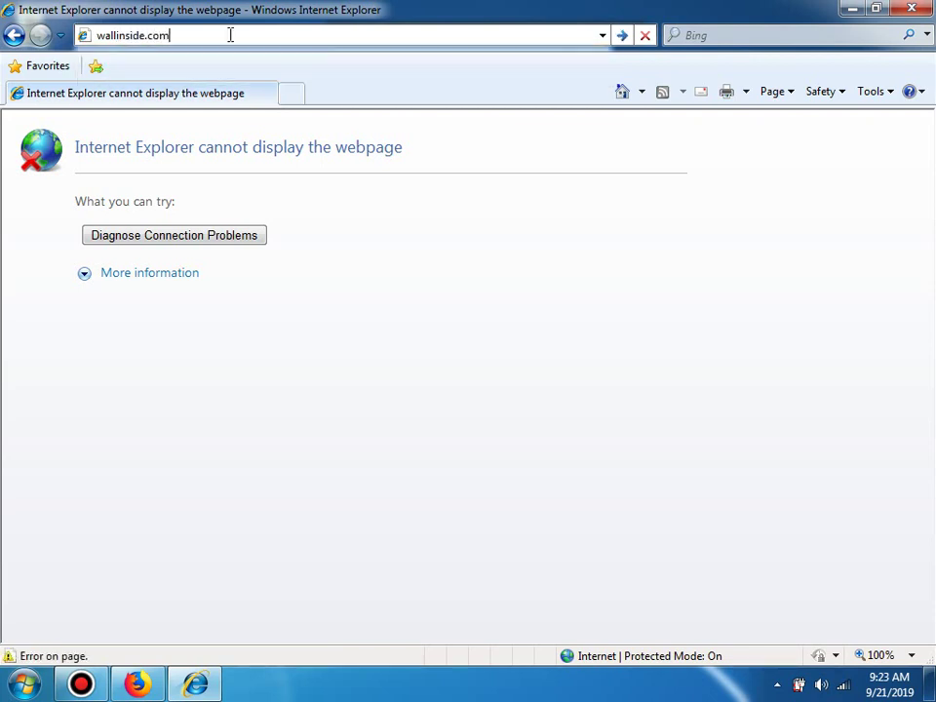
pyautogui.press('Return')
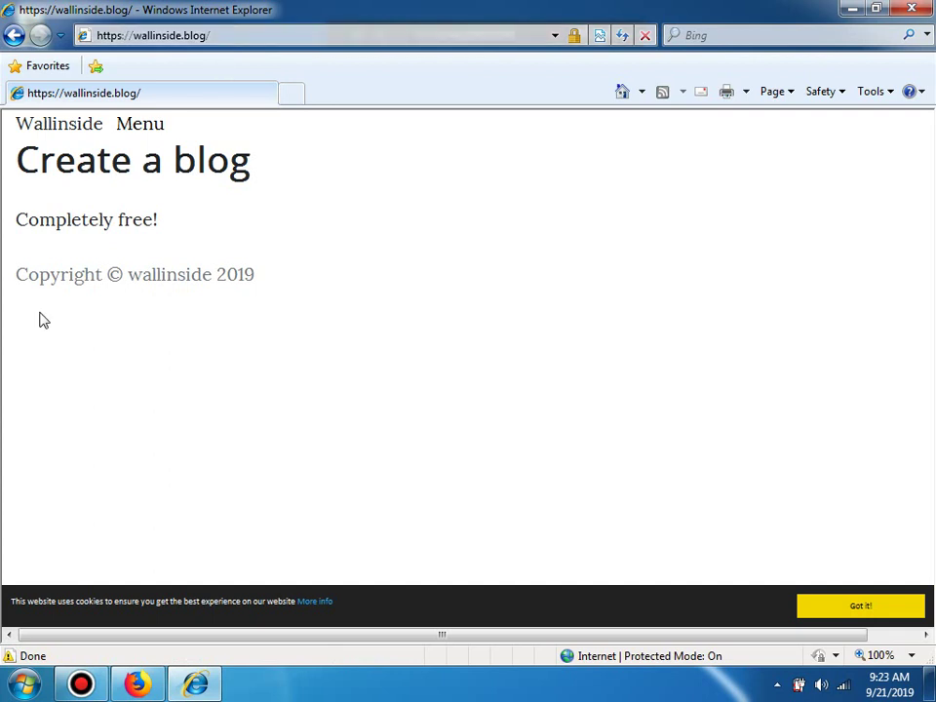
pyautogui.click(69, 122)
pyautogui.click(70, 127)
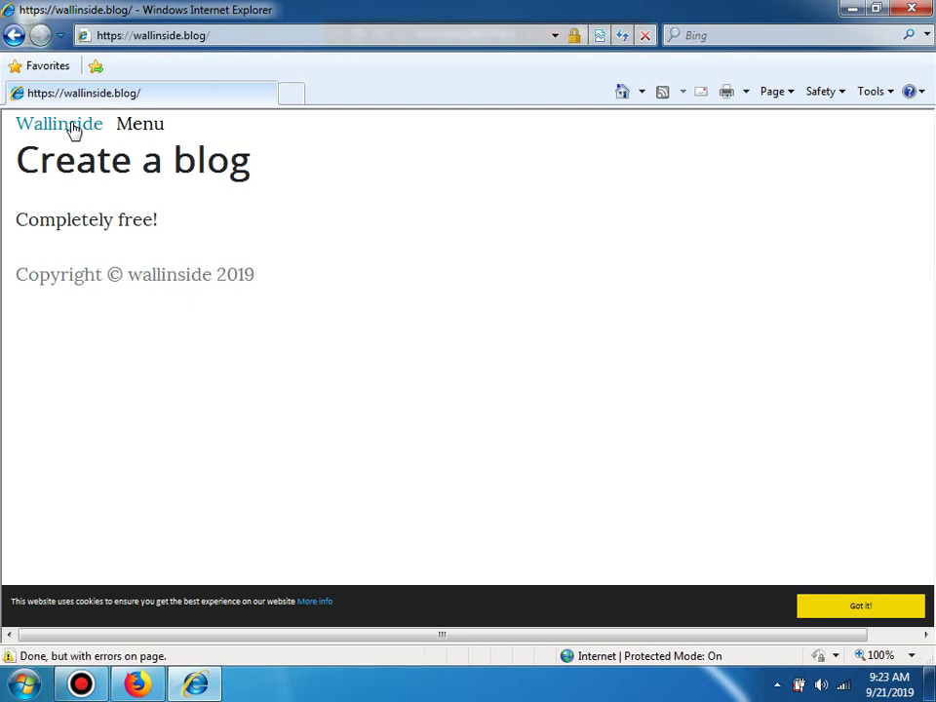
pyautogui.click(71, 128)
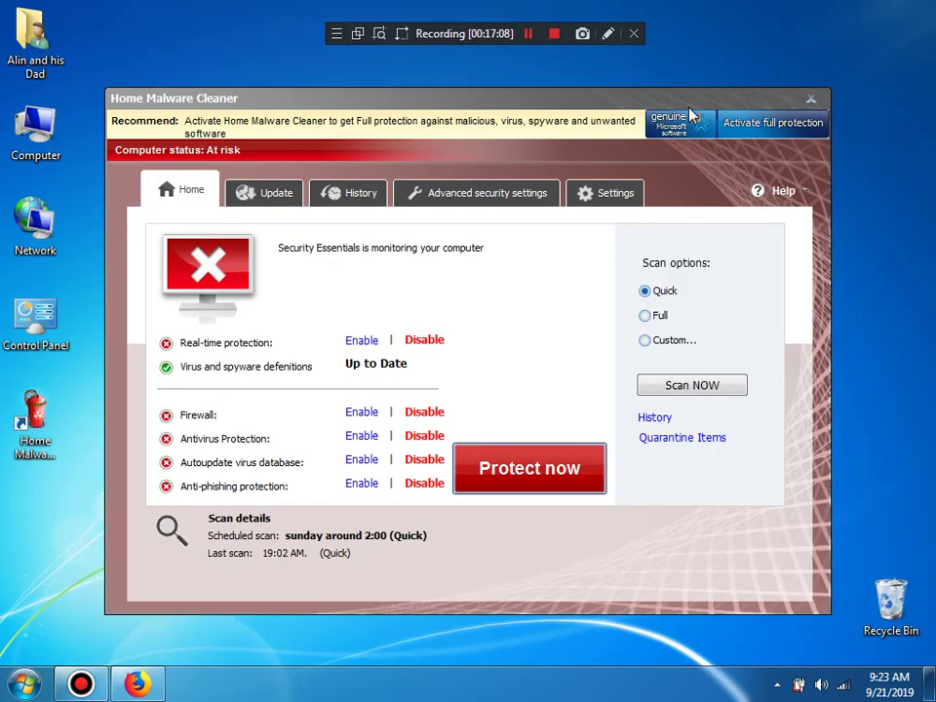
pyautogui.click(723, 386)
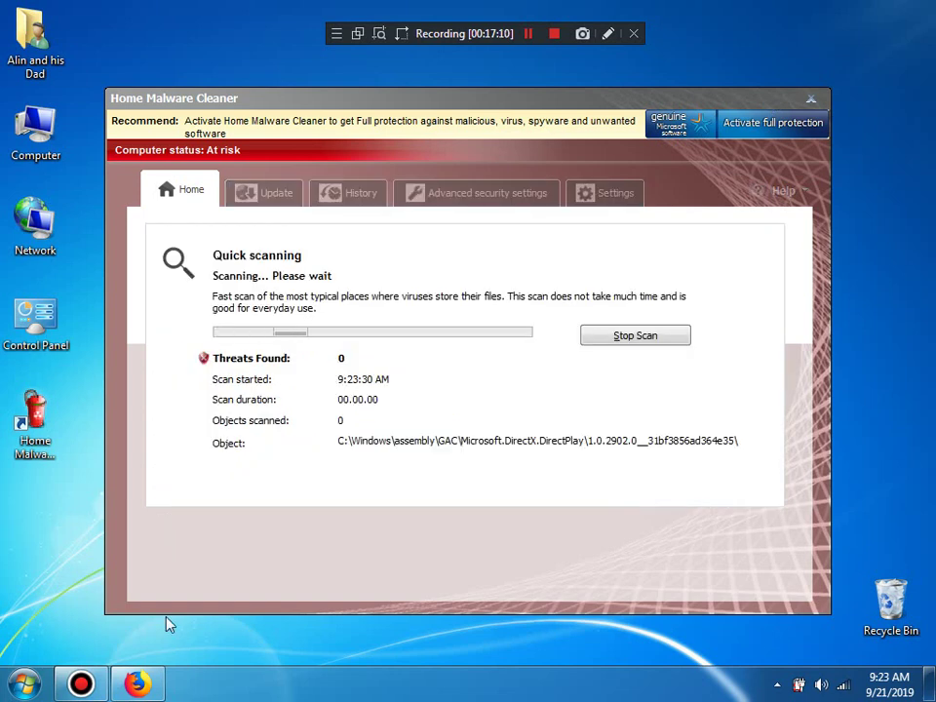
pyautogui.click(140, 686)
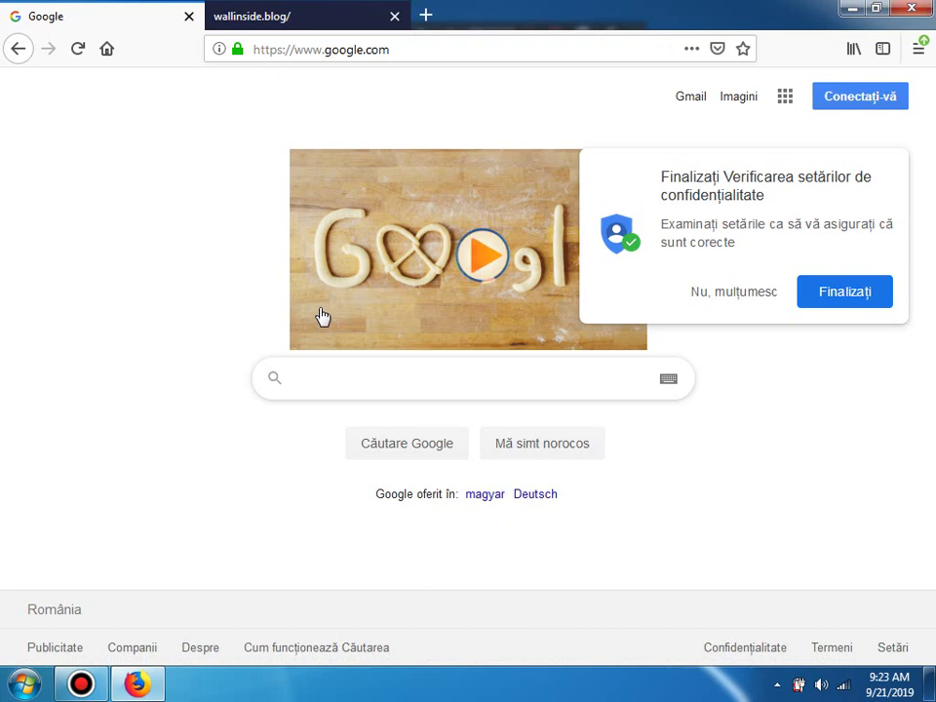
# Step: Search Google for 'rogueware' and open page 3 of the results
pyautogui.write('rogueware')
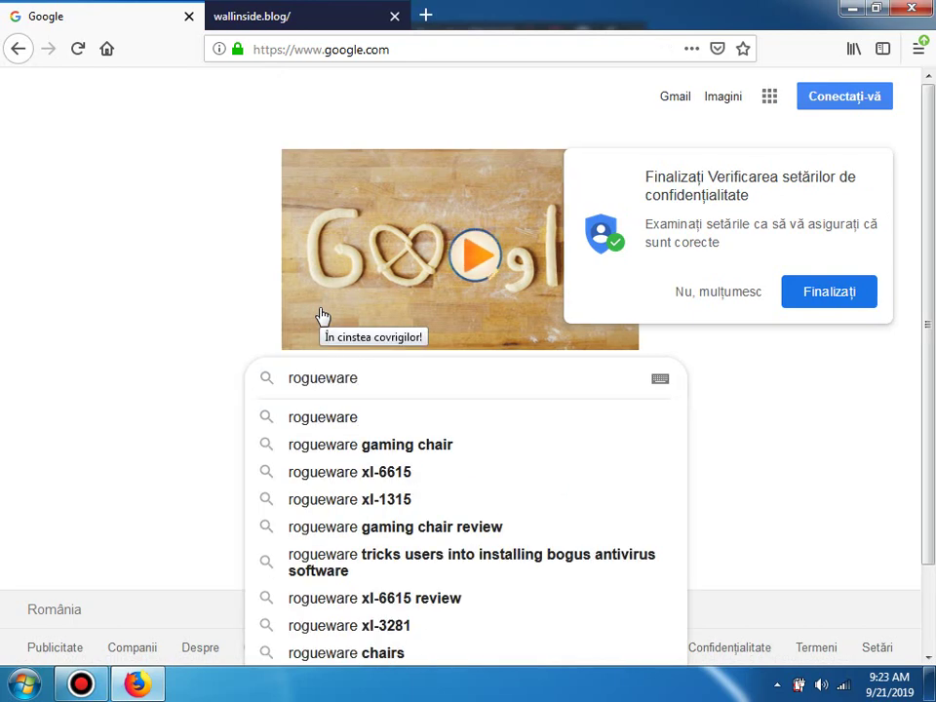
pyautogui.press('Return')
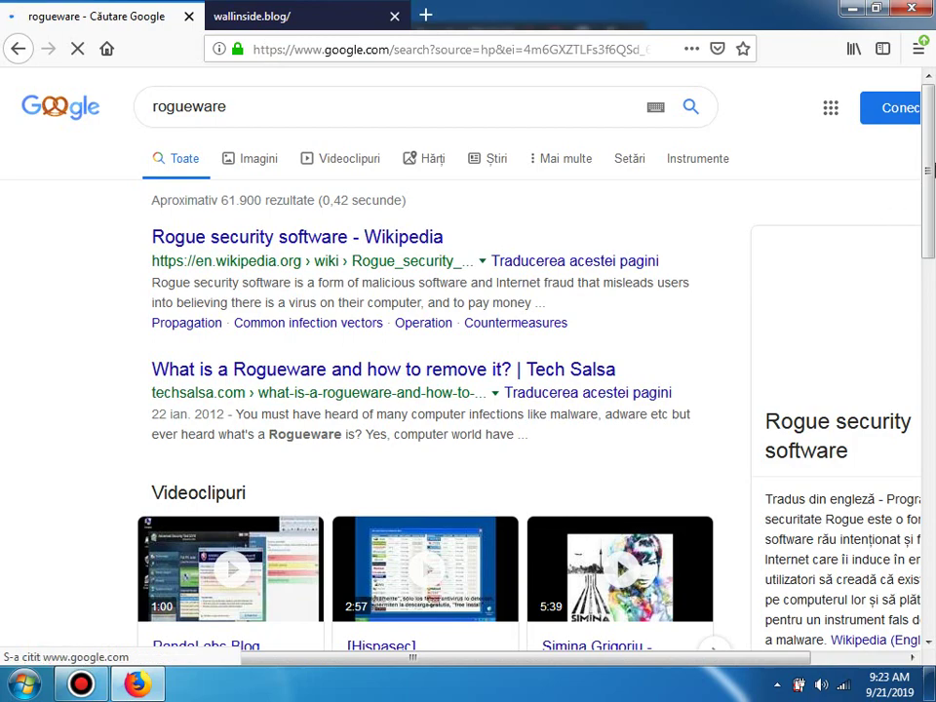
pyautogui.scroll(-1, 931, 181)
pyautogui.moveTo(931, 181); pyautogui.dragTo(931, 487)
pyautogui.scroll(-2, 933, 314)
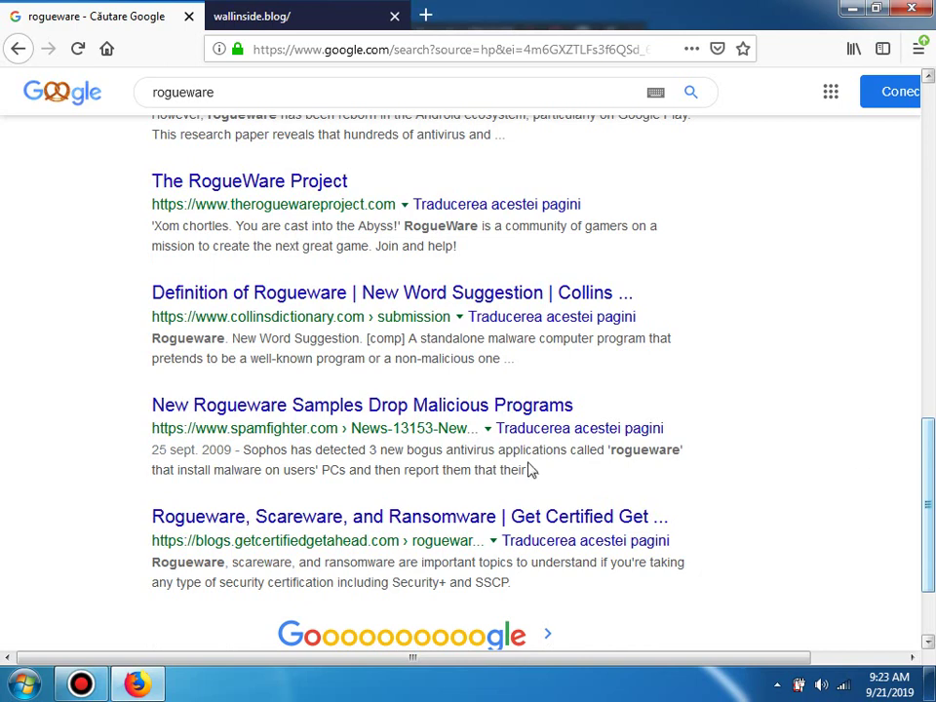
pyautogui.click(353, 650)
# Step: Reload the wallinside.blog tab, close it, and open a new blank tab
pyautogui.click(292, 10)
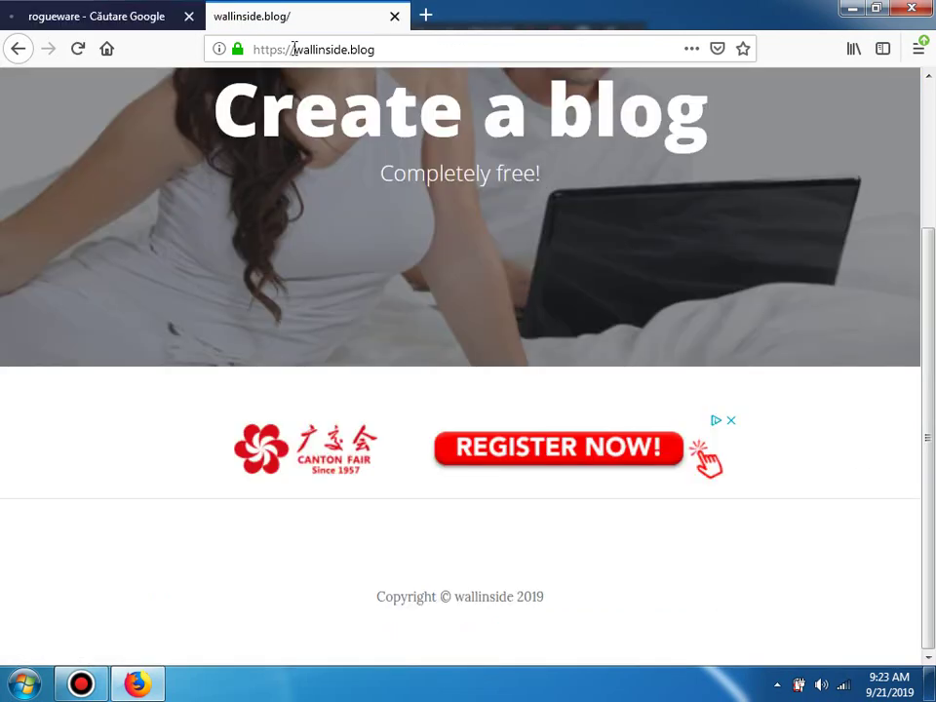
pyautogui.click(292, 49)
pyautogui.press('Return')
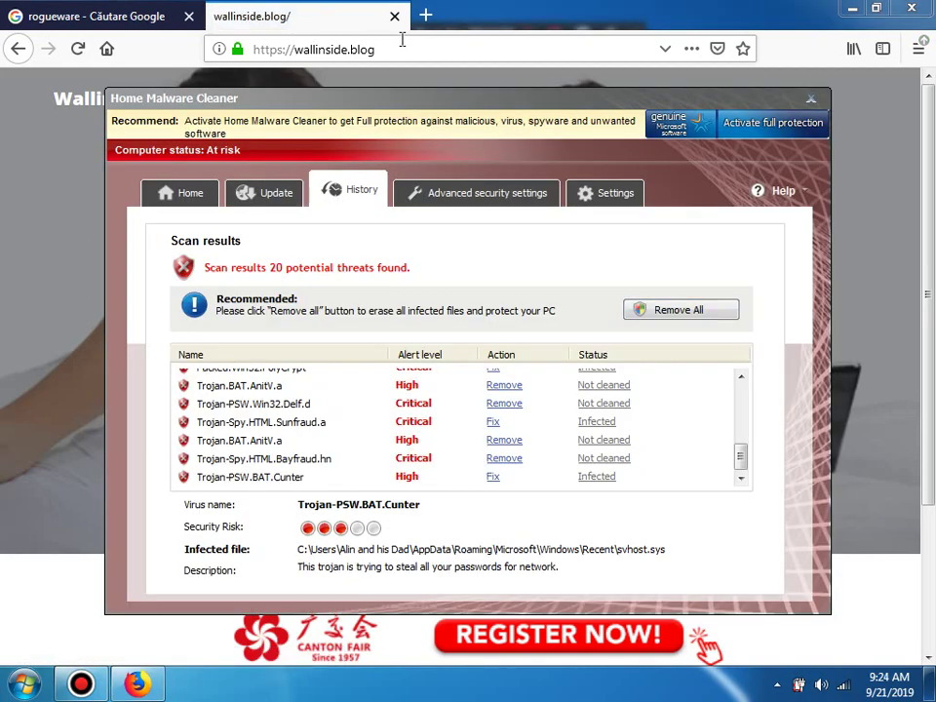
pyautogui.click(393, 16)
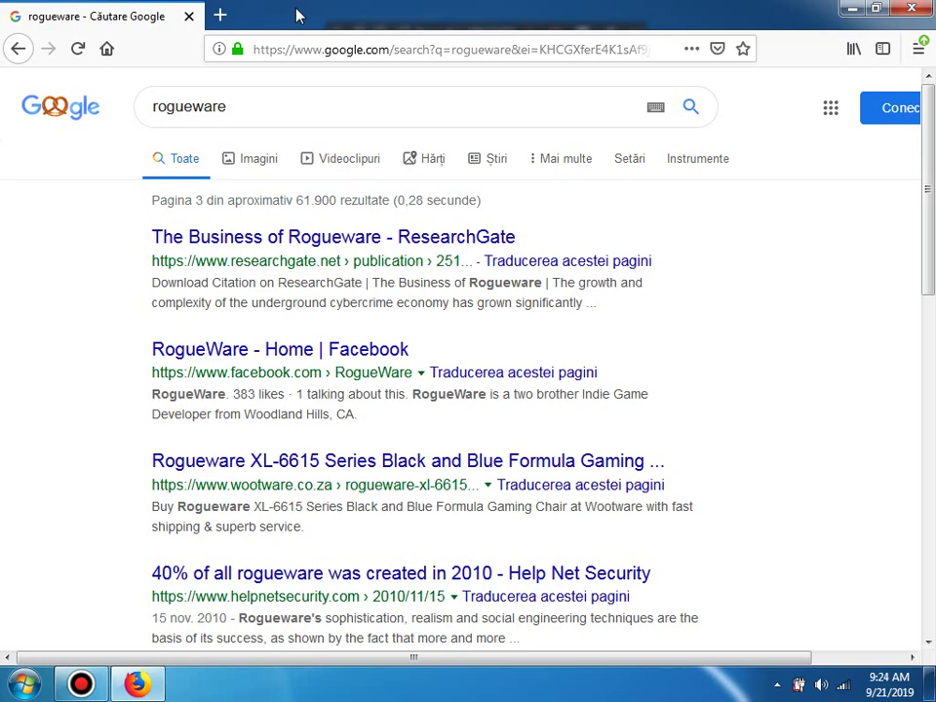
pyautogui.click(221, 14)
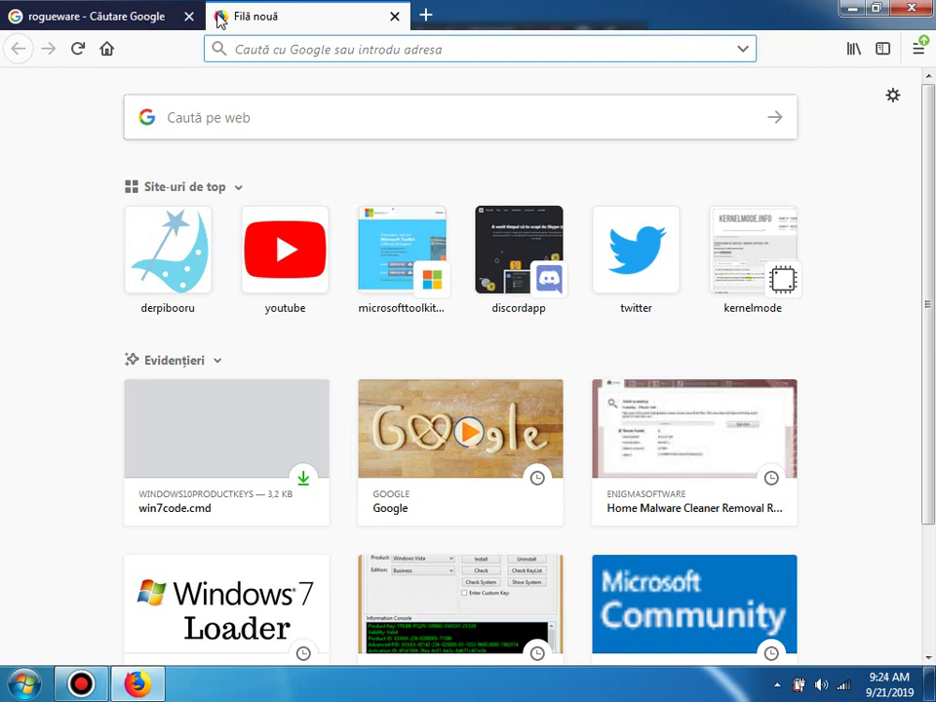
# Step: Try getwindowsinfo.com, then search Google for 'getwindowsinfo' when it isn't found
pyautogui.click(249, 48)
pyautogui.write('get')
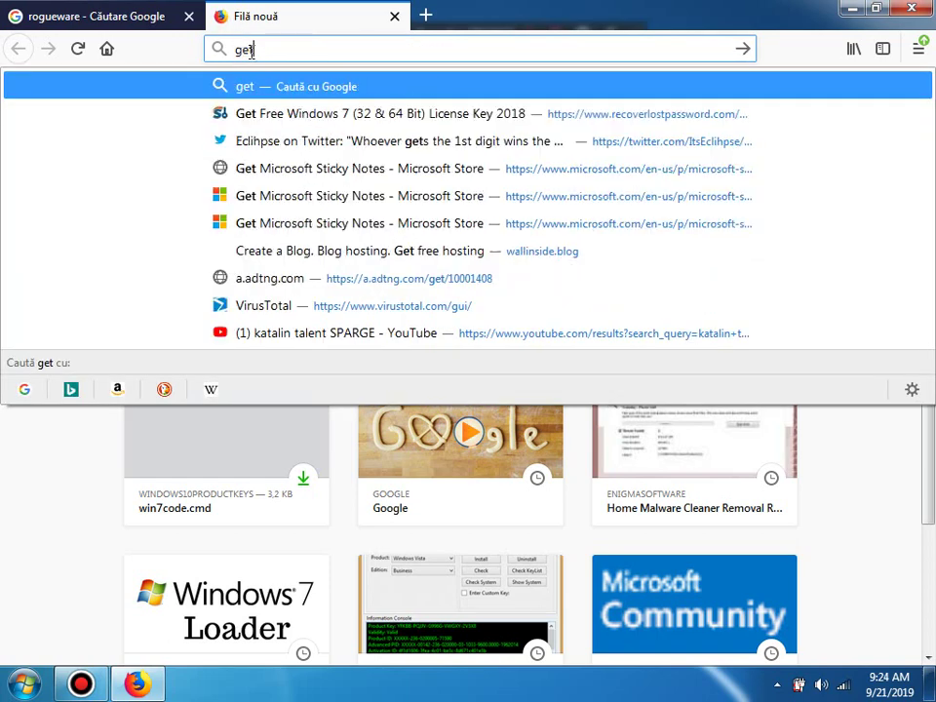
pyautogui.write('windowsinfo')
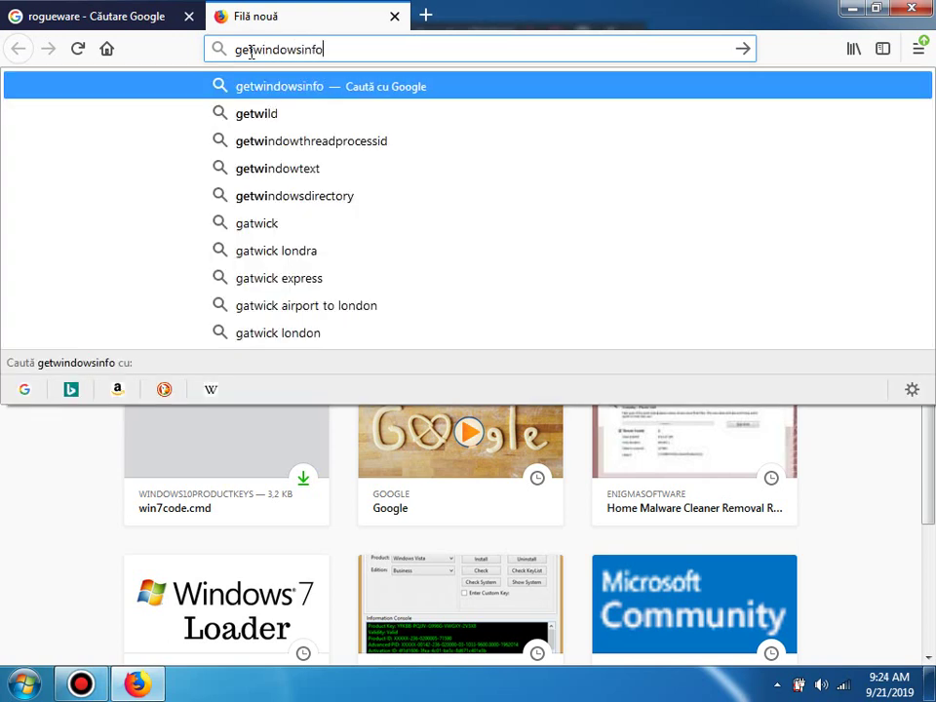
pyautogui.write('.com')
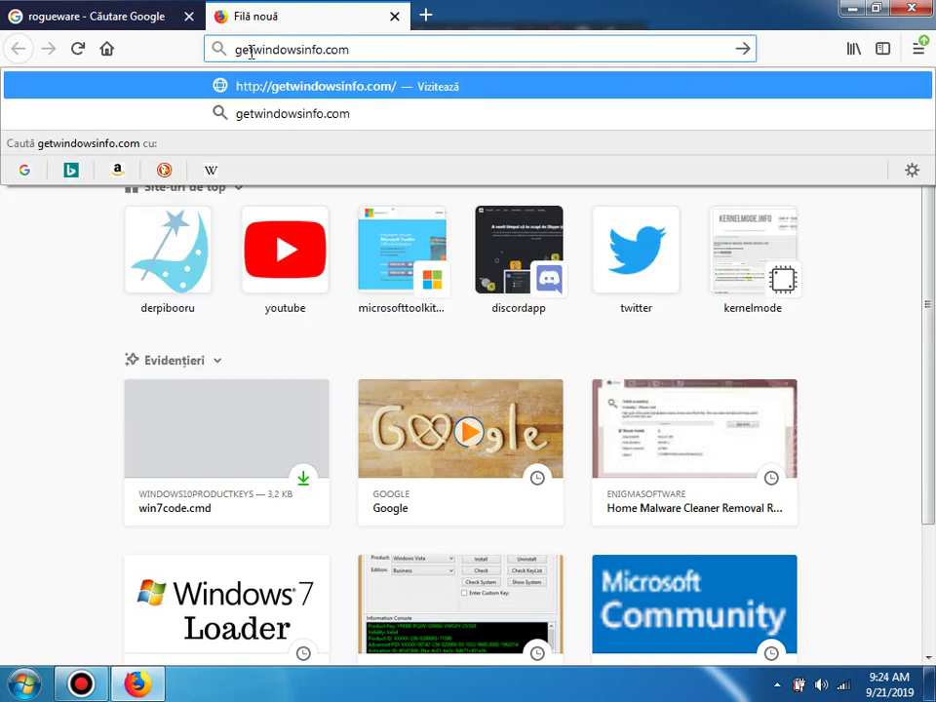
pyautogui.press('Return')
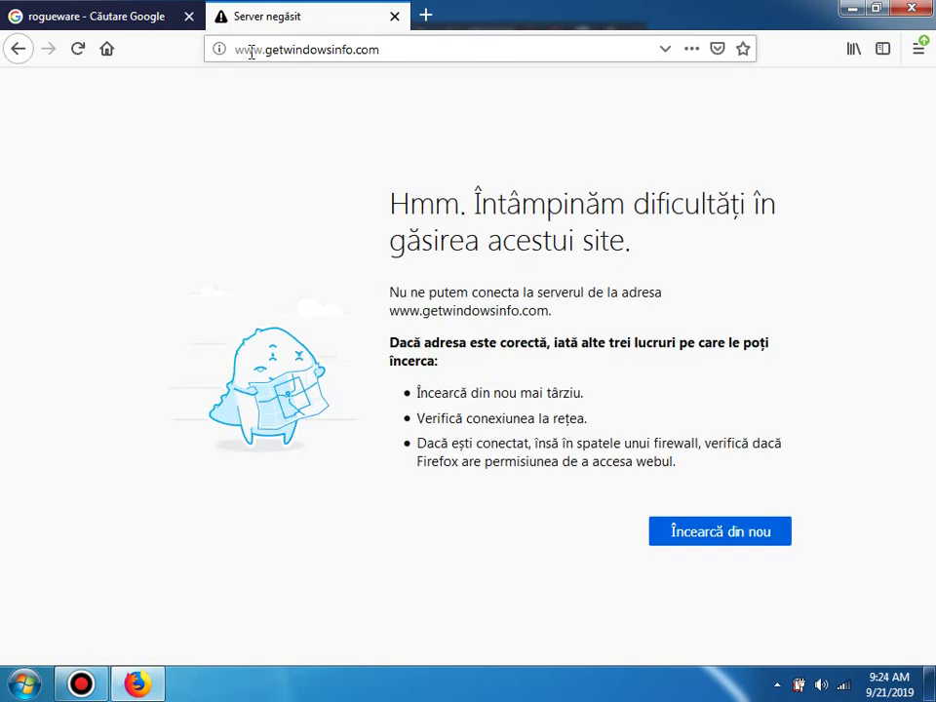
pyautogui.click(364, 51)
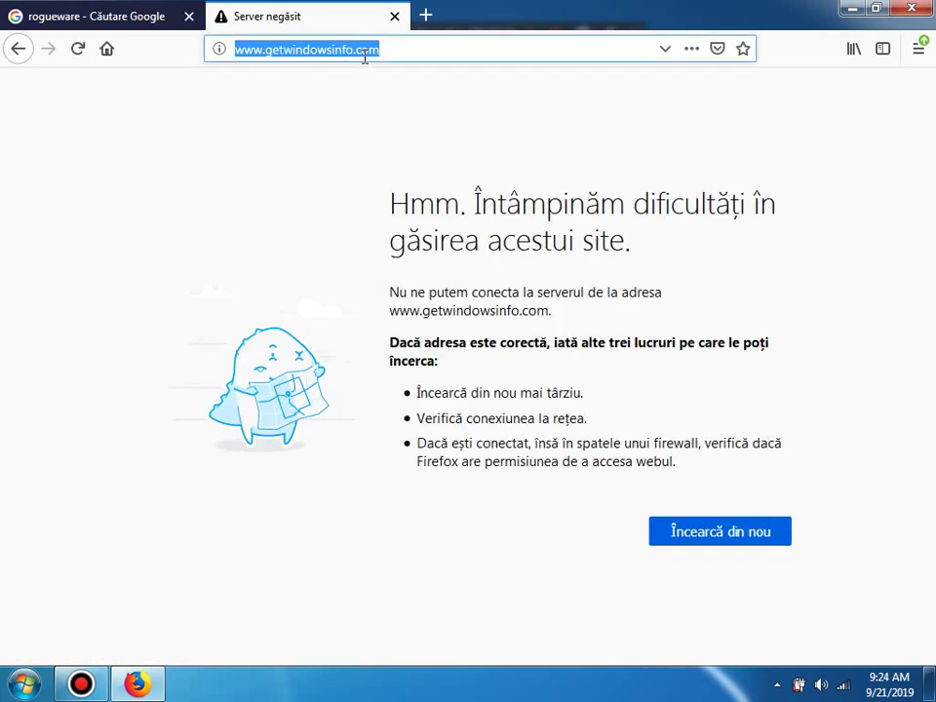
pyautogui.write('getwindowsinfo')
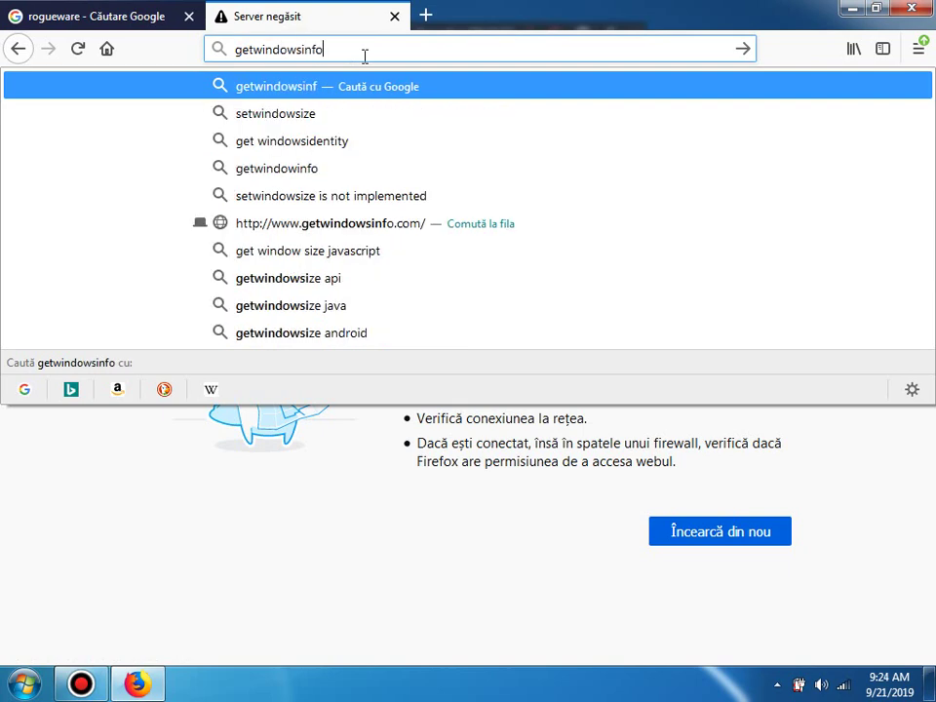
pyautogui.press('Return')
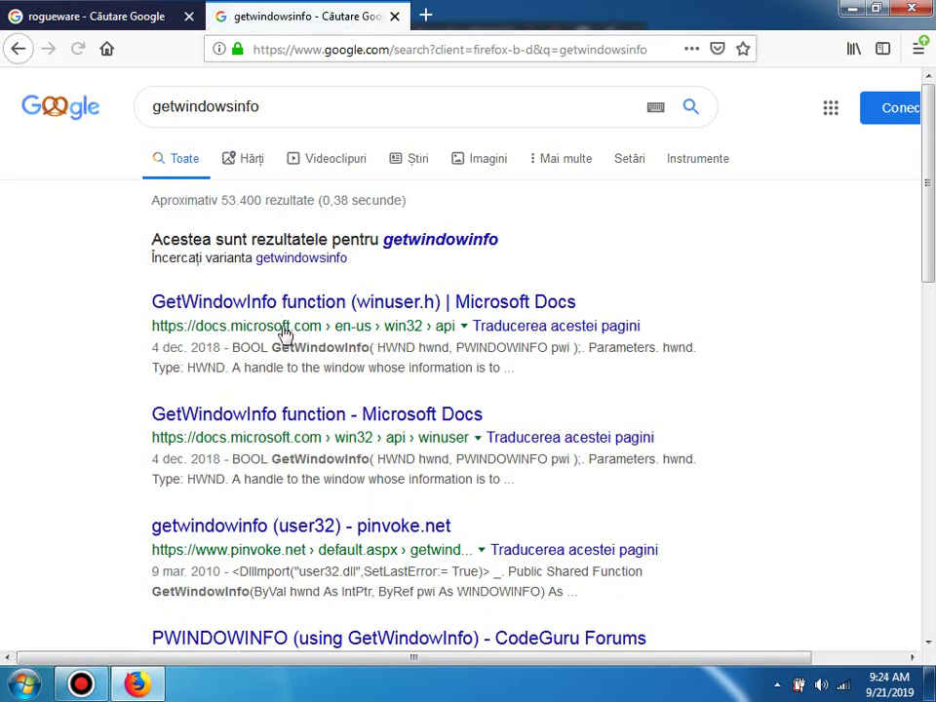
# Step: Compare Google results for 'getwindowsinfo' and the suggested spelling 'getwindowinfo'
pyautogui.click(417, 244)
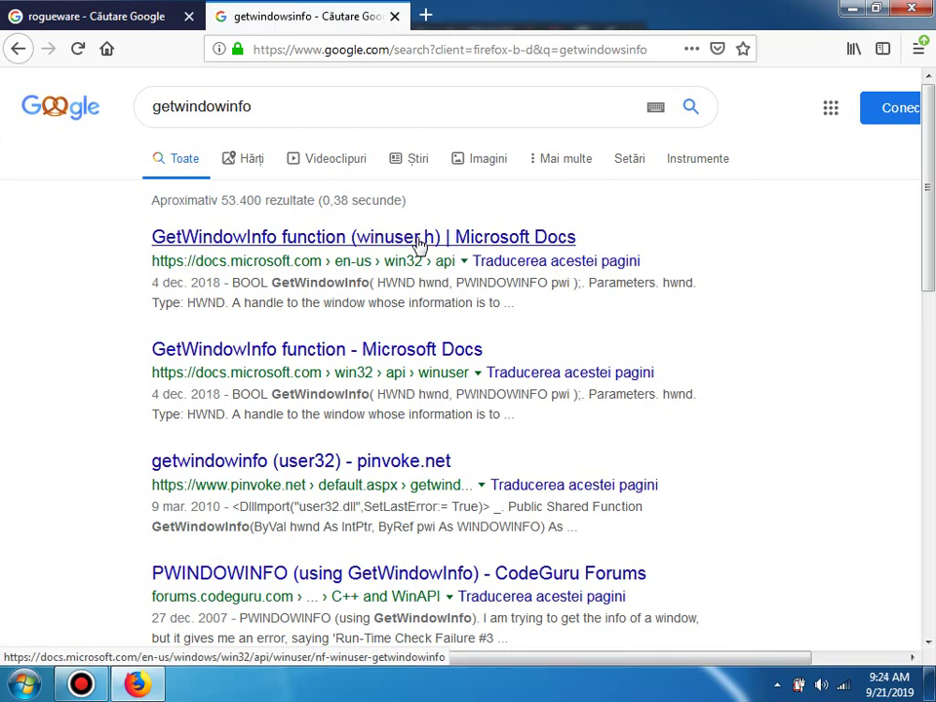
pyautogui.click(226, 106)
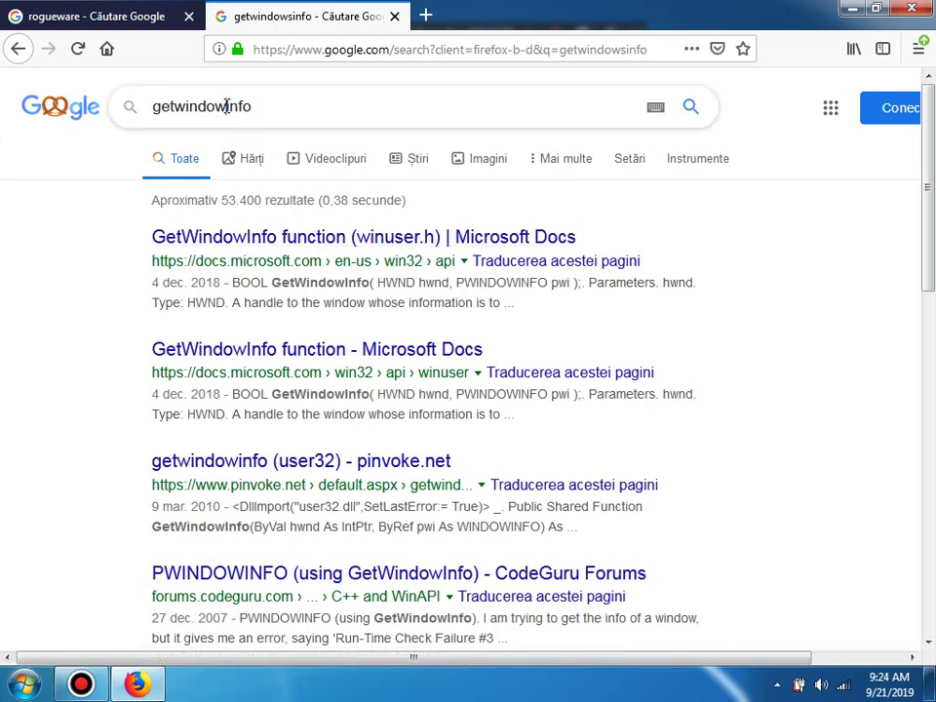
pyautogui.write('s')
pyautogui.press('Return')
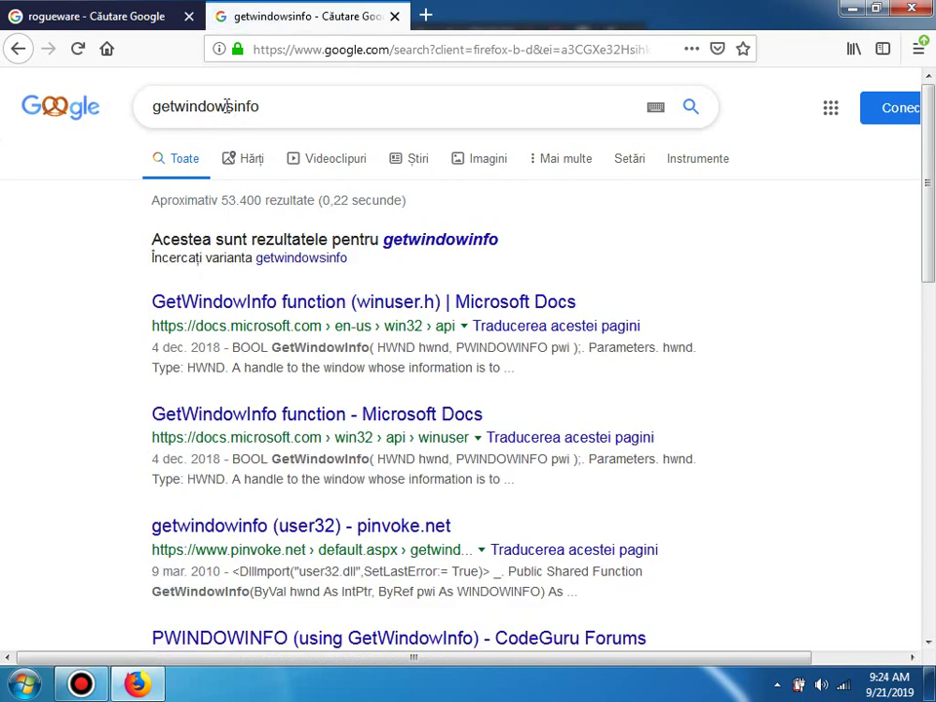
pyautogui.click(438, 243)
pyautogui.scroll(-5, 597, 180)
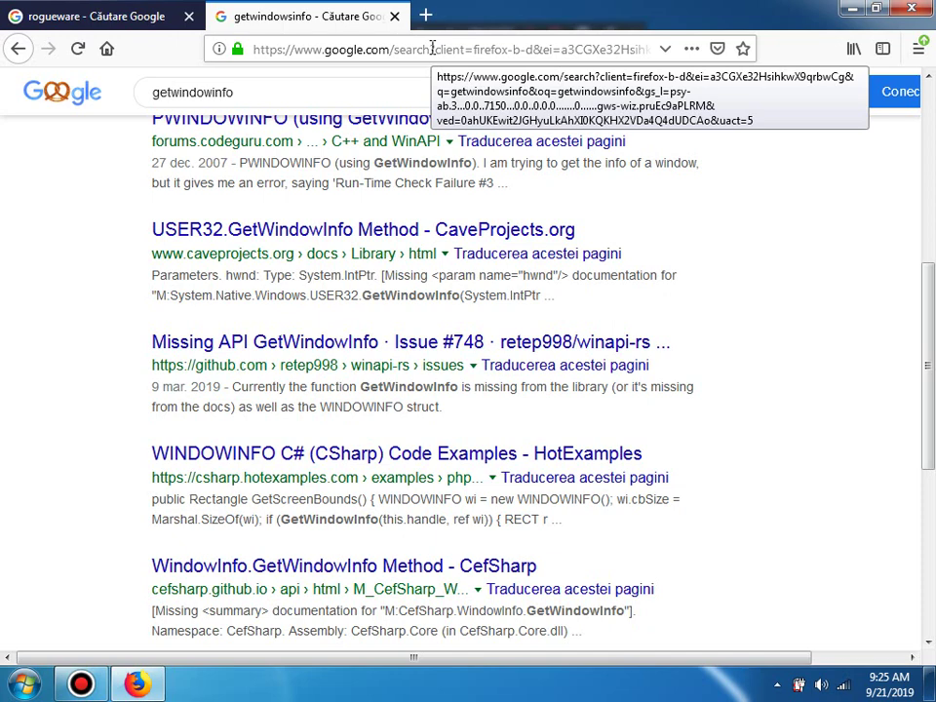
# Step: Try getwindowinfo.com, then close the tab showing the not-found error
pyautogui.click(431, 48)
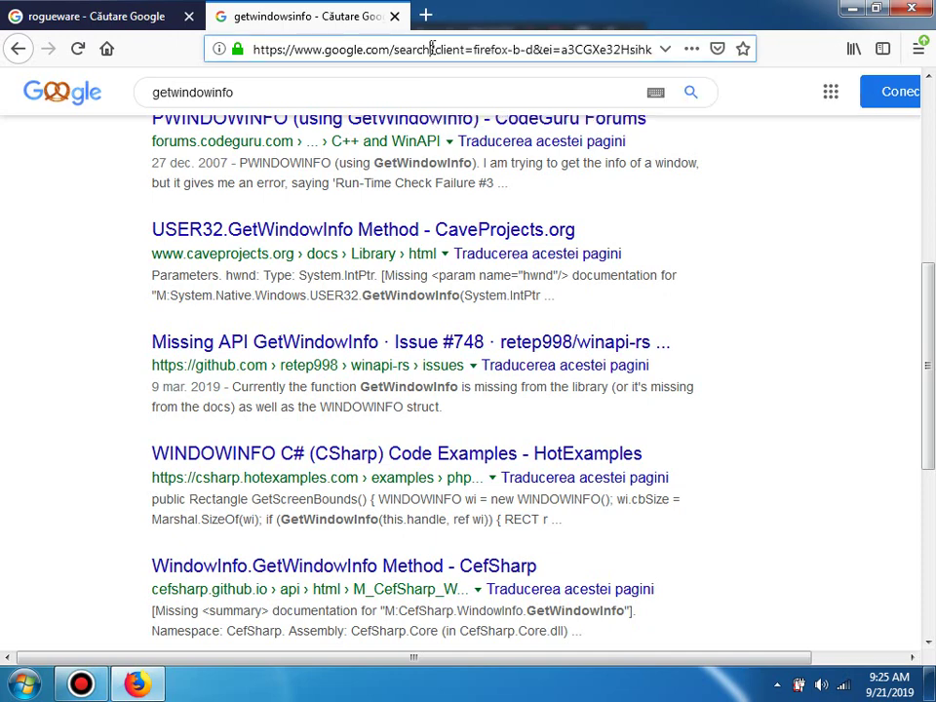
pyautogui.write('getwindow.')
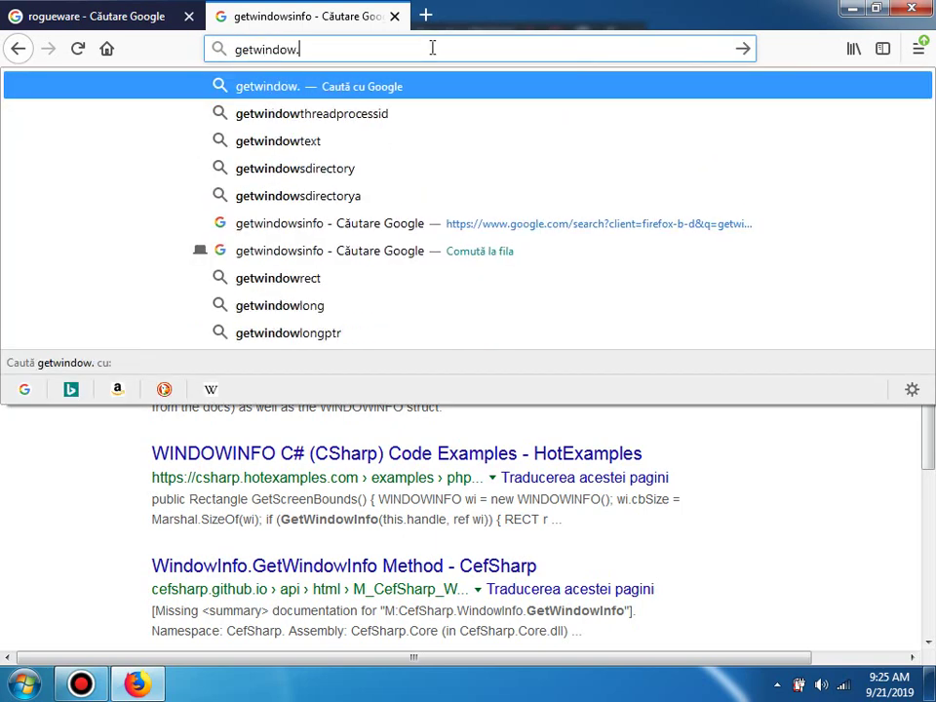
pyautogui.press('BackSpace')
pyautogui.write('info.')
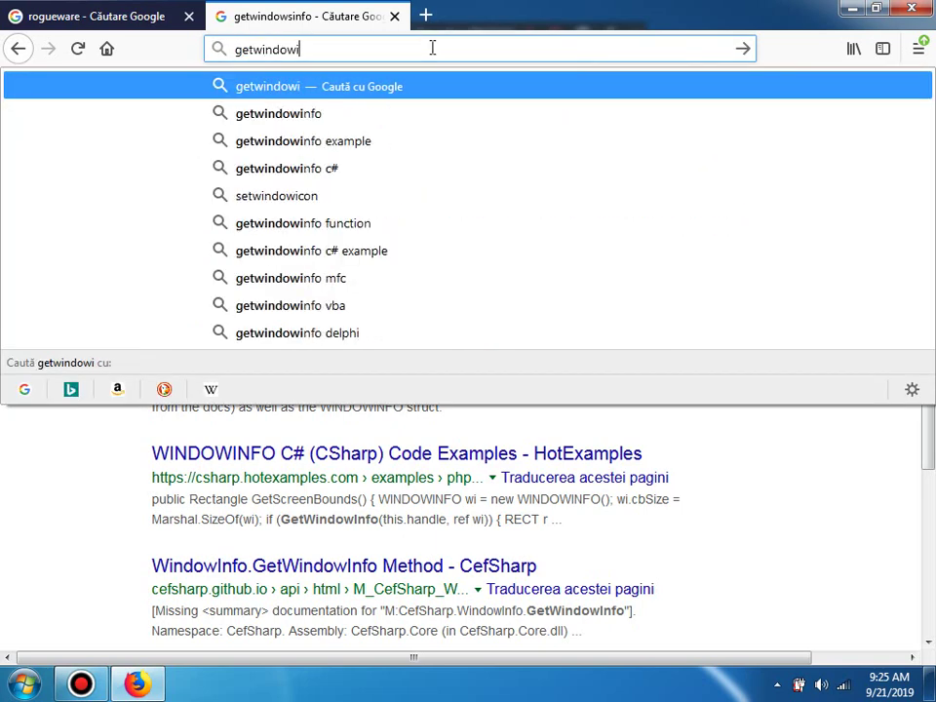
pyautogui.write('com')
pyautogui.press('Return')
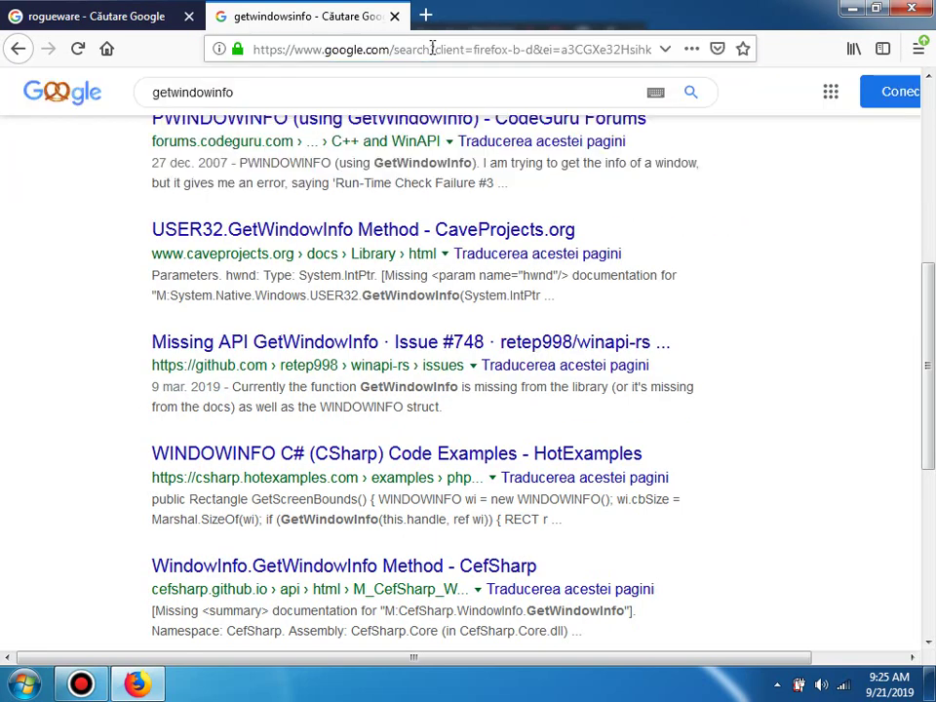
pyautogui.click(395, 16)
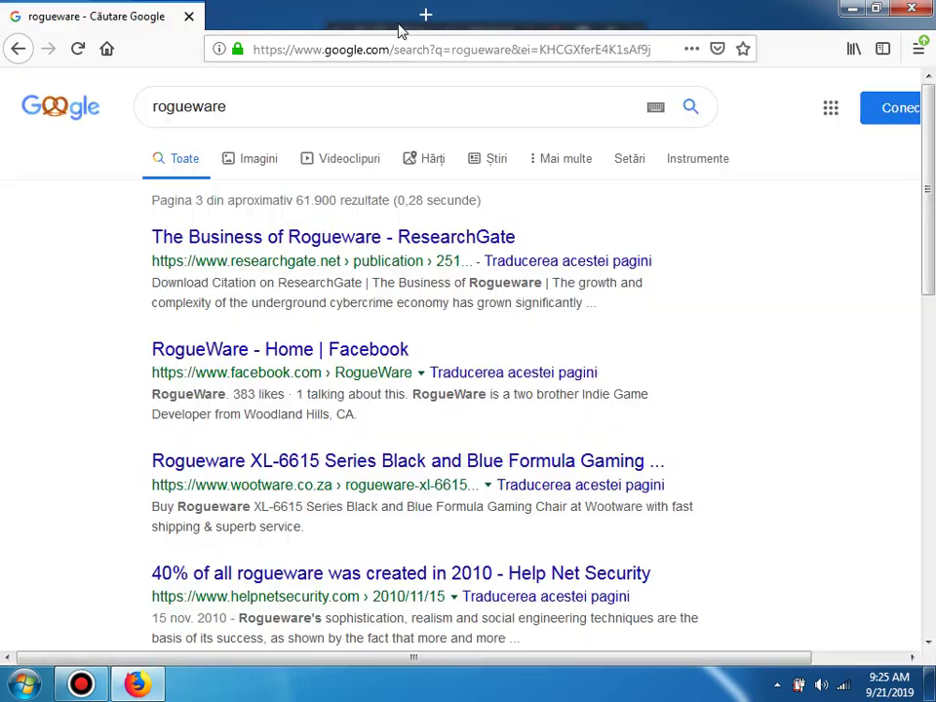
# Step: Close Firefox and open Advanced security settings, declining to remove the found threats
pyautogui.hotkey('ctrl', 'w')
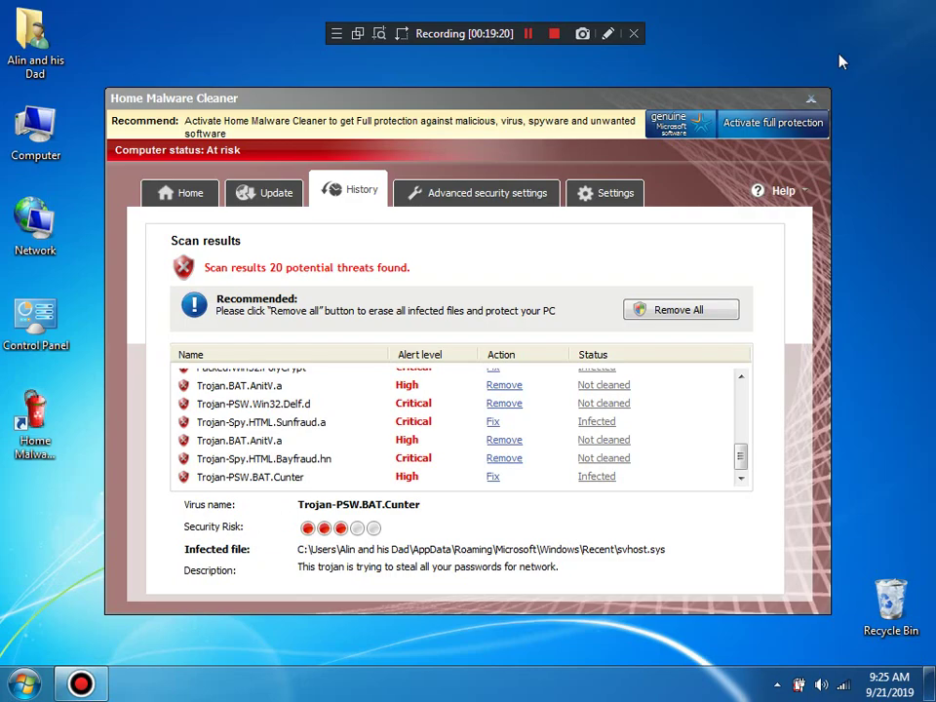
pyautogui.click(418, 191)
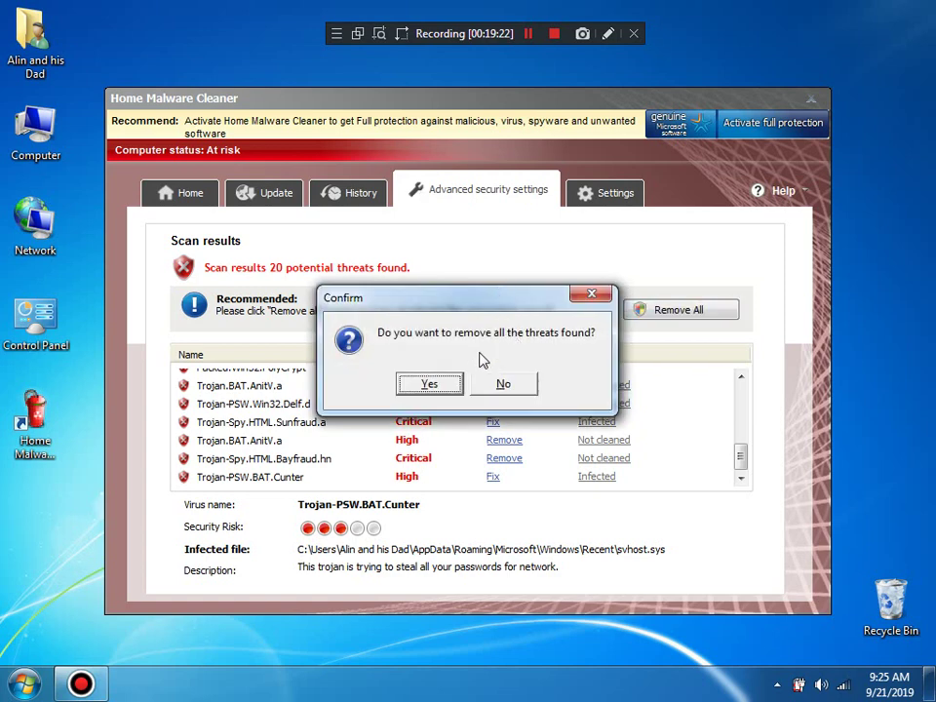
pyautogui.click(503, 383)
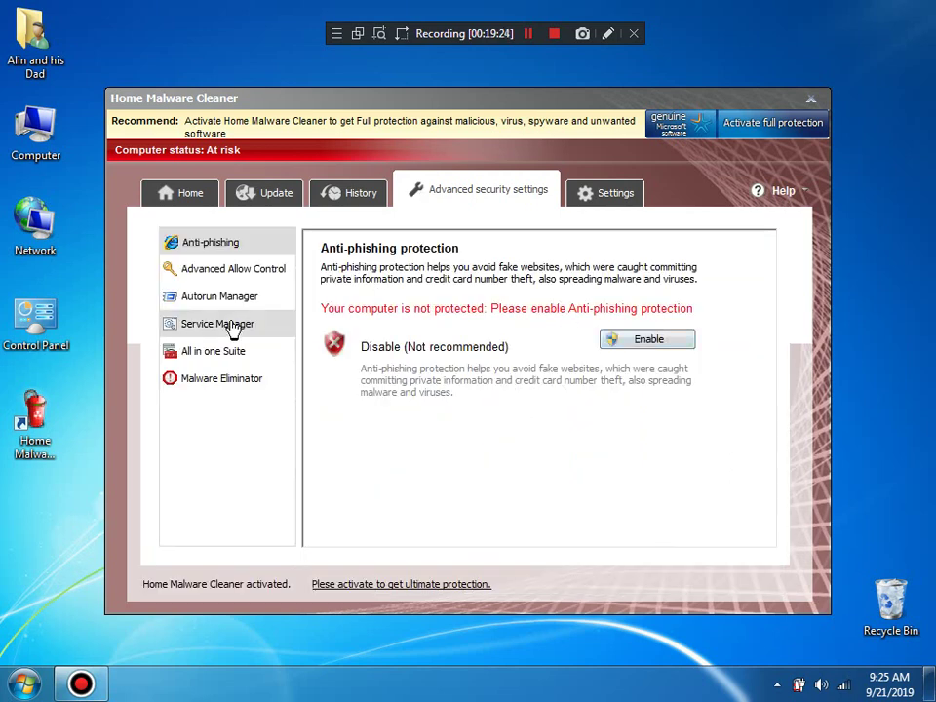
# Step: Try setting pngfilt.exe to Protect in the process allow list, then dismiss the trial-activation nag
pyautogui.click(236, 272)
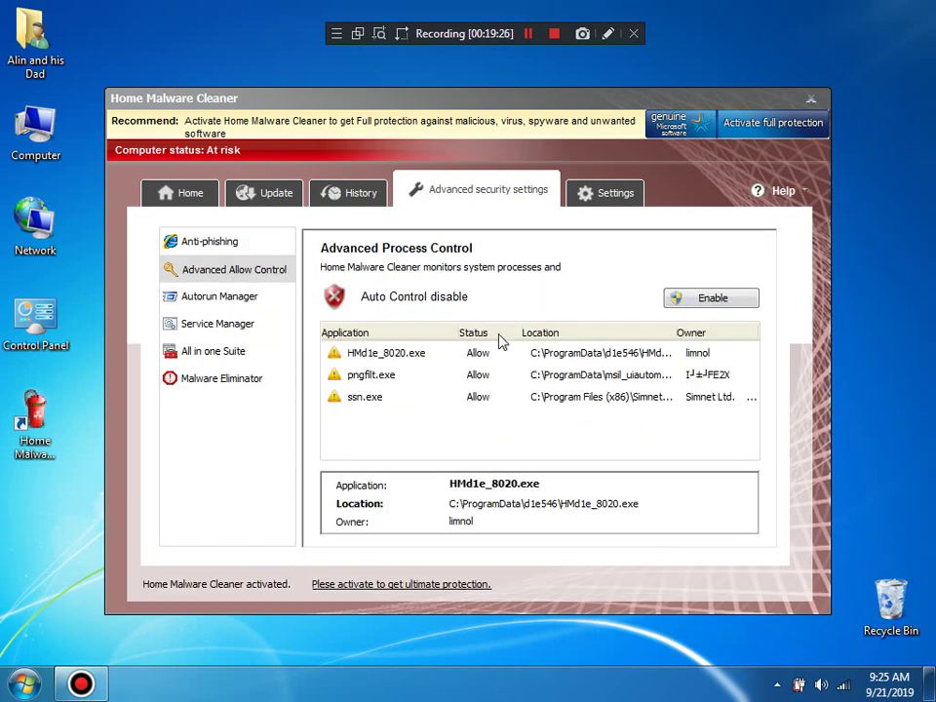
pyautogui.click(483, 376)
pyautogui.click(492, 378)
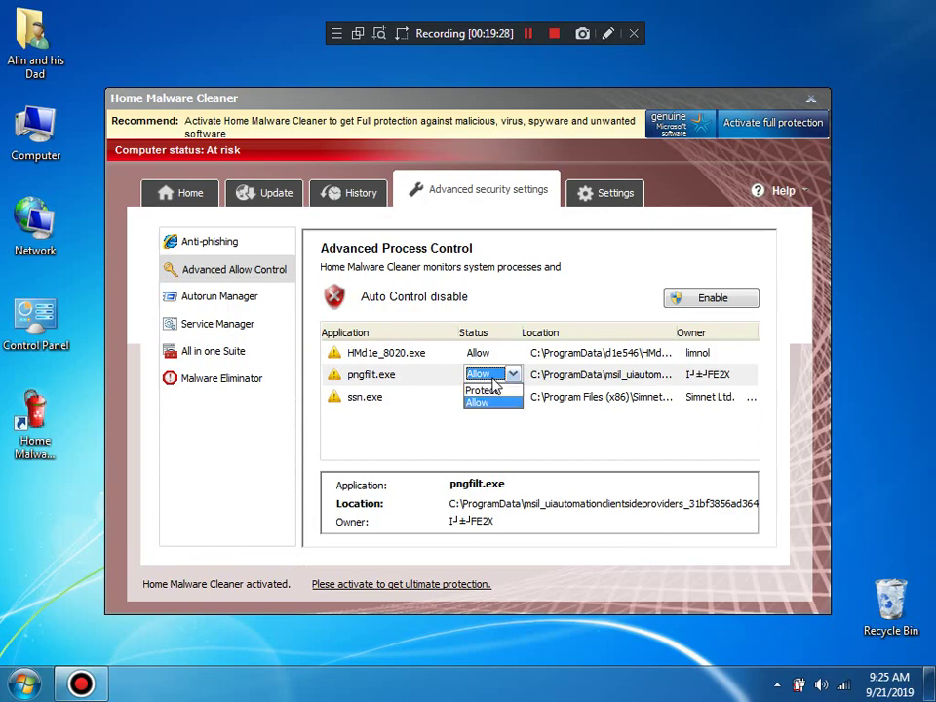
pyautogui.click(487, 390)
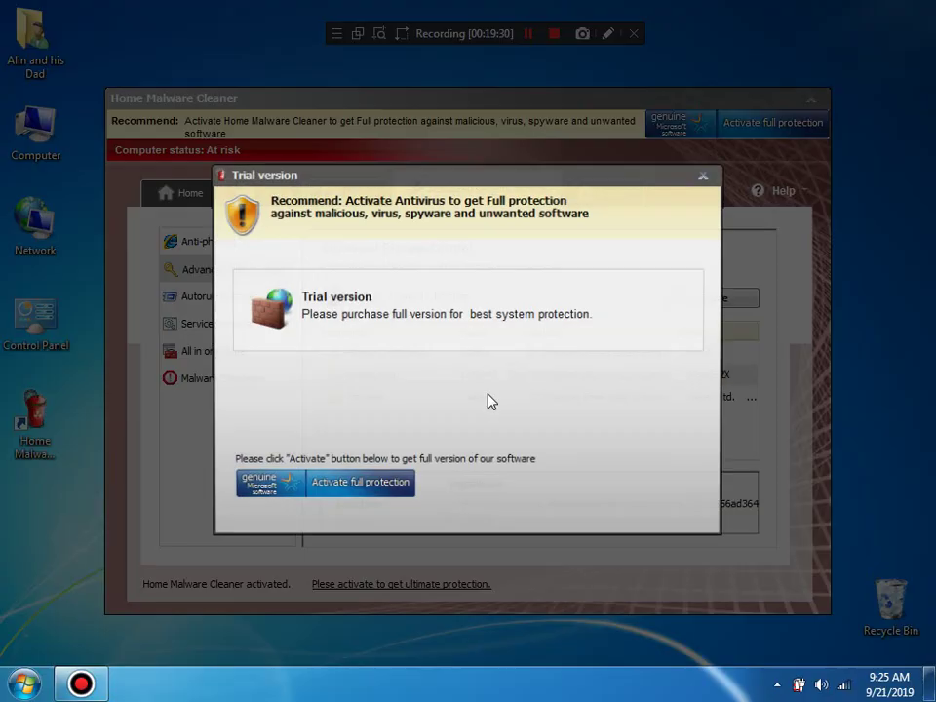
pyautogui.click(708, 175)
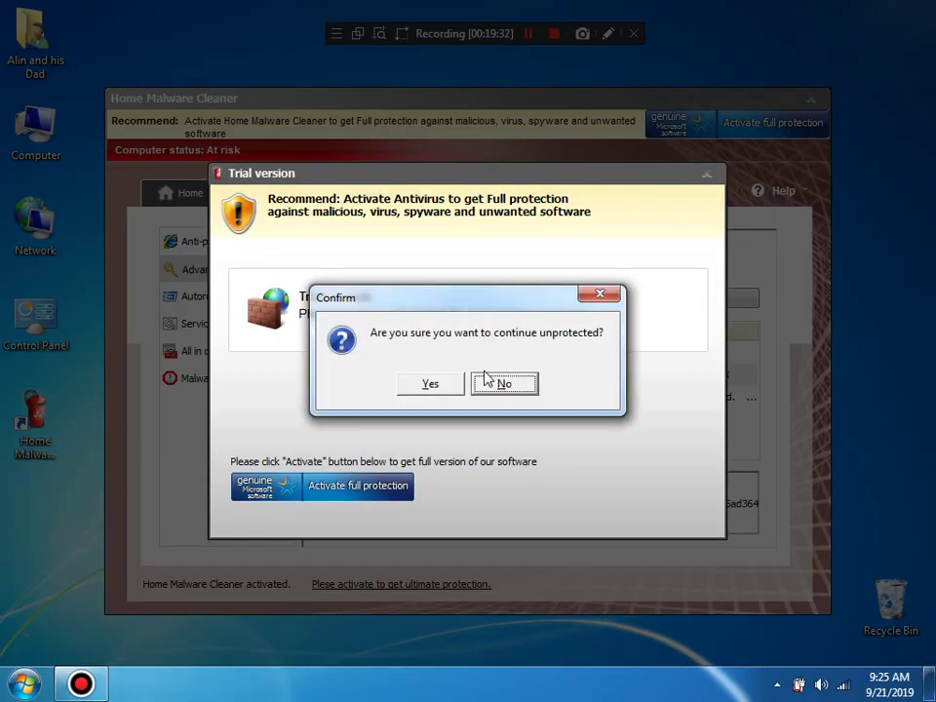
pyautogui.click(431, 384)
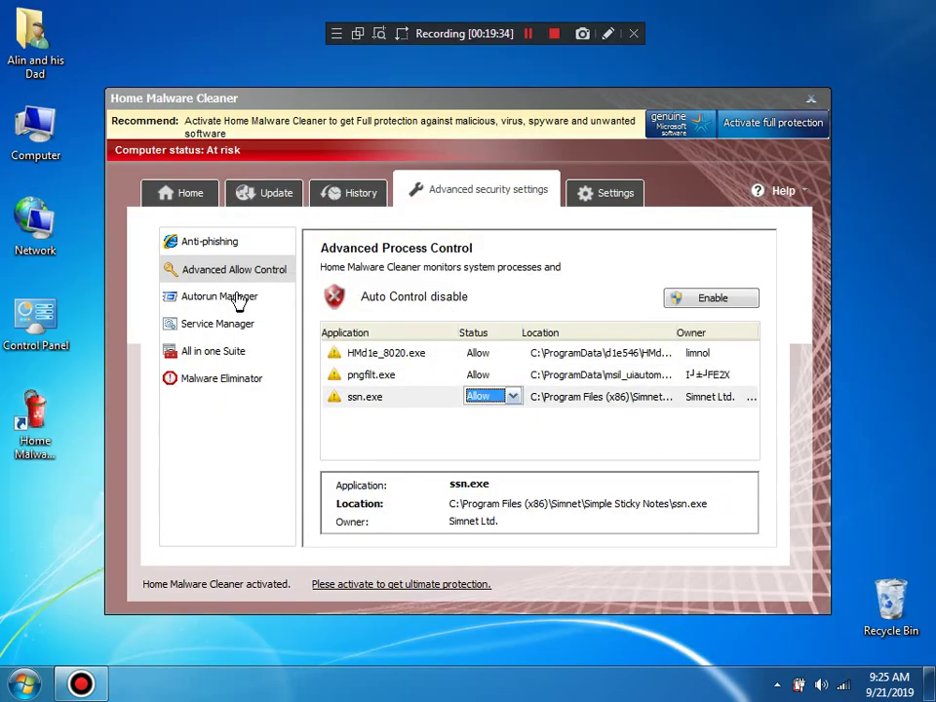
# Step: Go through Autorun Manager and All in one Suite to Service Manager, dismissing warning and trial prompts
pyautogui.click(206, 304)
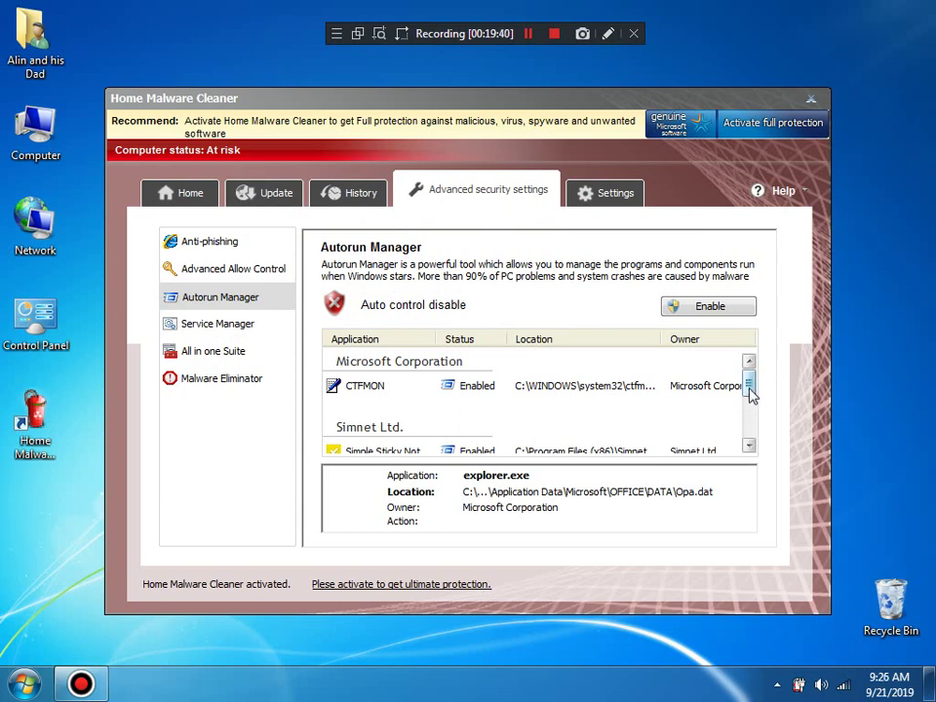
pyautogui.moveTo(752, 392); pyautogui.dragTo(755, 450)
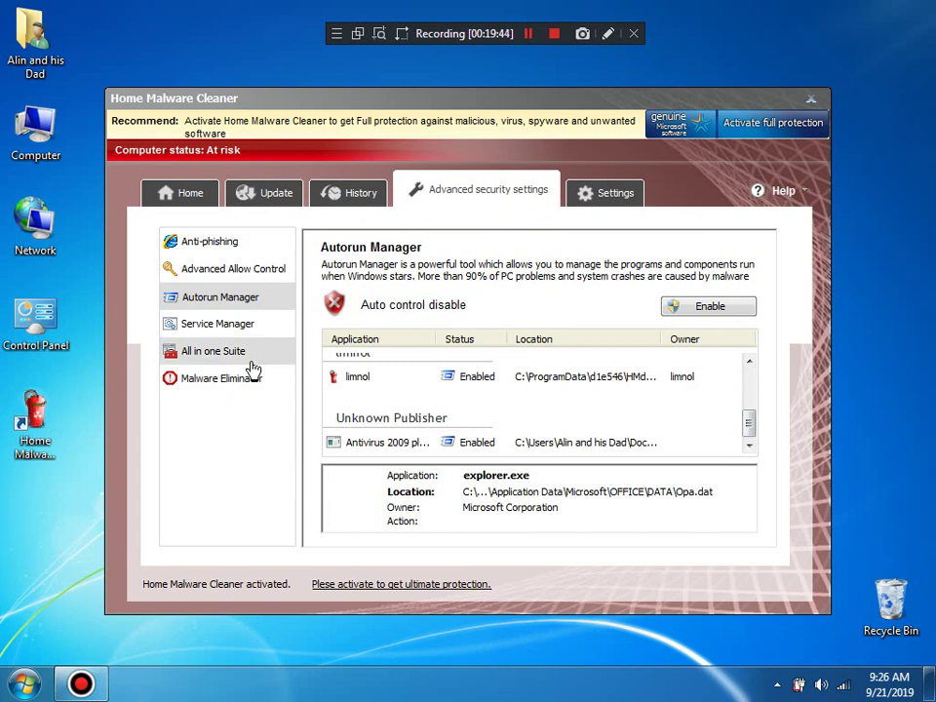
pyautogui.click(251, 363)
pyautogui.click(209, 336)
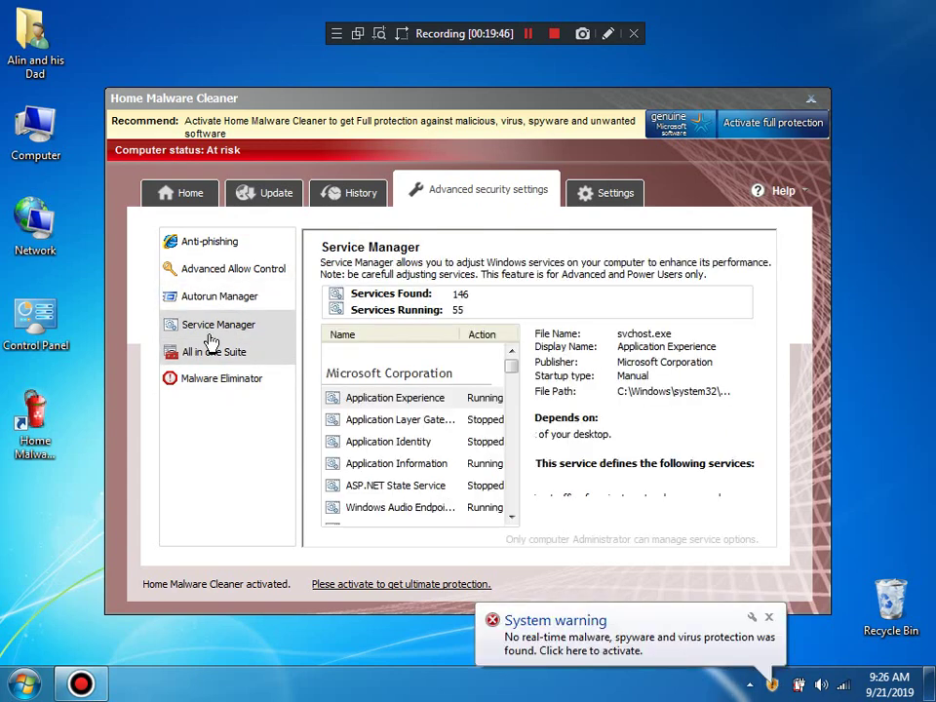
pyautogui.click(523, 619)
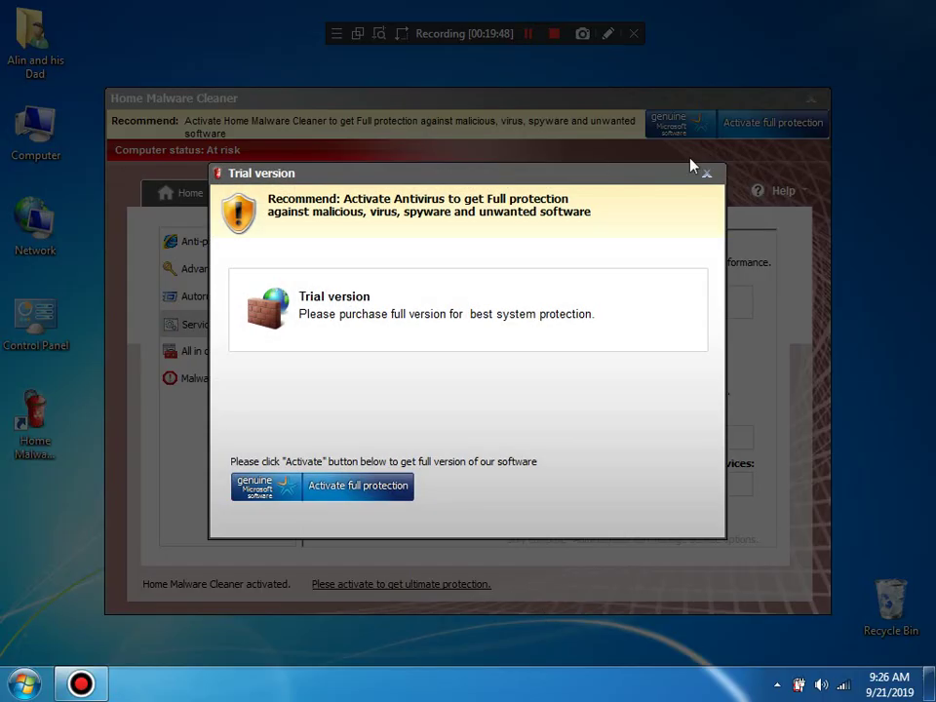
pyautogui.click(702, 175)
pyautogui.click(427, 382)
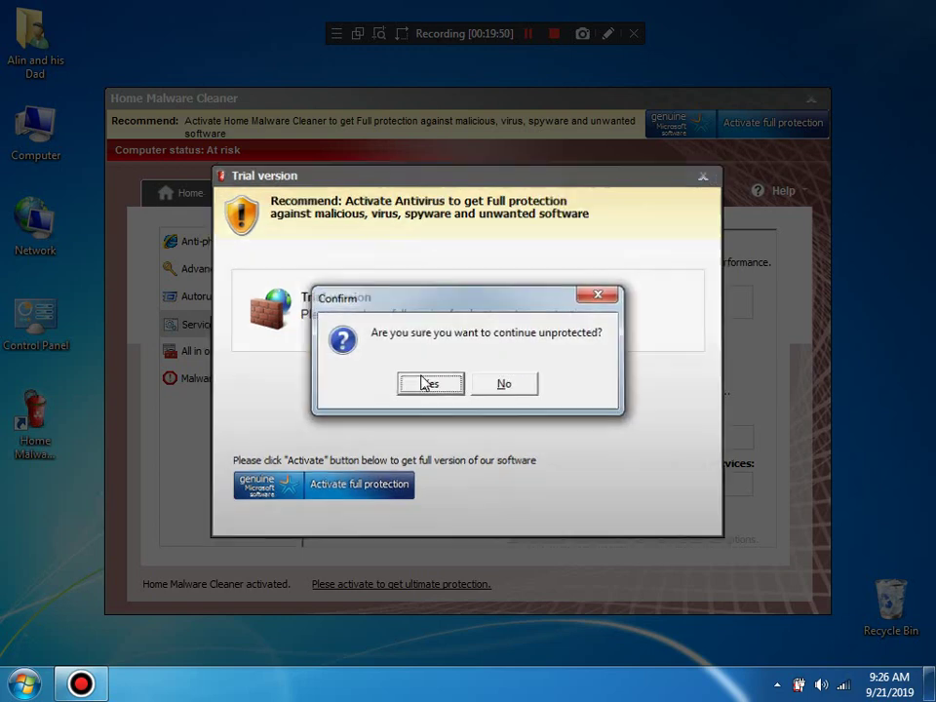
# Step: Show the Anti-phishing protection page, briefly open and close Task Manager, then open the Start menu
pyautogui.click(250, 381)
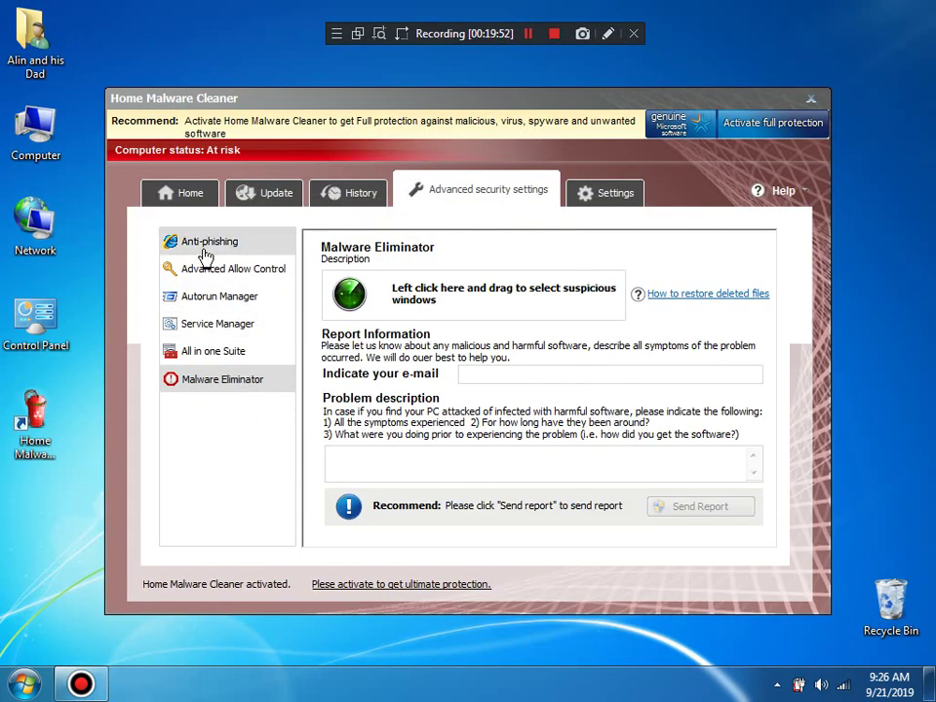
pyautogui.click(206, 251)
pyautogui.rightClick(351, 684)
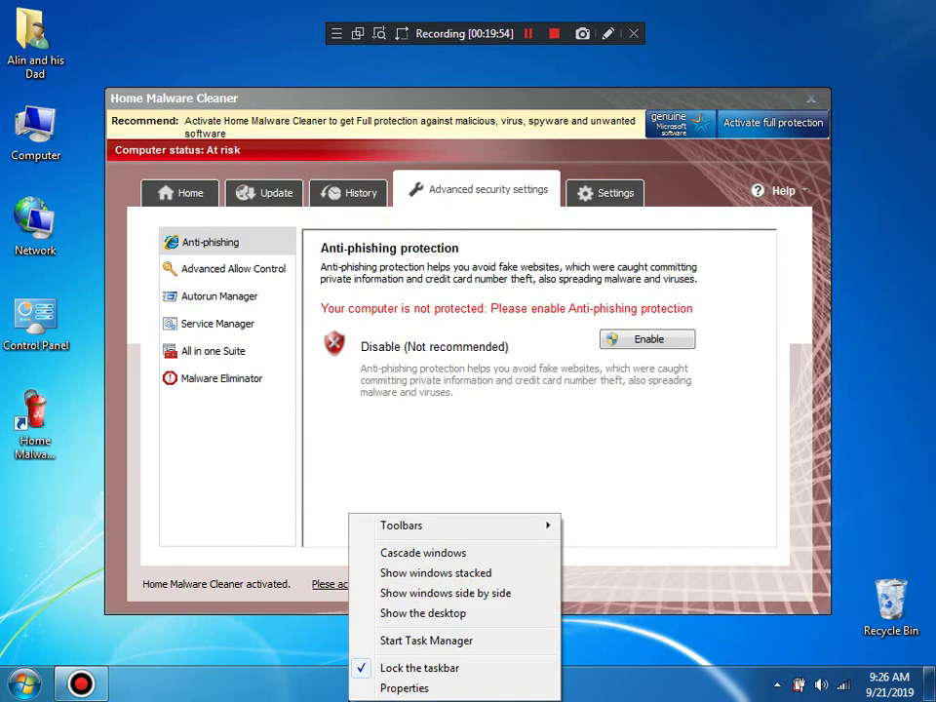
pyautogui.click(417, 643)
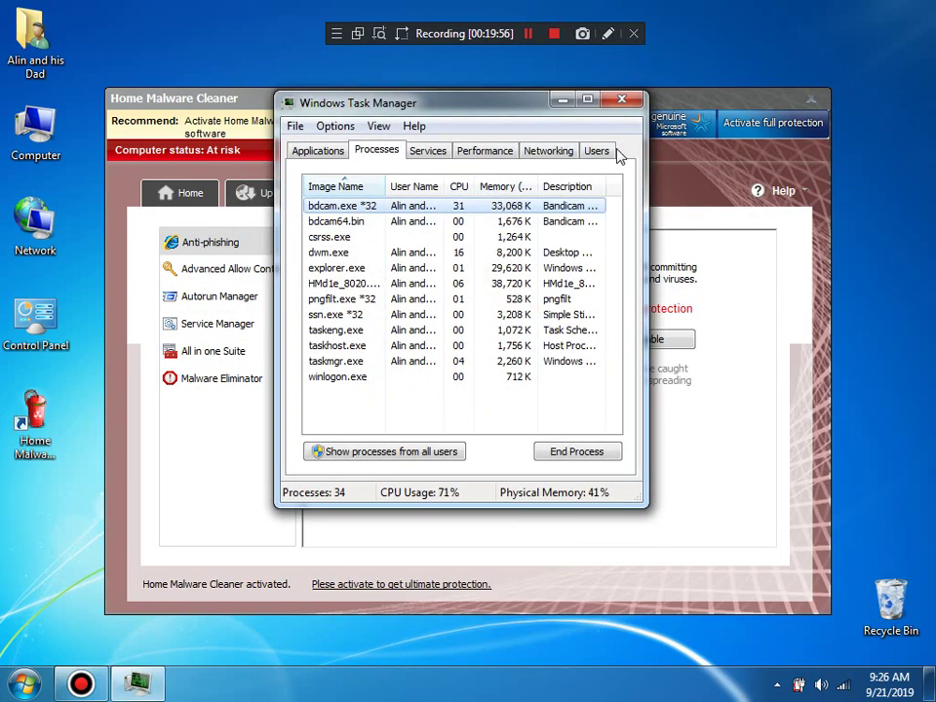
pyautogui.click(624, 99)
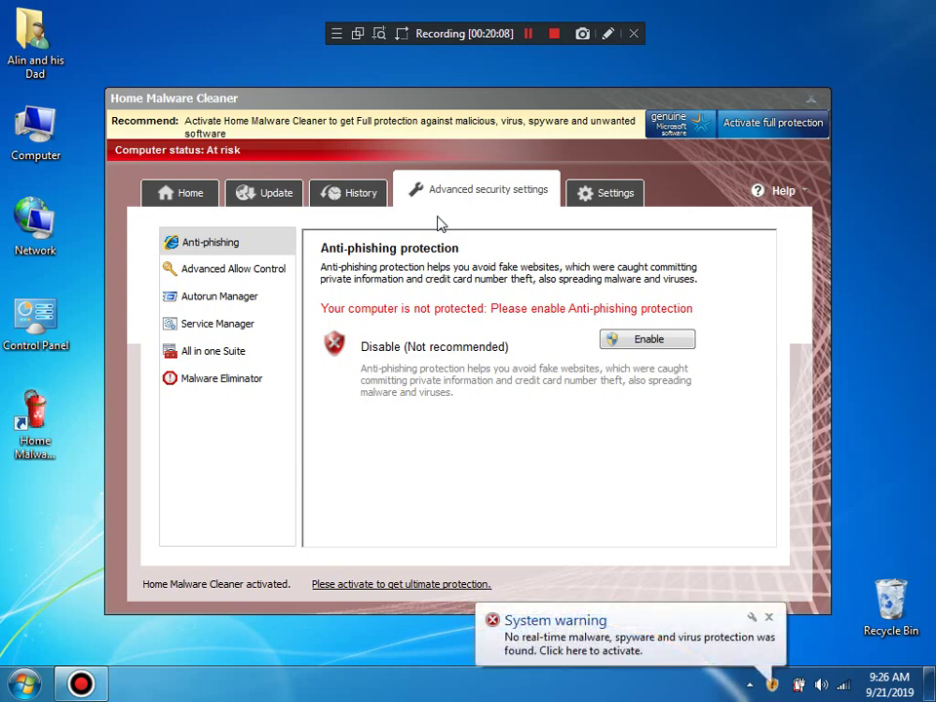
pyautogui.press('super')
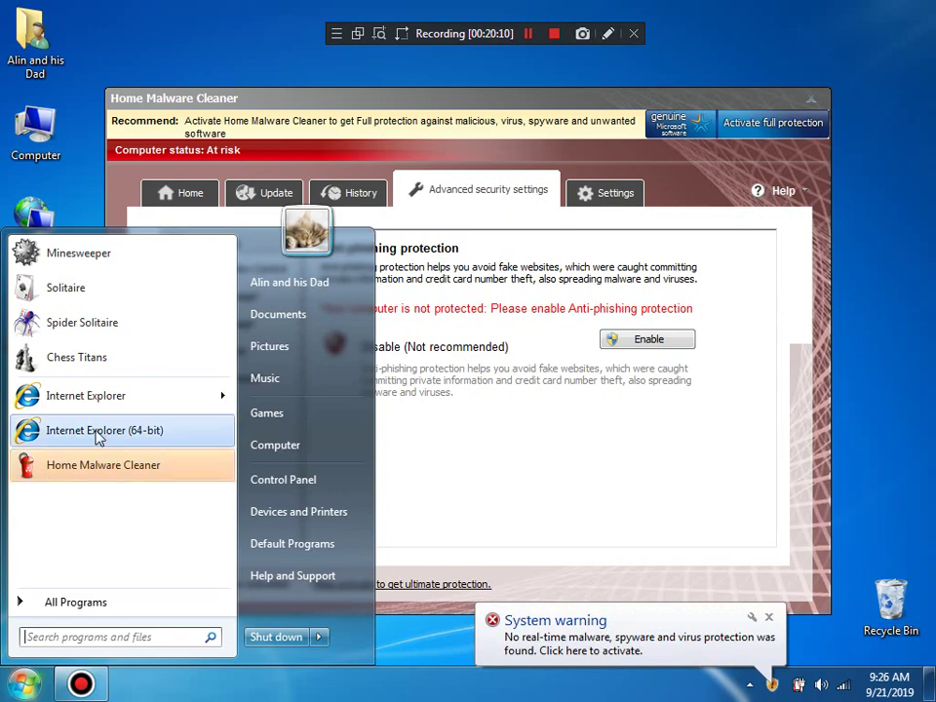
# Step: Launch 64-bit Internet Explorer and go to kernelmode.info via the address bar suggestion
pyautogui.click(97, 431)
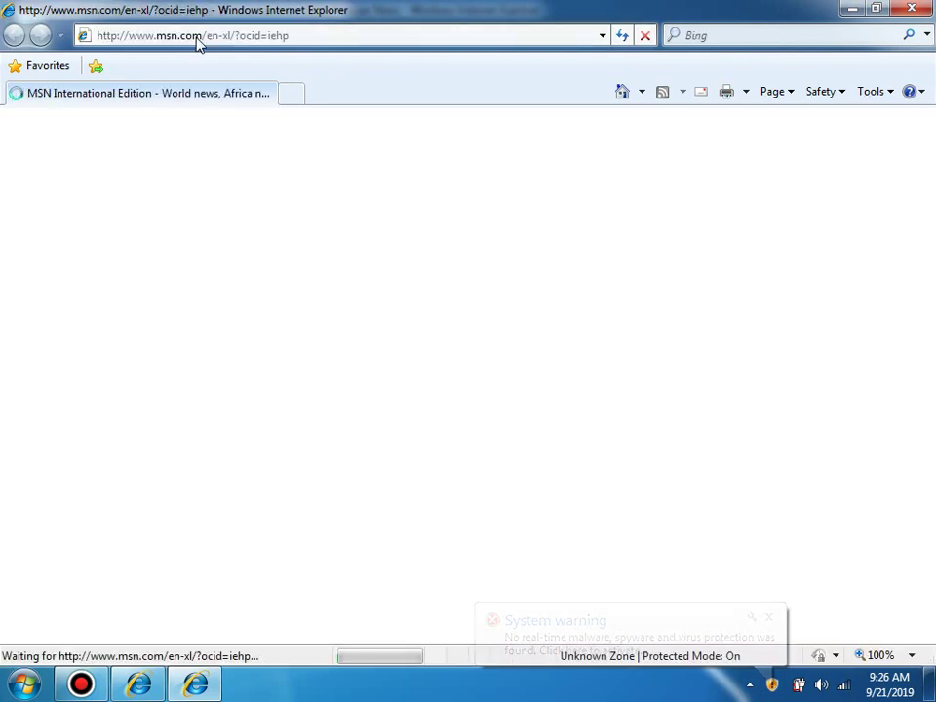
pyautogui.click(197, 39)
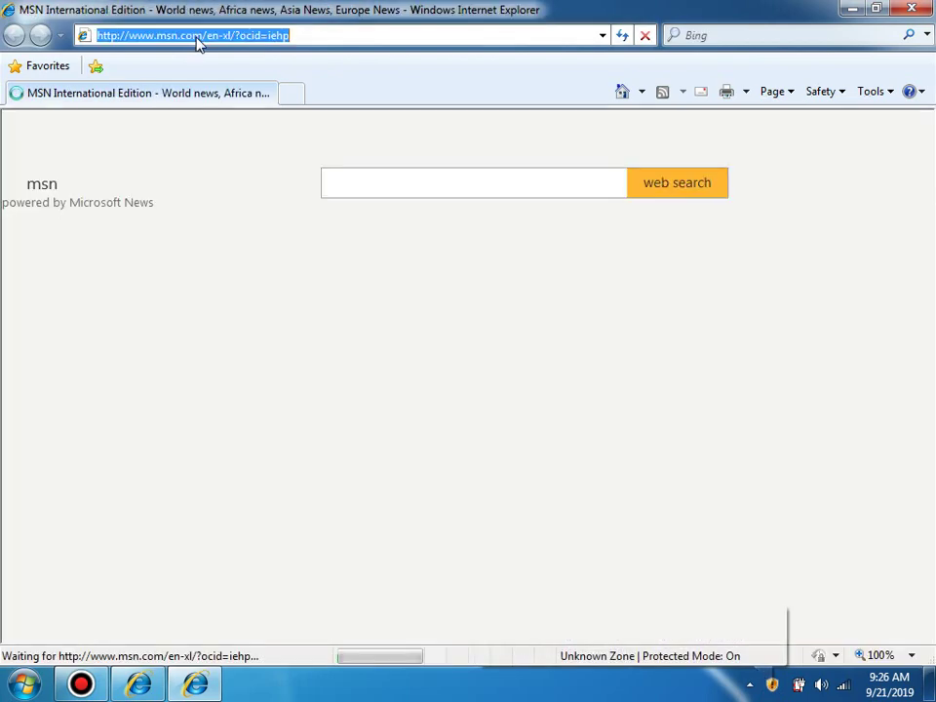
pyautogui.write('k')
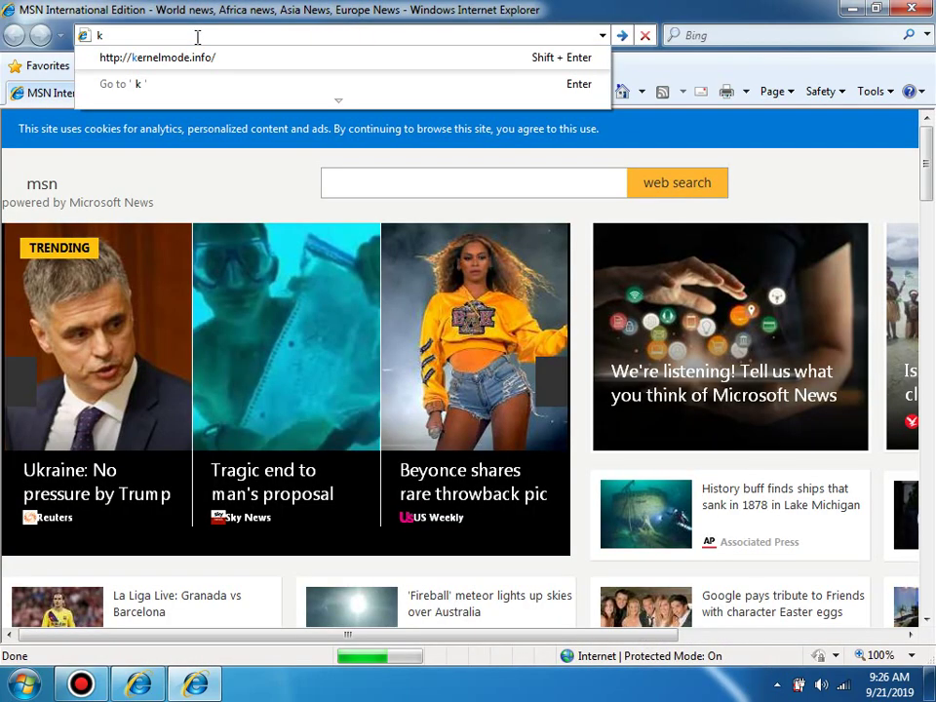
pyautogui.write('ernelmode,.')
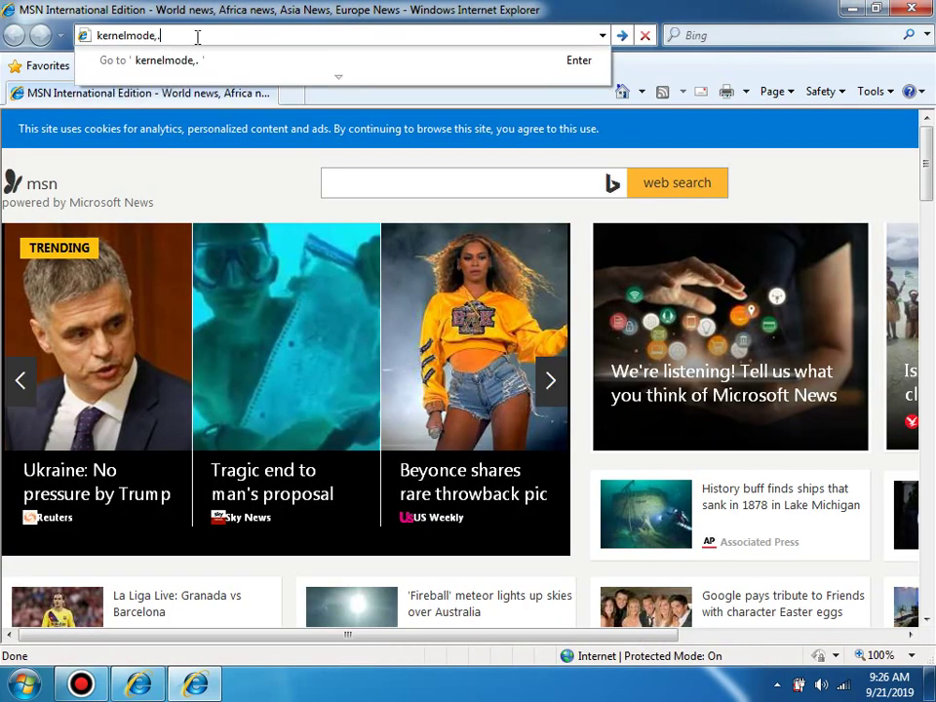
pyautogui.press('BackSpace')
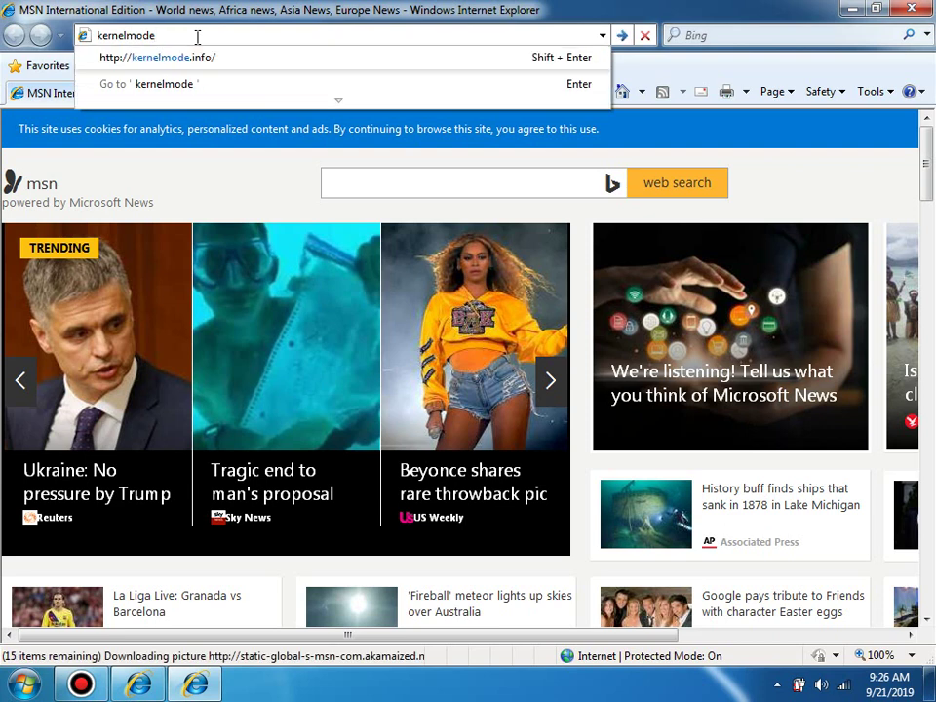
pyautogui.press('Down')
pyautogui.press('Return')
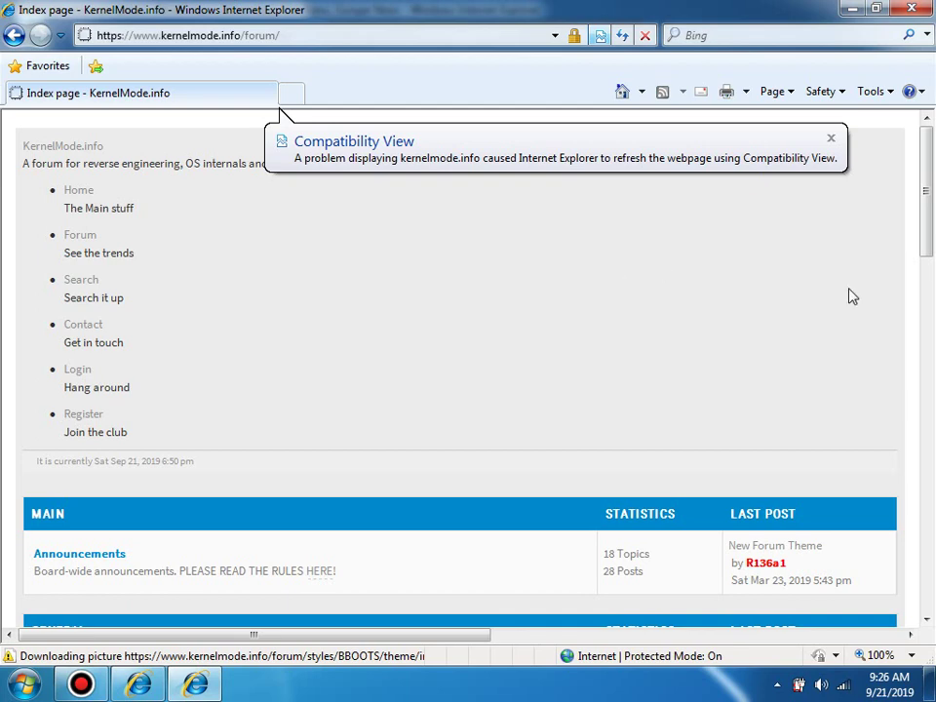
# Step: In the MSN window, advance the headline carousel through Celeb Buzz and Sport to Most Read in Europe
pyautogui.click(158, 682)
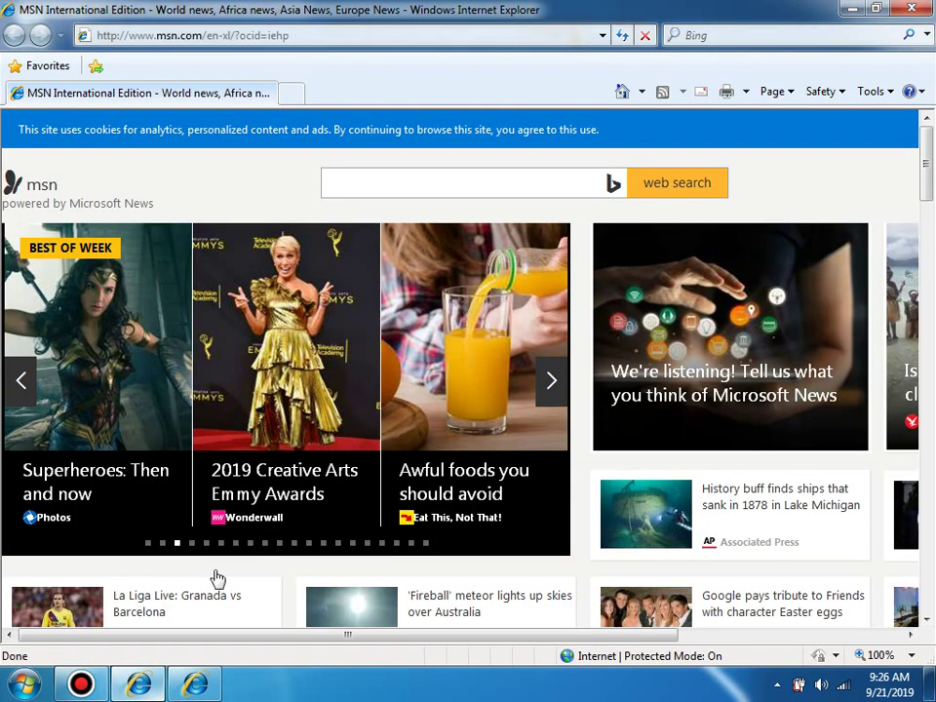
pyautogui.click(554, 390)
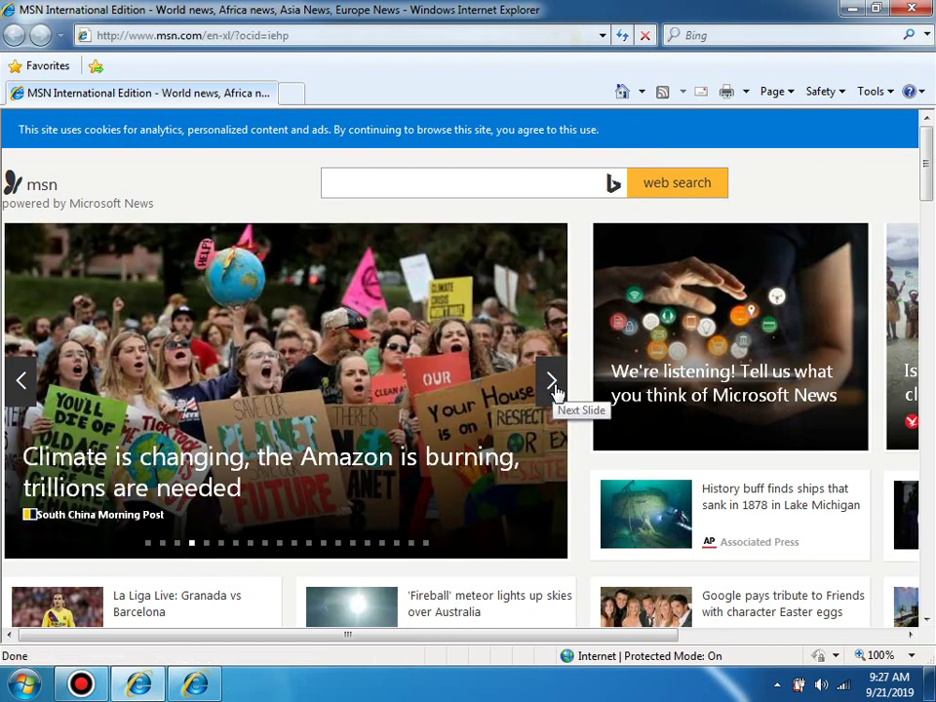
pyautogui.click(555, 390)
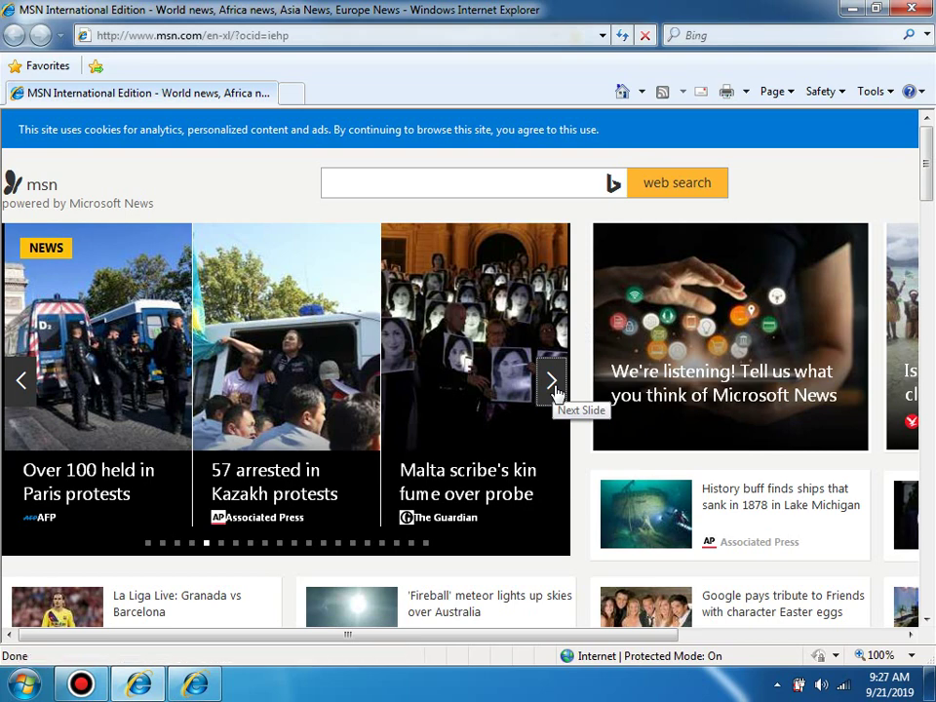
pyautogui.click(555, 390)
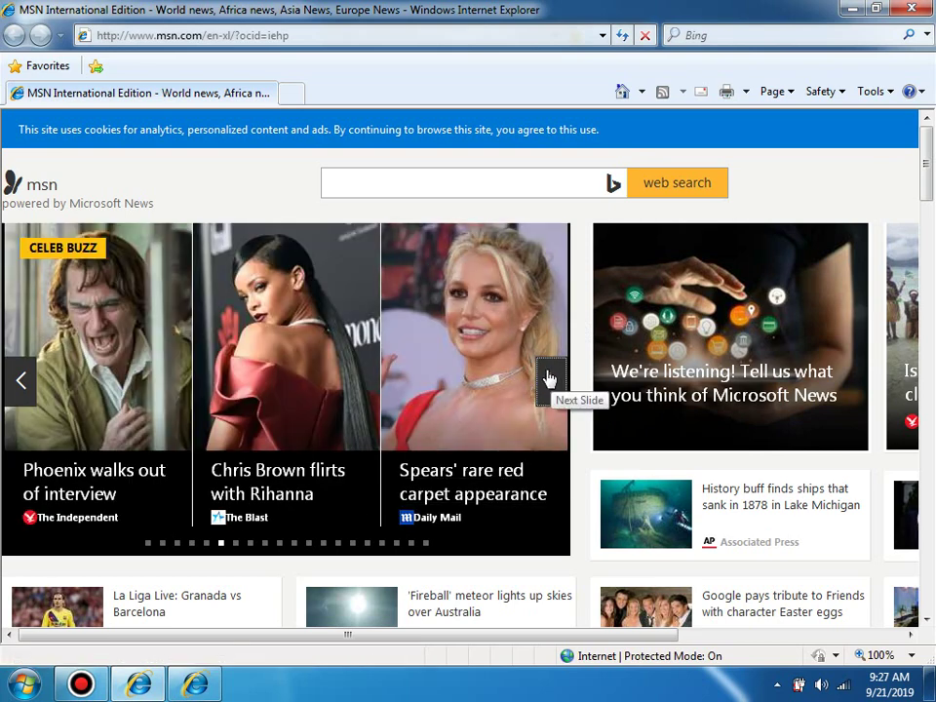
pyautogui.click(548, 378)
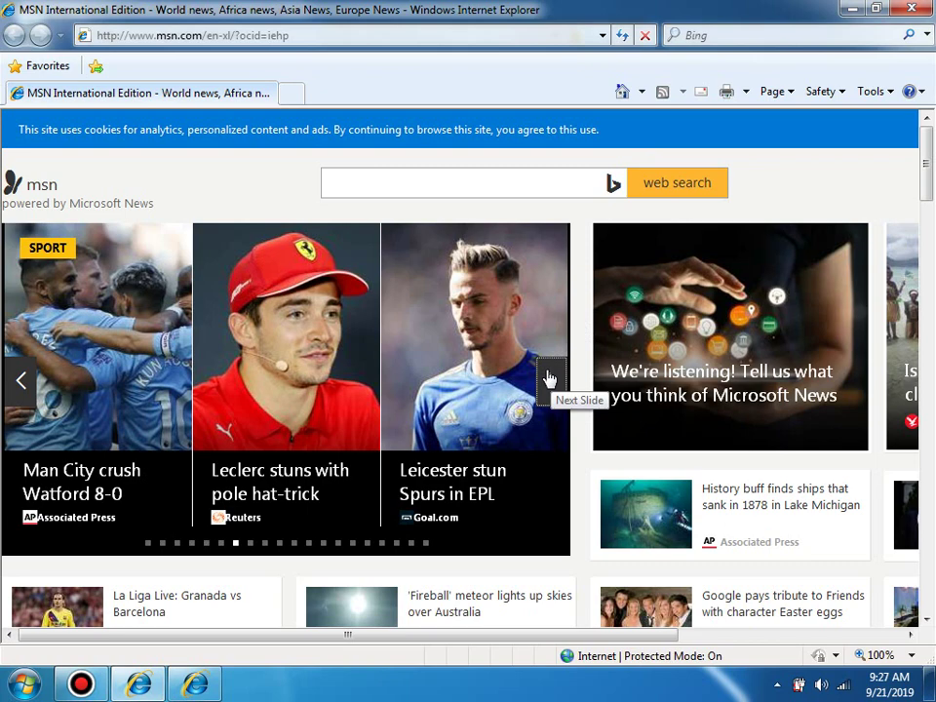
pyautogui.click(548, 378)
pyautogui.click(548, 379)
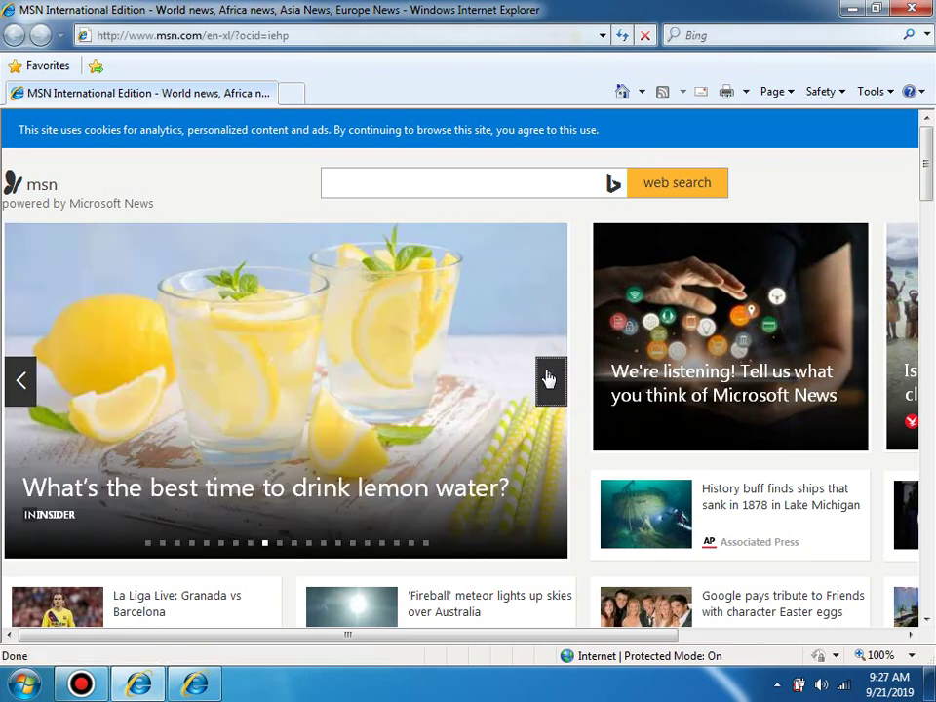
pyautogui.click(547, 378)
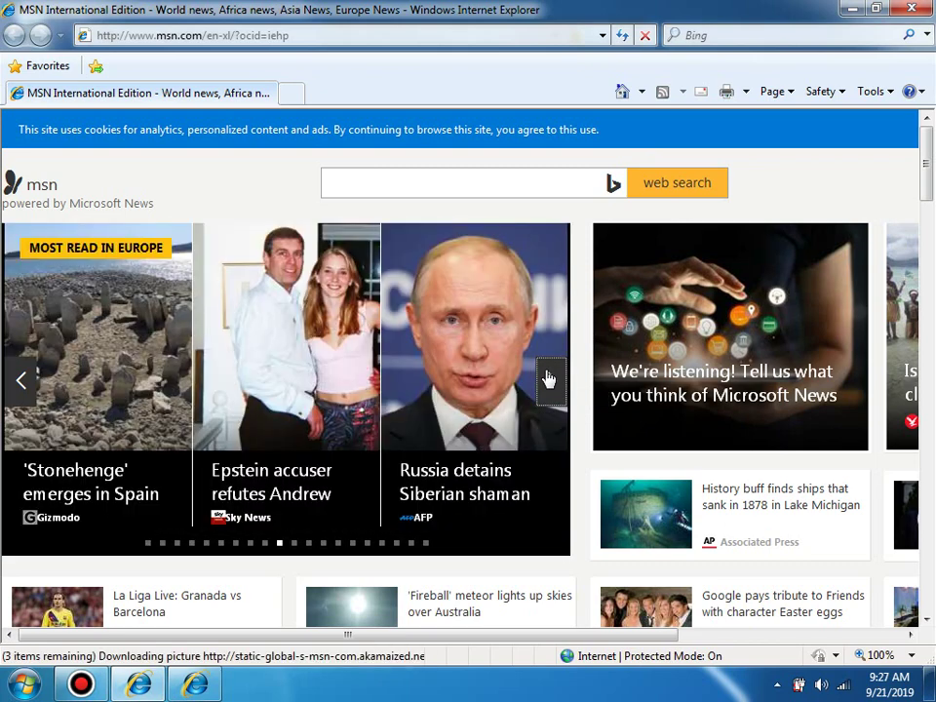
# Step: Open the Spanish Stonehenge story, close both browser windows, and open the Start menu
pyautogui.click(86, 396)
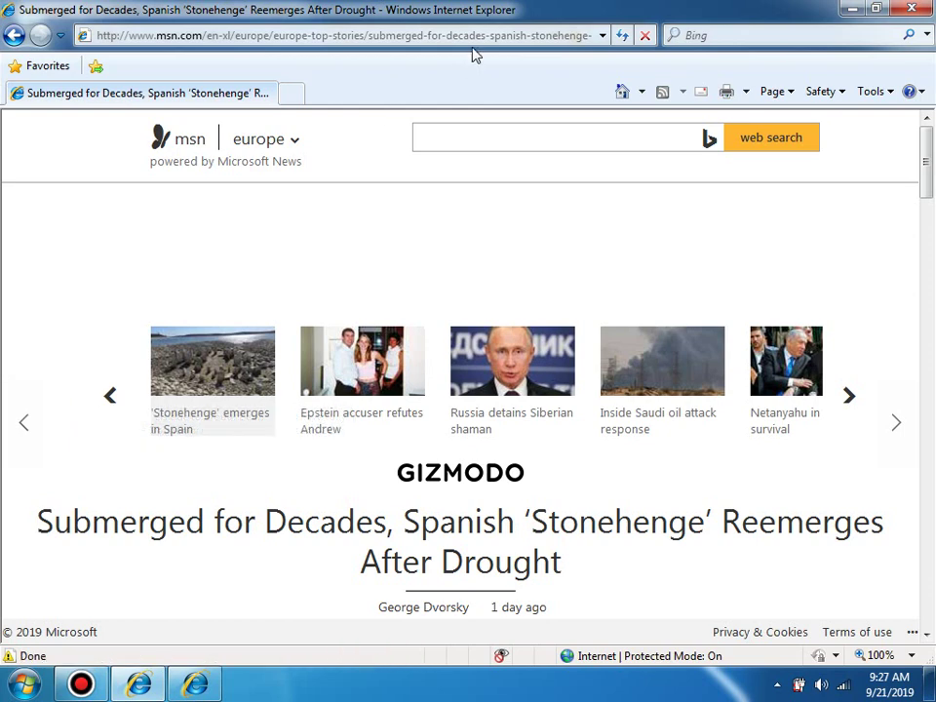
pyautogui.click(911, 8)
pyautogui.click(912, 9)
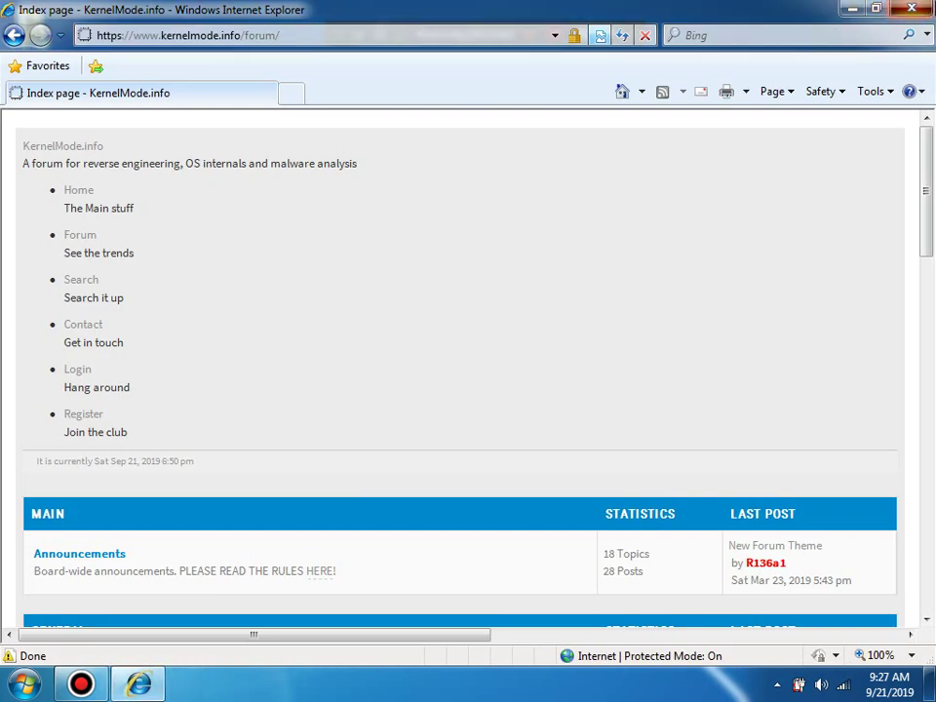
pyautogui.press('super')
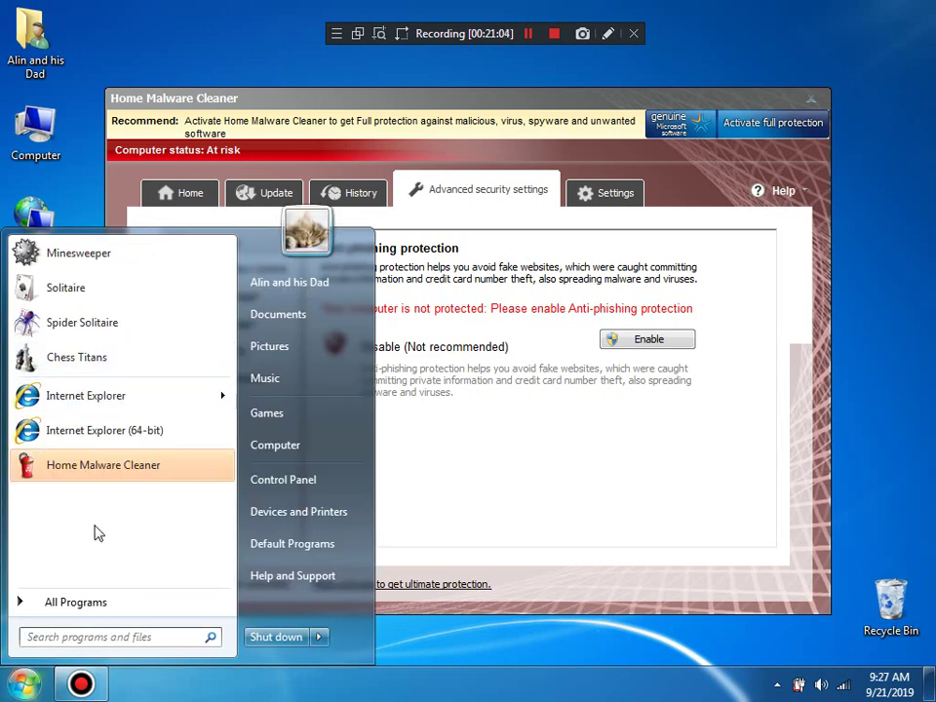
# Step: Relaunch 64-bit Internet Explorer and load google.jp
pyautogui.click(78, 97)
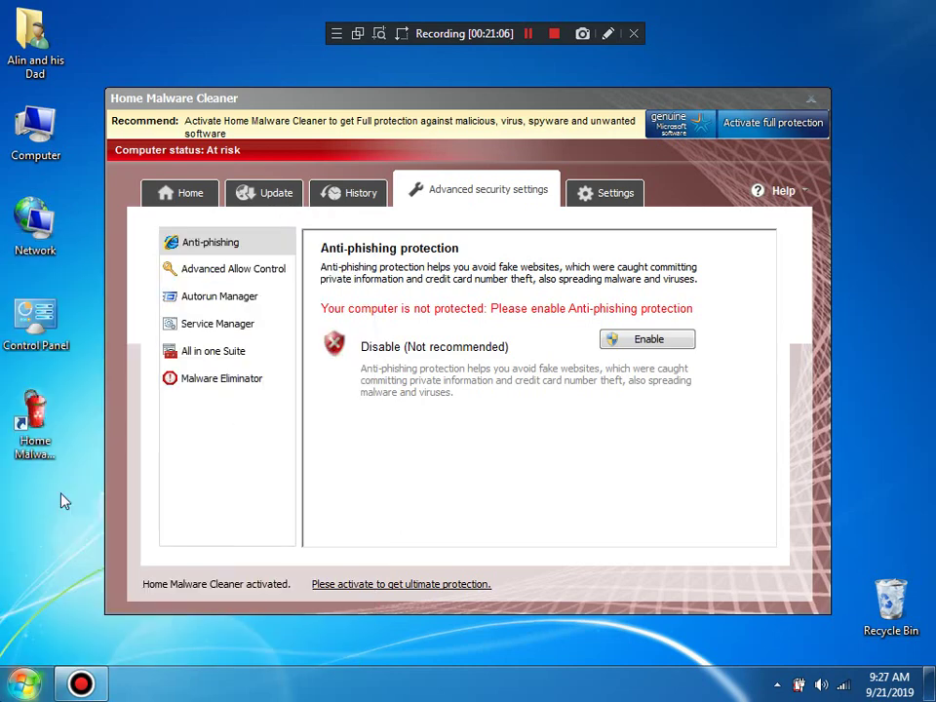
pyautogui.press('super')
pyautogui.click(74, 439)
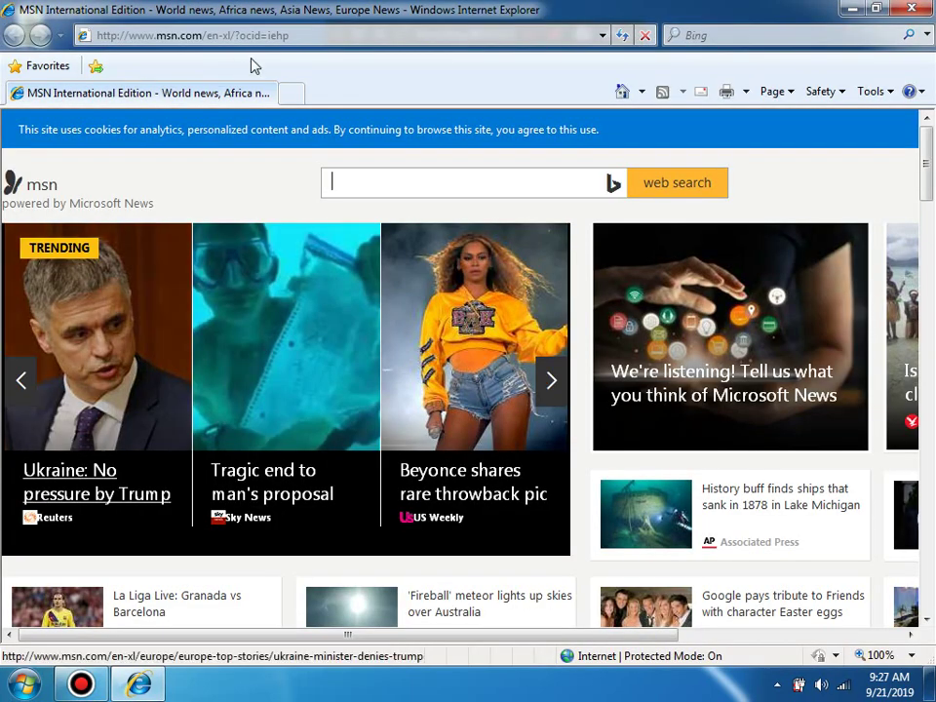
pyautogui.click(230, 38)
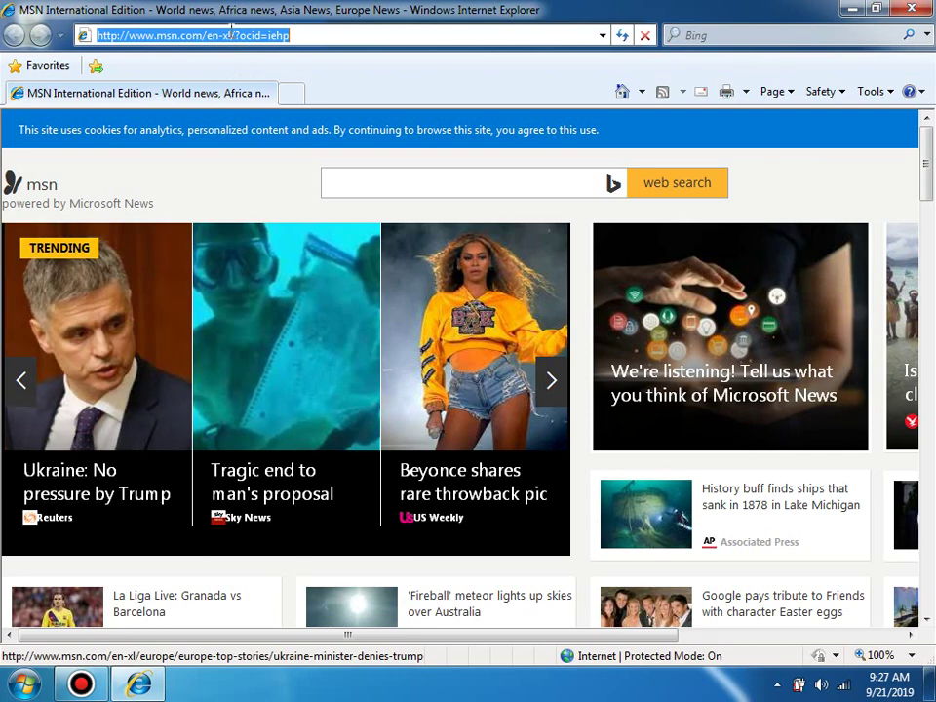
pyautogui.write('google.jp')
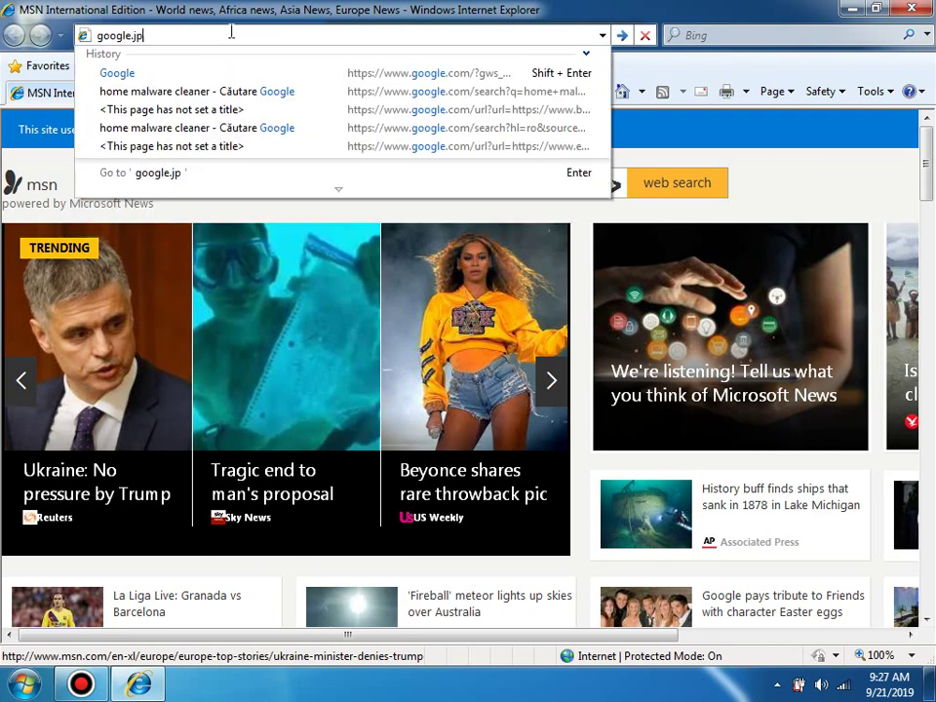
pyautogui.press('Return')
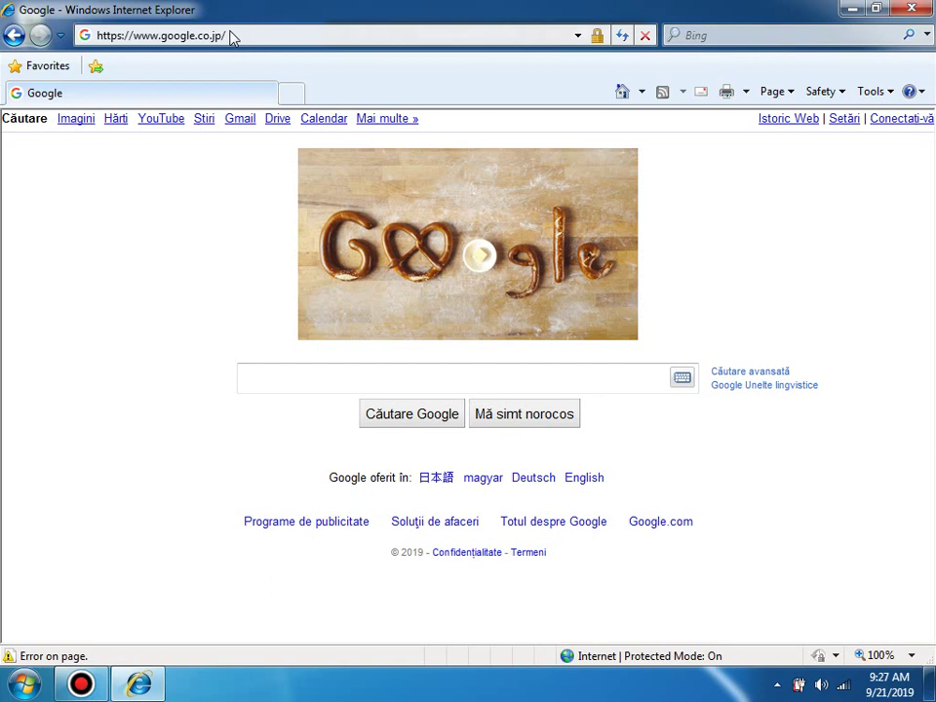
# Step: Switch Google to Japanese and search for 'antimalware'
pyautogui.click(438, 481)
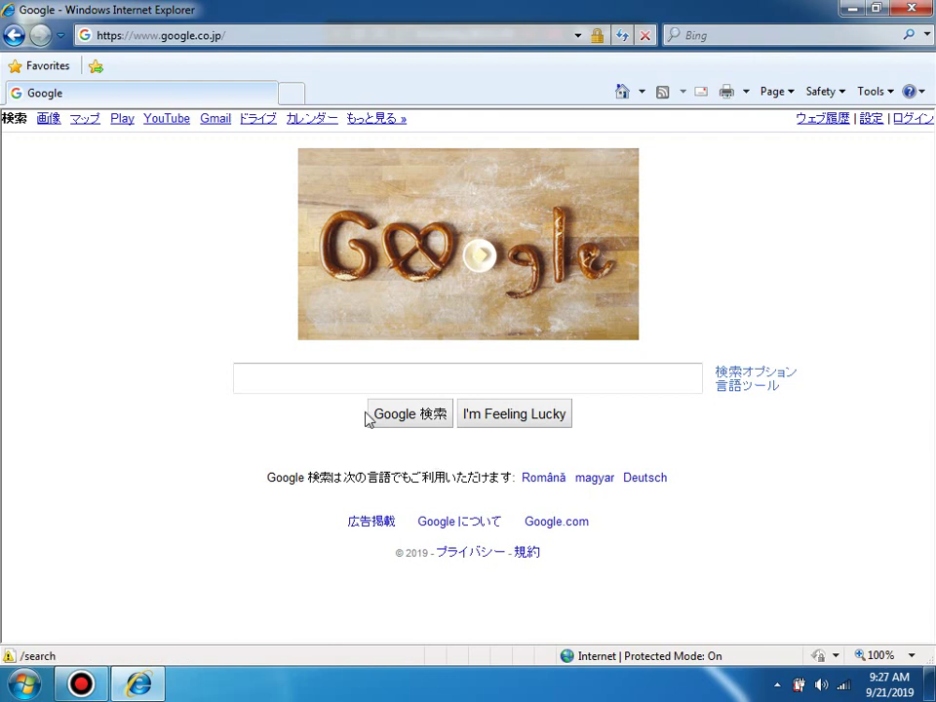
pyautogui.click(340, 381)
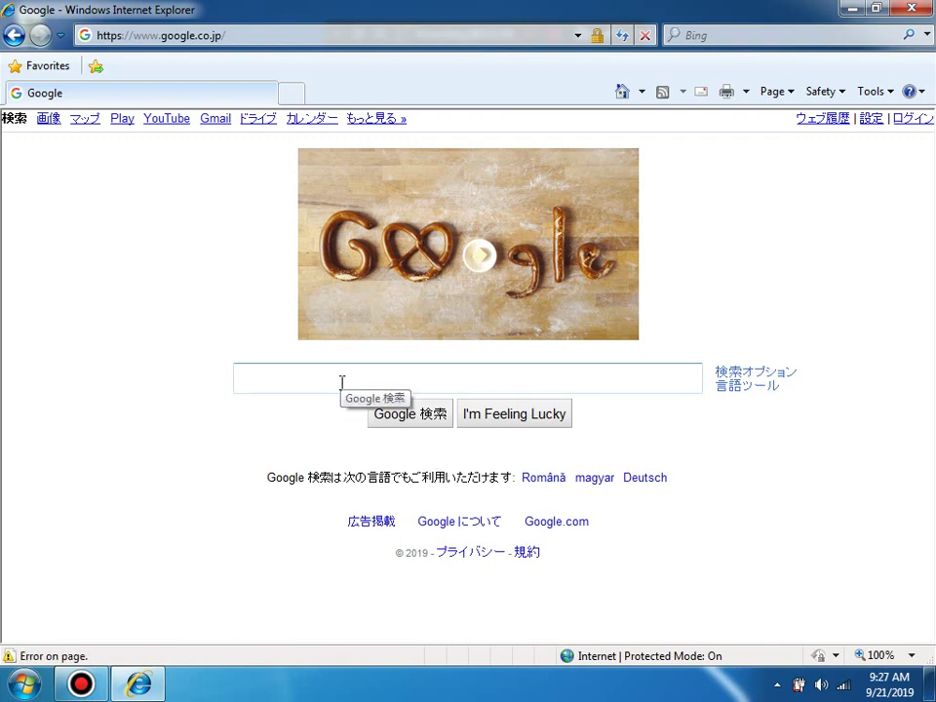
pyautogui.write('antimalwarew')
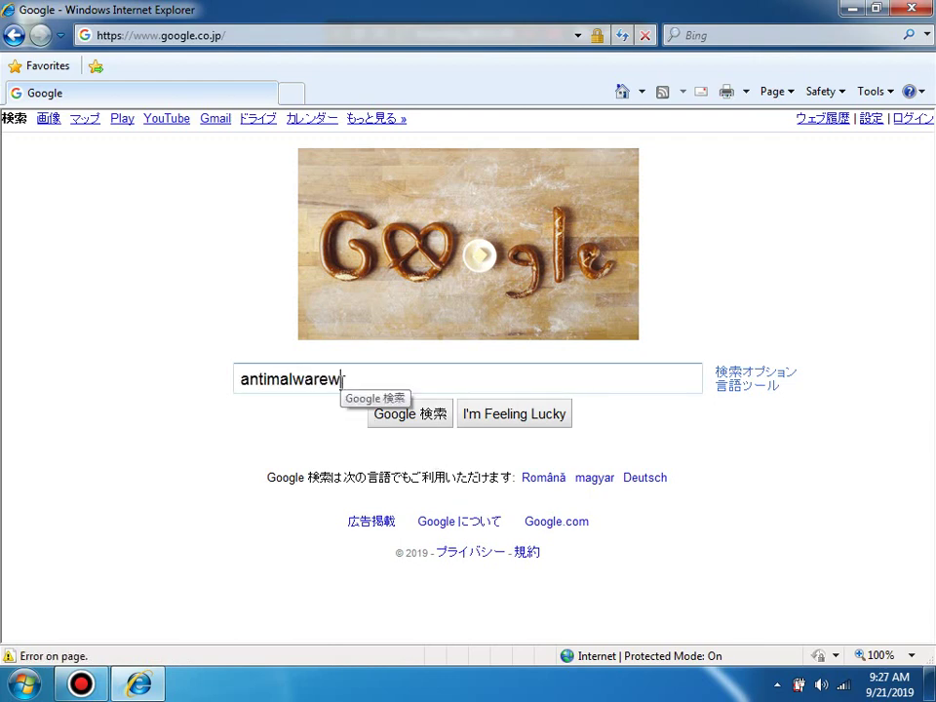
pyautogui.press('BackSpace')
pyautogui.press('Return')
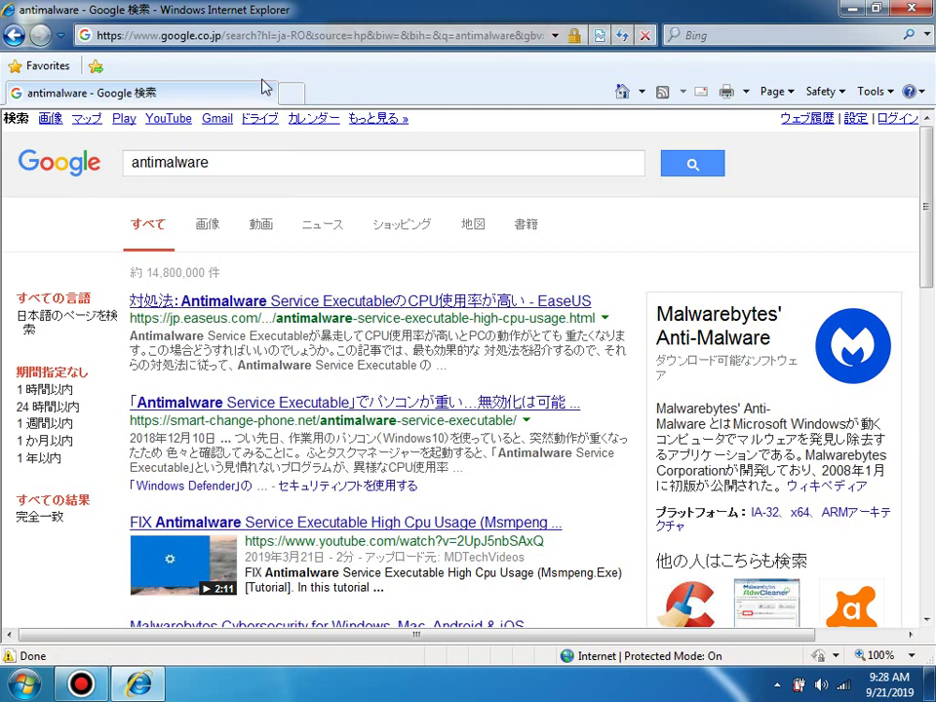
pyautogui.click(206, 39)
pyautogui.doubleClick(193, 36)
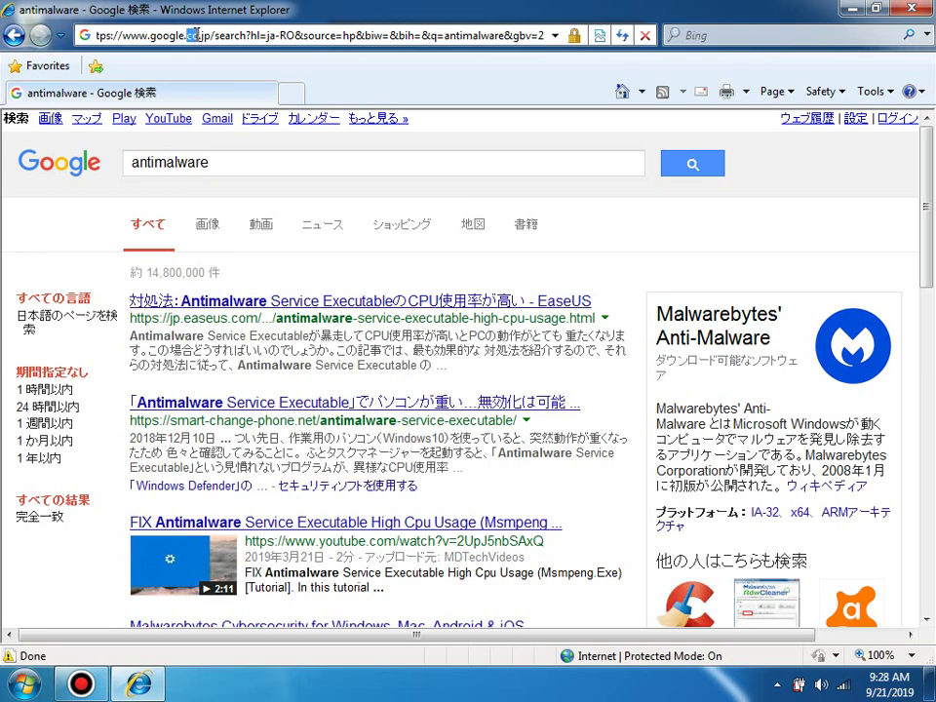
pyautogui.press('BackSpace')
pyautogui.press('Return')
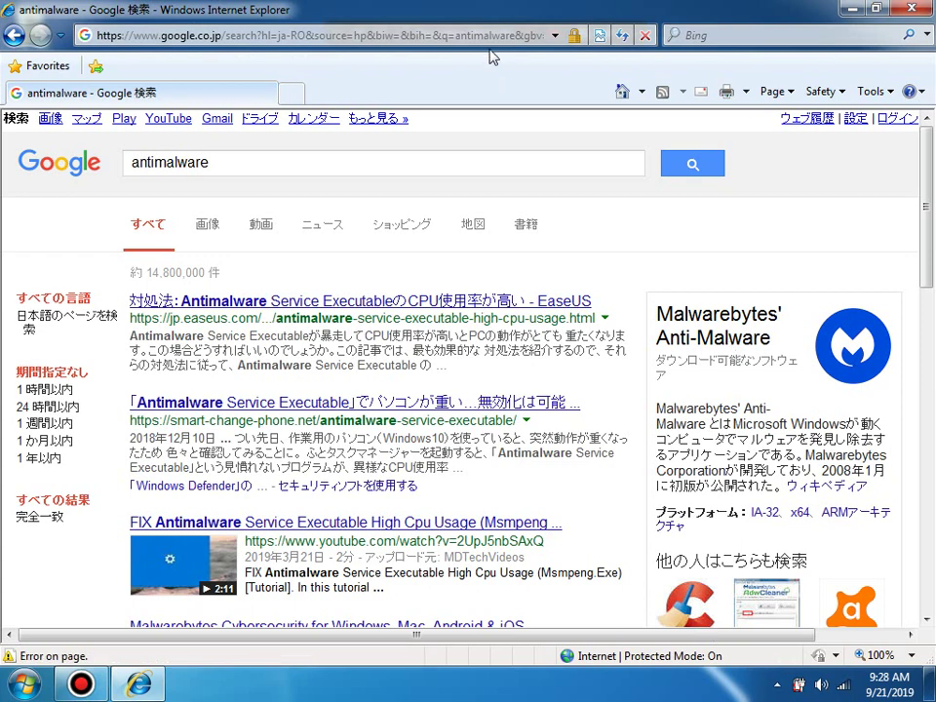
pyautogui.click(464, 36)
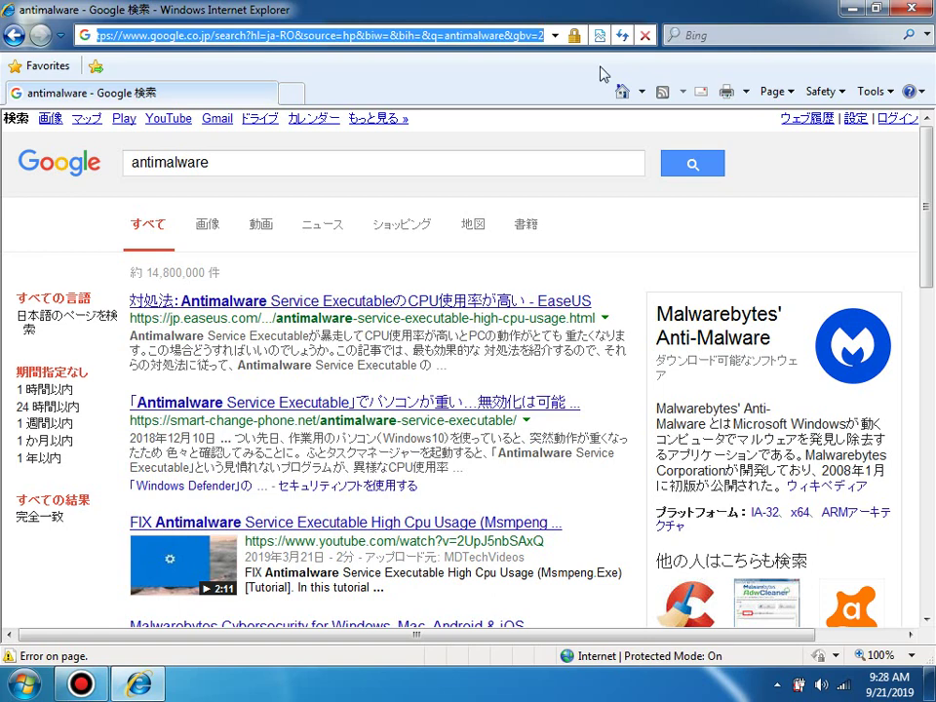
# Step: Raise Home Malware Cleaner from the tray and step through Autorun Manager, Service Manager and All in one Suite to Malware Eliminator
pyautogui.click(777, 685)
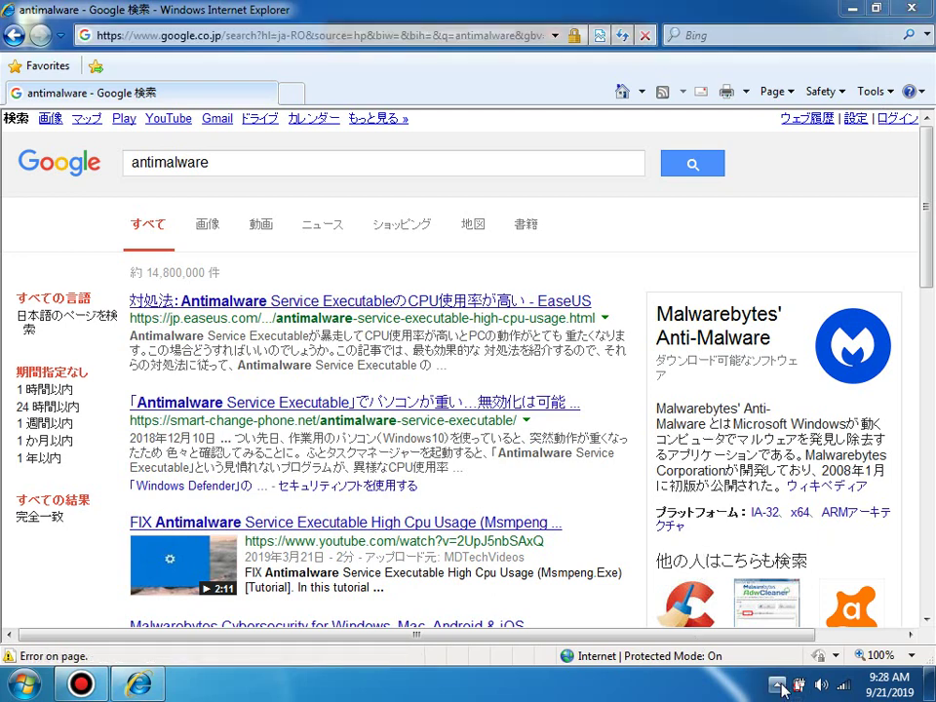
pyautogui.click(807, 592)
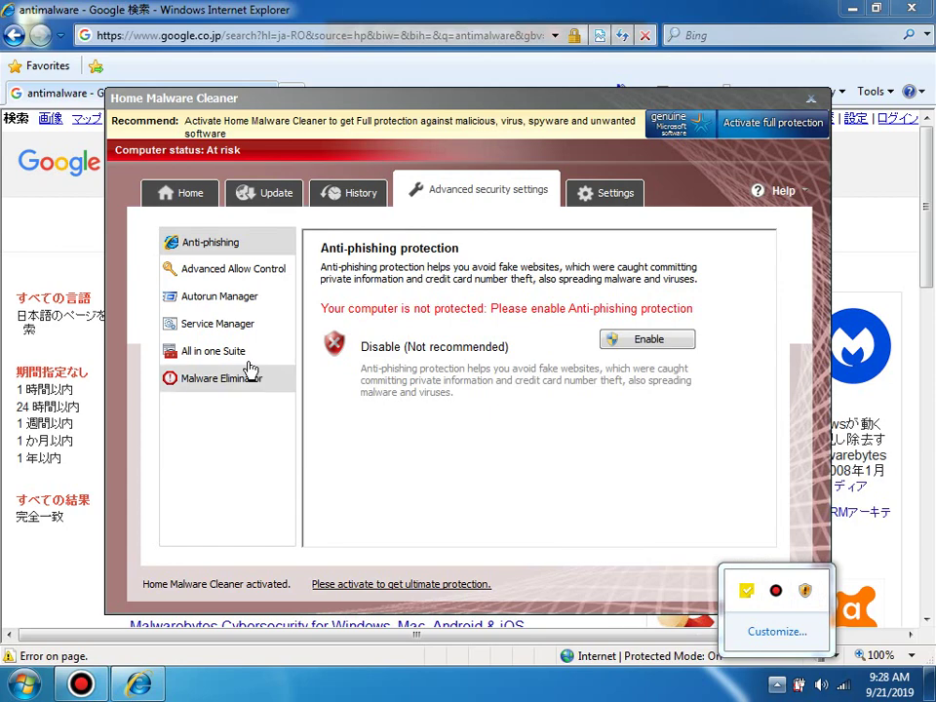
pyautogui.click(250, 306)
pyautogui.click(247, 325)
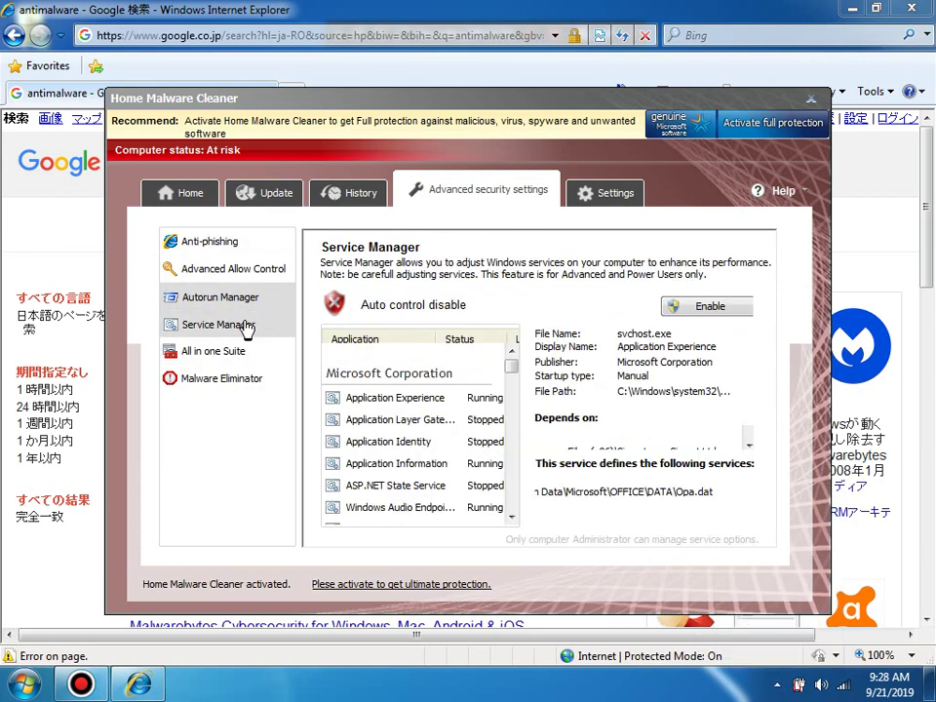
pyautogui.click(229, 353)
pyautogui.click(227, 375)
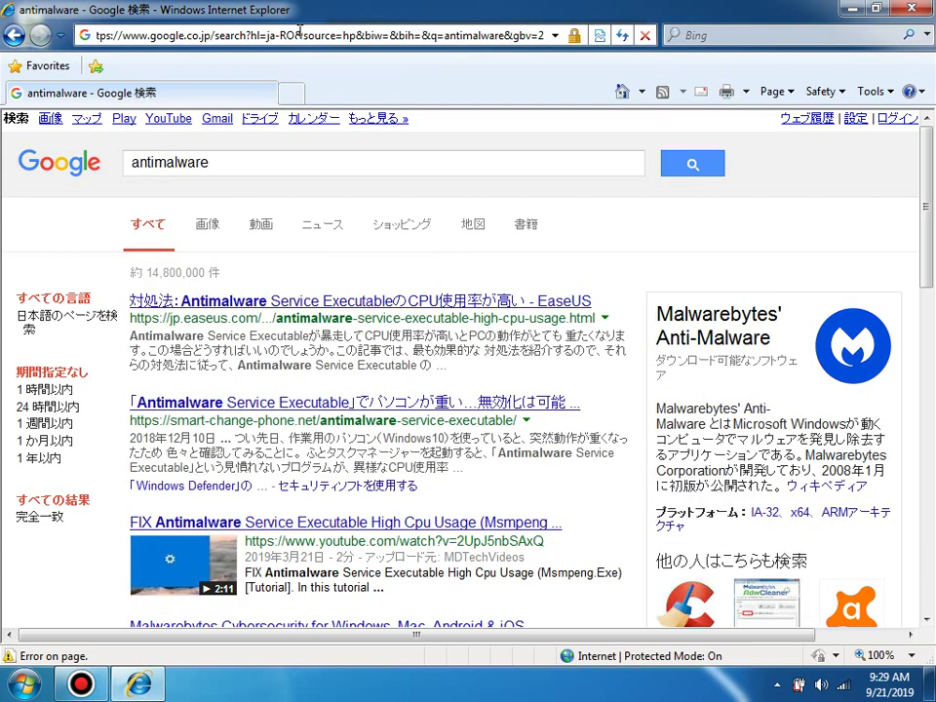
# Step: Load bing.com and search for 'removal rogue av'
pyautogui.click(299, 31)
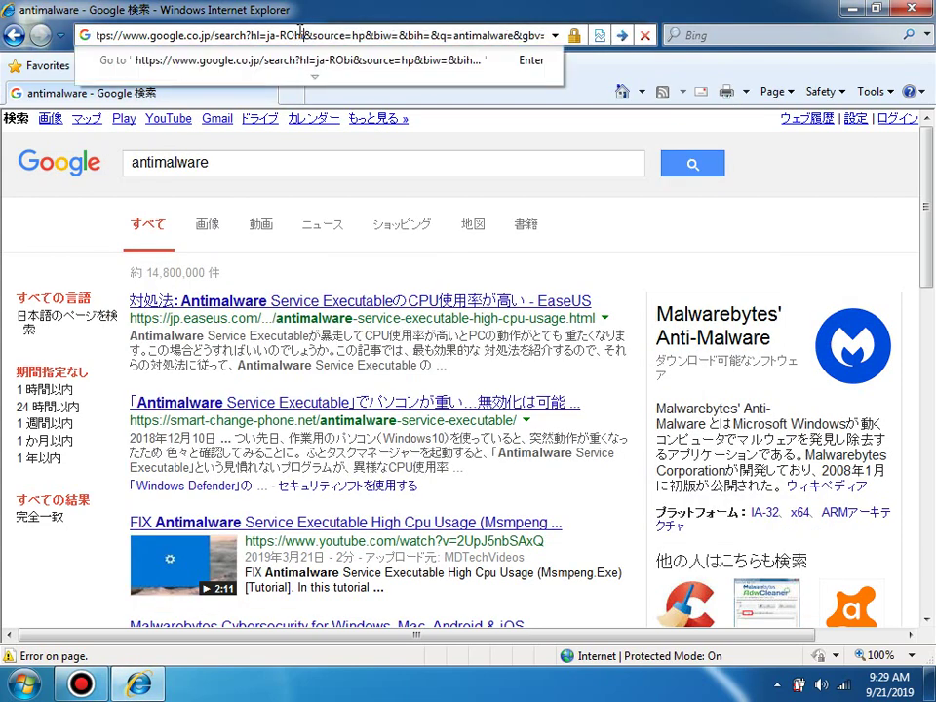
pyautogui.click(205, 93)
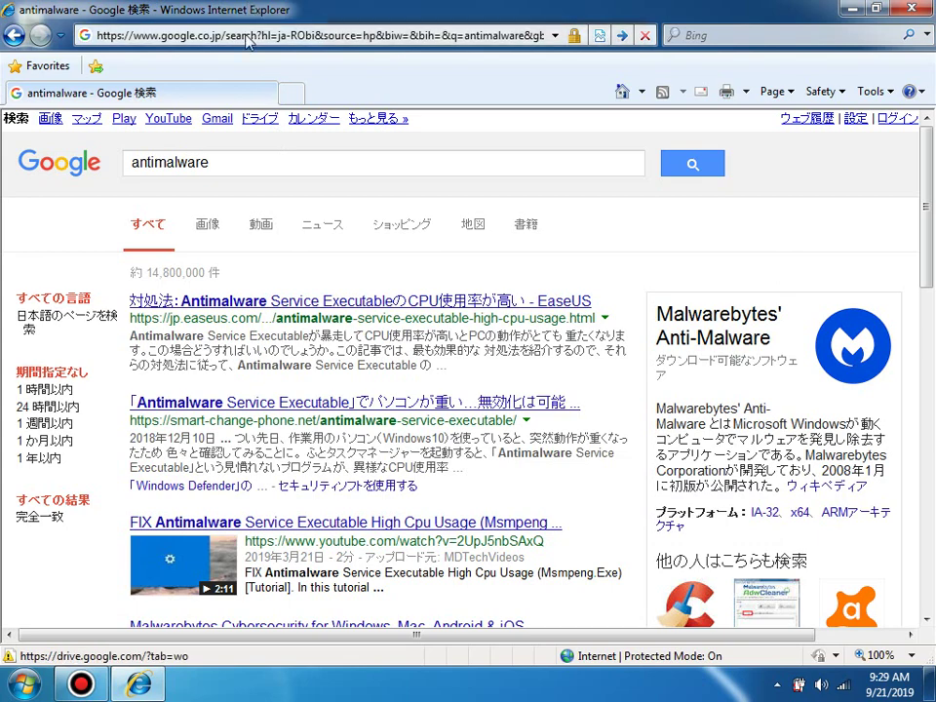
pyautogui.click(245, 36)
pyautogui.write('bing.com')
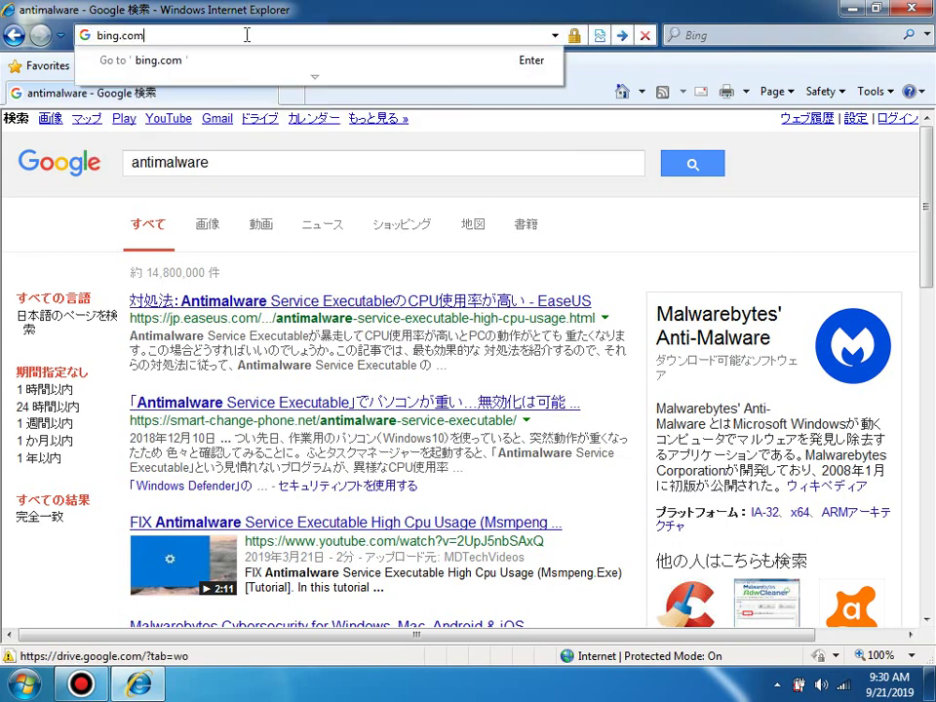
pyautogui.press('Return')
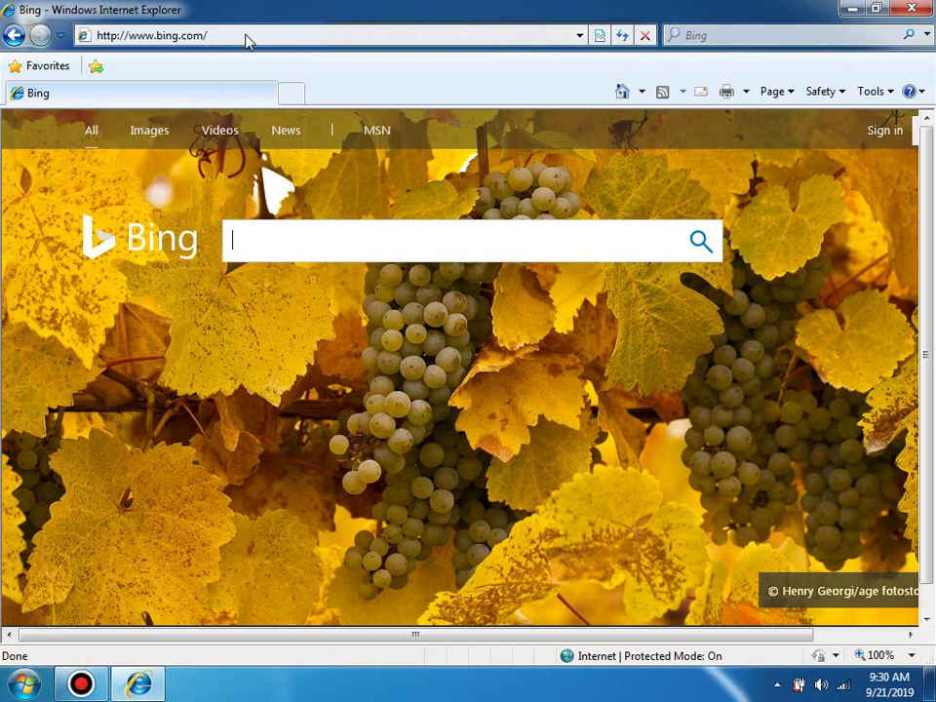
pyautogui.write('removal rogue av')
pyautogui.press('Return')
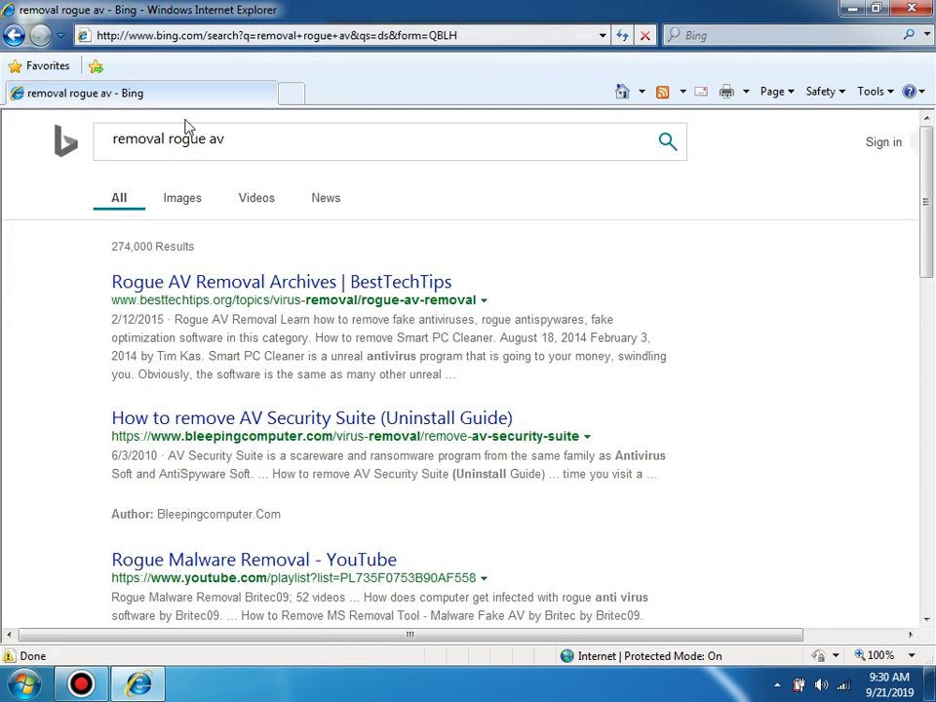
# Step: Load microsoft.com, then close Internet Explorer
pyautogui.click(198, 36)
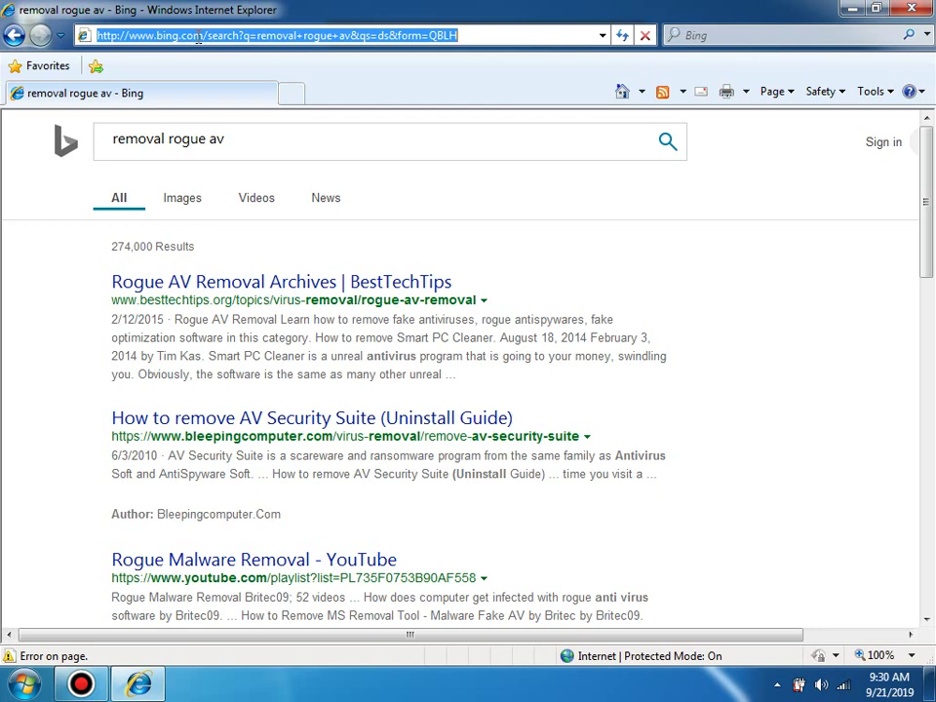
pyautogui.write('microsoft.')
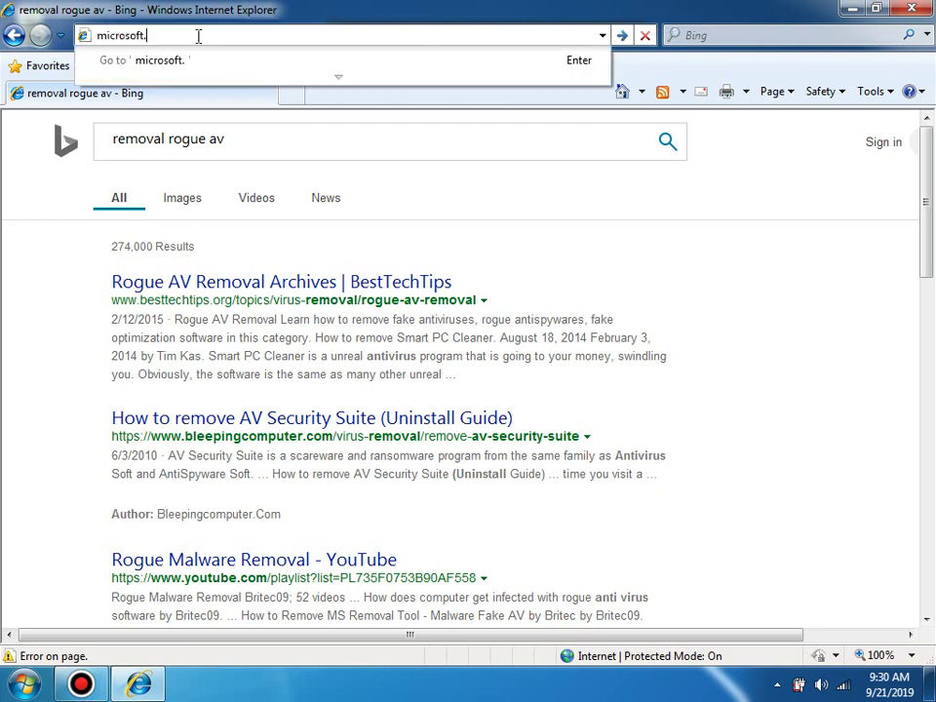
pyautogui.write('com')
pyautogui.press('Return')
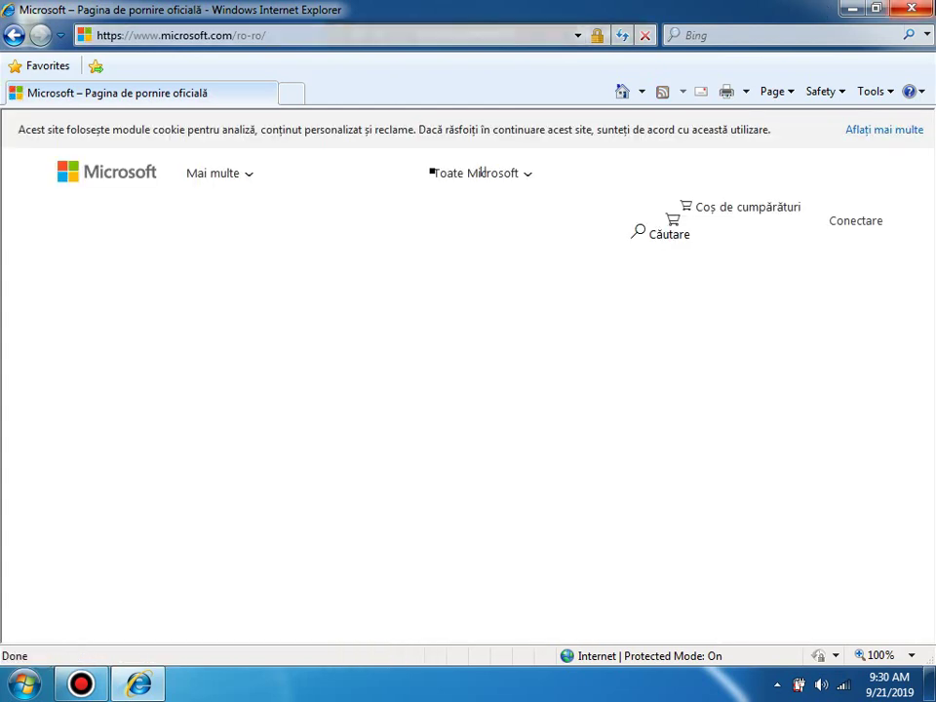
pyautogui.click(912, 10)
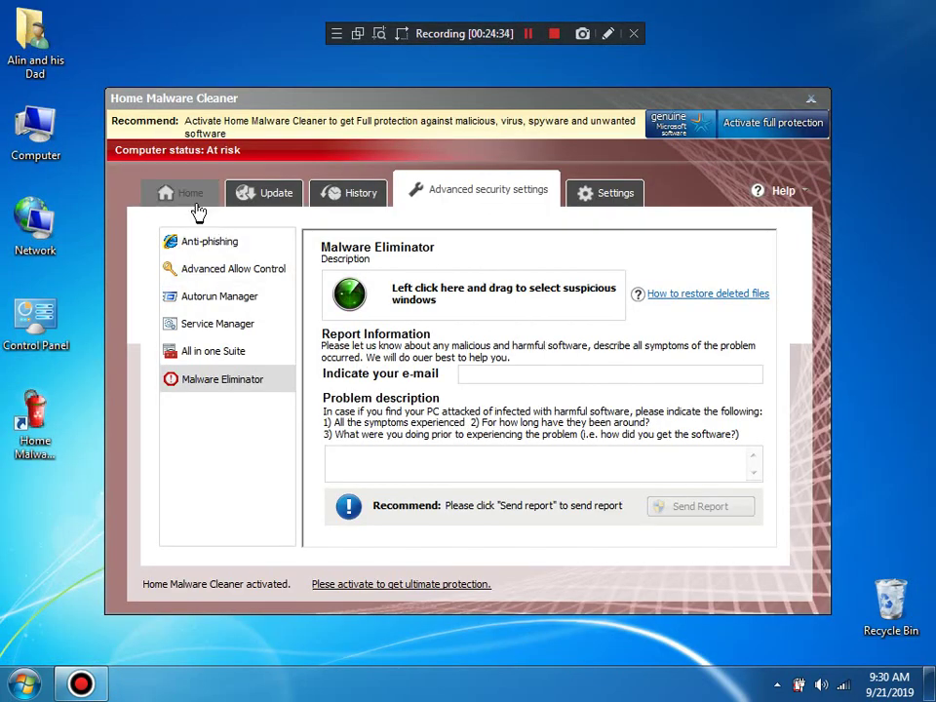
# Step: Switch Home Malware Cleaner to its Home page showing At risk, then open the Start menu
pyautogui.click(196, 208)
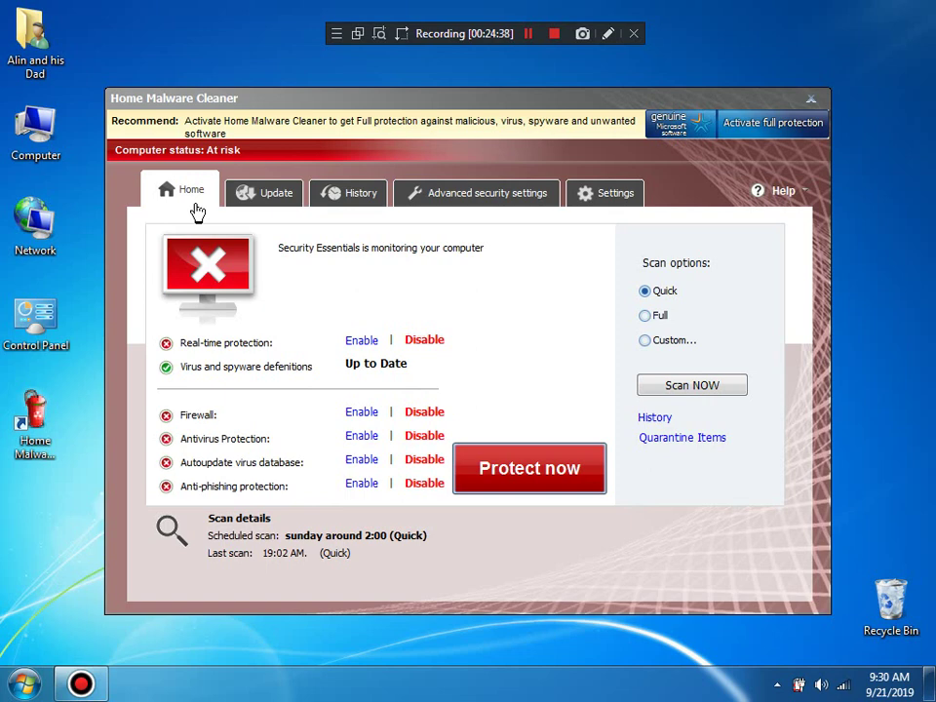
pyautogui.click(21, 682)
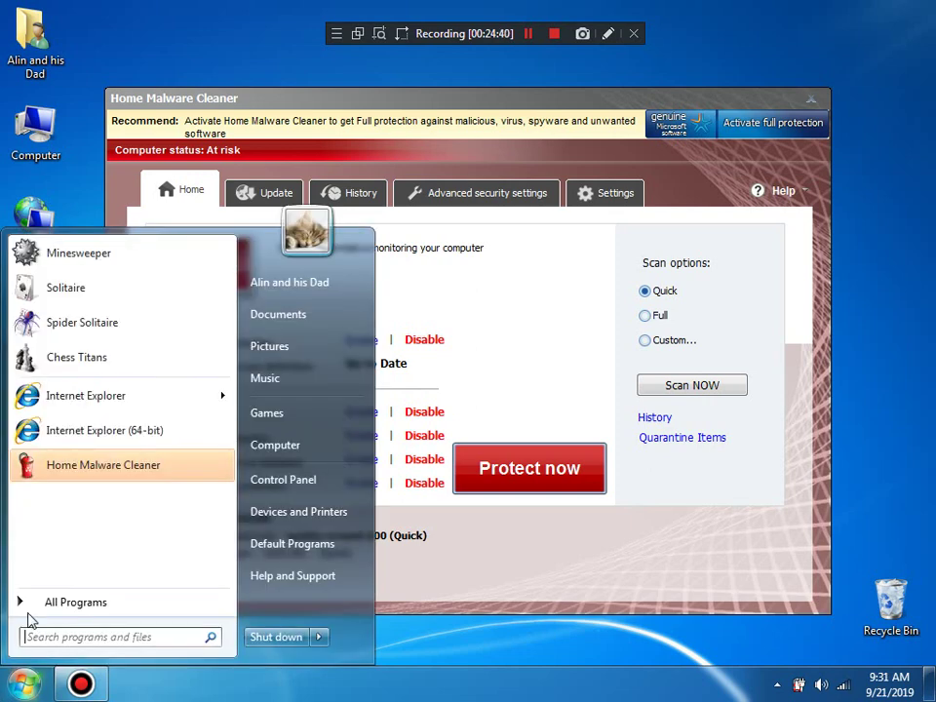
# Step: Open the Games folder, launch Internet Backgammon and start an online match
pyautogui.click(250, 420)
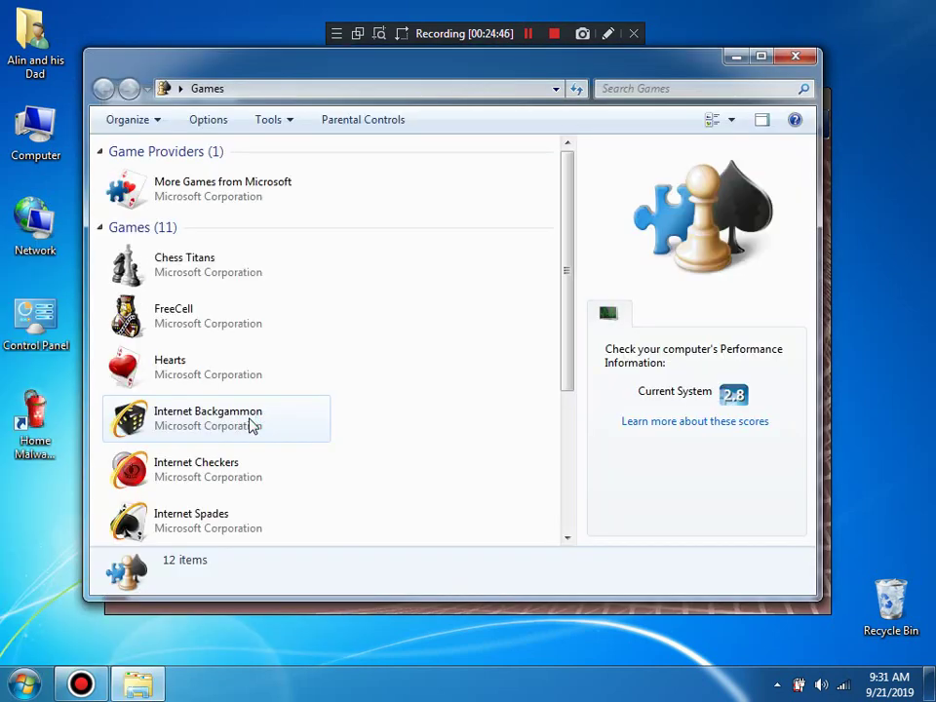
pyautogui.moveTo(250, 426); pyautogui.dragTo(275, 470)
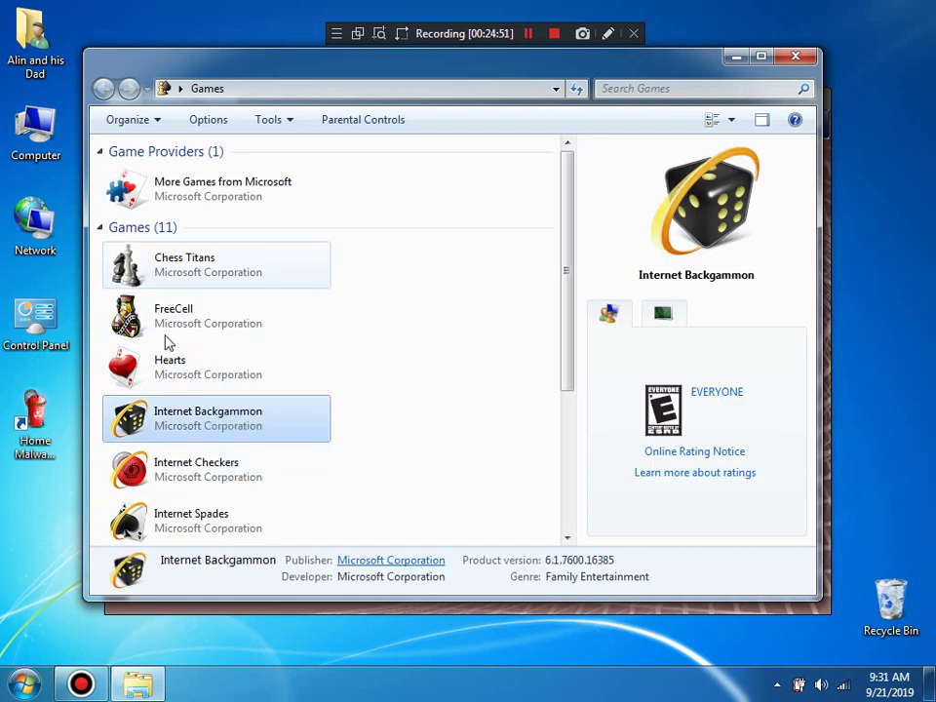
pyautogui.click(147, 271)
pyautogui.doubleClick(192, 413)
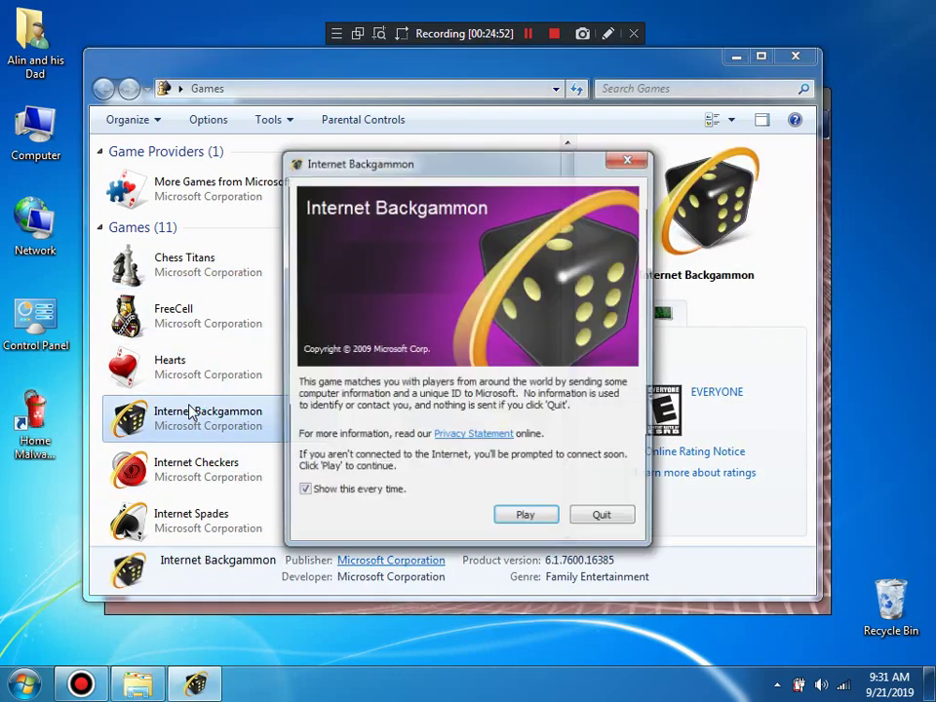
pyautogui.click(525, 517)
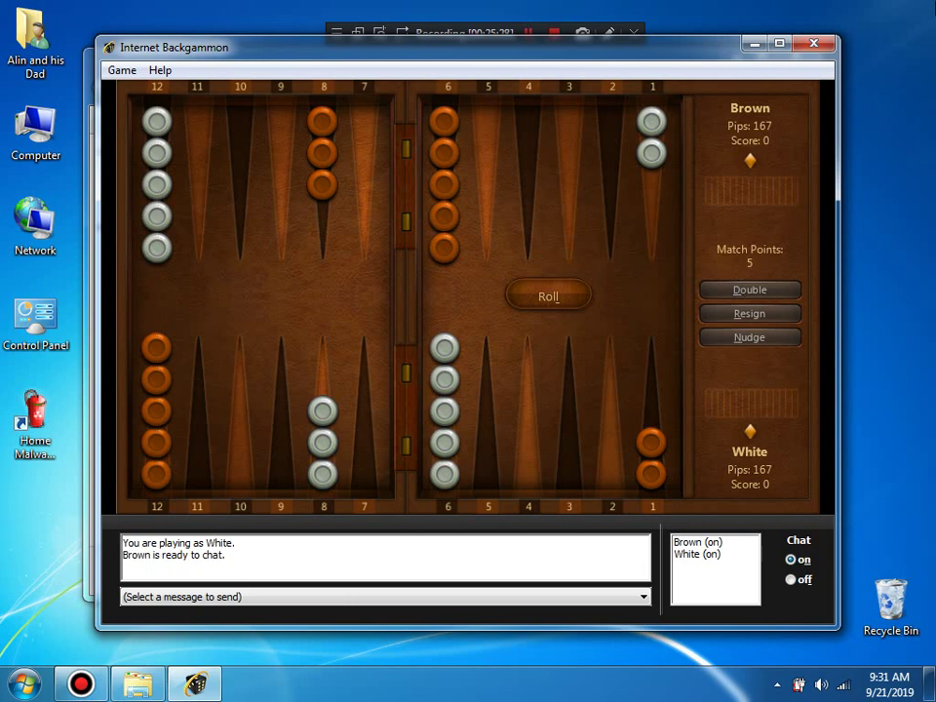
# Step: Close and leave the backgammon game, then select Chess Titans in the games list
pyautogui.click(813, 43)
pyautogui.click(445, 379)
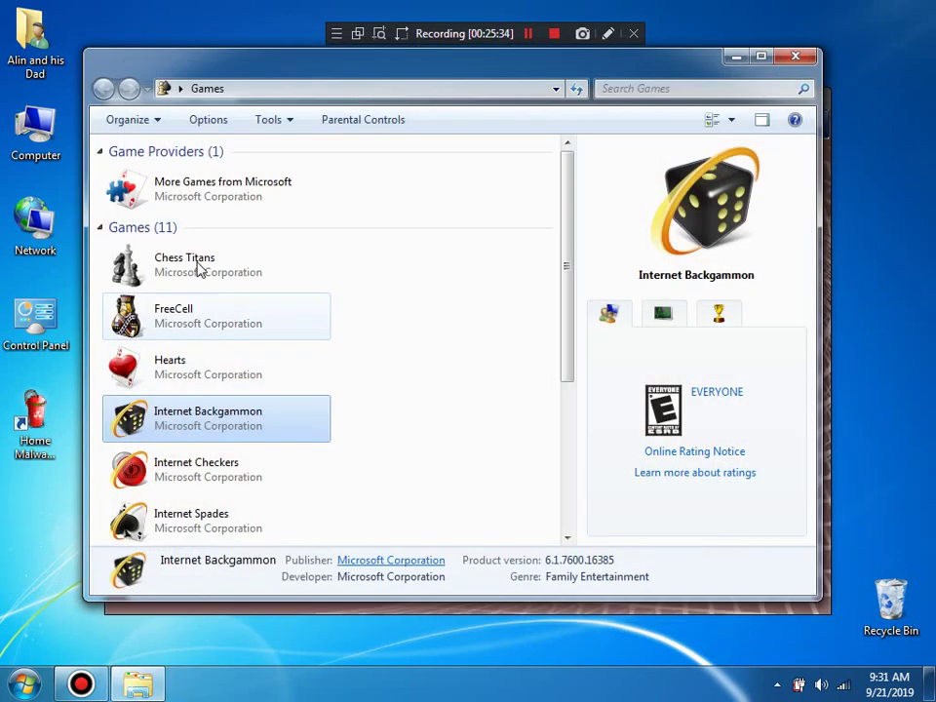
pyautogui.click(195, 274)
# Step: Launch Chess Titans, then close the Games window, the difficulty prompt, and Chess Titans itself
pyautogui.doubleClick(195, 274)
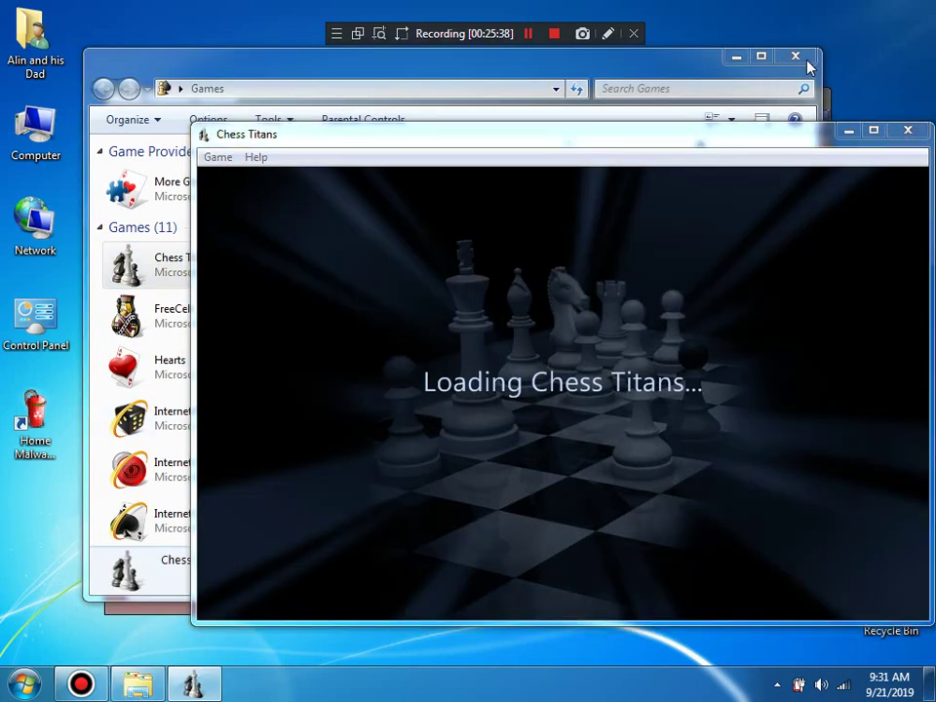
pyautogui.click(806, 58)
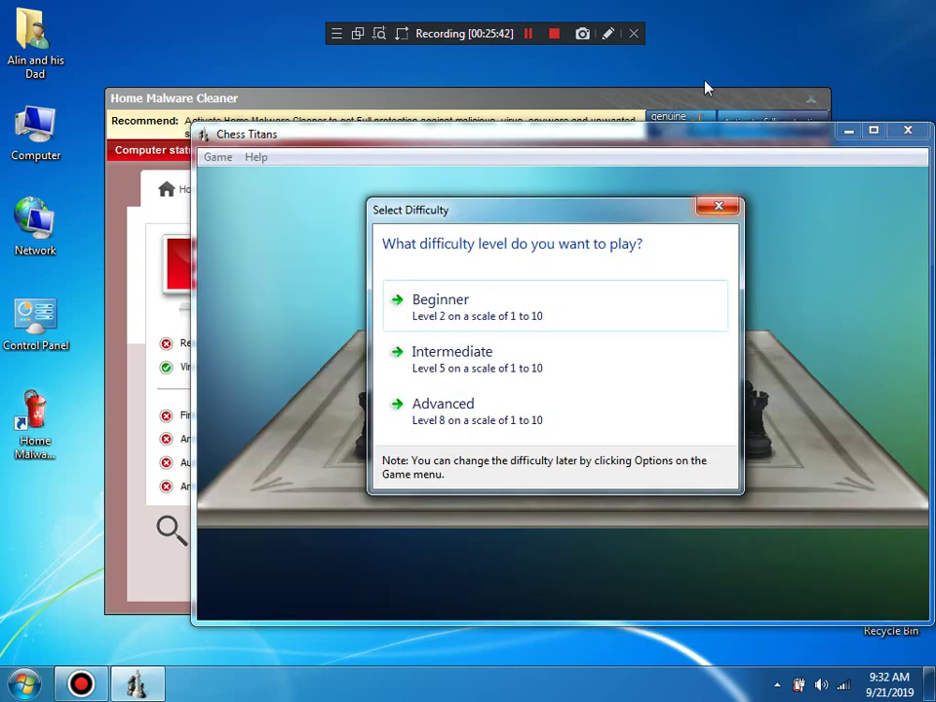
pyautogui.click(717, 209)
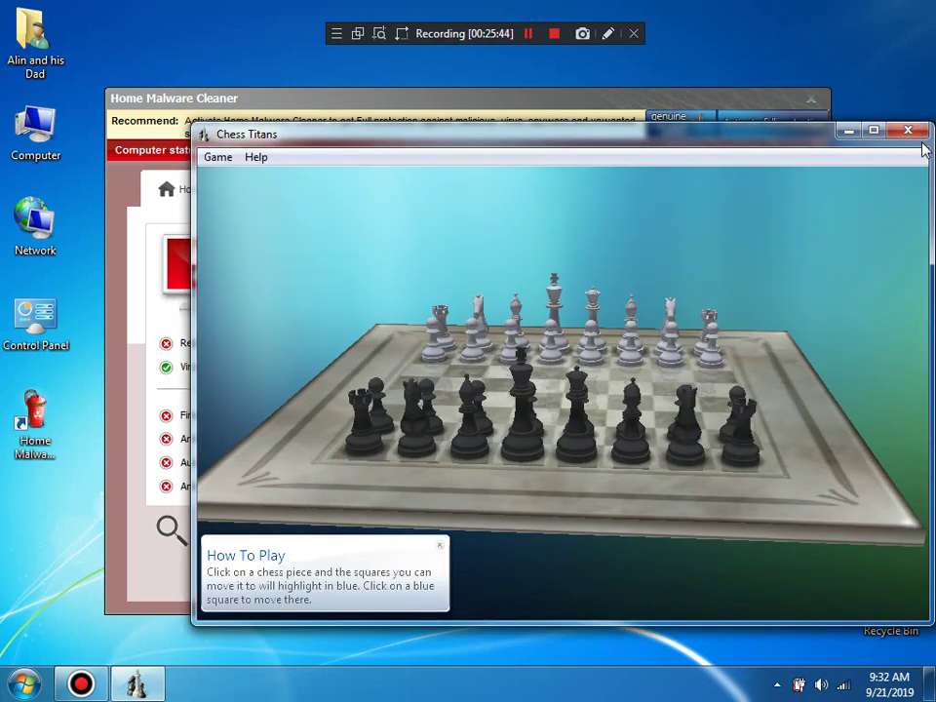
pyautogui.click(907, 129)
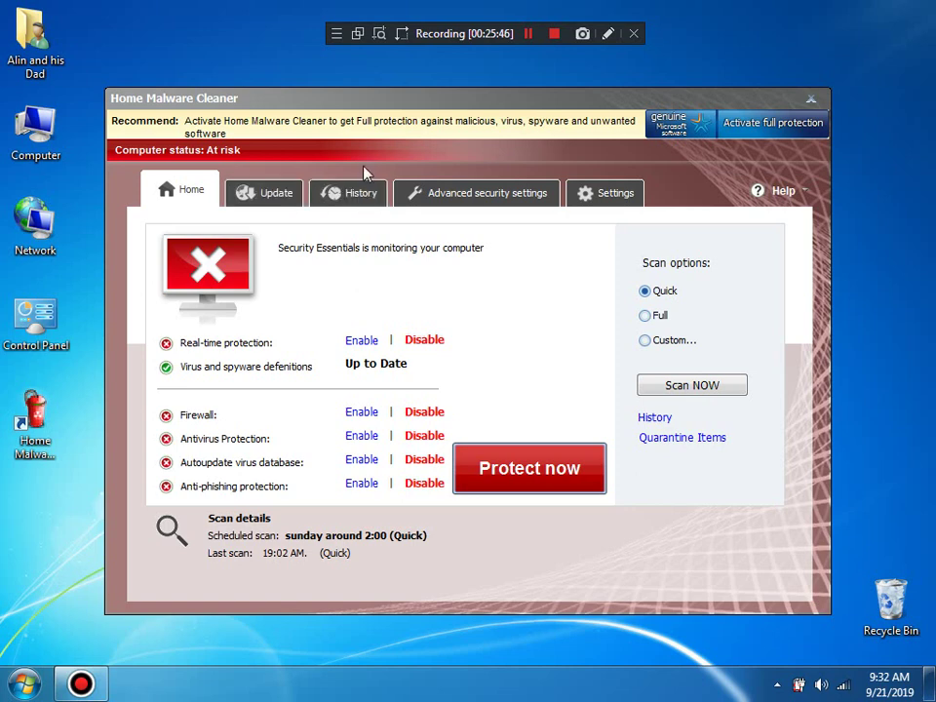
# Step: Enable default action, pre-scan update checks and automatic scanning, then dismiss the trial nag unprotected
pyautogui.click(595, 202)
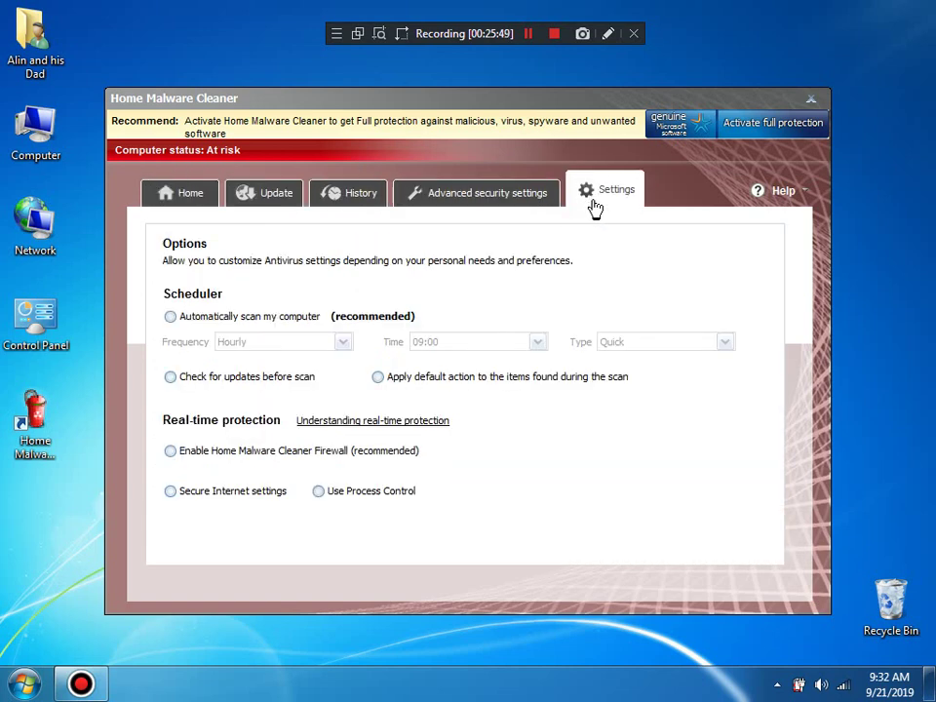
pyautogui.click(427, 380)
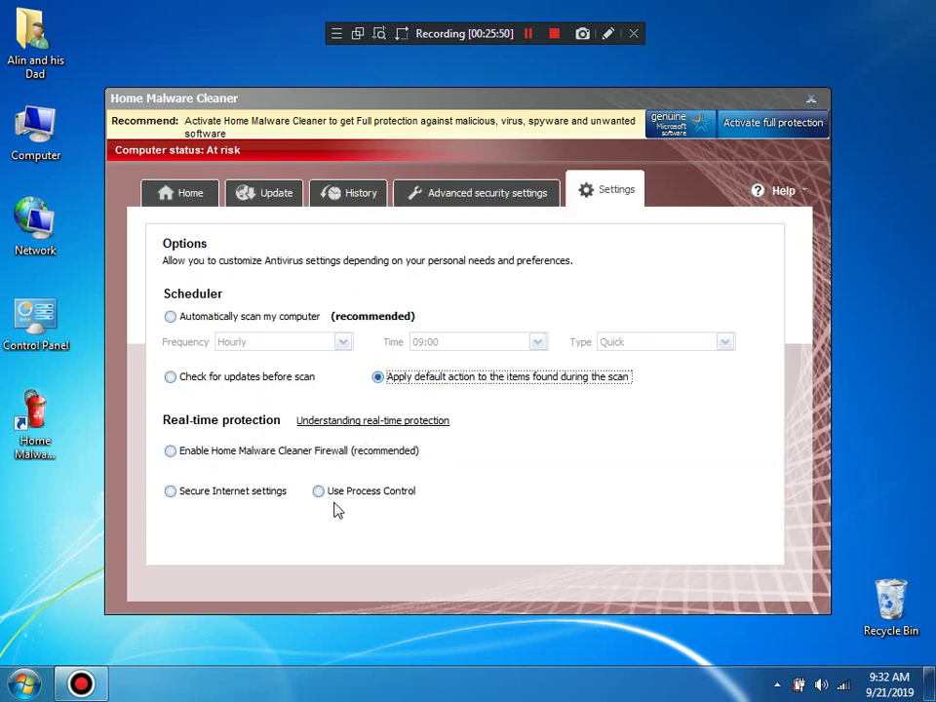
pyautogui.click(235, 379)
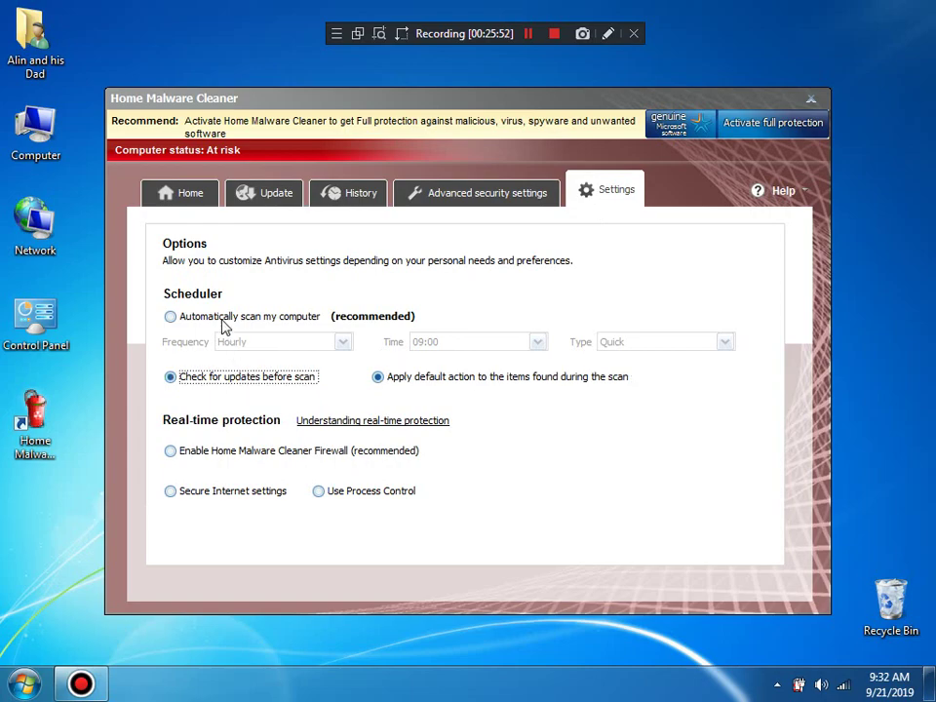
pyautogui.click(225, 317)
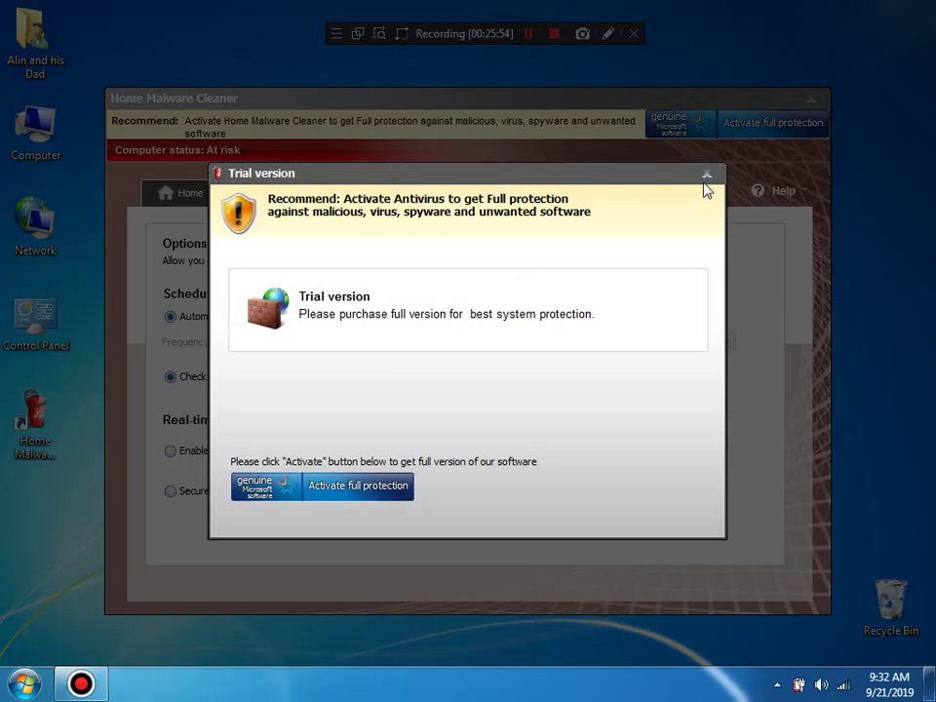
pyautogui.click(706, 174)
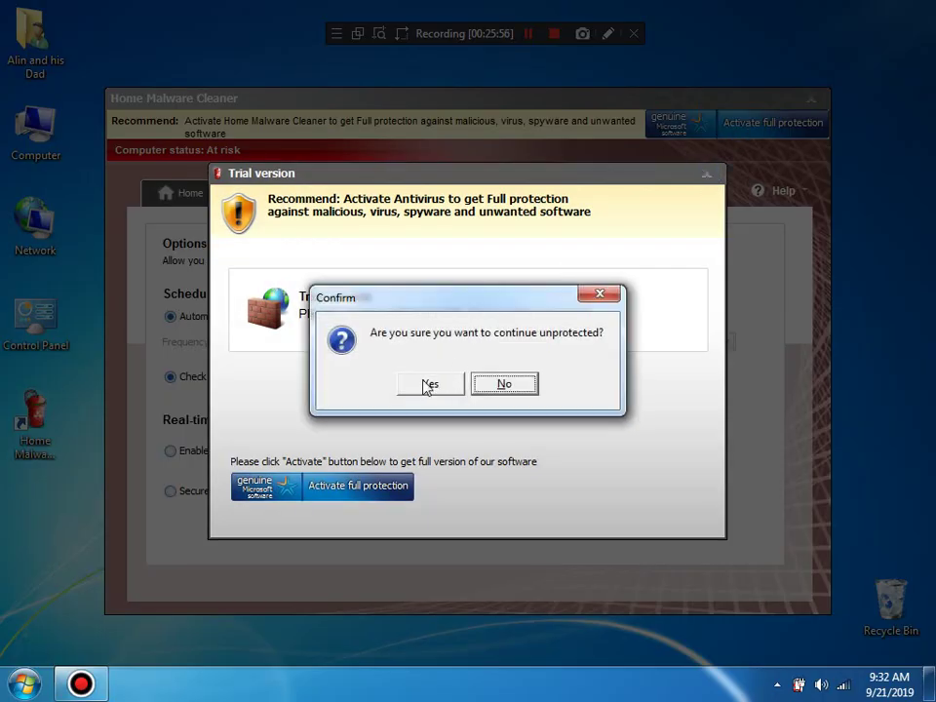
pyautogui.click(429, 383)
# Step: Try turning on the firewall, dismiss the nag again, and launch Spider Solitaire
pyautogui.click(277, 455)
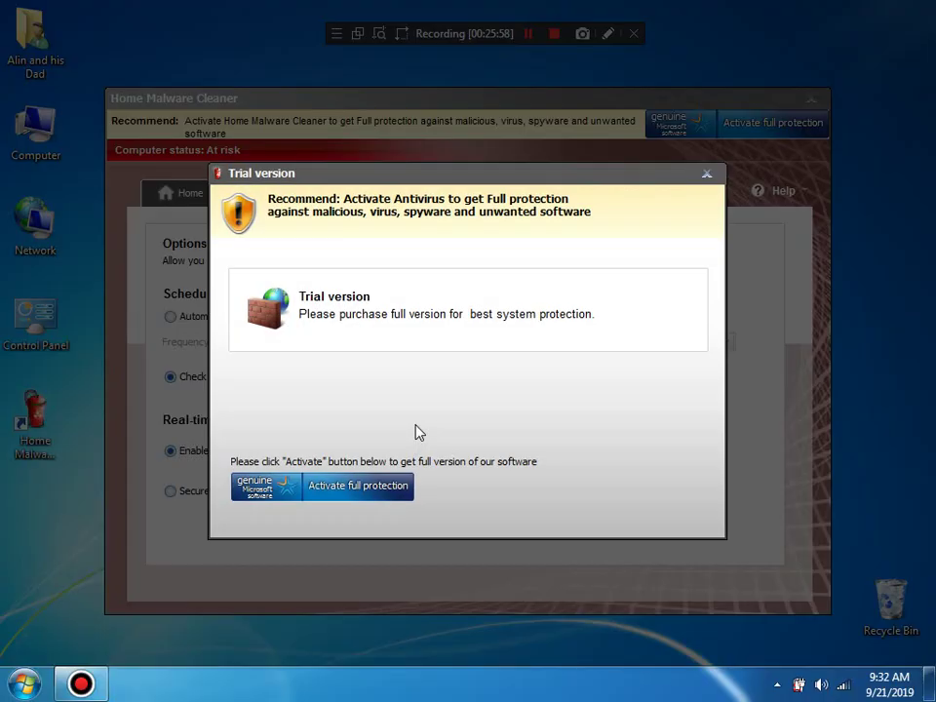
pyautogui.click(706, 173)
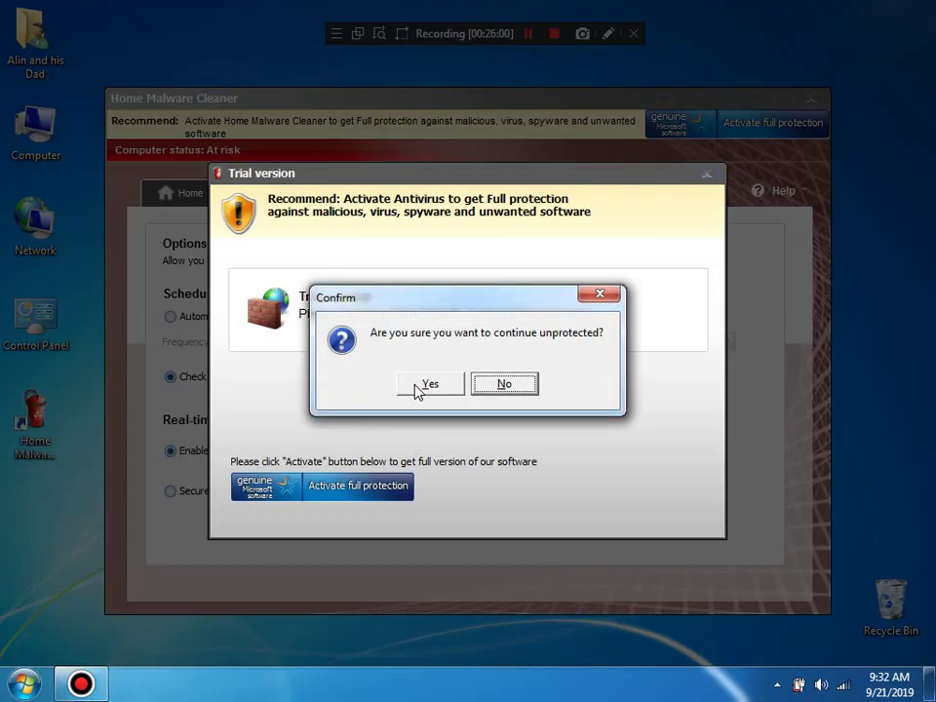
pyautogui.click(429, 383)
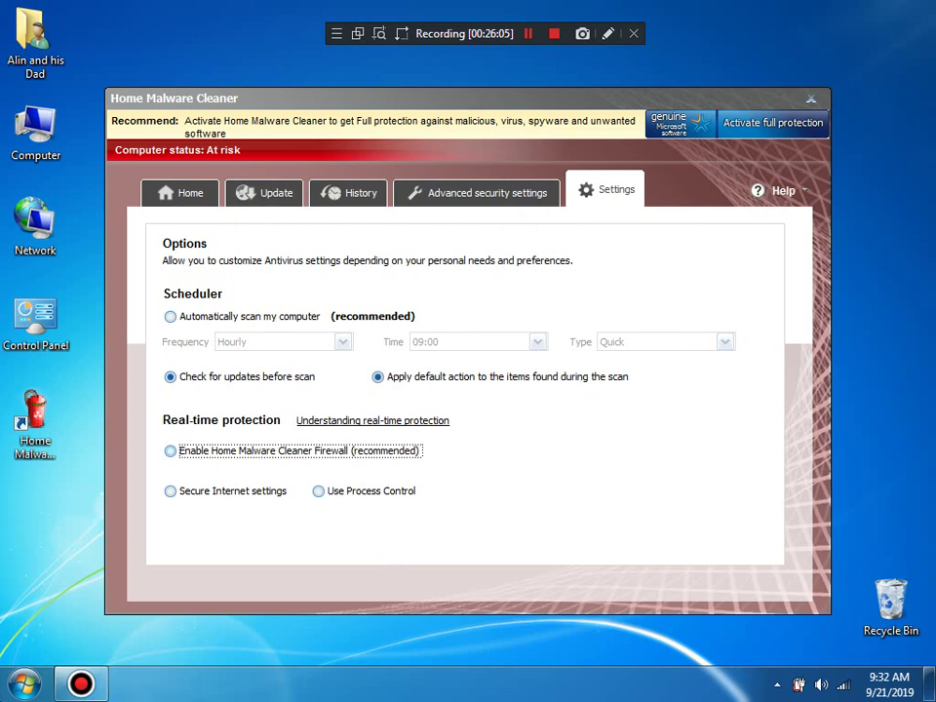
pyautogui.press('super')
pyautogui.click(128, 325)
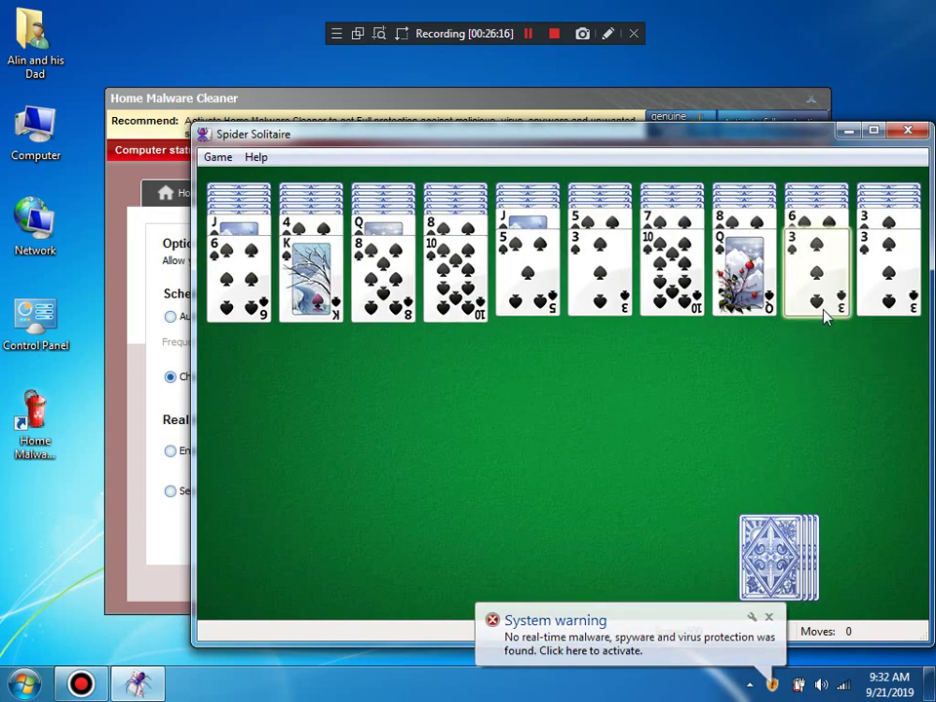
# Step: Move the queen of spades onto column 2's king, then quit Spider Solitaire without saving
pyautogui.moveTo(825, 313); pyautogui.dragTo(889, 288)
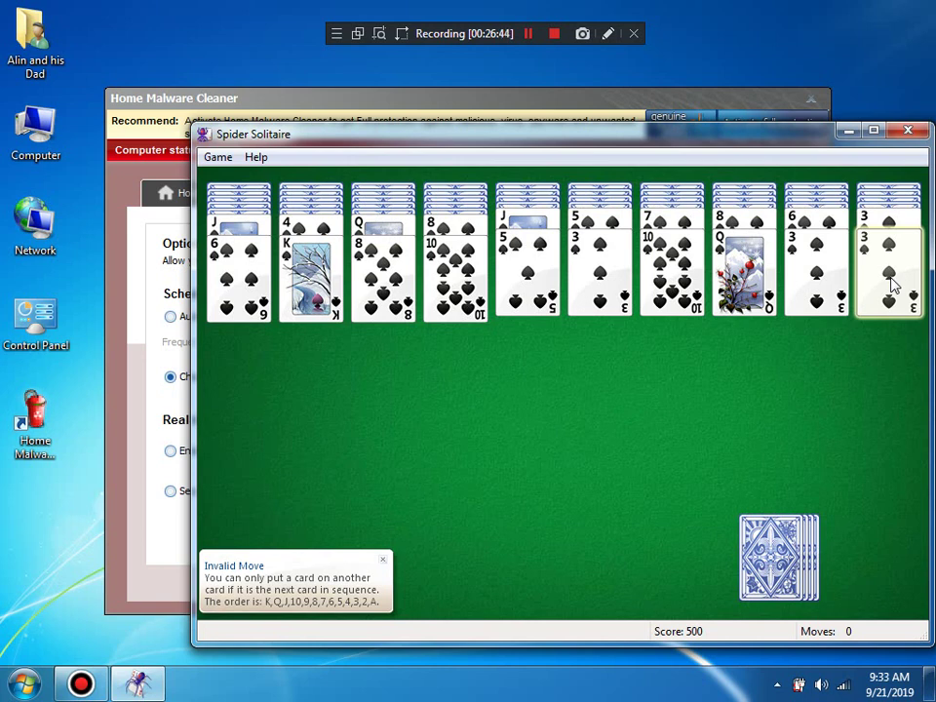
pyautogui.press('h')
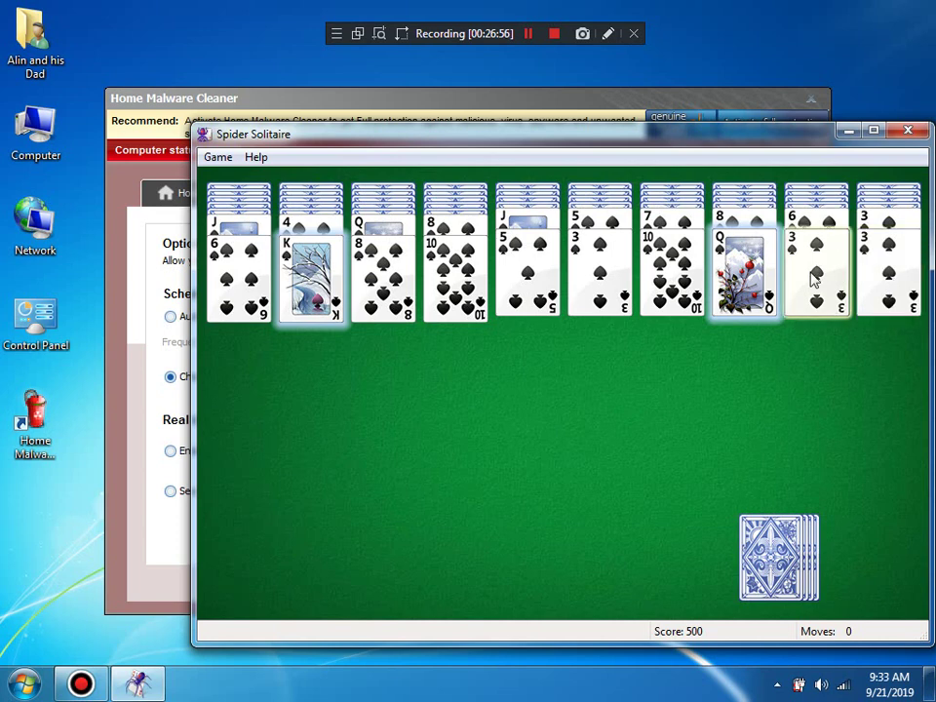
pyautogui.moveTo(727, 296); pyautogui.dragTo(450, 309)
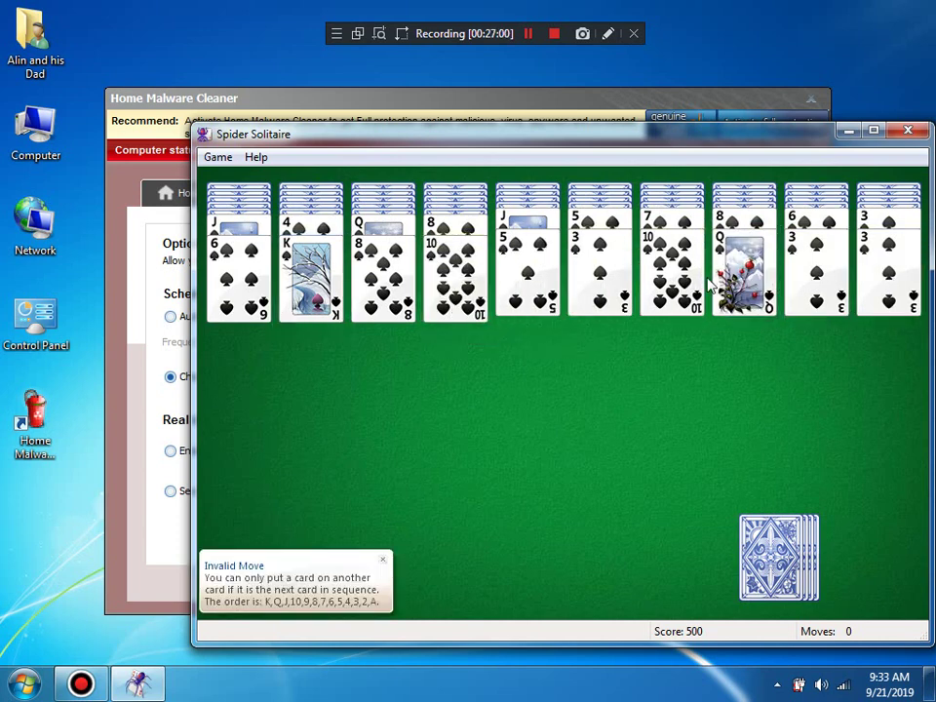
pyautogui.moveTo(741, 283); pyautogui.dragTo(297, 282)
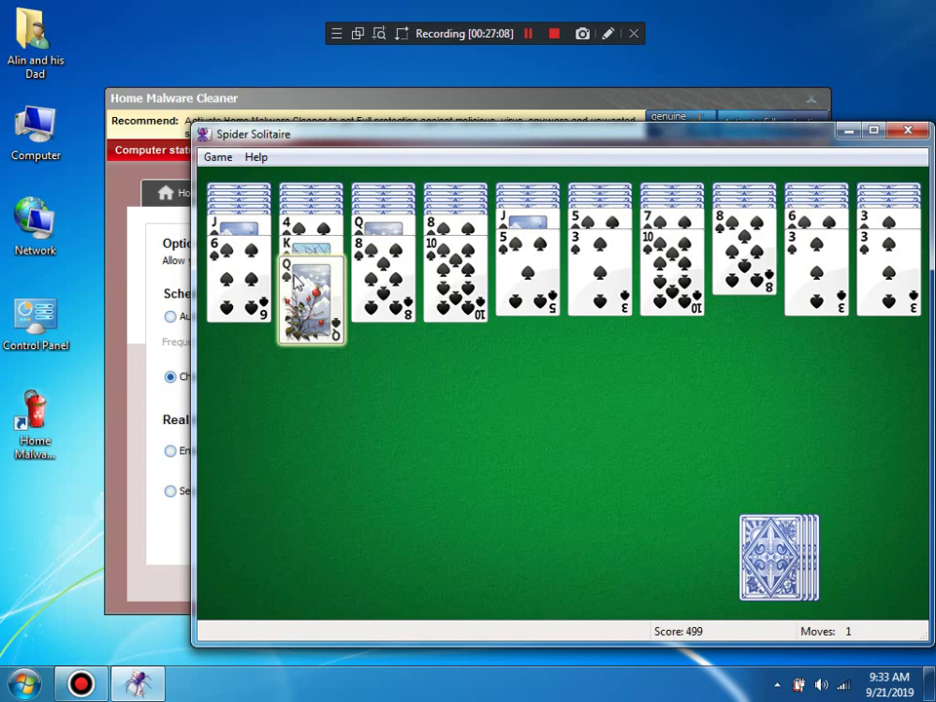
pyautogui.click(908, 130)
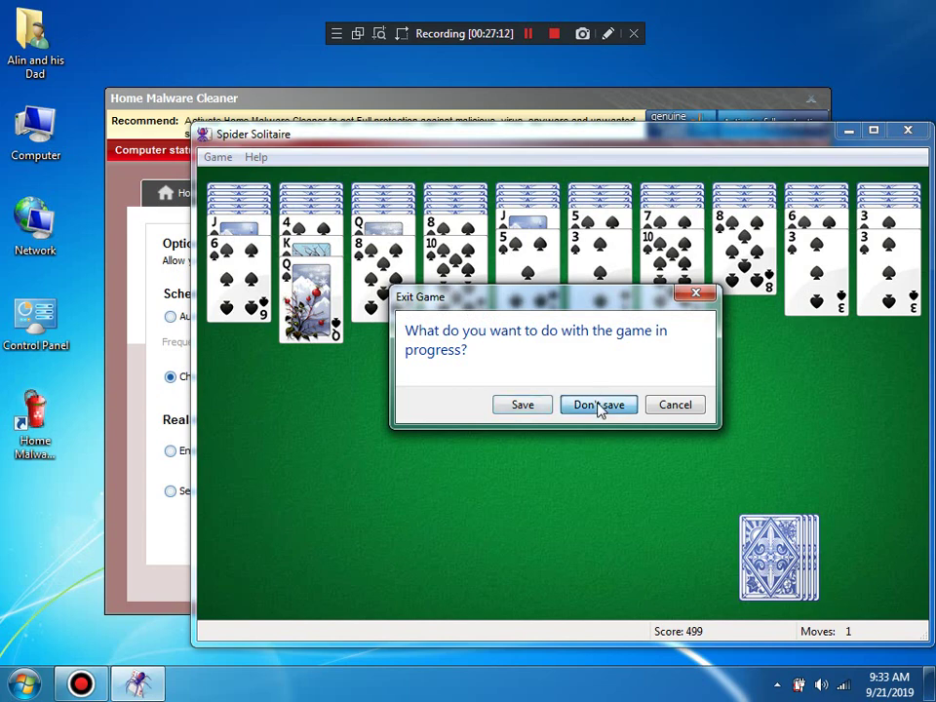
pyautogui.click(601, 407)
# Step: Run regedit from the Win+R dialog to open the Registry Editor
pyautogui.press('super')
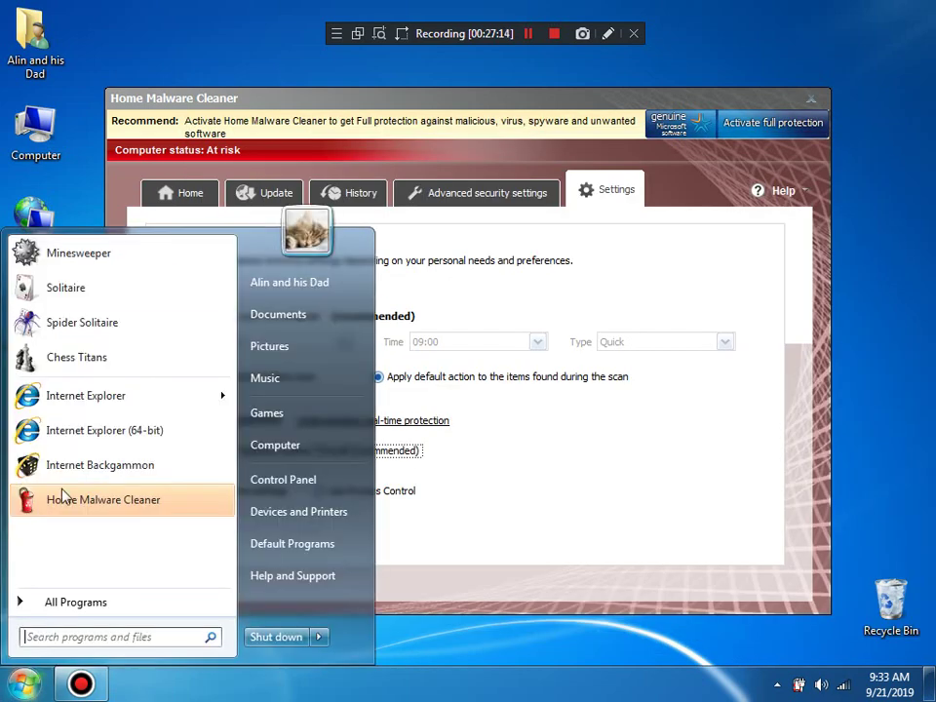
pyautogui.press('Escape')
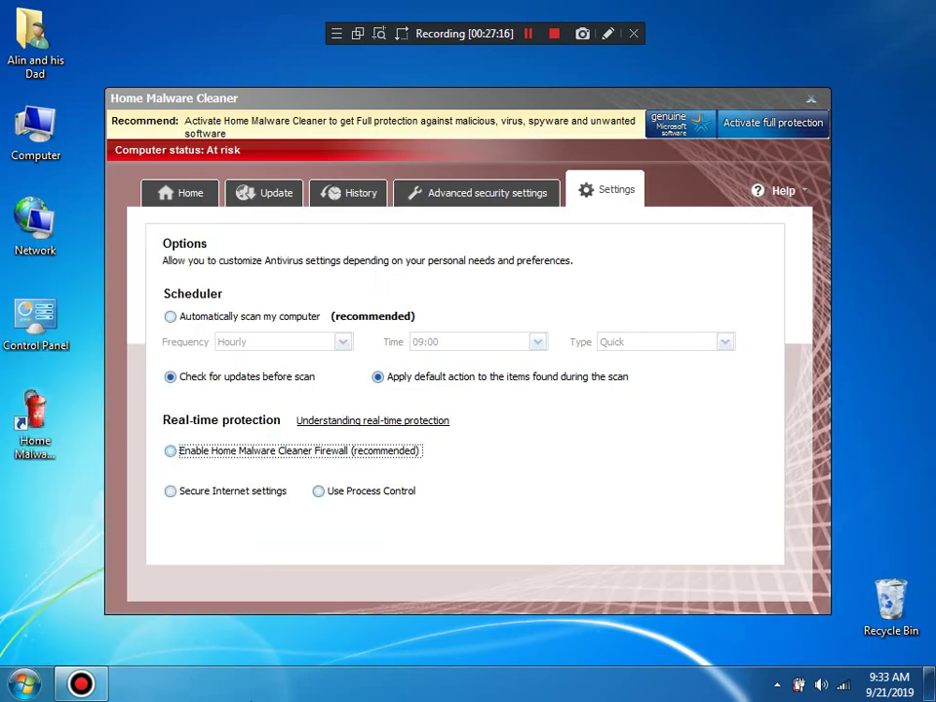
pyautogui.press('super+r')
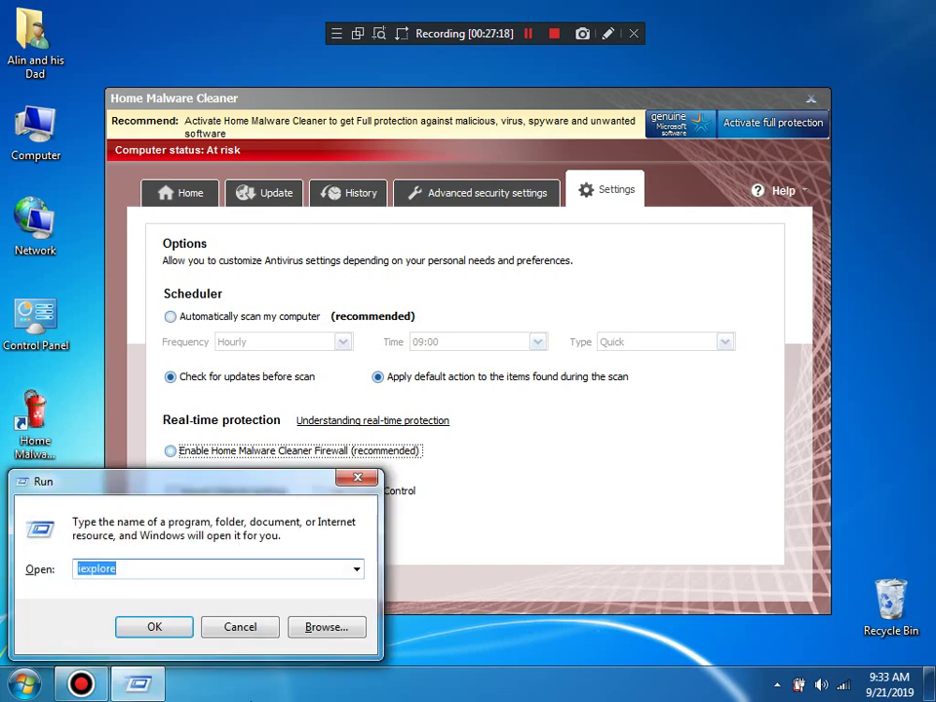
pyautogui.write('regedit')
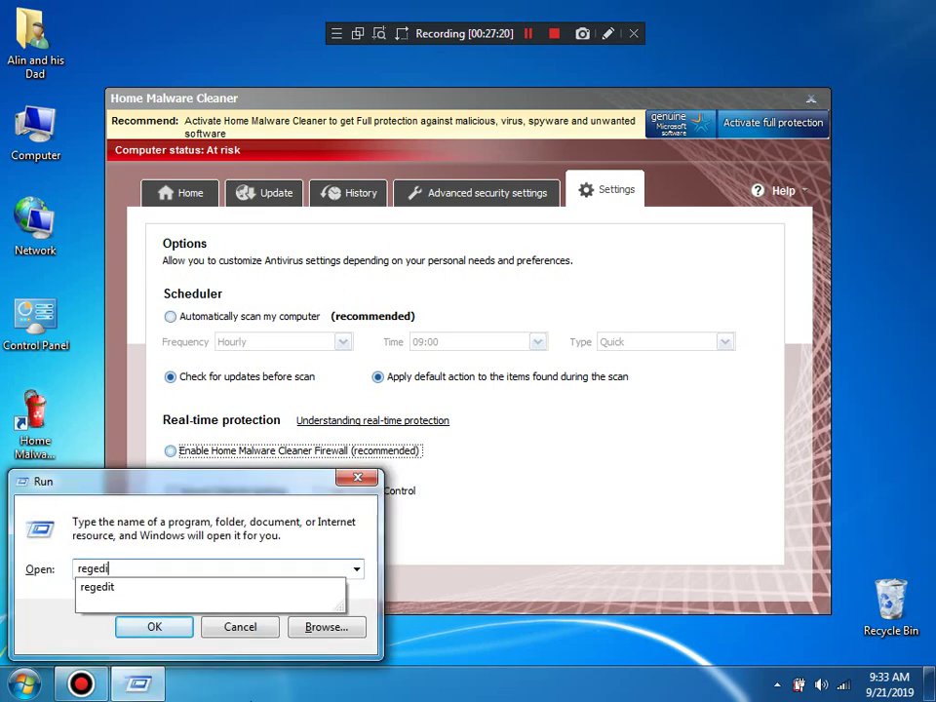
pyautogui.press('Escape')
pyautogui.press('Return')
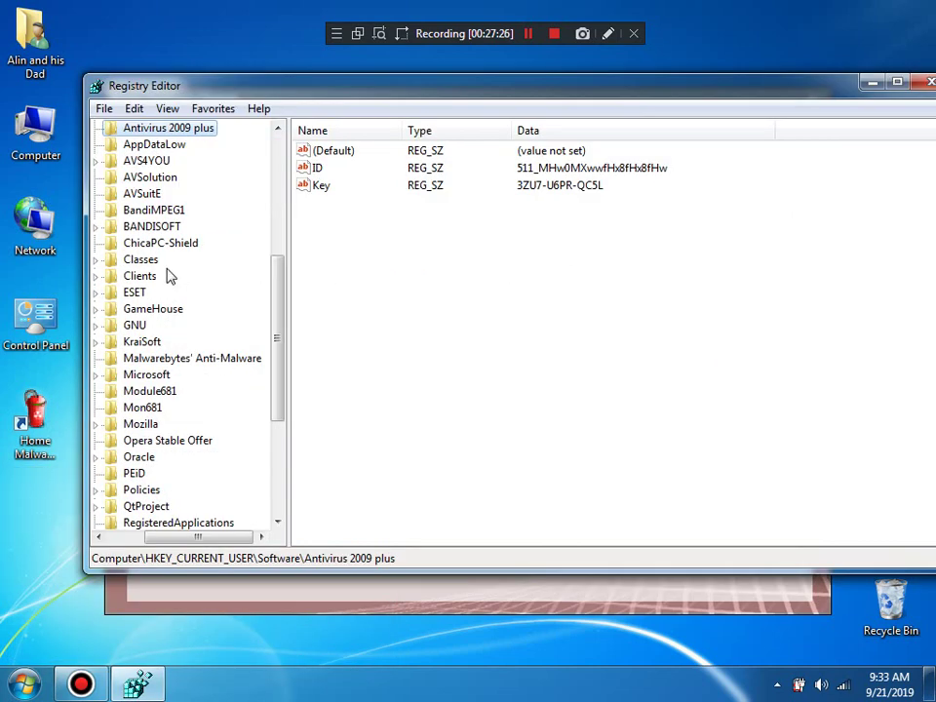
# Step: Browse the A88681, AVSuitE and AVSolution keys under HKEY_CURRENT_USER\Software
pyautogui.moveTo(281, 317); pyautogui.dragTo(279, 292)
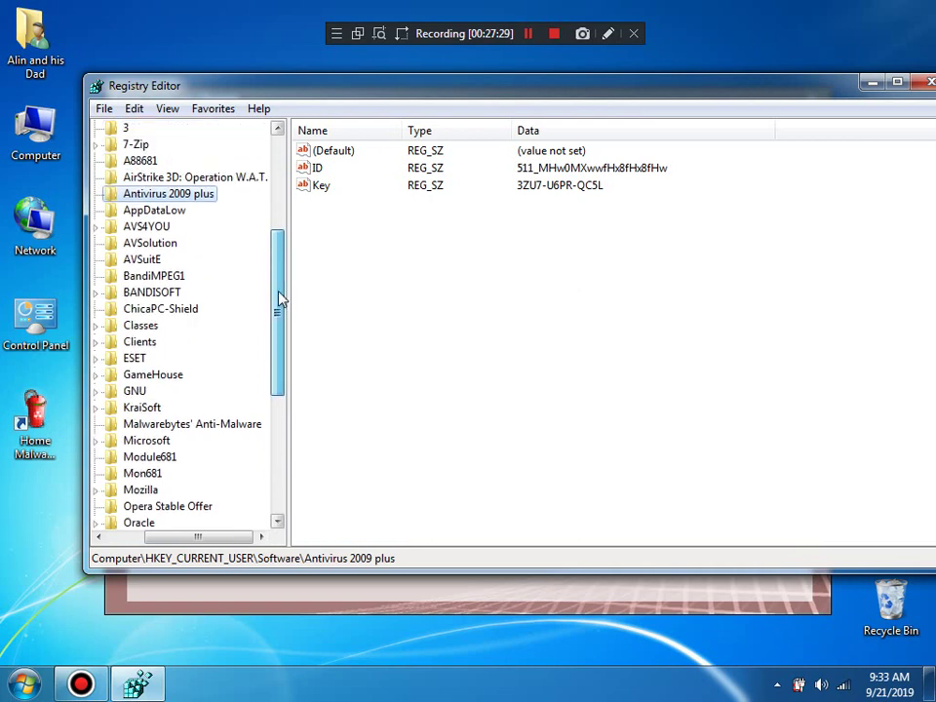
pyautogui.click(198, 179)
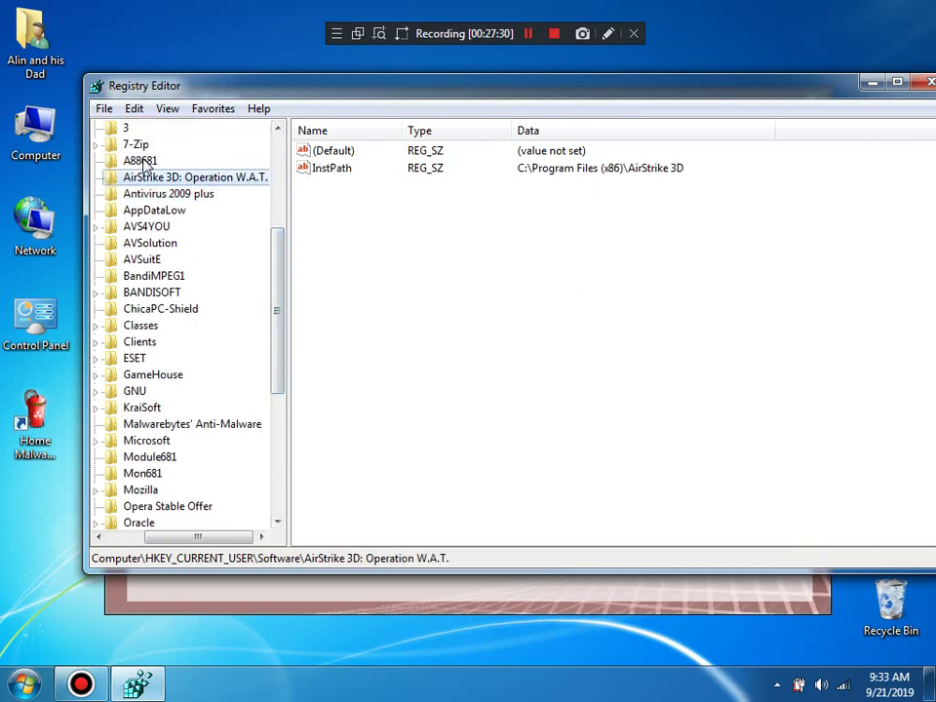
pyautogui.click(143, 163)
pyautogui.click(125, 128)
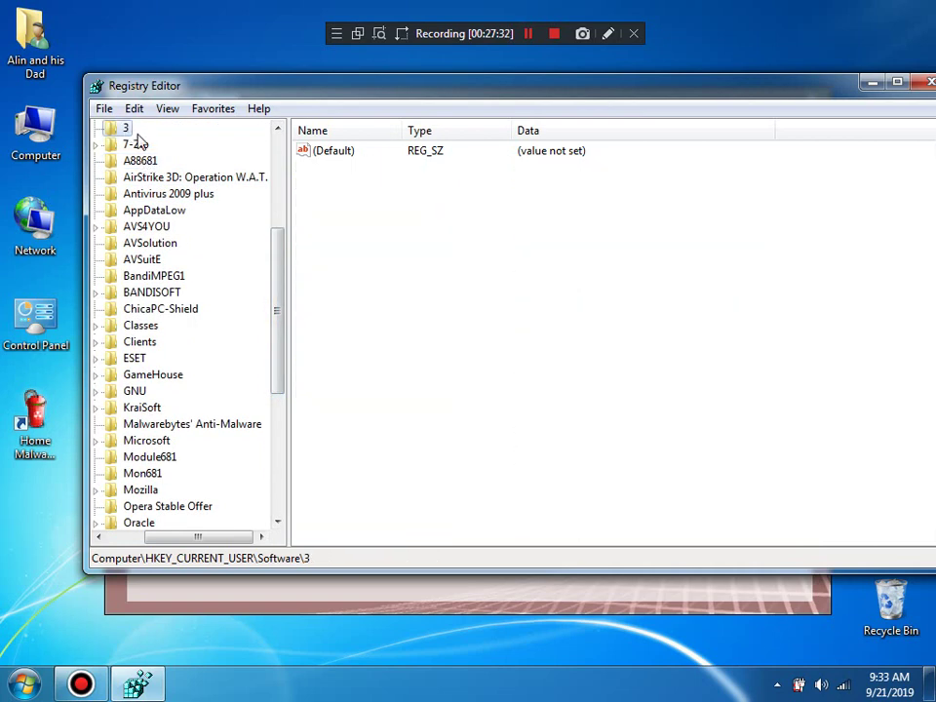
pyautogui.moveTo(280, 261); pyautogui.dragTo(273, 229)
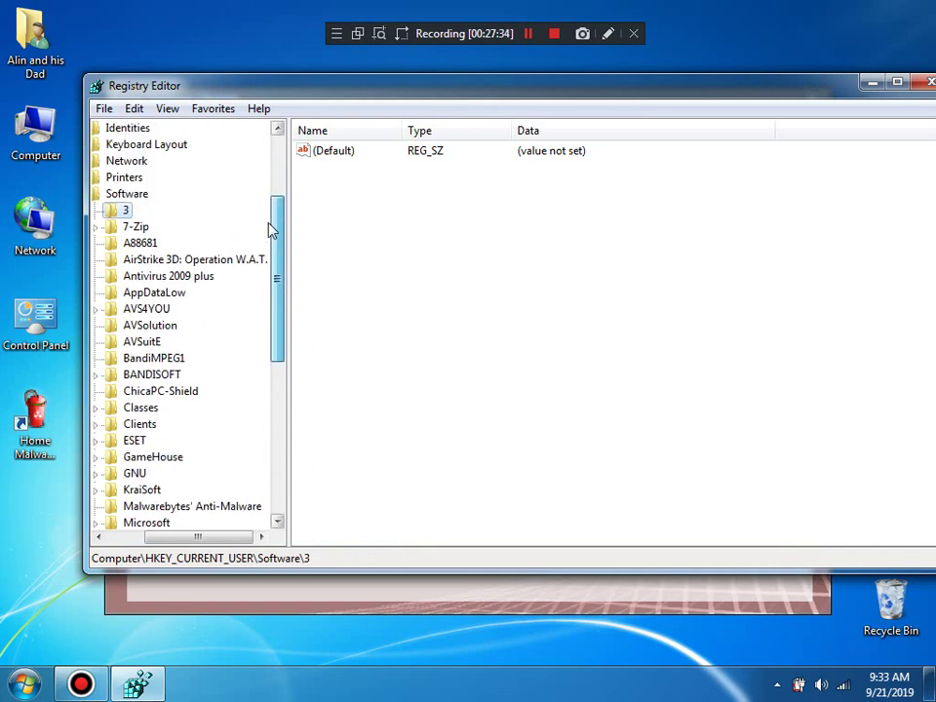
pyautogui.click(137, 243)
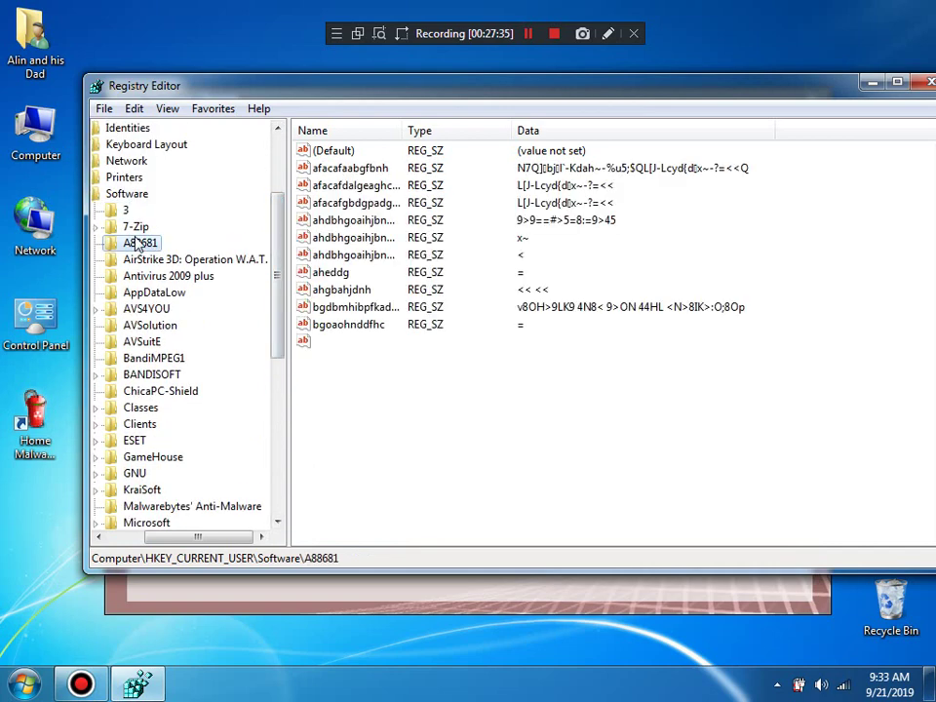
pyautogui.click(130, 340)
pyautogui.click(135, 328)
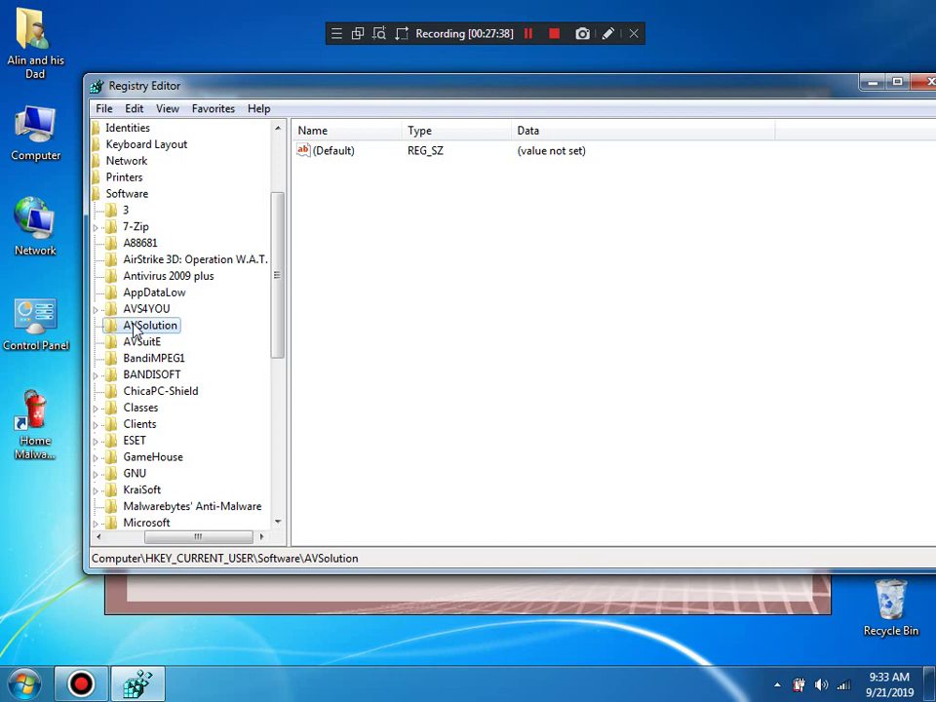
# Step: Expand HKEY_LOCAL_MACHINE\SOFTWARE\Wow6432Node, then close the Registry Editor
pyautogui.moveTo(186, 538); pyautogui.dragTo(167, 539)
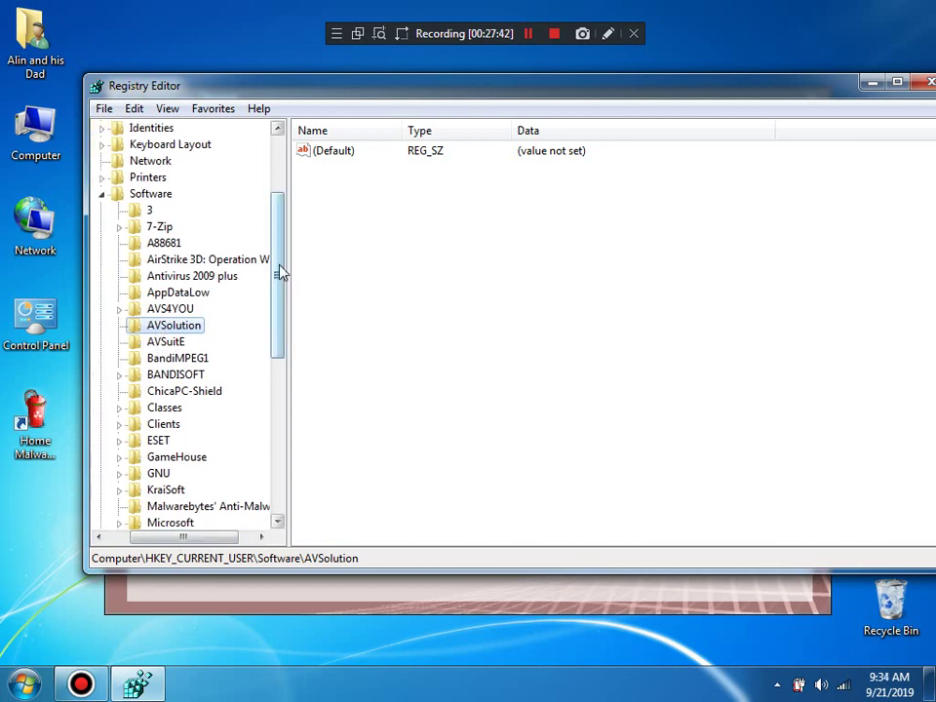
pyautogui.moveTo(280, 273); pyautogui.dragTo(278, 456)
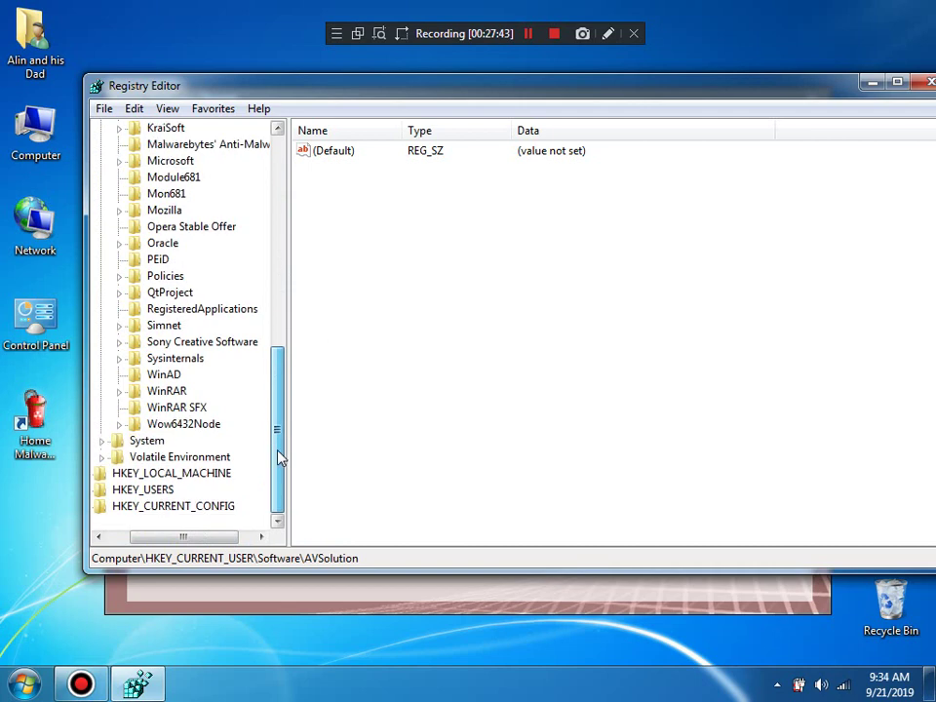
pyautogui.doubleClick(209, 475)
pyautogui.doubleClick(172, 488)
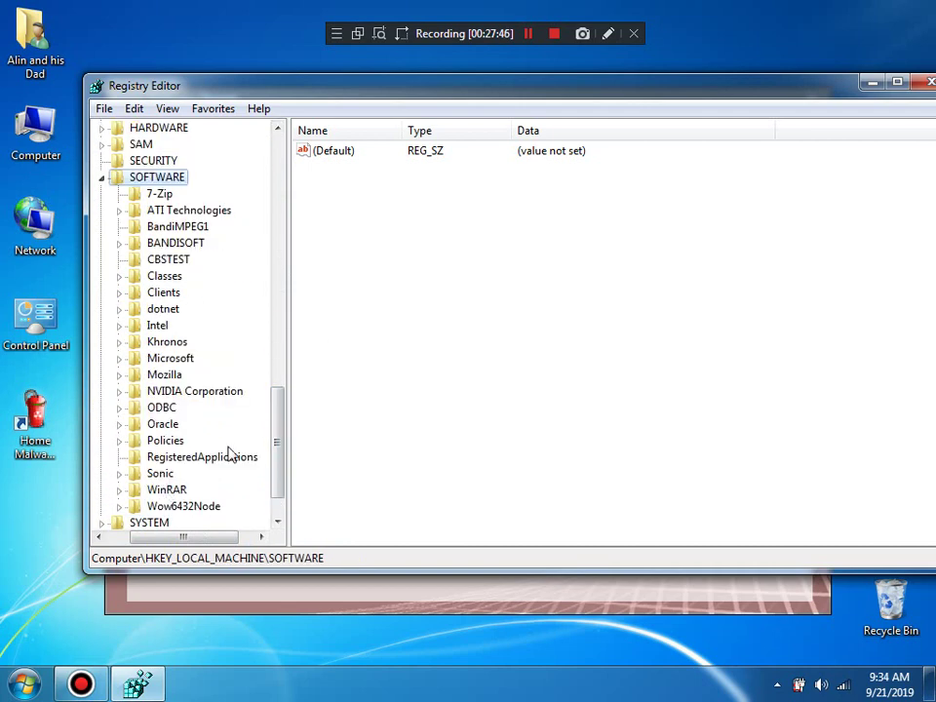
pyautogui.doubleClick(184, 506)
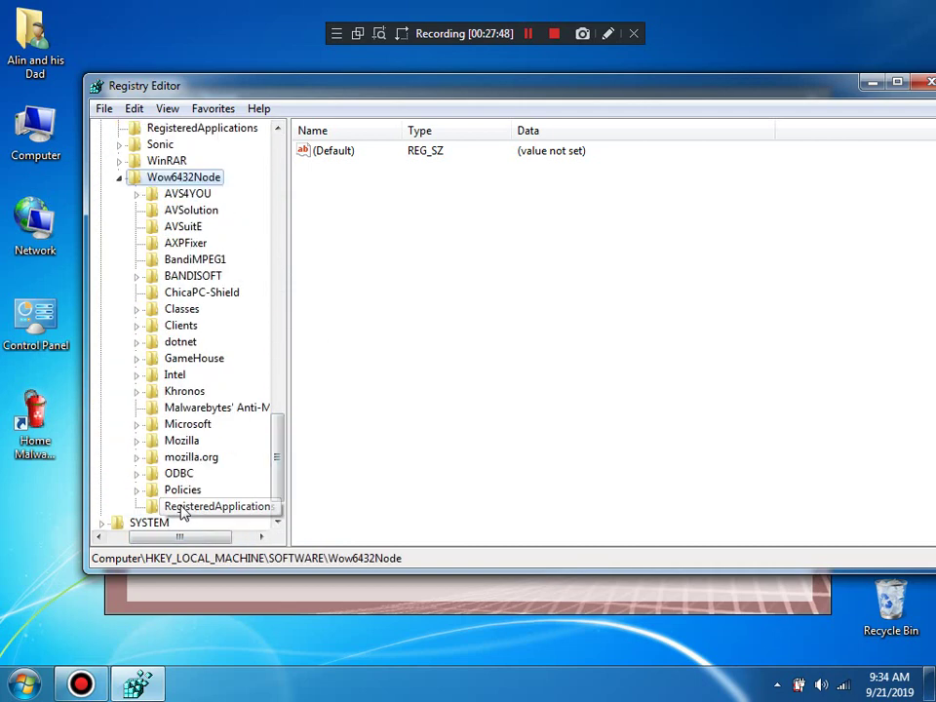
pyautogui.click(926, 86)
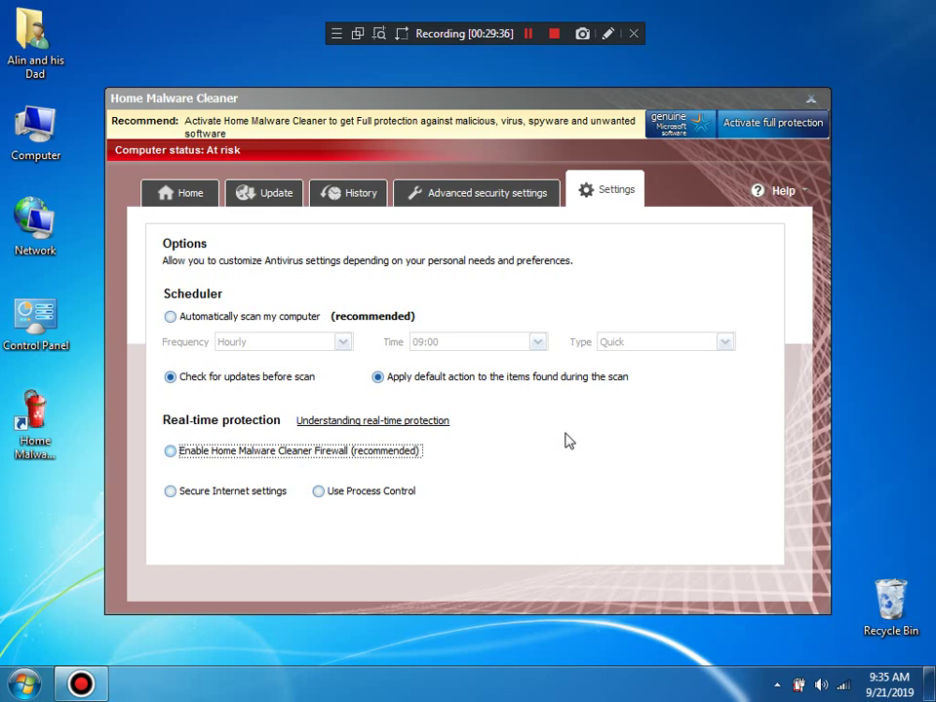
# Step: Dismiss the trial-version nag, choosing Yes to continue unprotected, and bring up the Start menu
pyautogui.click(285, 318)
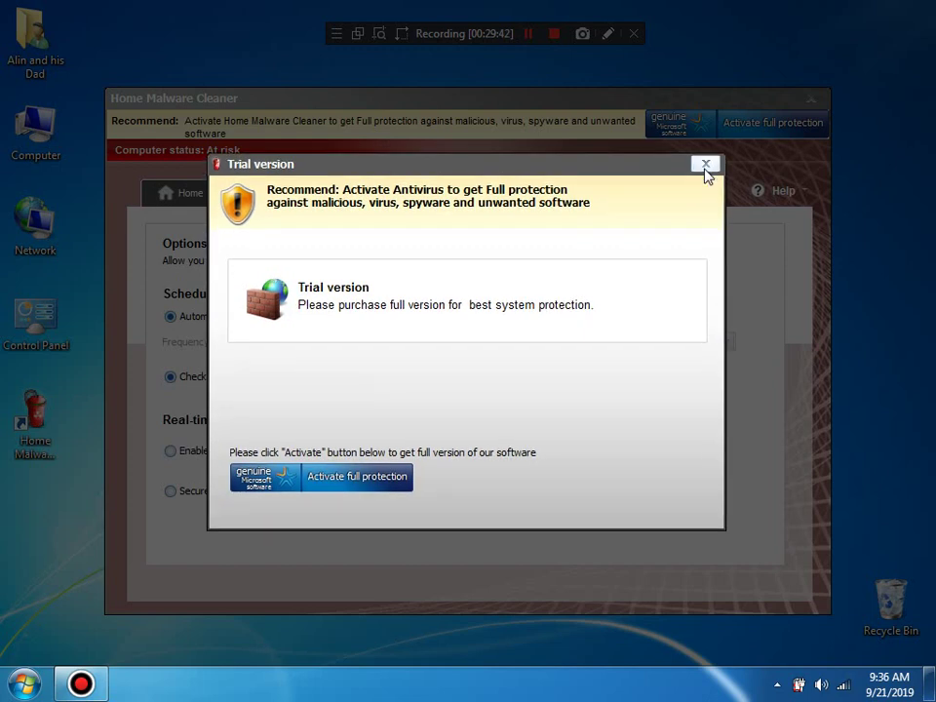
pyautogui.click(706, 164)
pyautogui.click(413, 388)
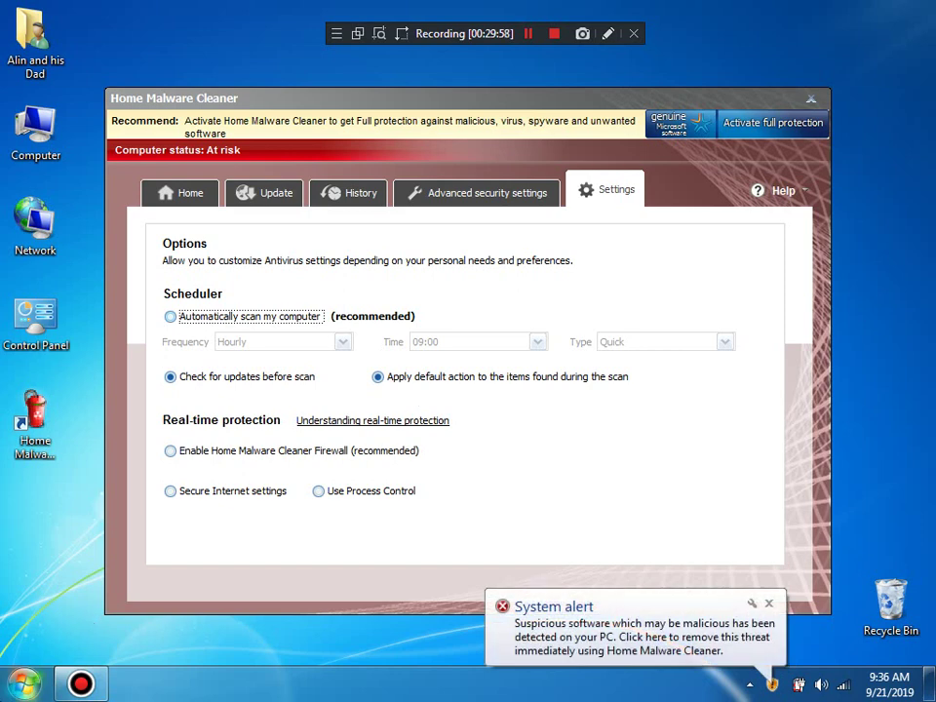
pyautogui.press('super')
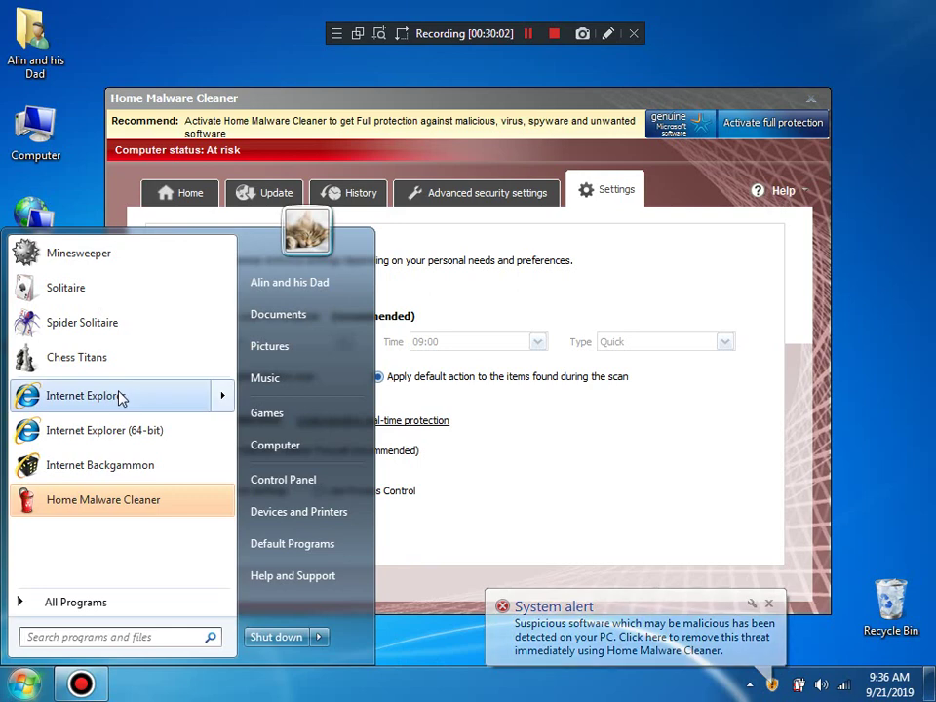
# Step: Reopen the recent home malware cleaner search from Internet Explorer's jump list and open TechRadar's article
pyautogui.moveTo(119, 395)
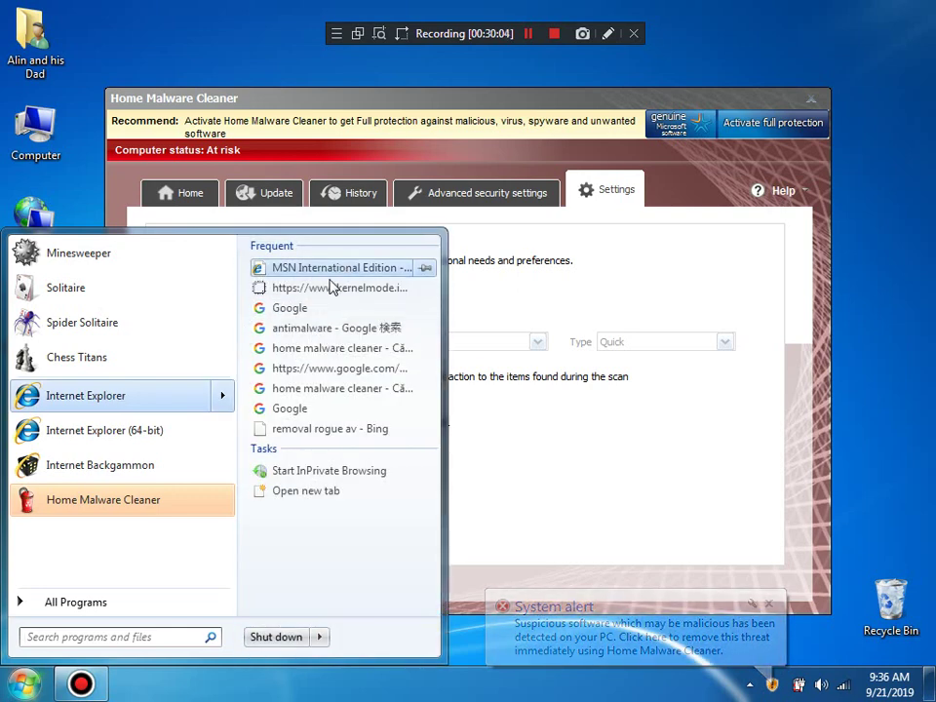
pyautogui.click(326, 391)
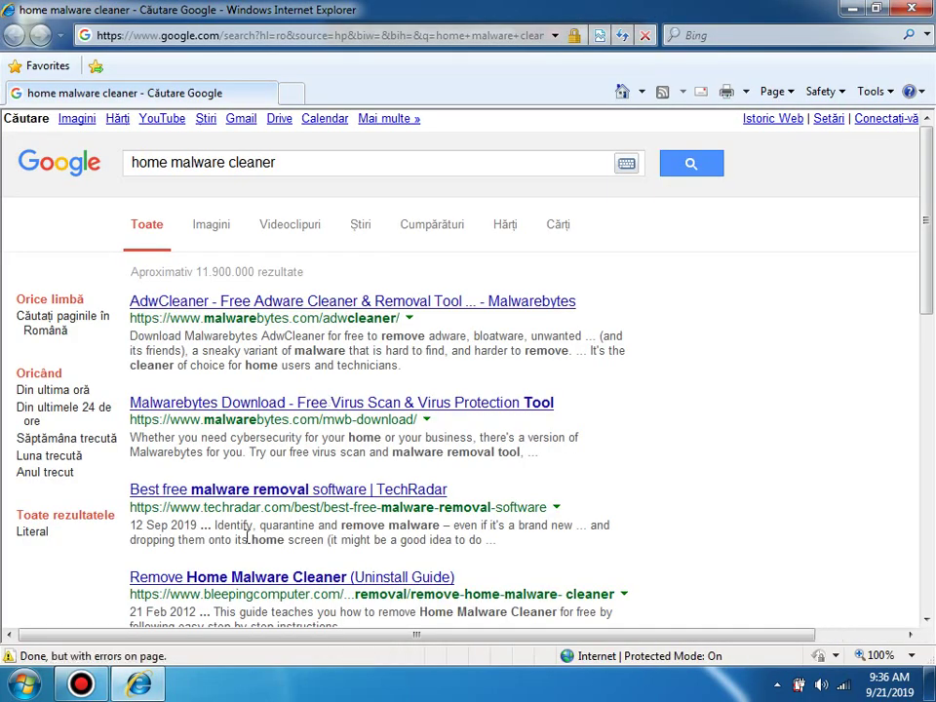
pyautogui.click(240, 505)
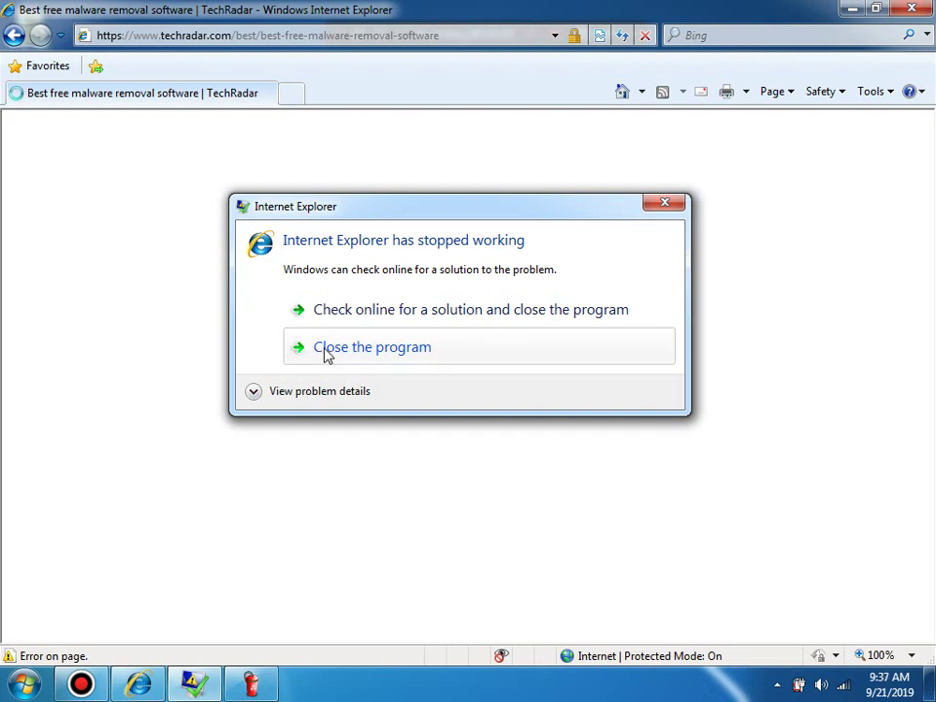
# Step: Review the Internet Explorer crash details, move the dialog aside, and close the crashed browser
pyautogui.click(318, 393)
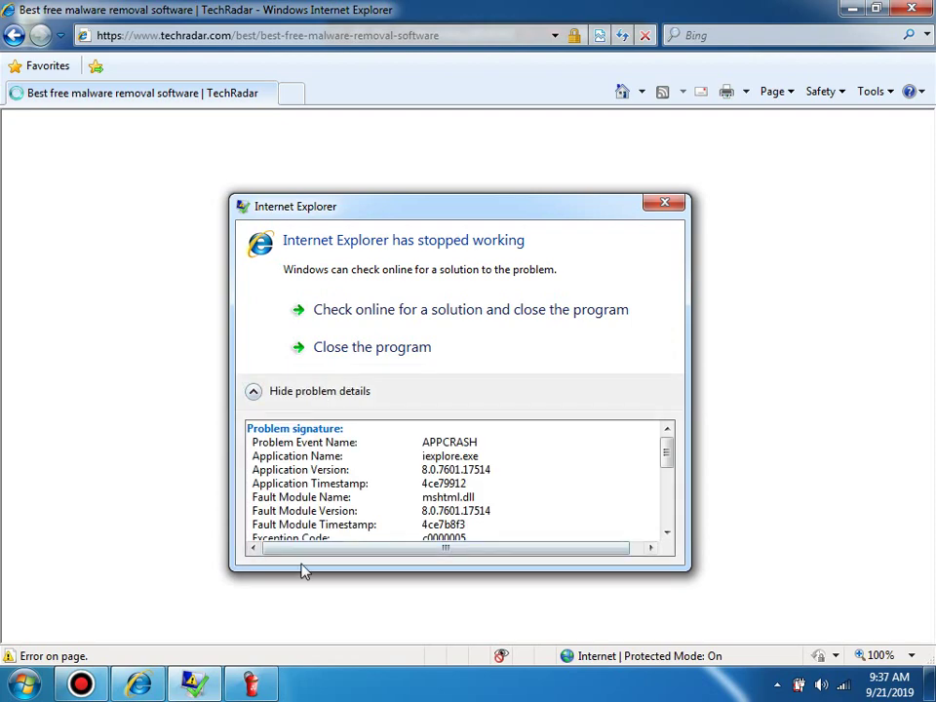
pyautogui.click(251, 683)
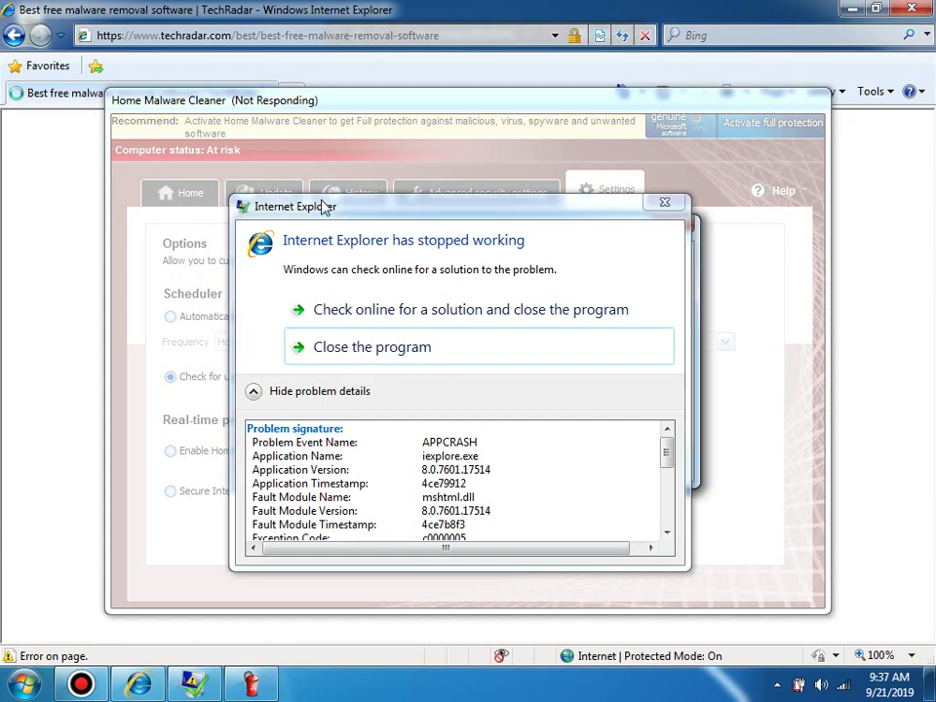
pyautogui.moveTo(327, 207); pyautogui.dragTo(384, 234)
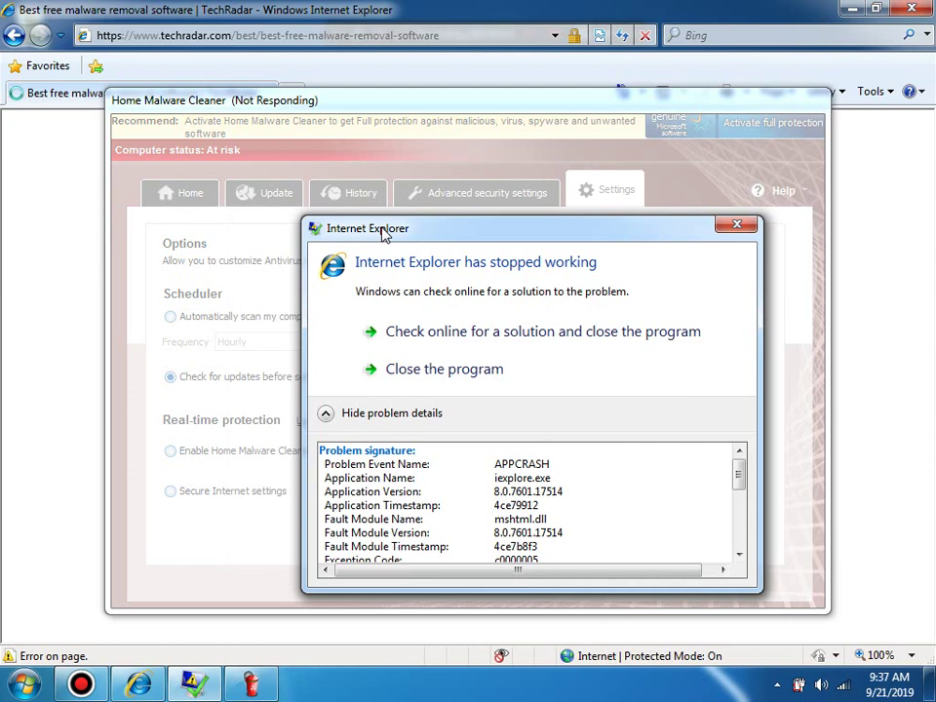
pyautogui.click(410, 379)
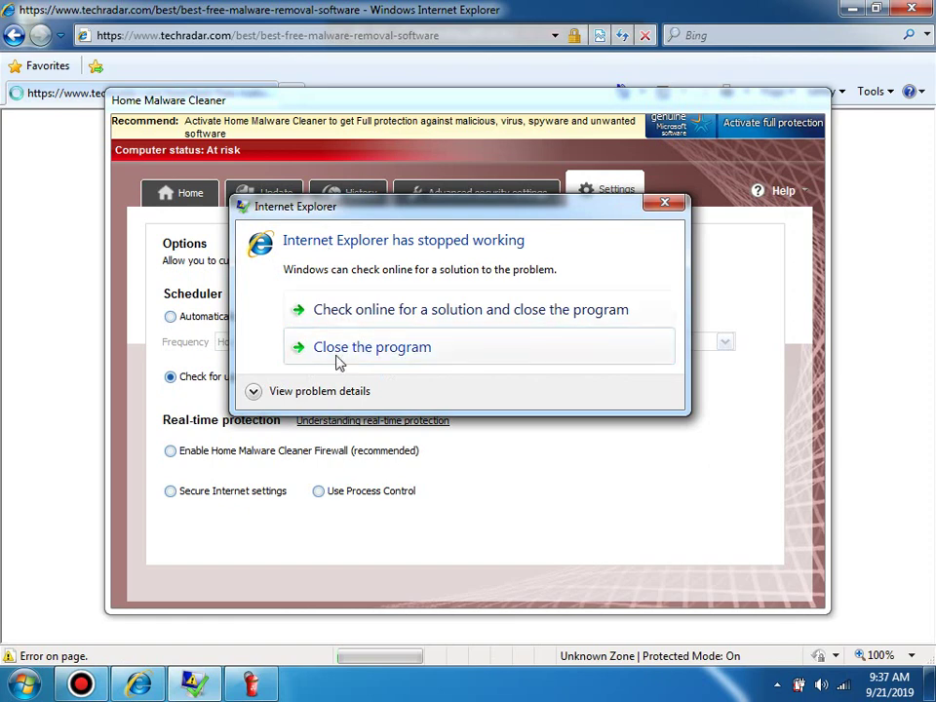
pyautogui.click(334, 349)
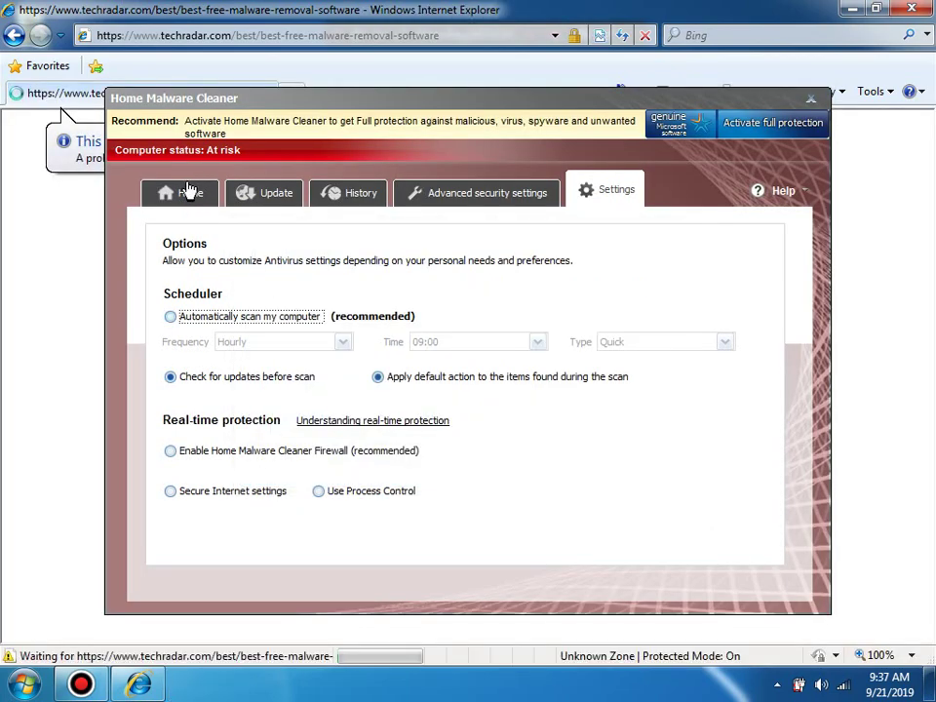
# Step: Start a Full scan from the cleaner's Home tab
pyautogui.click(190, 192)
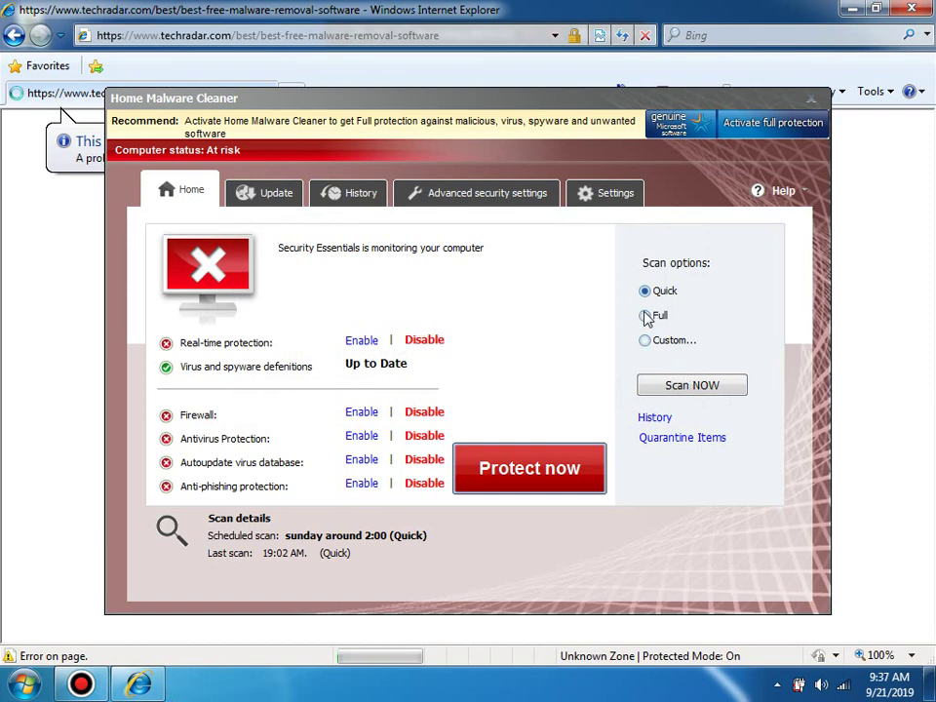
pyautogui.click(646, 317)
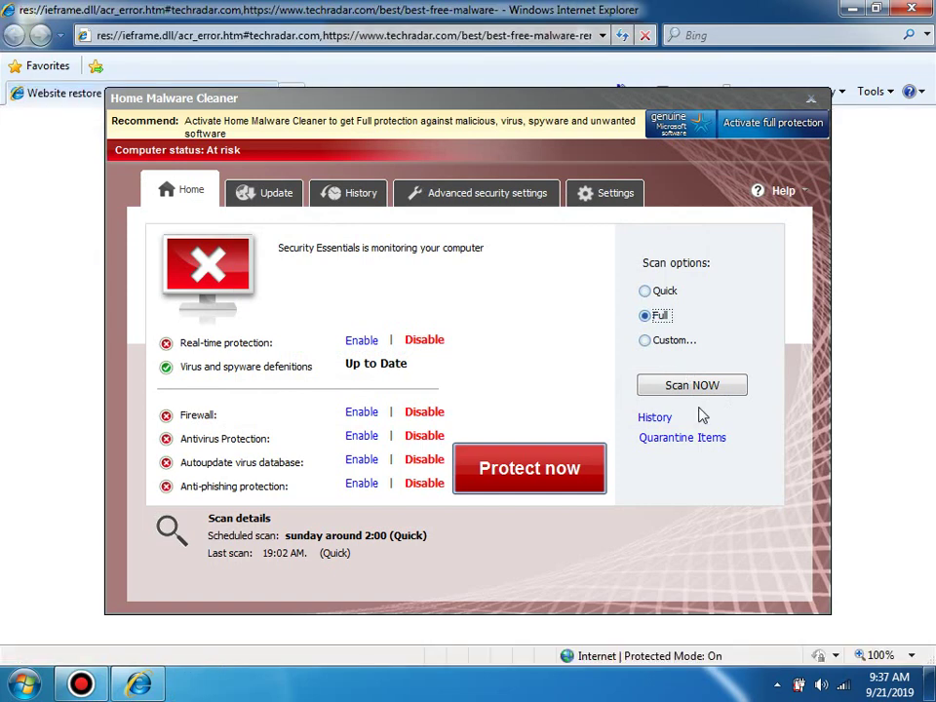
pyautogui.click(683, 389)
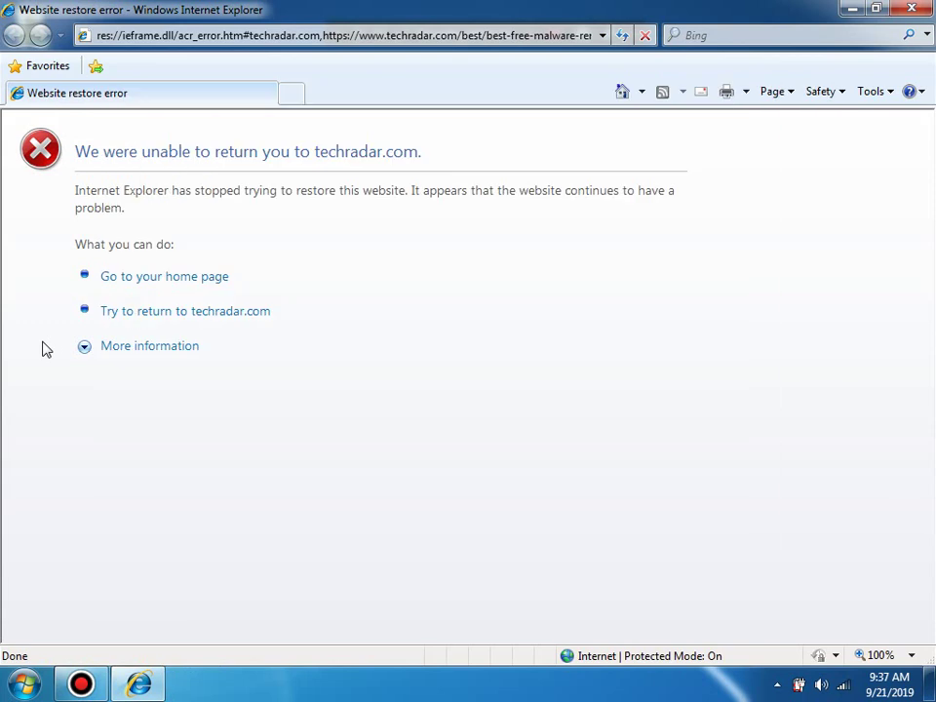
# Step: Close the crashed Internet Explorer again and open, then dismiss, the Start menu
pyautogui.click(159, 312)
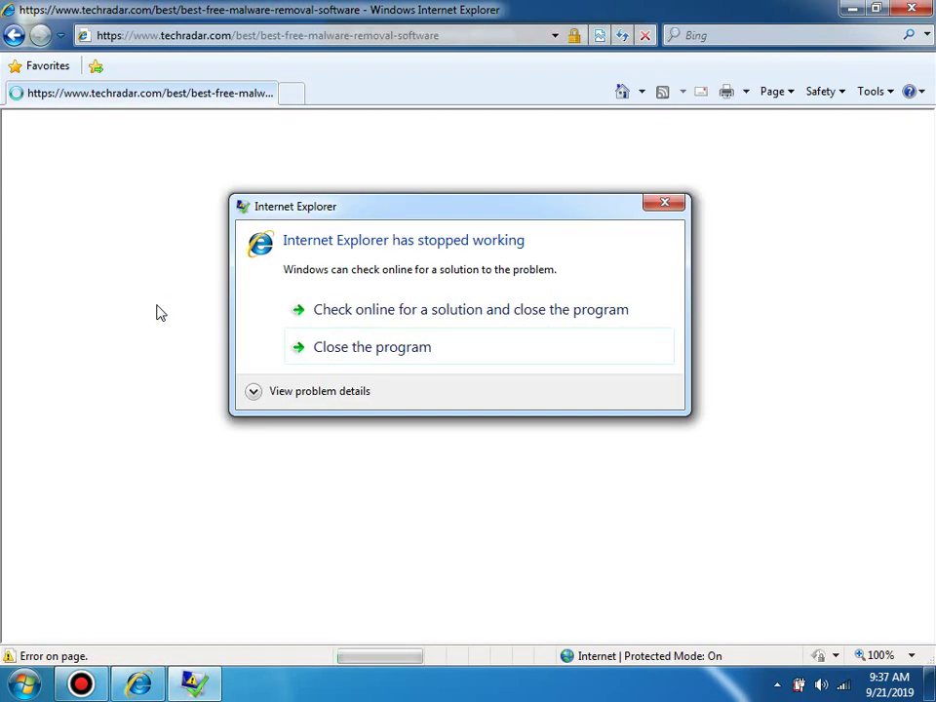
pyautogui.click(320, 349)
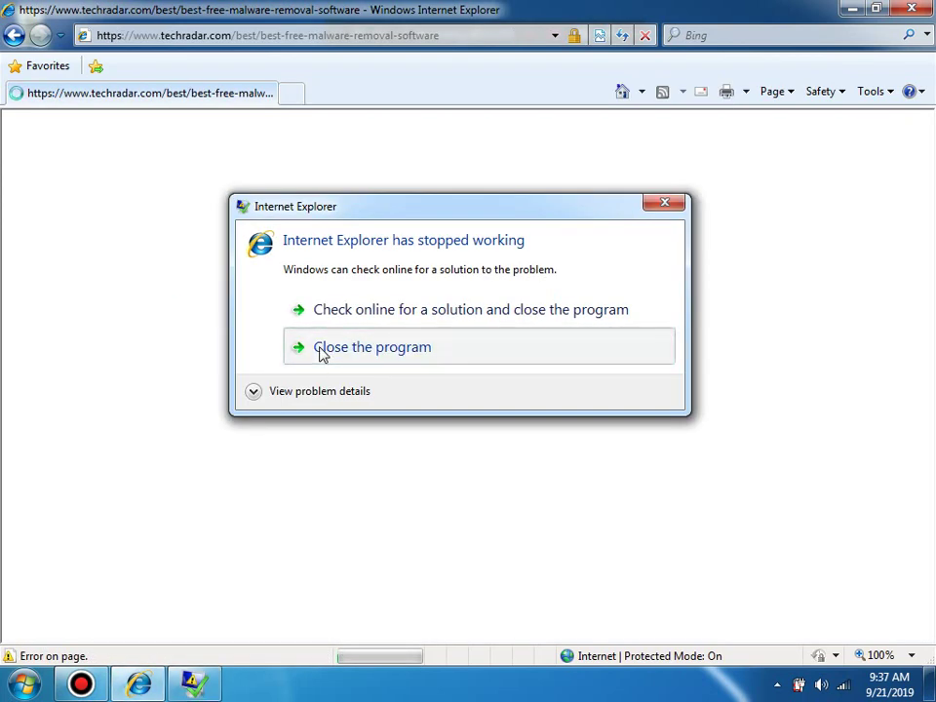
pyautogui.click(196, 35)
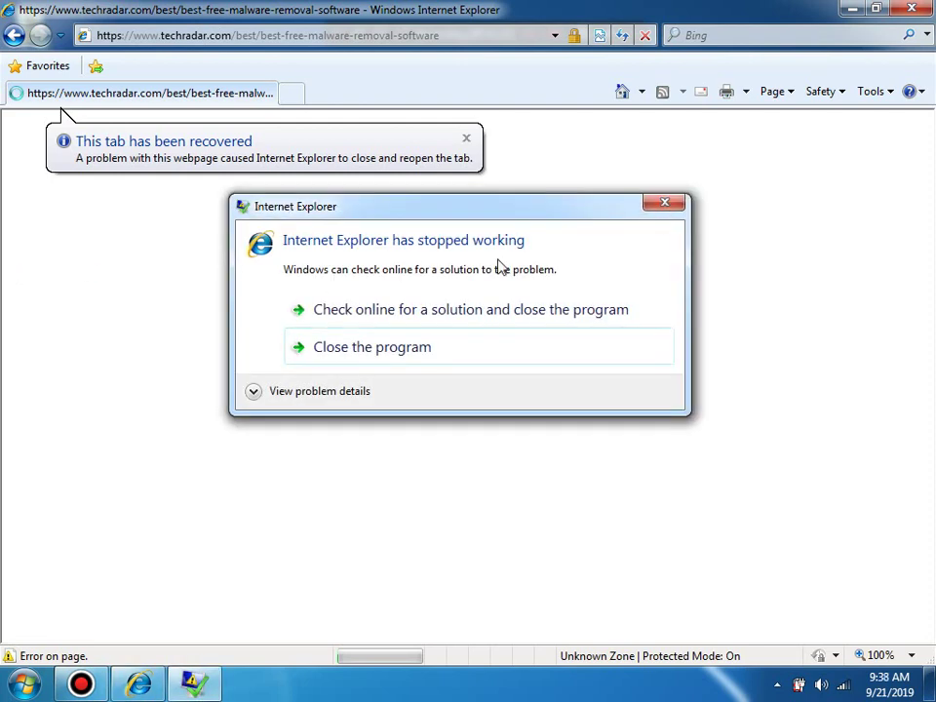
pyautogui.press('super')
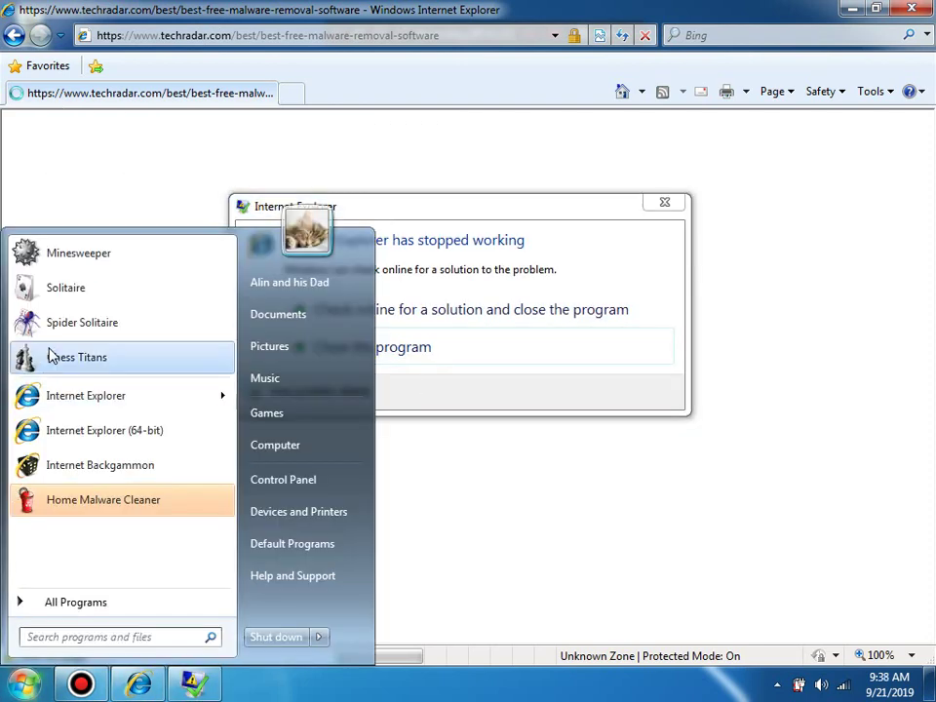
pyautogui.click(88, 142)
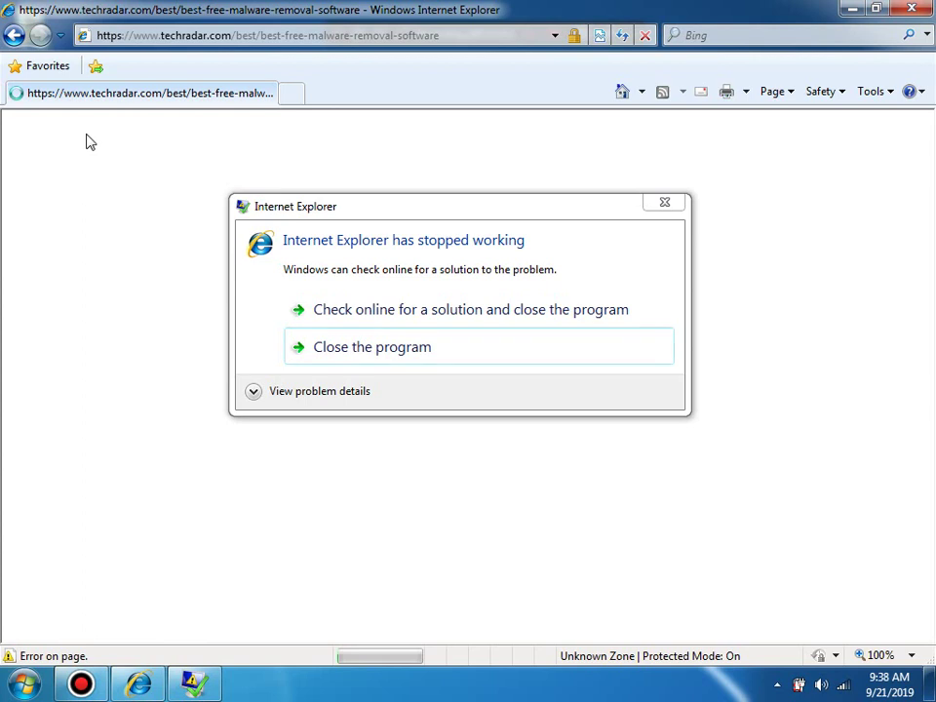
# Step: Launch Firefox from the Run box and load techradar.com
pyautogui.press('super+r')
pyautogui.write('f')
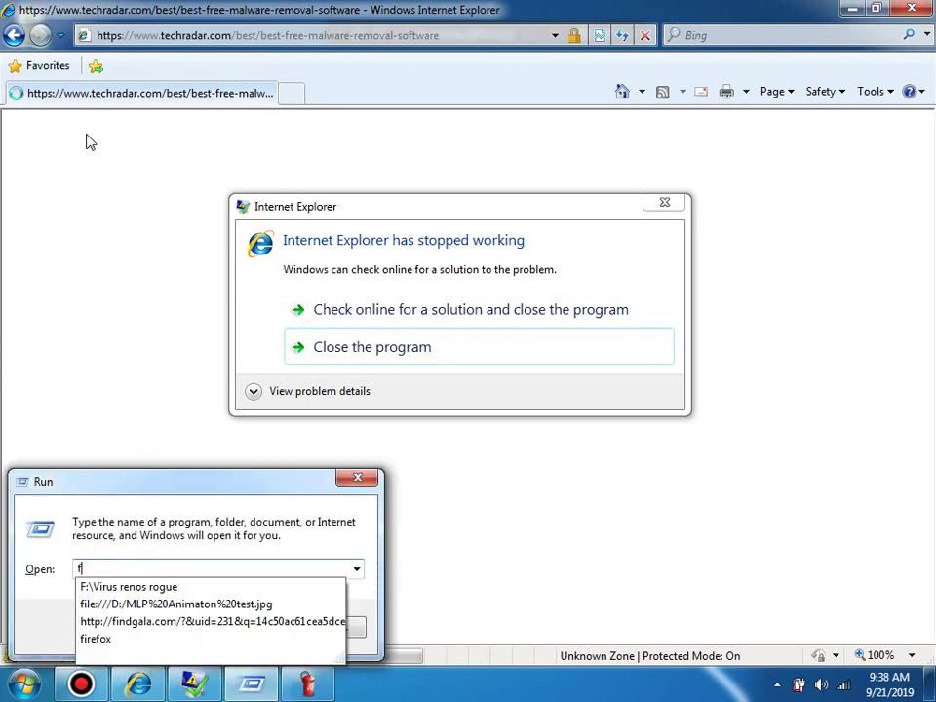
pyautogui.press('Down')
pyautogui.press('Down')
pyautogui.press('Down')
pyautogui.press('Down')
pyautogui.press('Return')
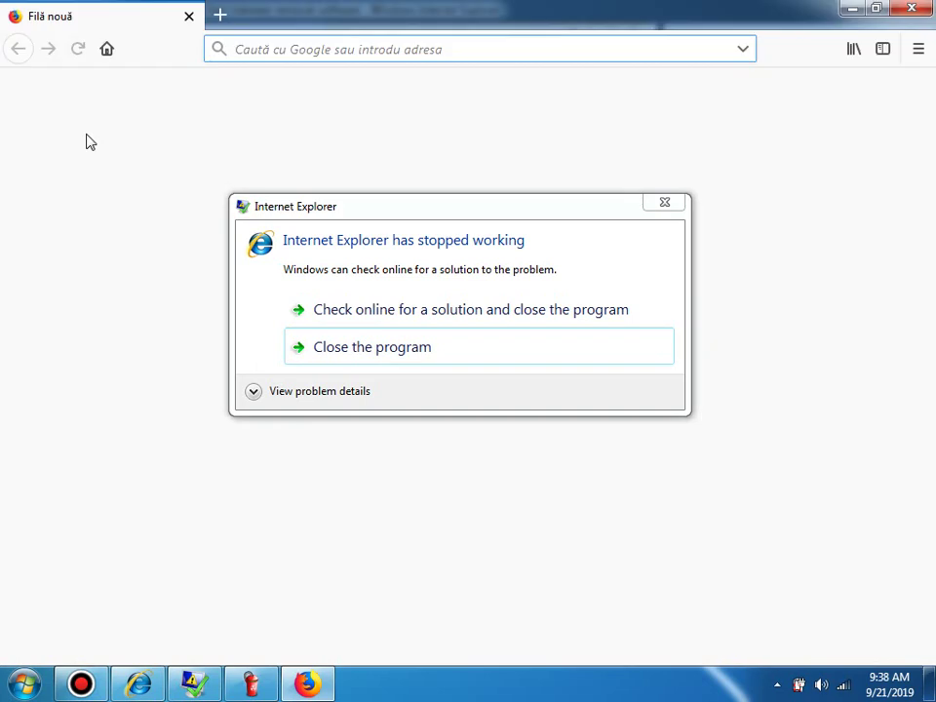
pyautogui.write('t')
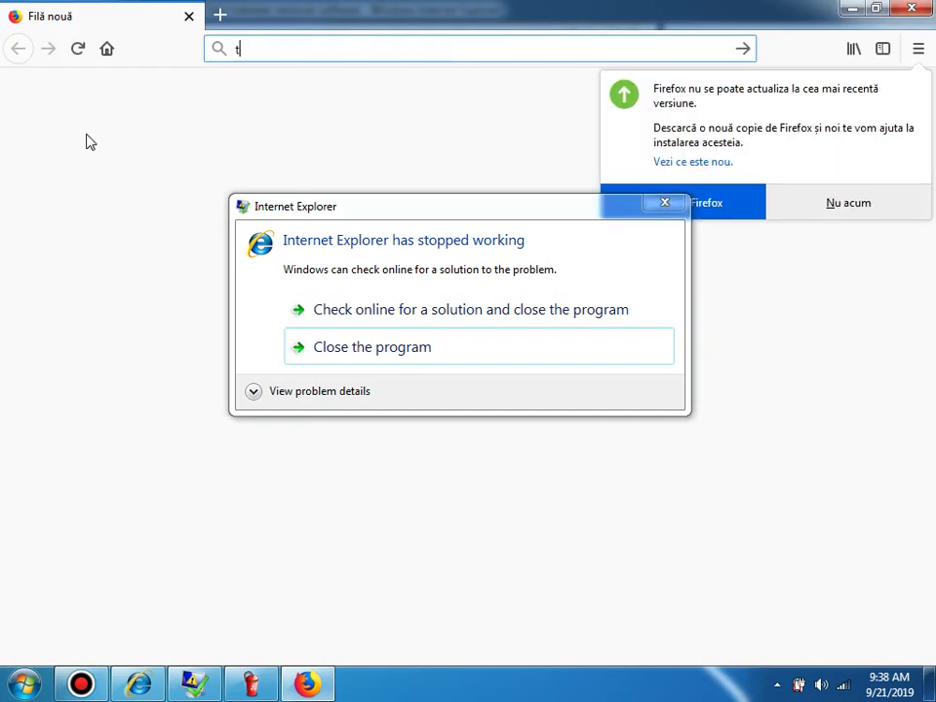
pyautogui.write('echradar.com')
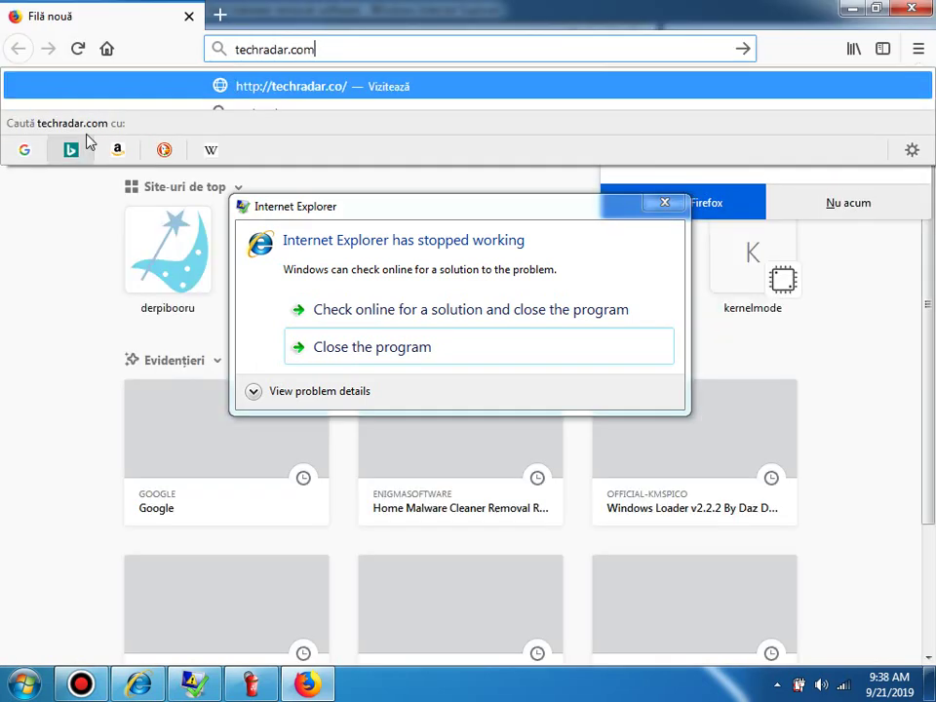
pyautogui.press('Return')
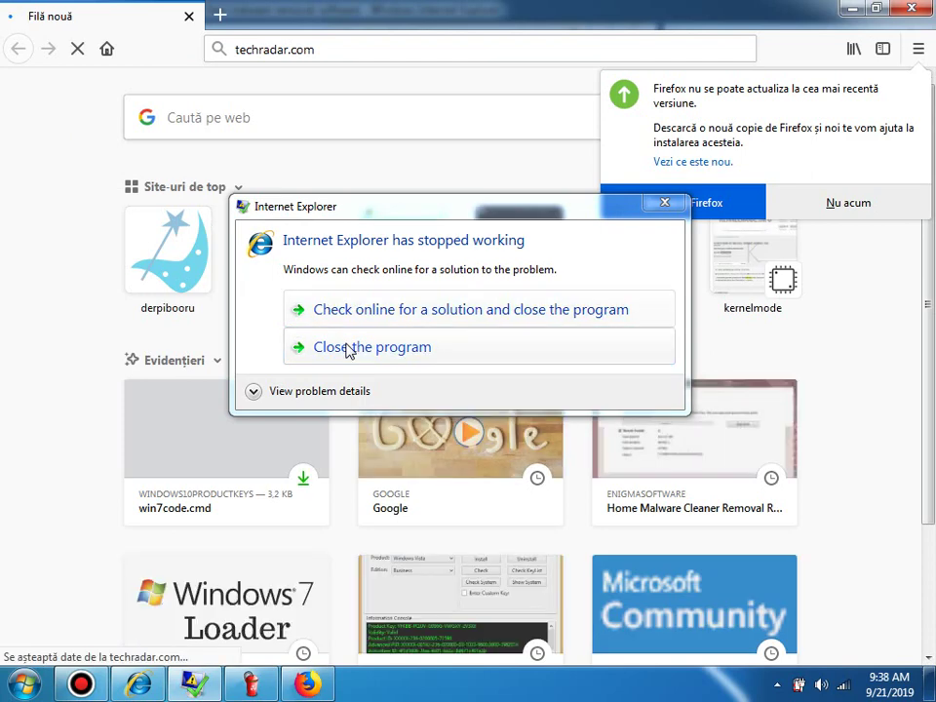
# Step: Close the crashed Internet Explorer dialog, dismiss Firefox's update notice, and bring up the taskbar menu
pyautogui.click(349, 347)
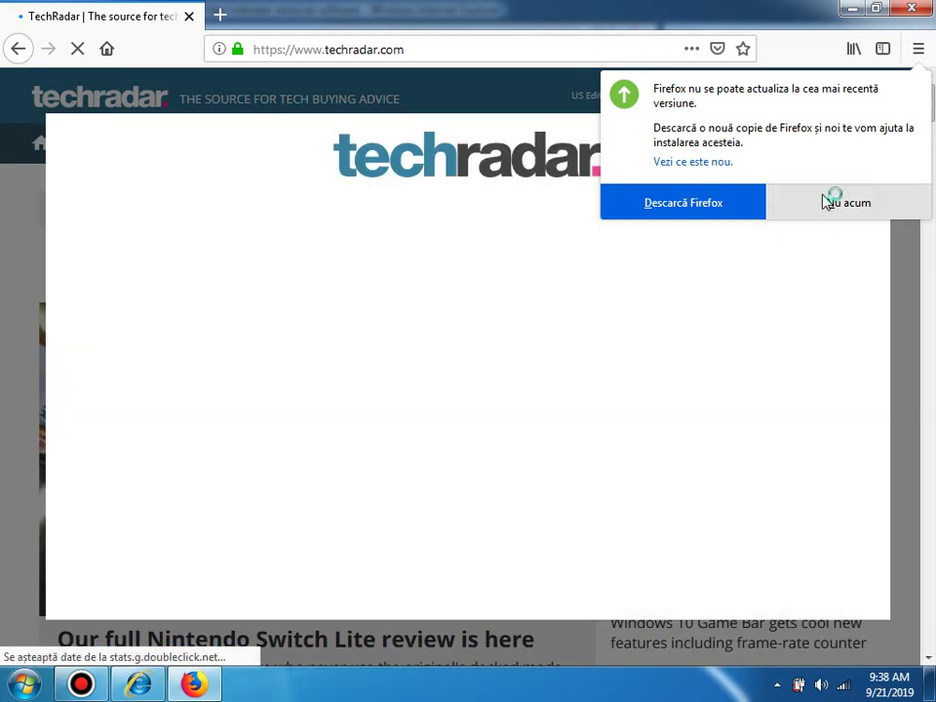
pyautogui.click(834, 202)
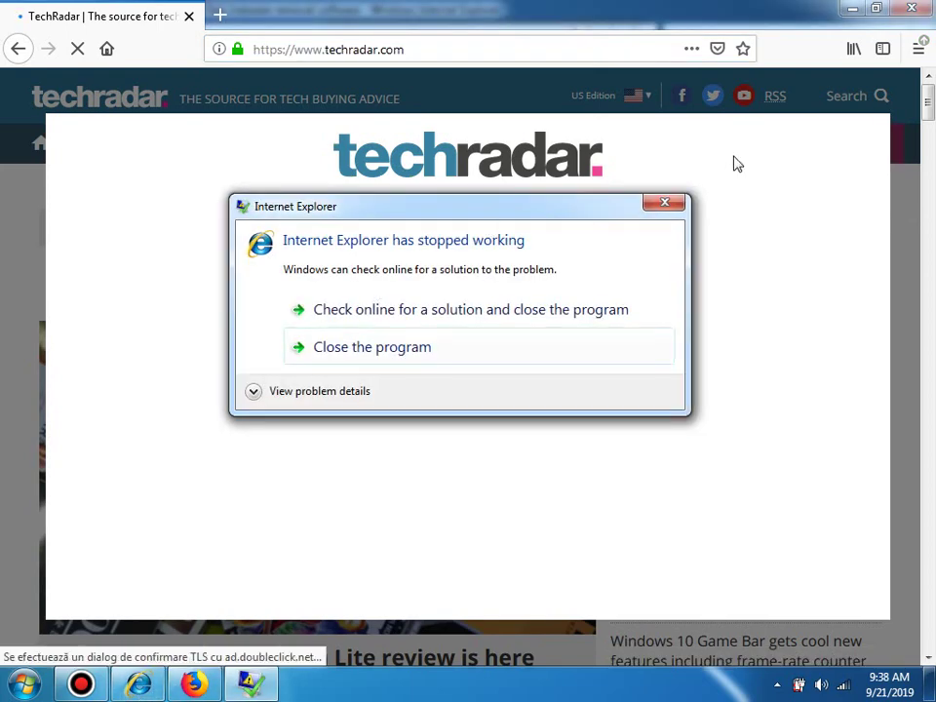
pyautogui.click(485, 649)
pyautogui.rightClick(485, 649)
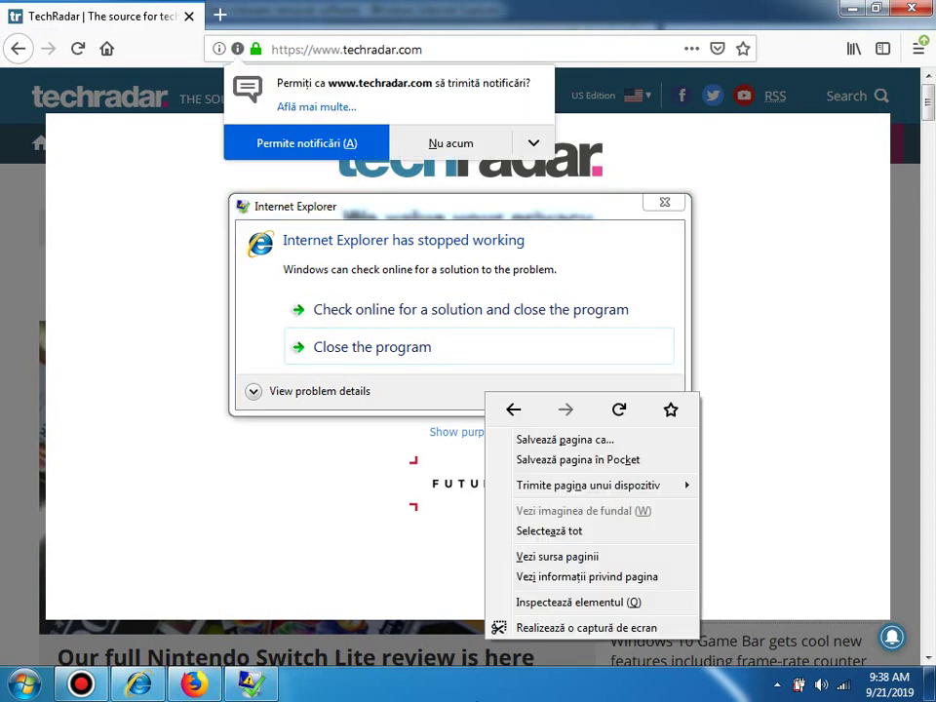
pyautogui.rightClick(478, 684)
# Step: Open Task Manager and end the stuck iexplore.exe processes
pyautogui.click(551, 641)
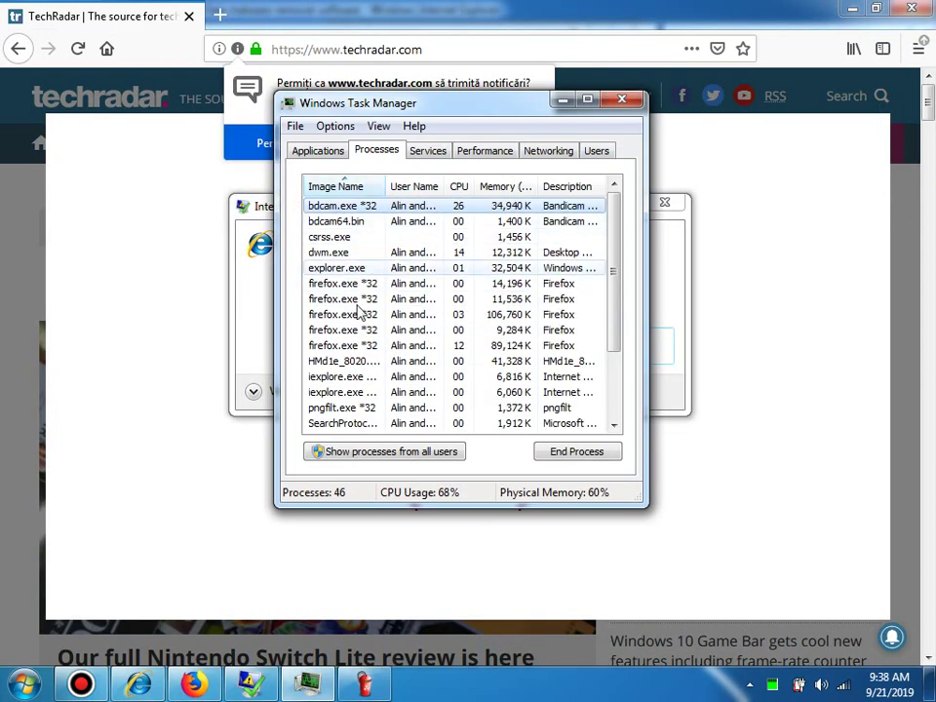
pyautogui.click(351, 379)
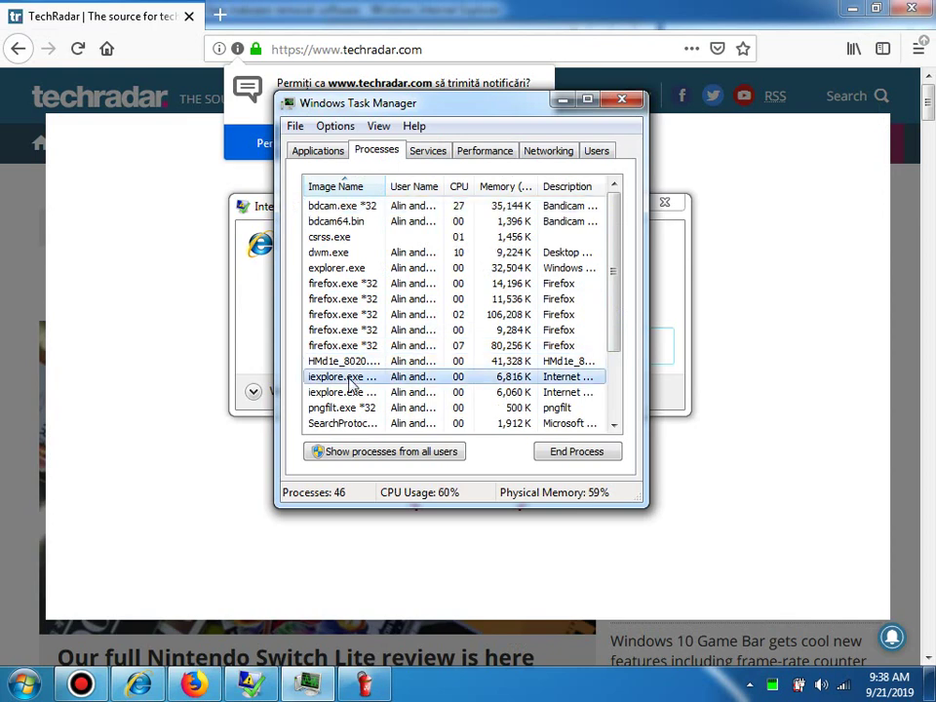
pyautogui.press('Delete')
pyautogui.press('Return')
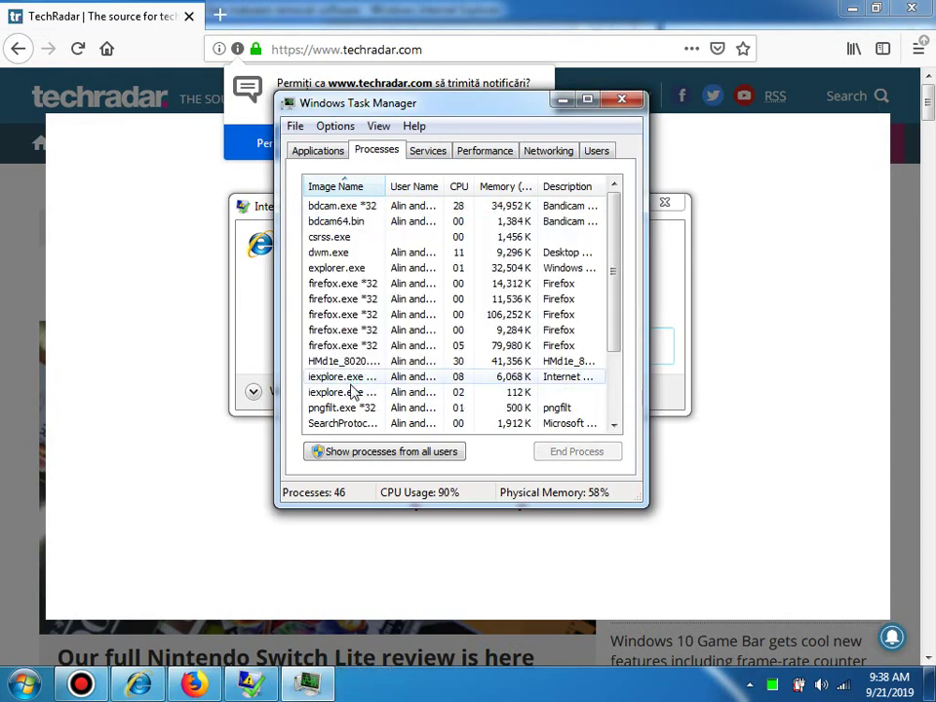
pyautogui.click(357, 391)
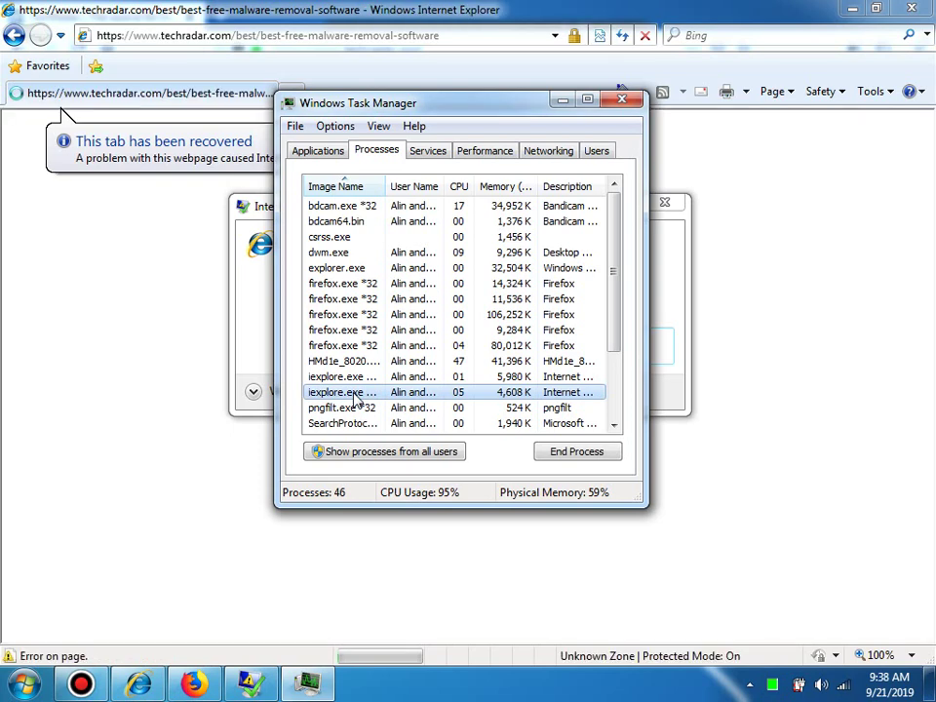
pyautogui.press('Delete')
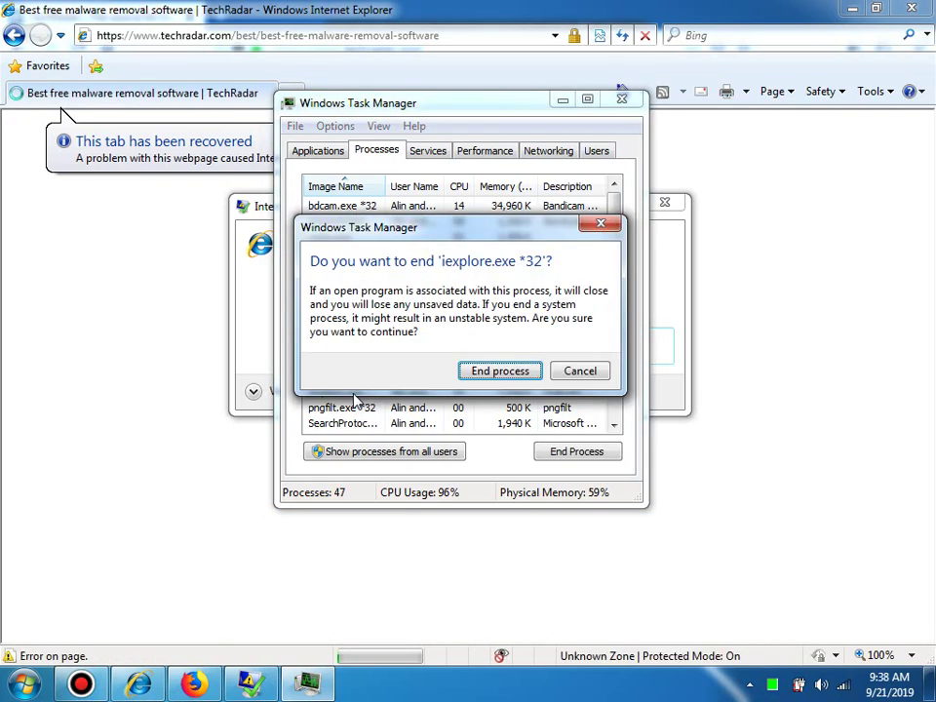
pyautogui.click(502, 375)
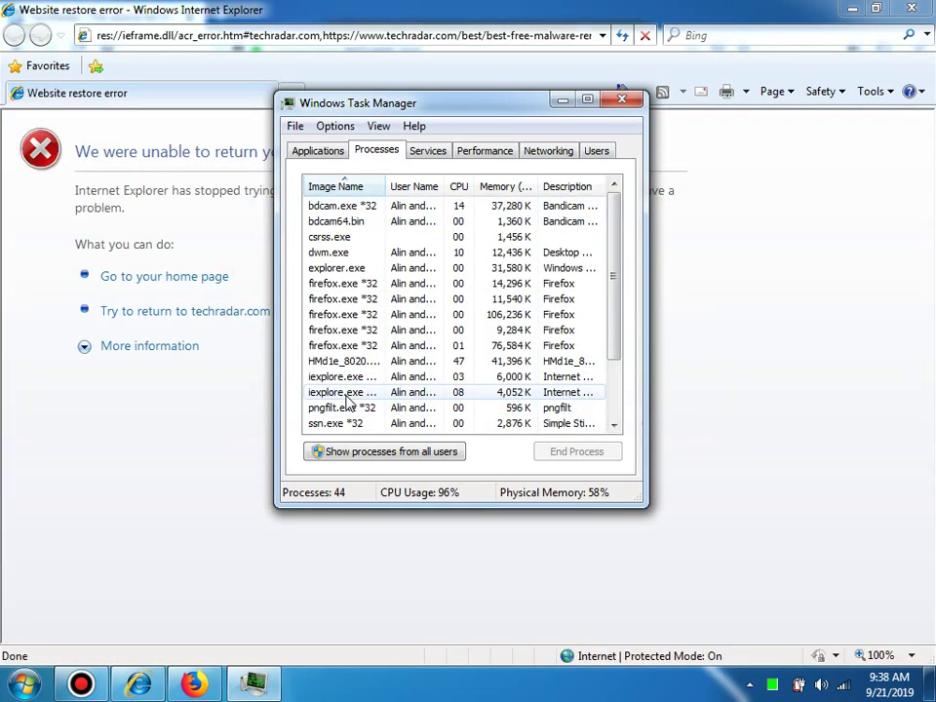
pyautogui.click(349, 391)
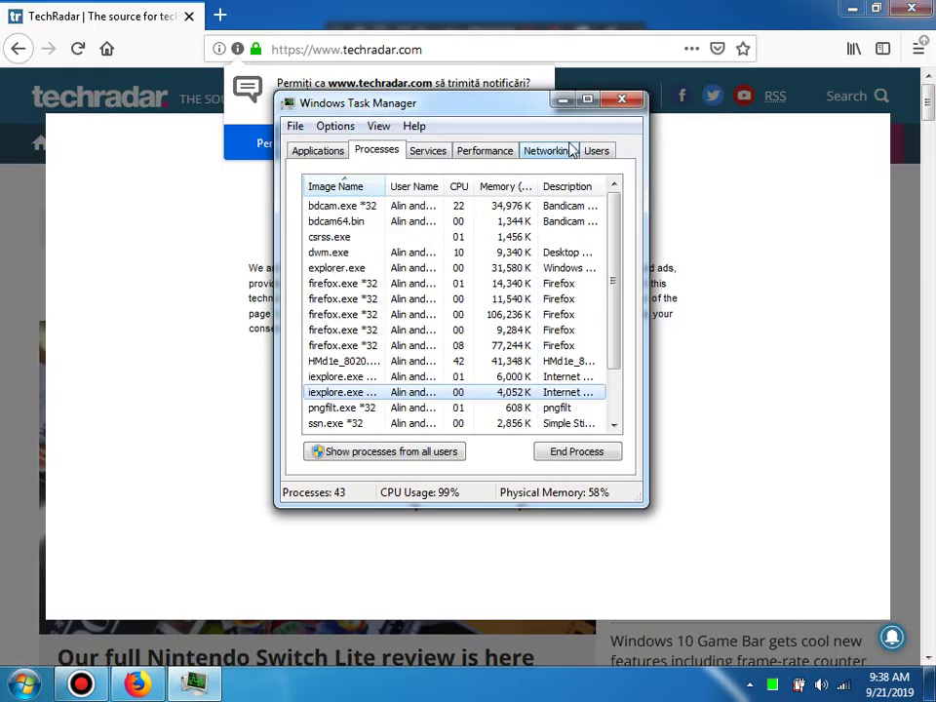
# Step: Close Task Manager, decline techradar.com notifications with 'Nu acum', and accept the privacy notice
pyautogui.click(621, 98)
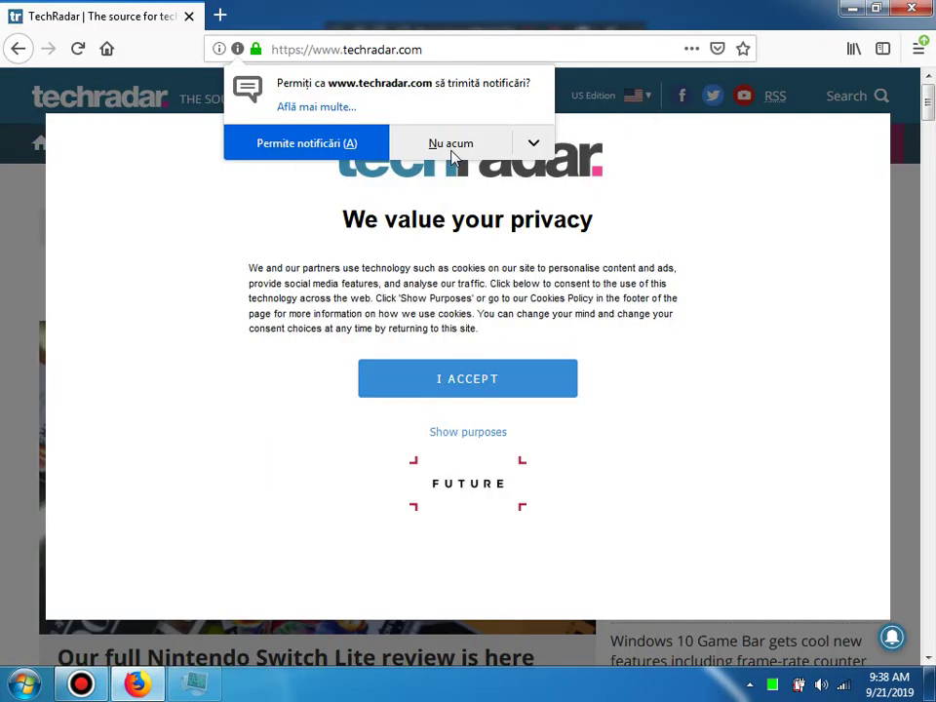
pyautogui.click(455, 146)
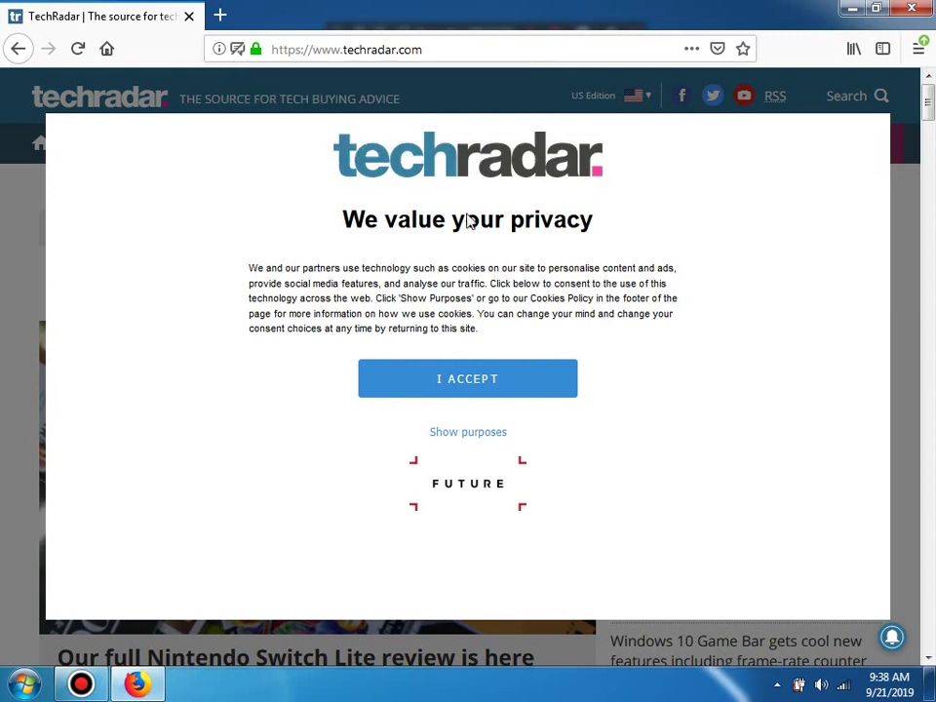
pyautogui.click(486, 385)
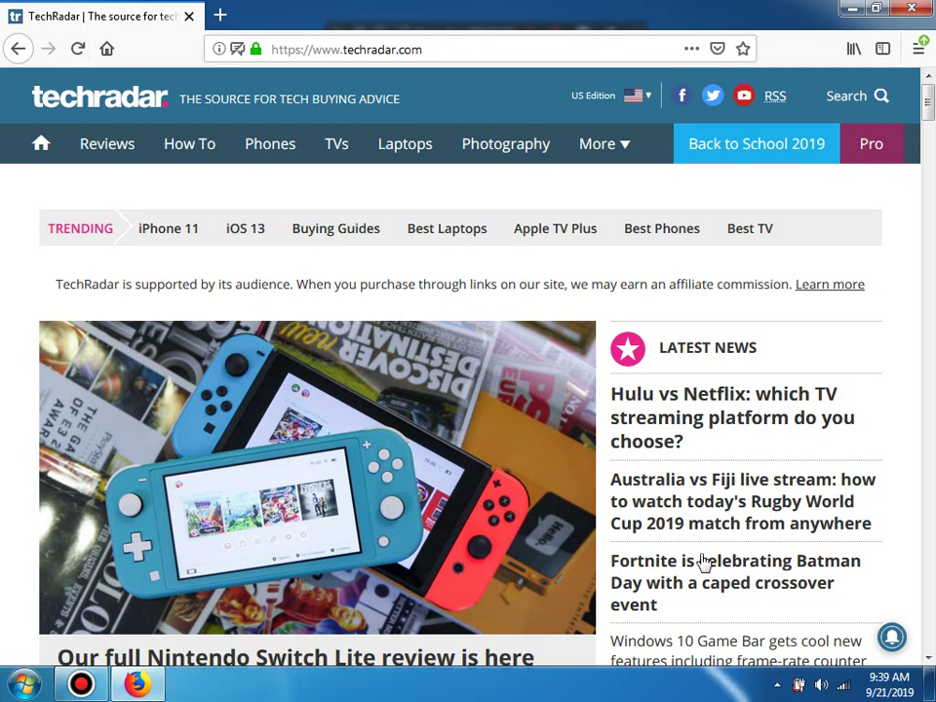
# Step: From the tray, stop the cleaner's deep scan, decline removing the 10 threats twice, and return Home
pyautogui.click(776, 687)
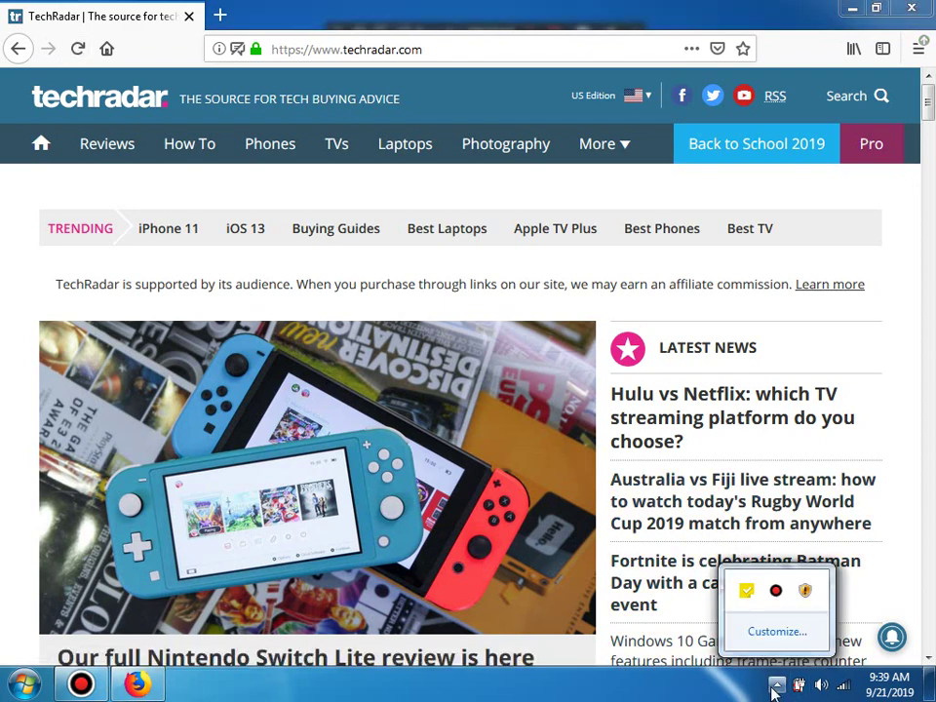
pyautogui.click(804, 595)
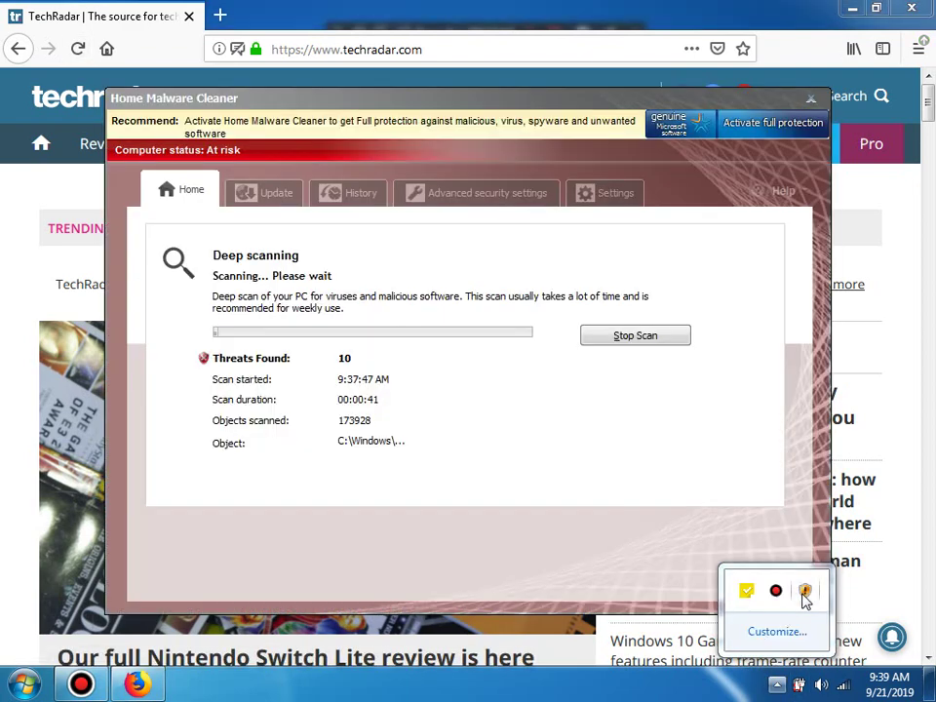
pyautogui.click(620, 348)
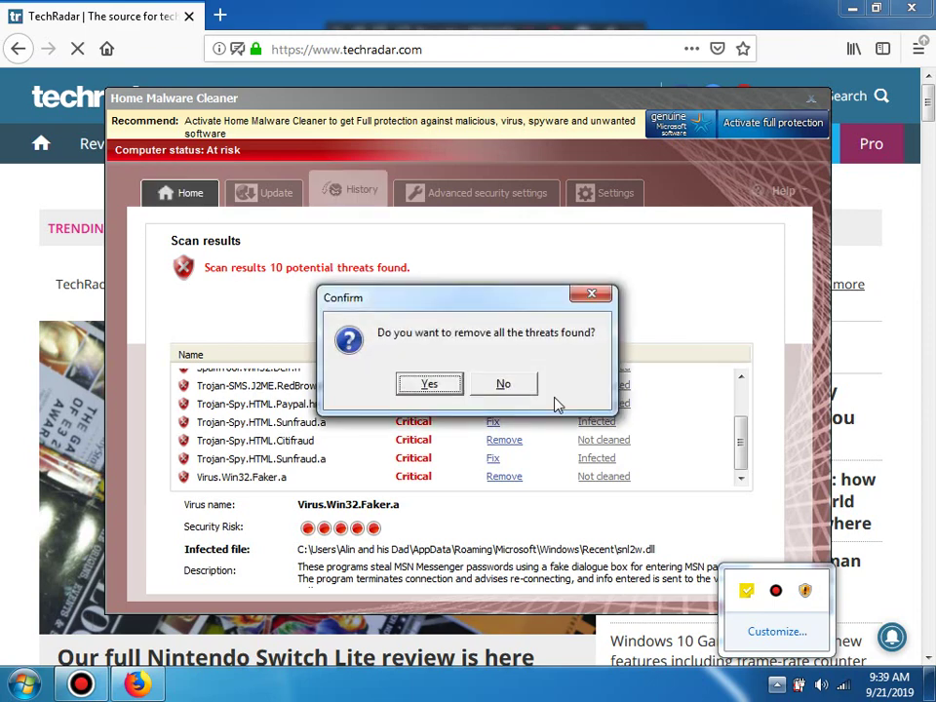
pyautogui.click(527, 388)
pyautogui.click(195, 198)
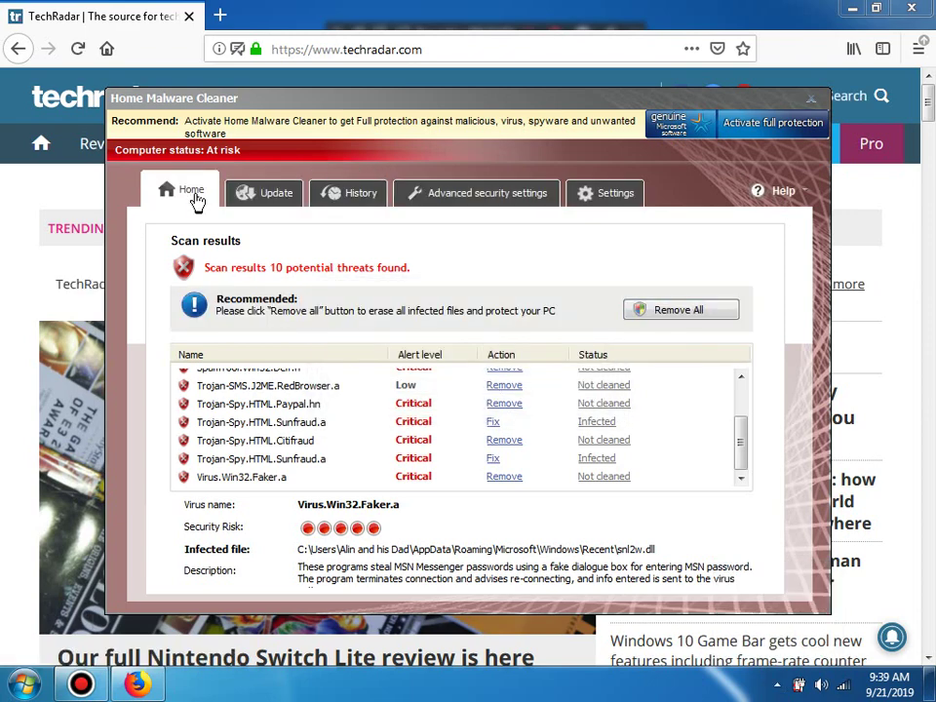
pyautogui.click(502, 387)
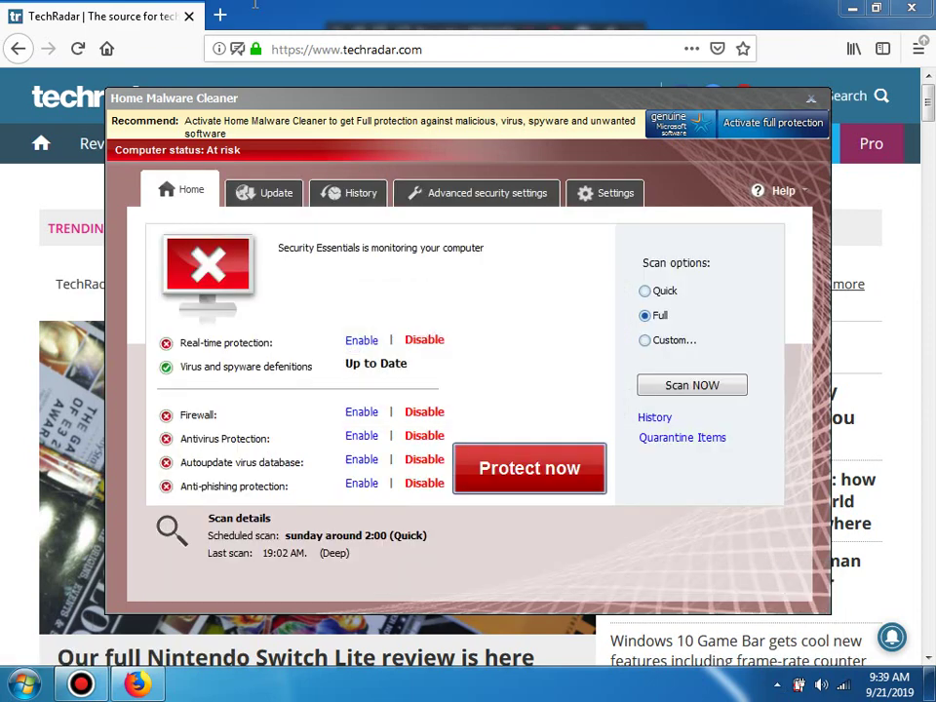
# Step: Reload TechRadar, then search Google for 'antimalware removal tool' from Firefox's address bar
pyautogui.click(288, 58)
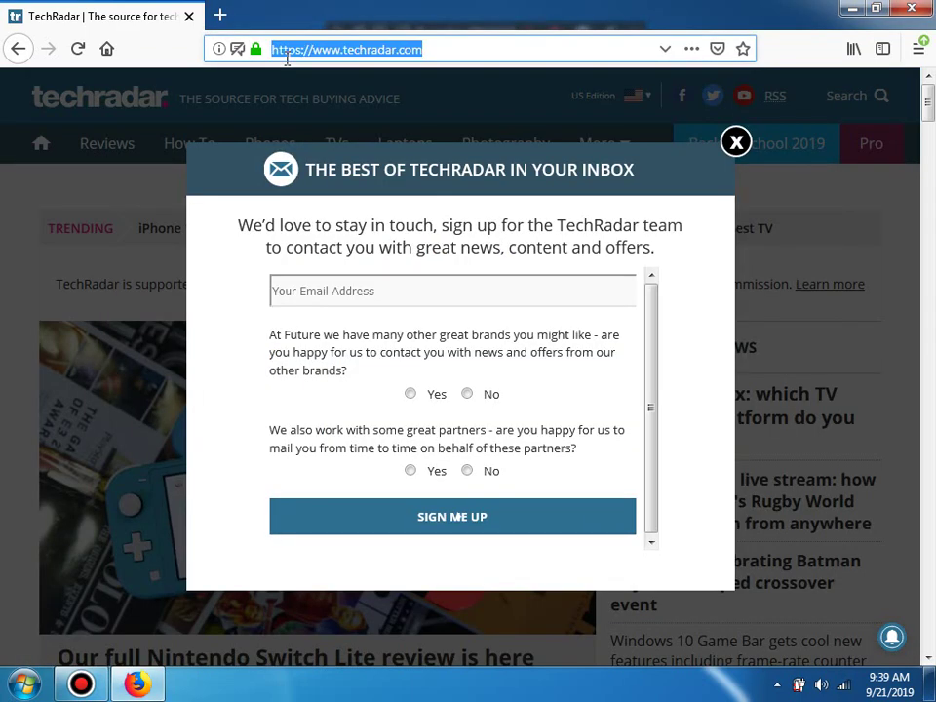
pyautogui.press('Return')
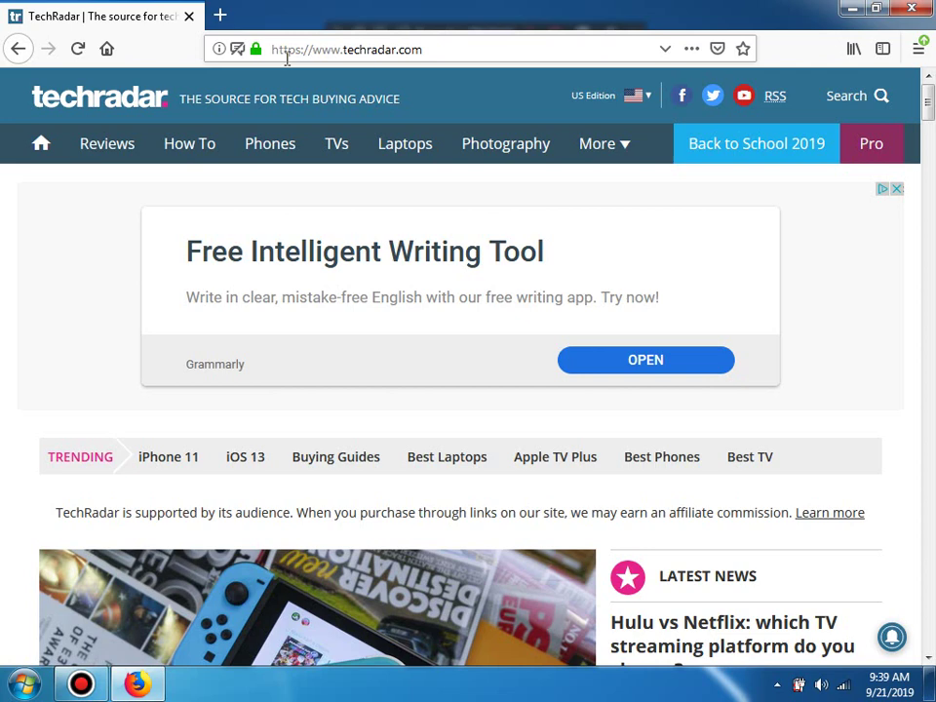
pyautogui.click(287, 54)
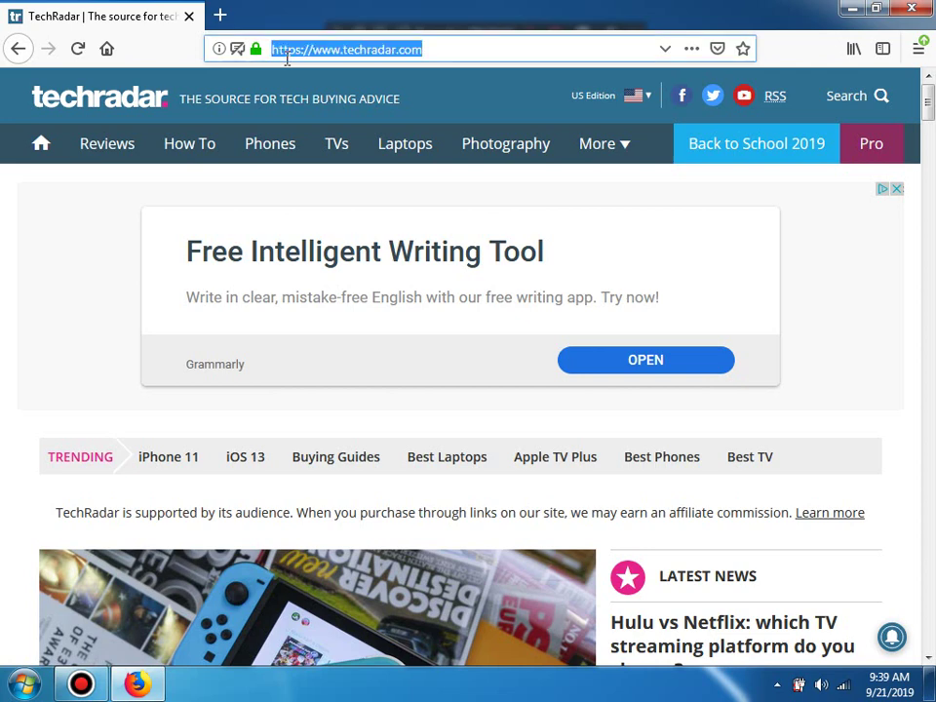
pyautogui.write('antimal')
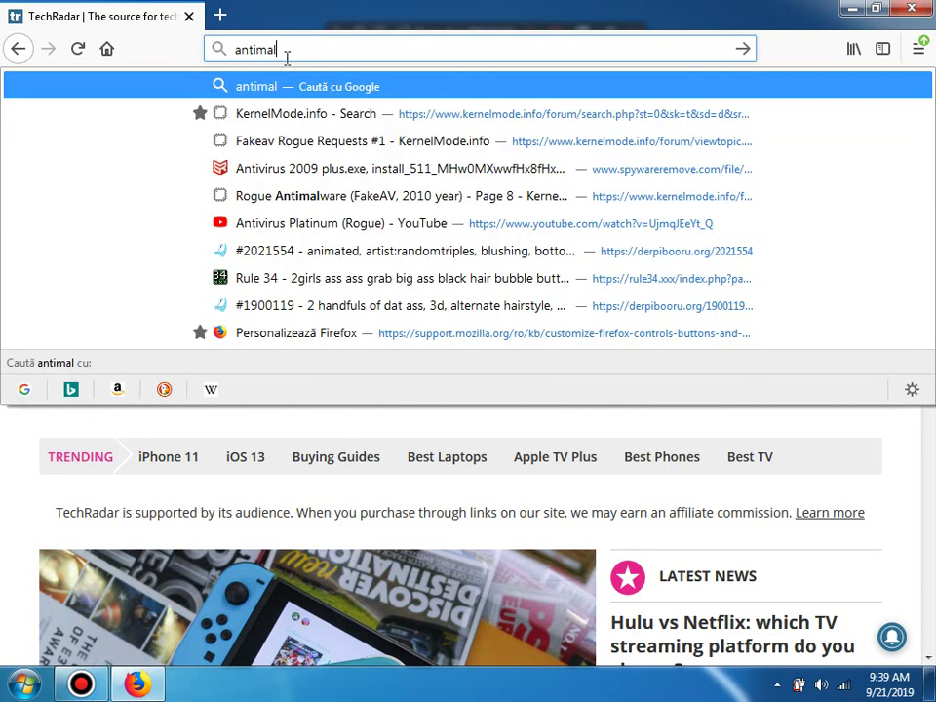
pyautogui.write('ware remova')
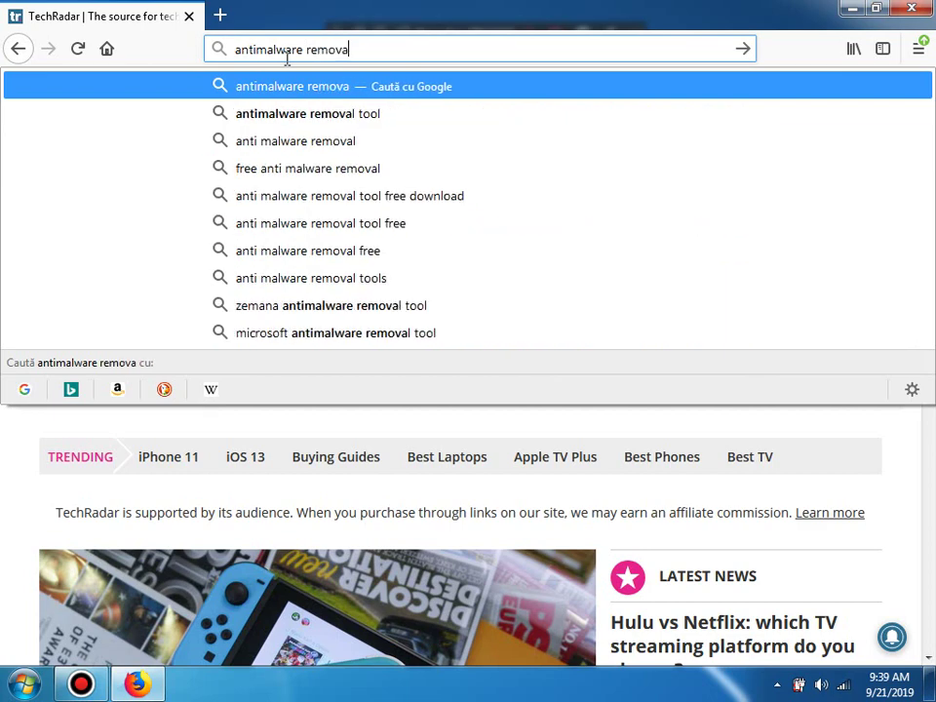
pyautogui.press('Escape')
pyautogui.press('Down')
pyautogui.press('Down')
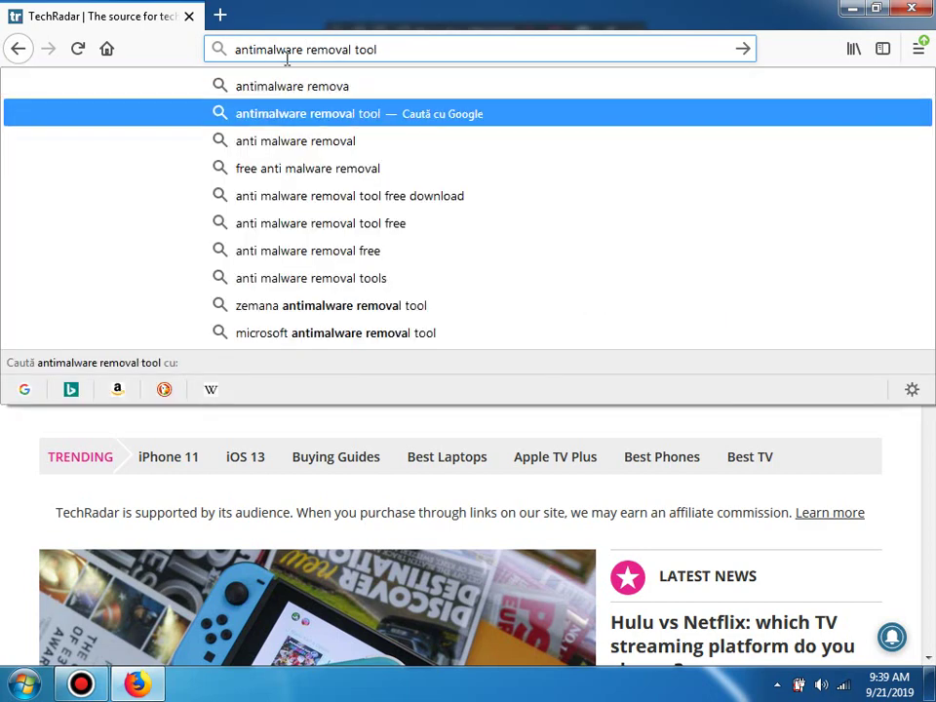
pyautogui.press('Return')
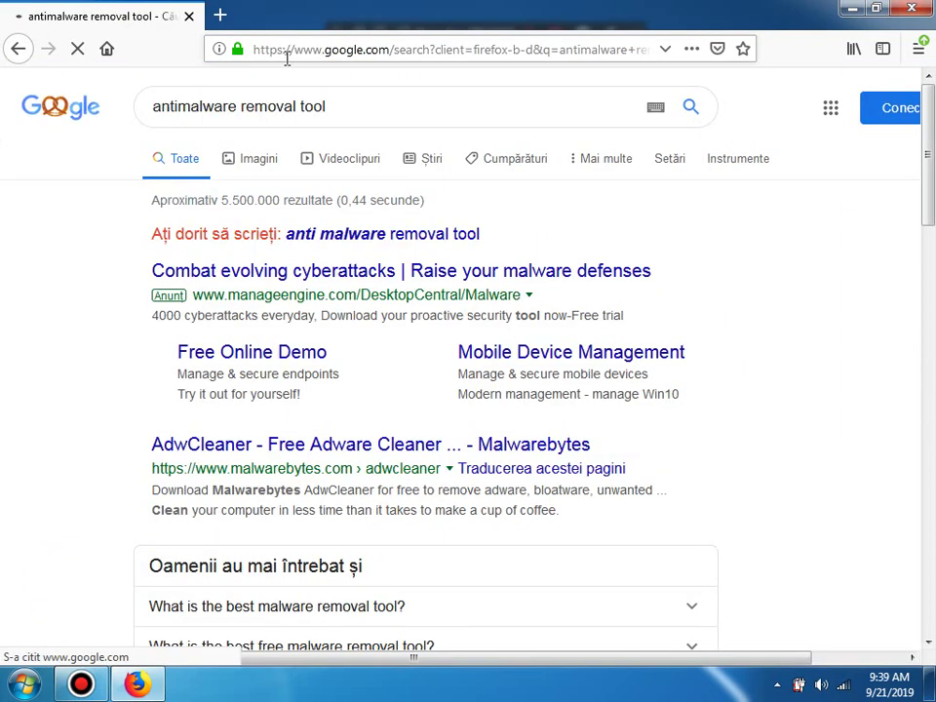
# Step: Visit the AdwCleaner and Malwarebytes Clean Uninstall results, then open the SpyHunter 5 result
pyautogui.click(405, 448)
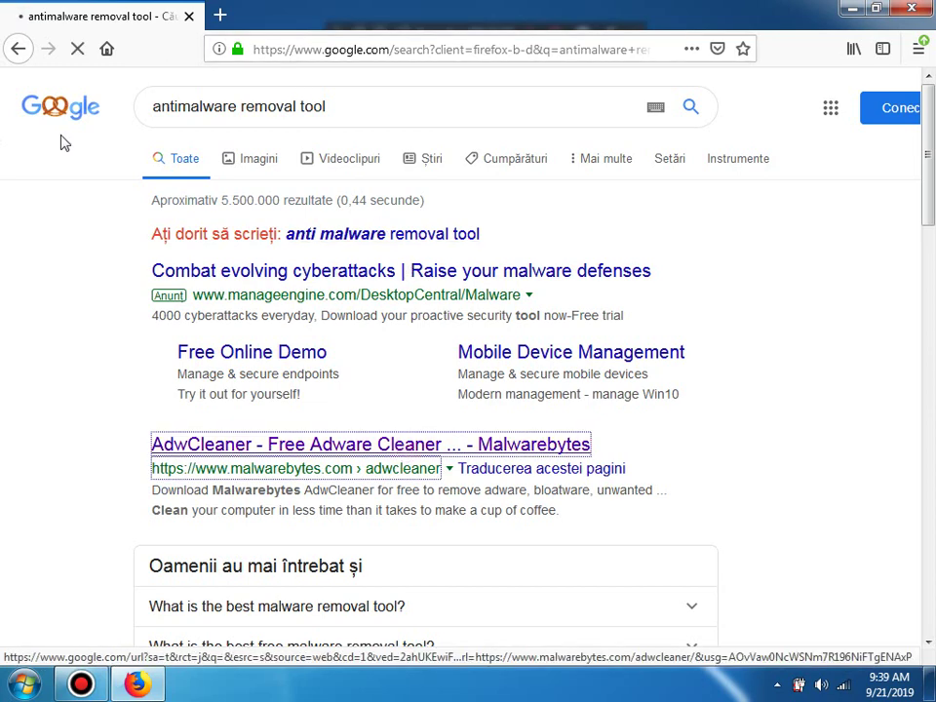
pyautogui.click(17, 49)
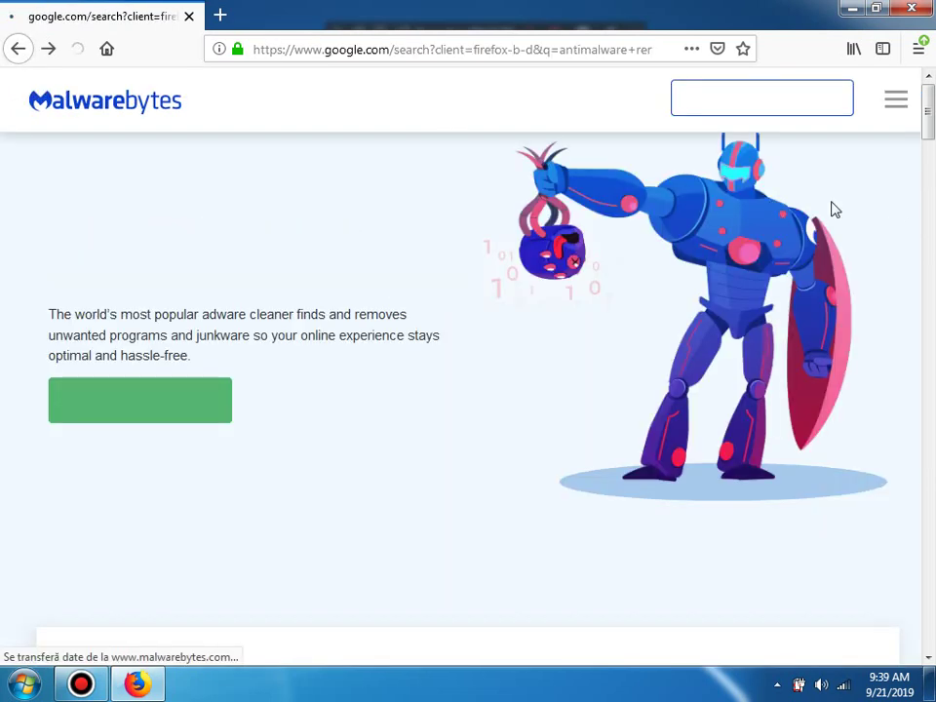
pyautogui.moveTo(933, 190); pyautogui.dragTo(933, 393)
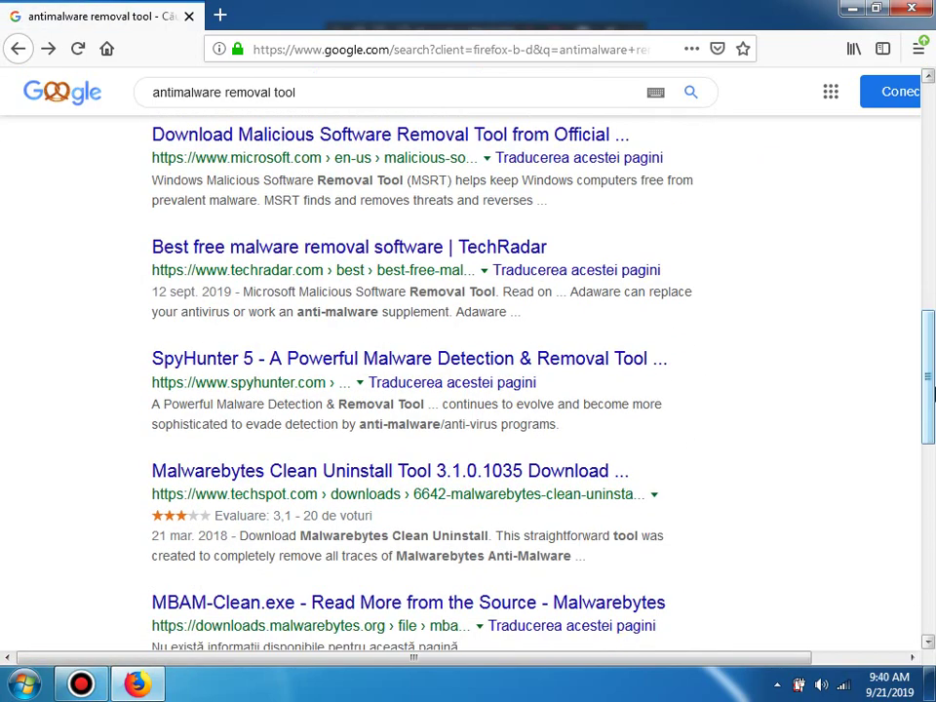
pyautogui.click(547, 471)
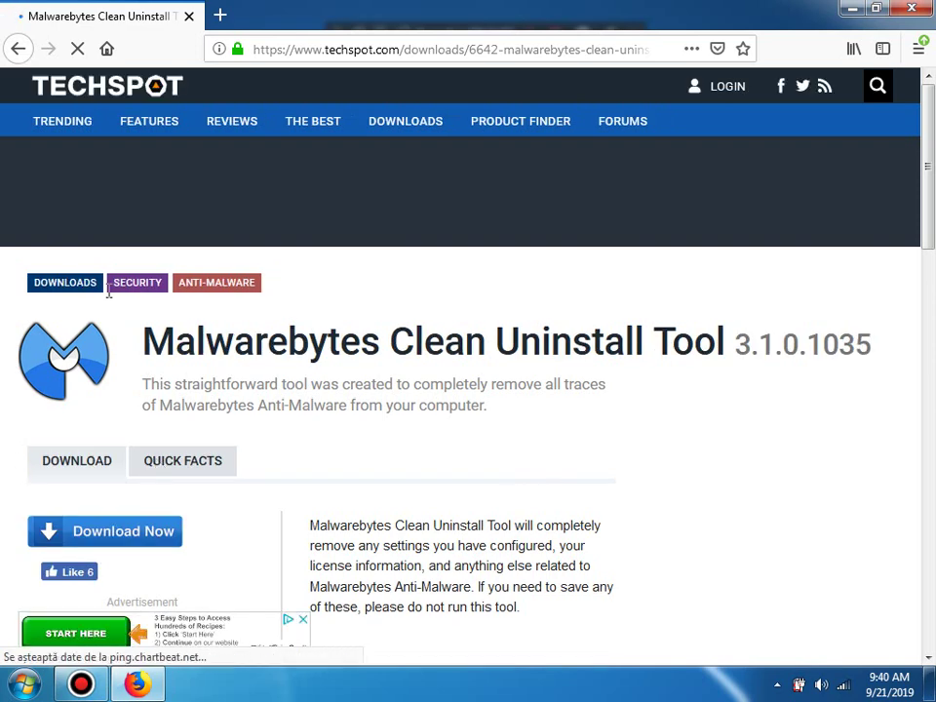
pyautogui.click(17, 48)
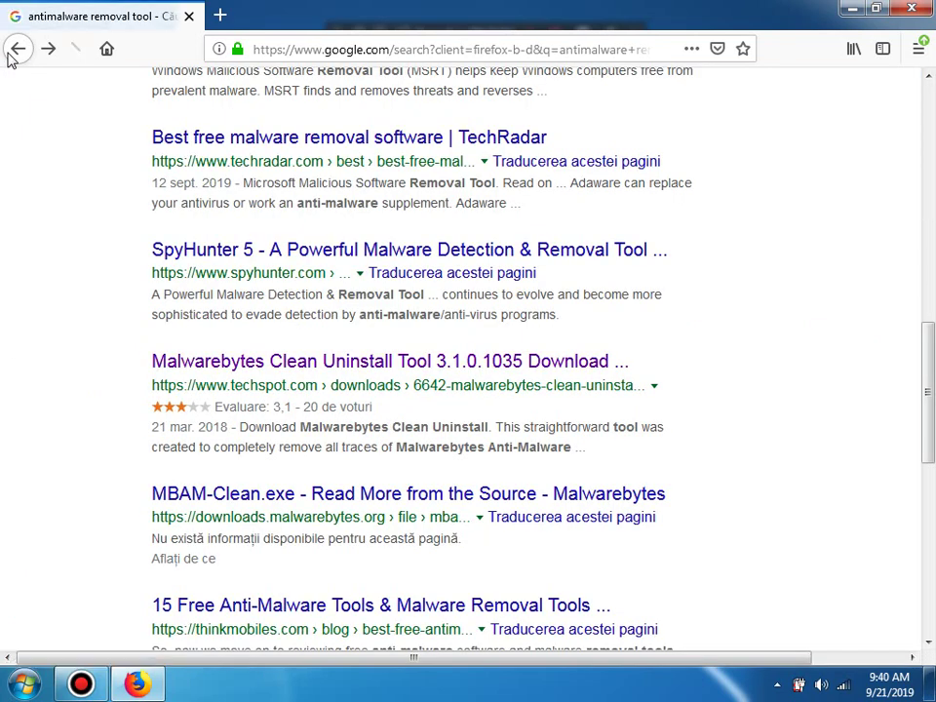
pyautogui.click(284, 252)
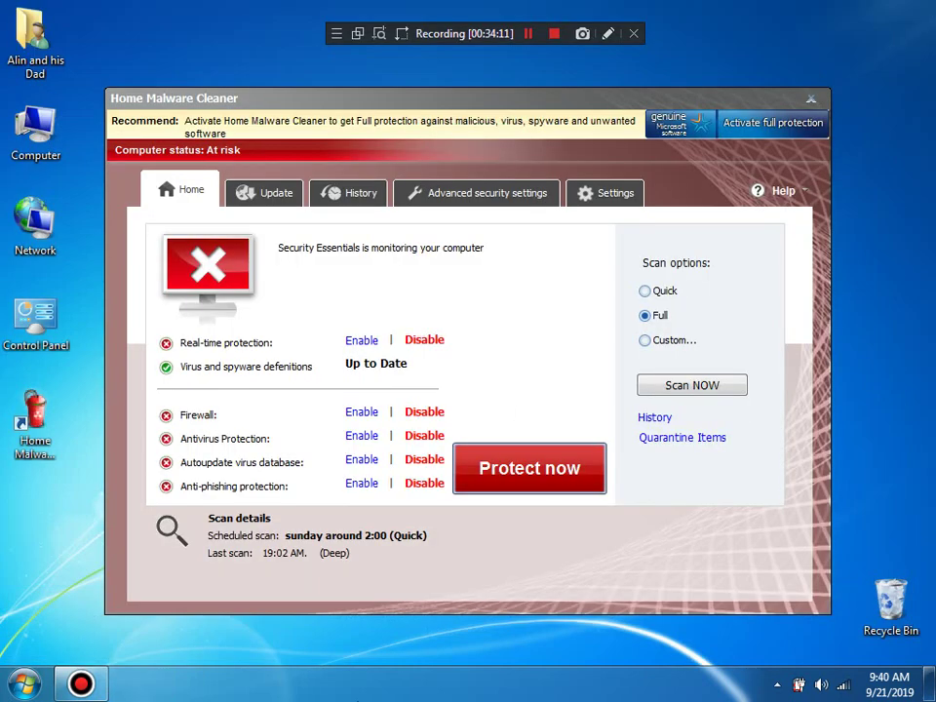
# Step: End the HMd1e_8020.exe process in Windows Task Manager
pyautogui.rightClick(360, 684)
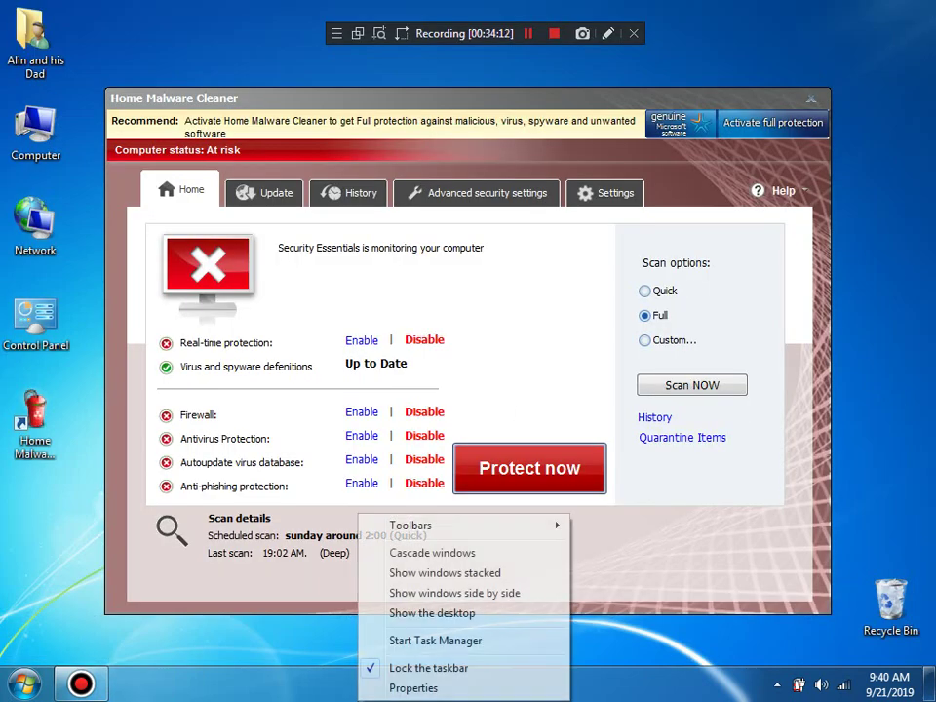
pyautogui.click(425, 640)
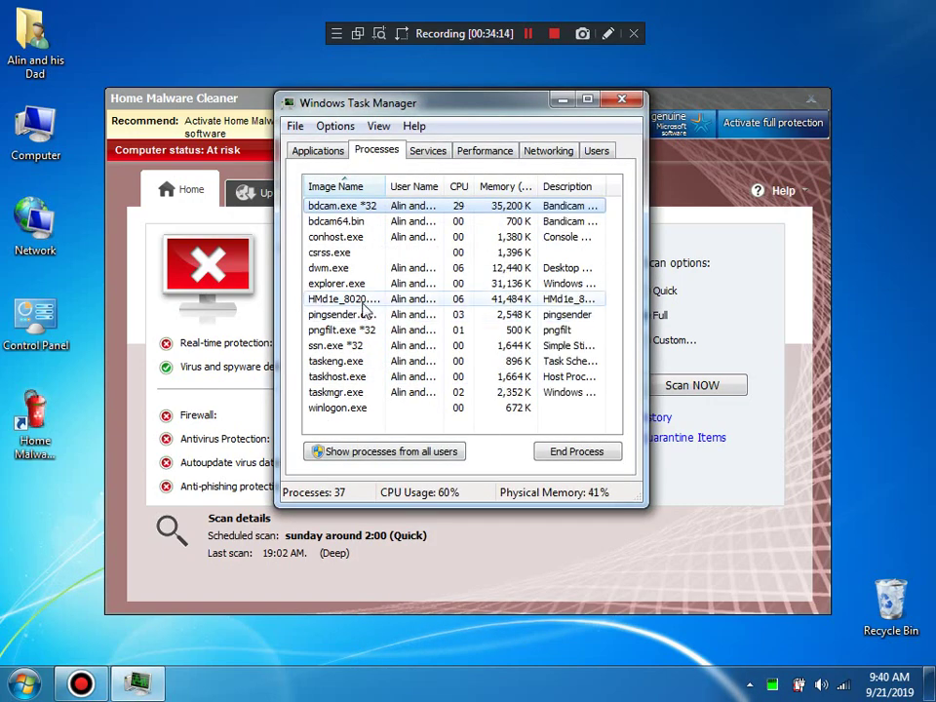
pyautogui.click(361, 305)
pyautogui.press('Delete')
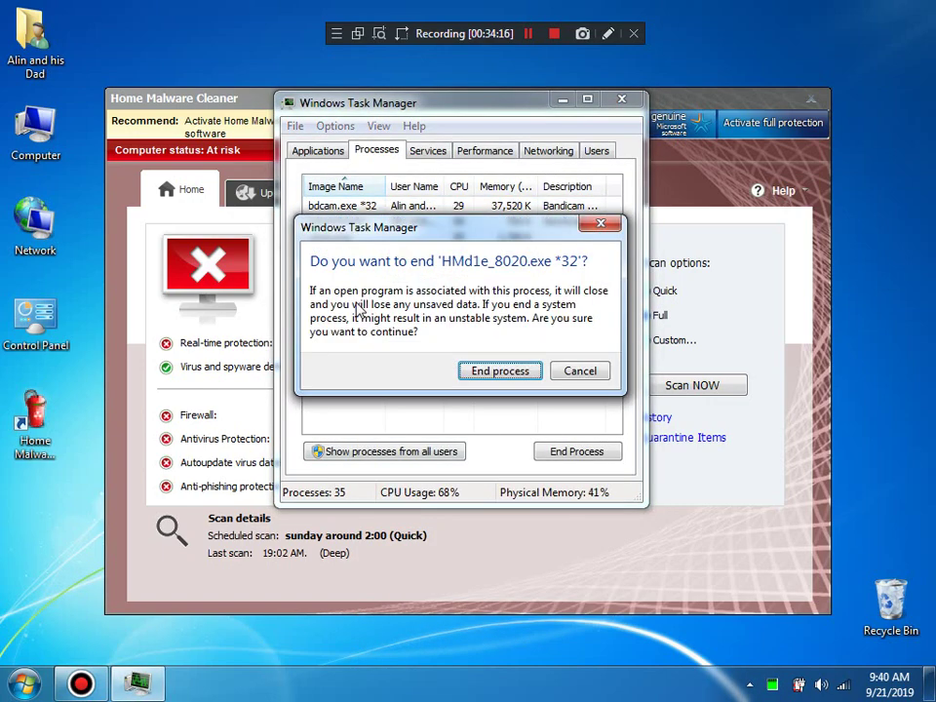
pyautogui.press('Return')
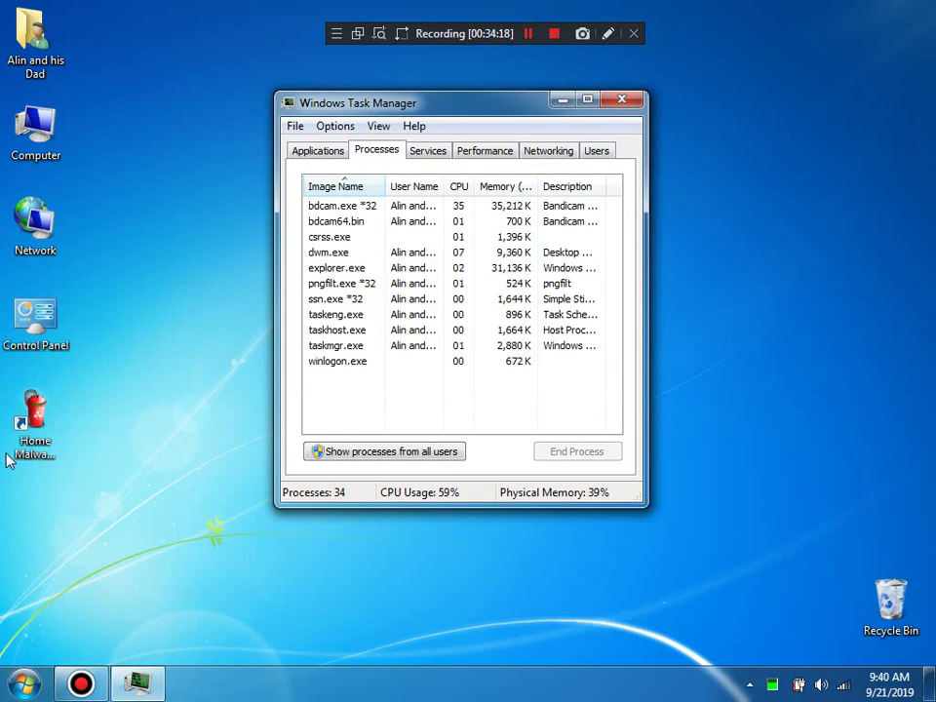
# Step: Check the Home Malware Cleaner shortcut's ProgramData target in its properties
pyautogui.rightClick(11, 444)
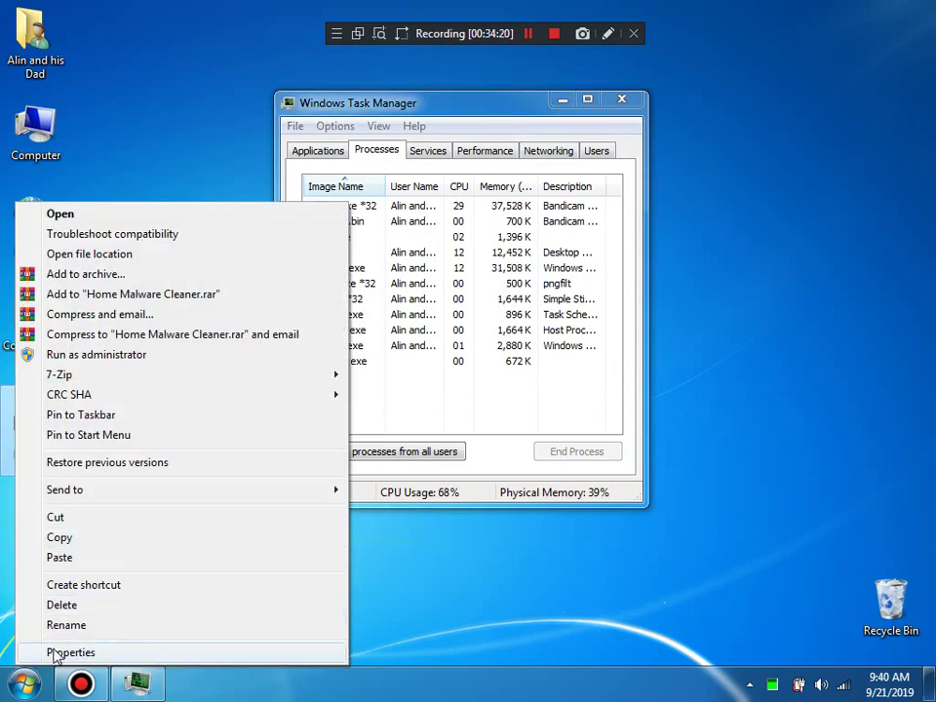
pyautogui.click(58, 651)
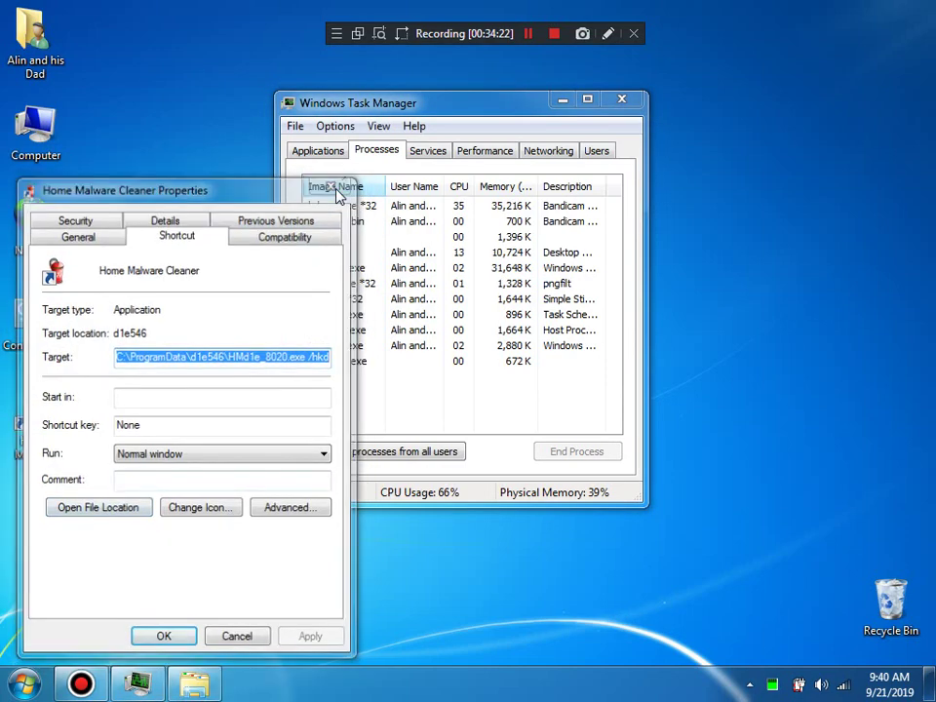
pyautogui.click(332, 187)
# Step: Relaunch Home Malware Cleaner as administrator and close Task Manager
pyautogui.rightClick(29, 446)
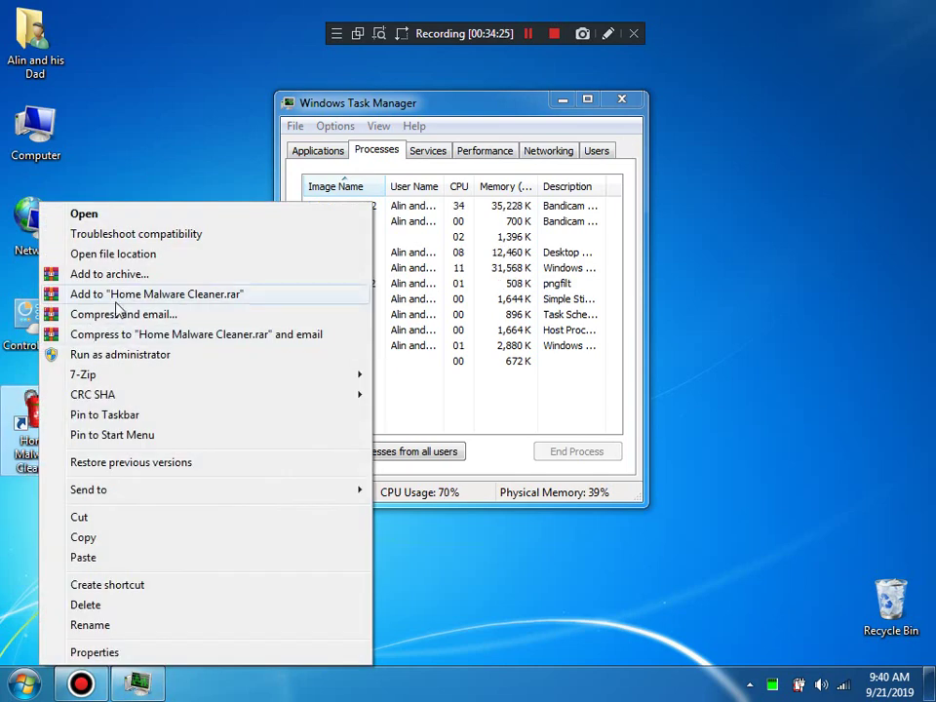
pyautogui.click(88, 356)
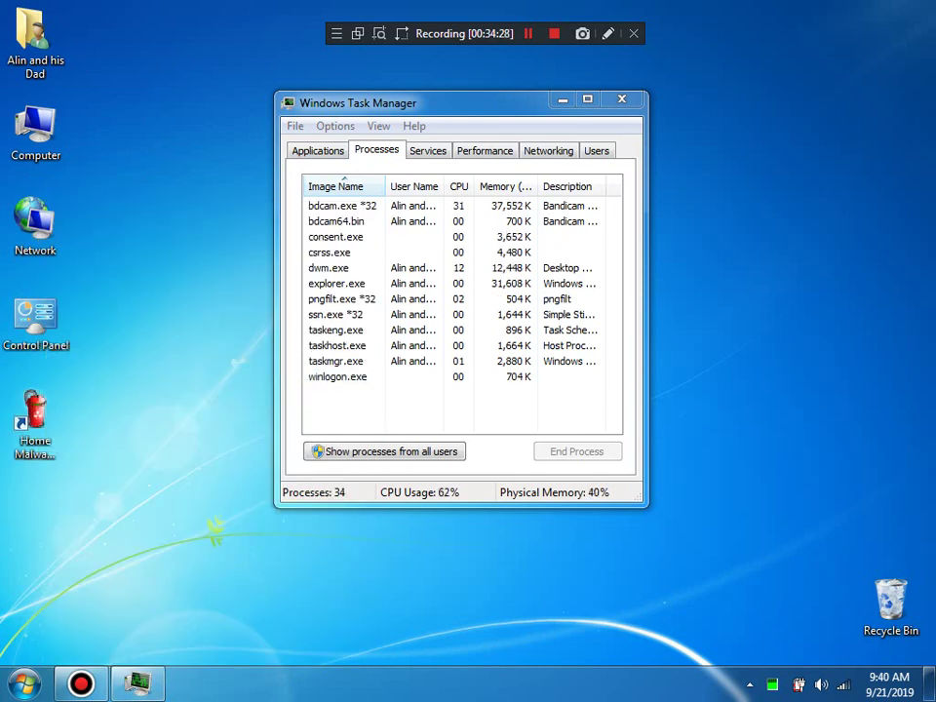
pyautogui.click(622, 99)
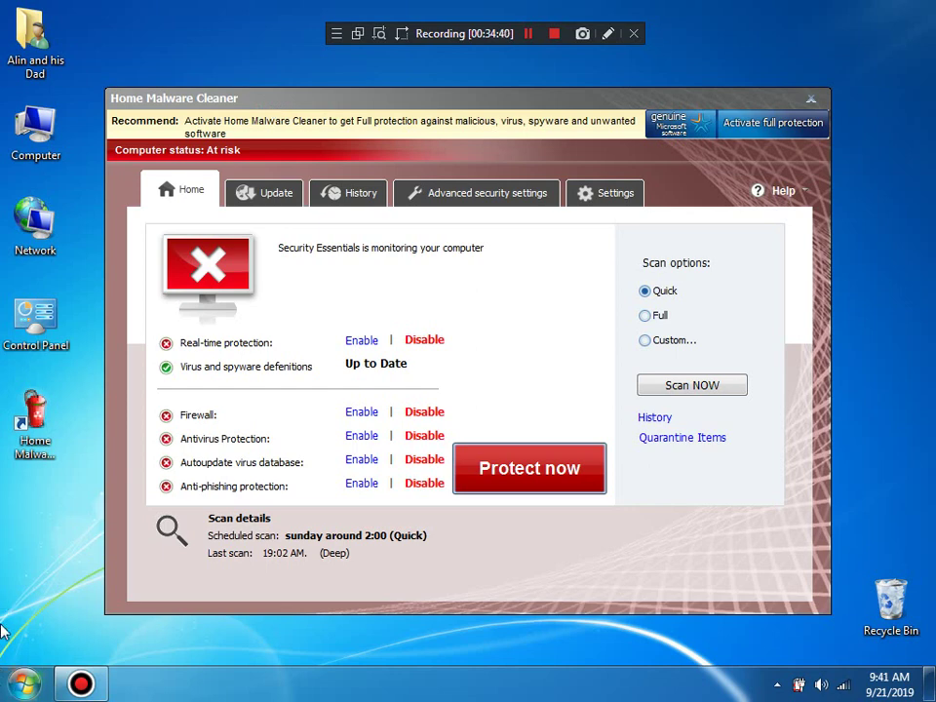
# Step: Launch Firefox by running 'firefox' from the Win+R prompt
pyautogui.press('super')
pyautogui.press('super+r')
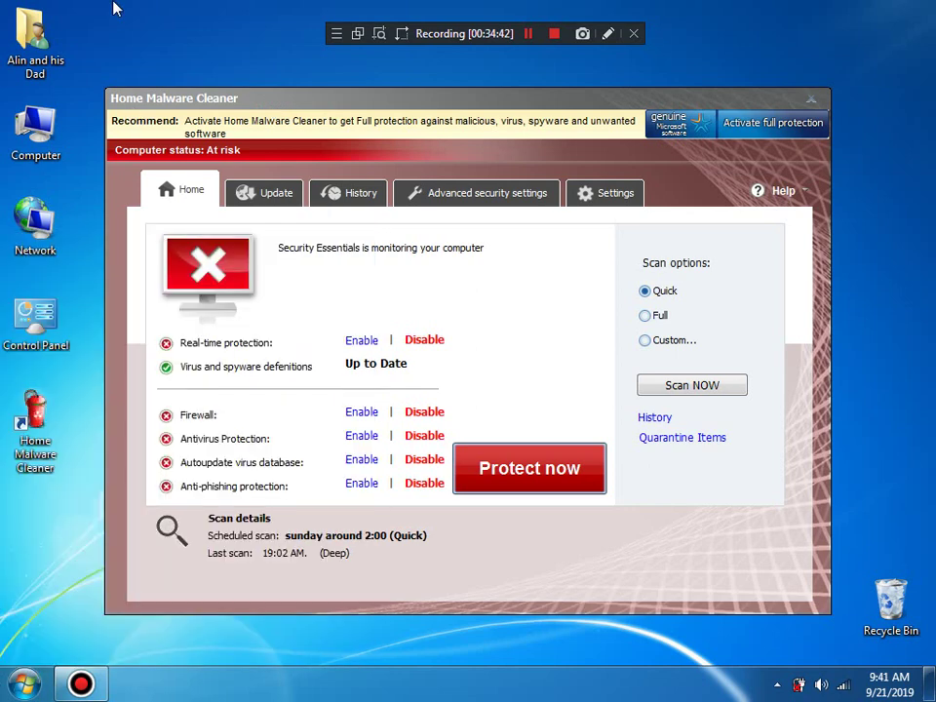
pyautogui.press('Return')
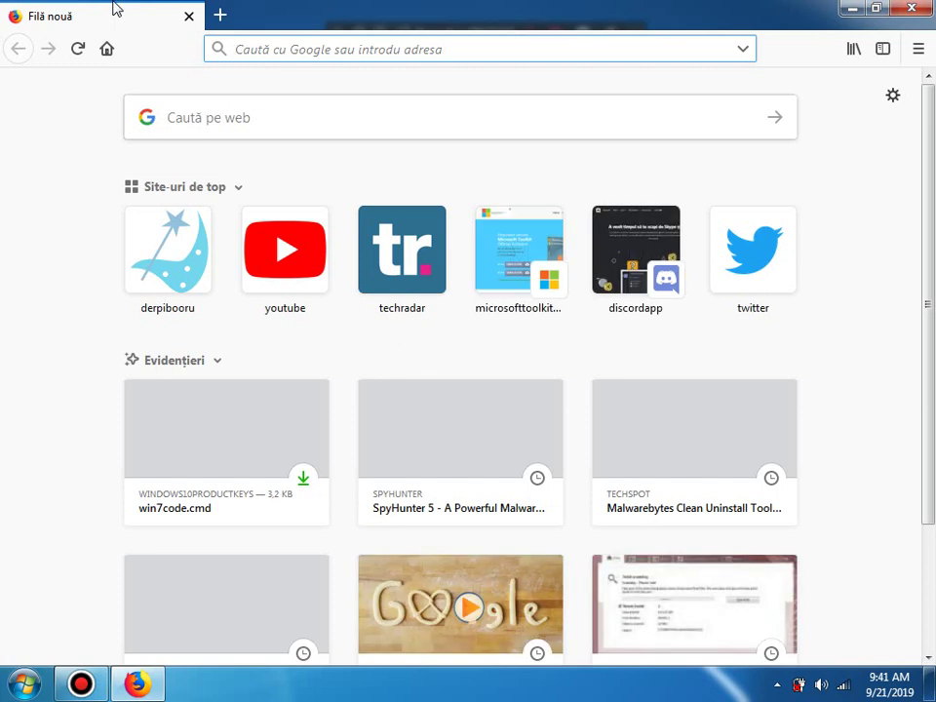
# Step: Search Google for 'antimalware' in a new tab and close the old empty tab
pyautogui.click(219, 14)
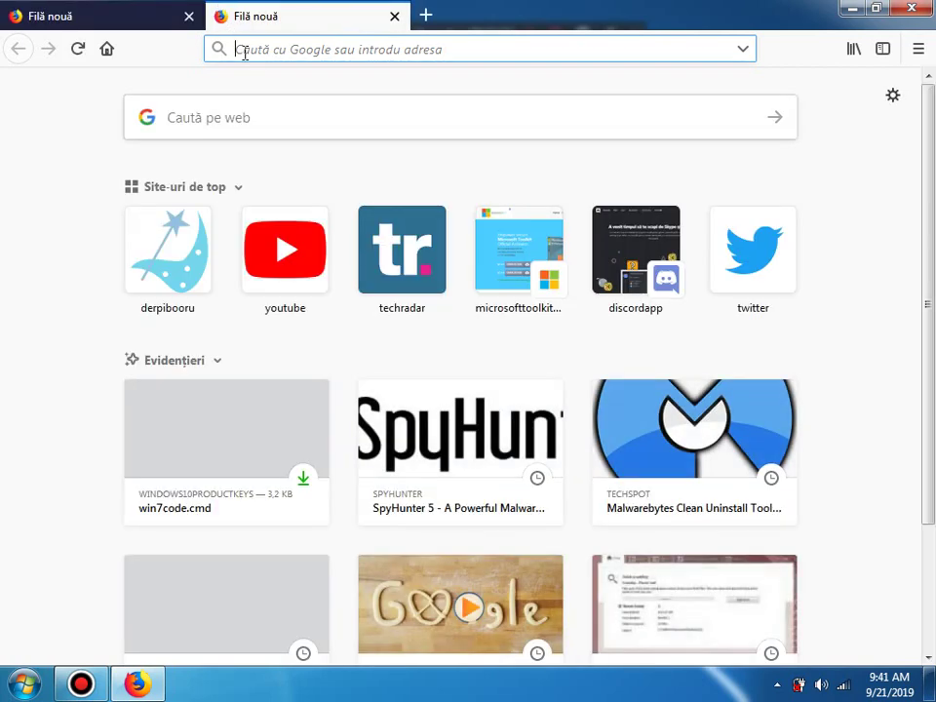
pyautogui.write('antimalware')
pyautogui.press('Return')
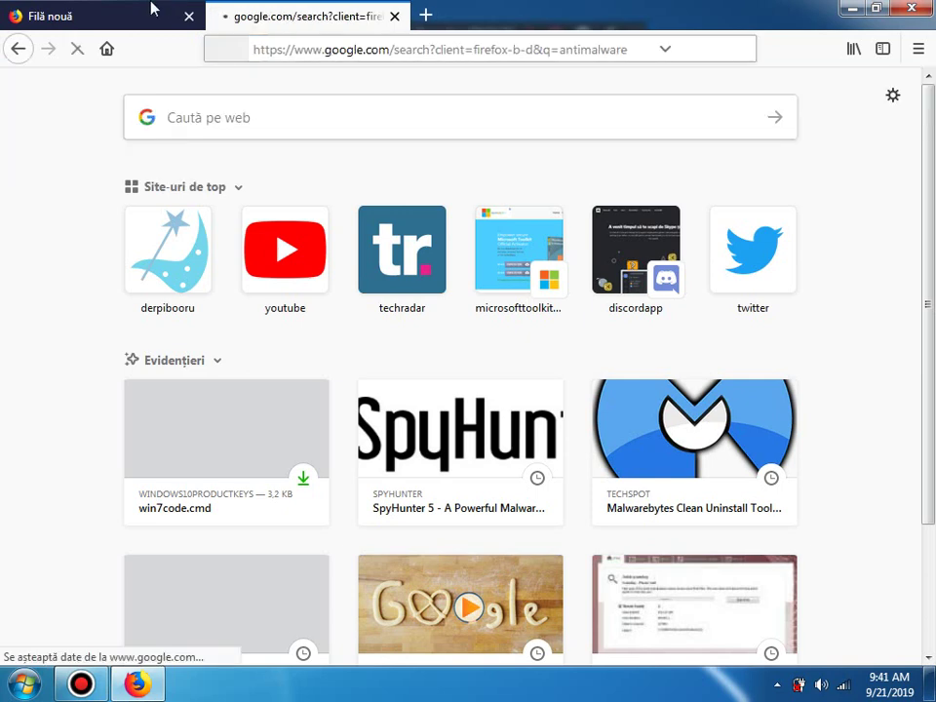
pyautogui.click(190, 18)
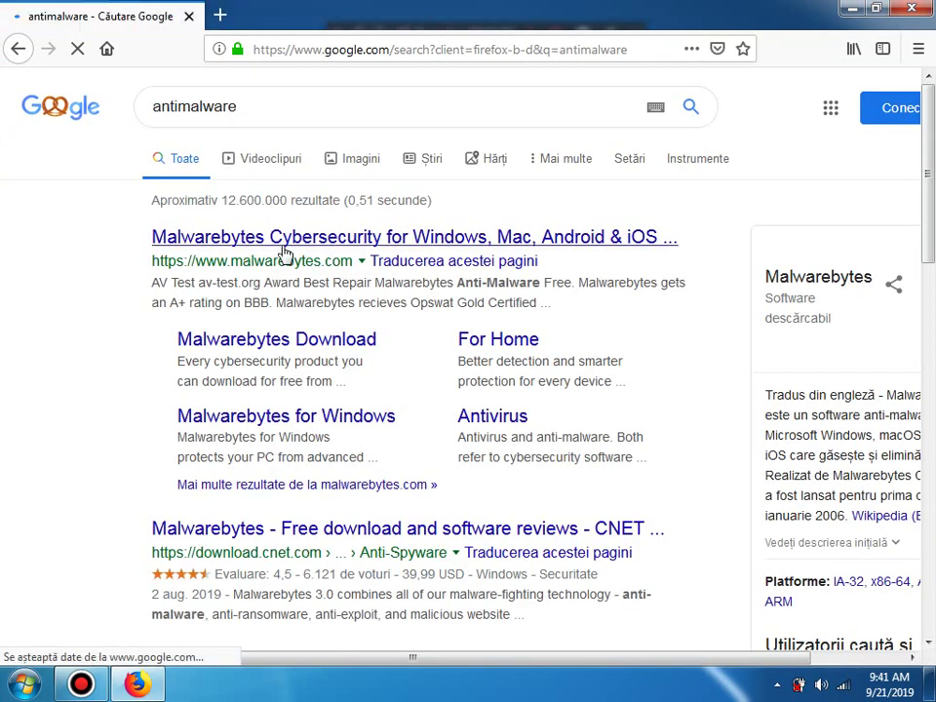
# Step: Glance at the CNET Malwarebytes page, then return to the search results and scroll down
pyautogui.click(355, 535)
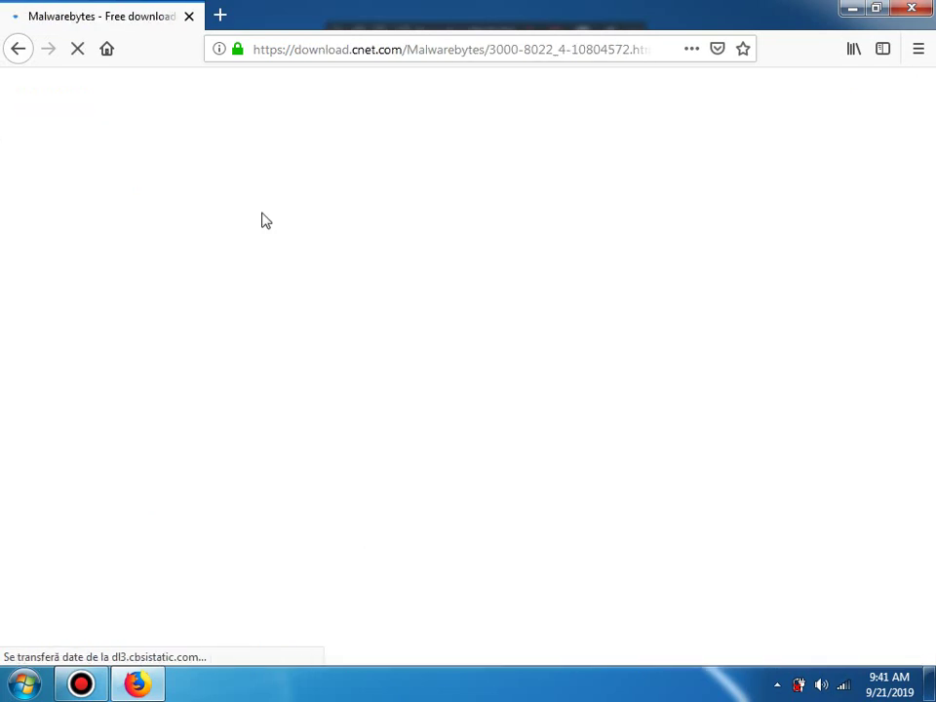
pyautogui.click(17, 48)
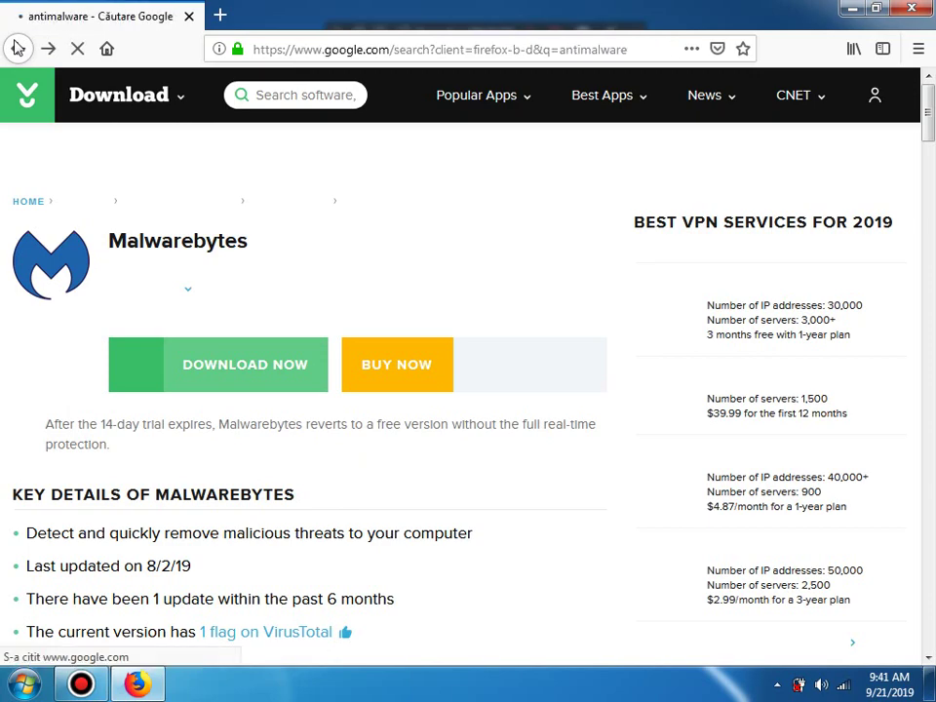
pyautogui.moveTo(930, 134); pyautogui.dragTo(933, 227)
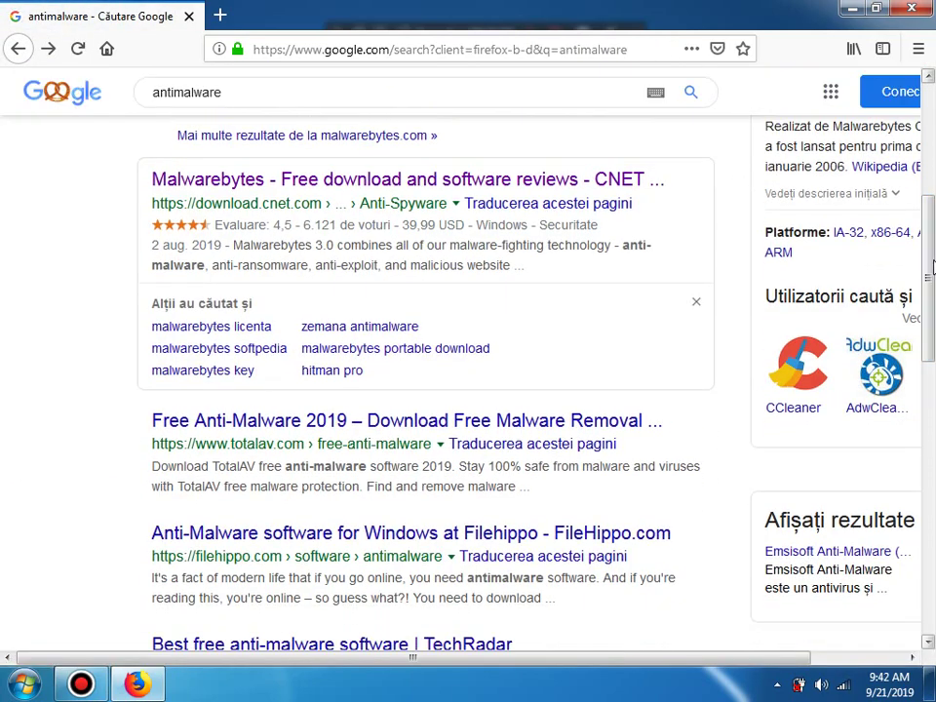
# Step: View the TotalAV and downloadastro Malwarebytes results, then open TechRadar's best free anti-malware 2019 article
pyautogui.click(372, 427)
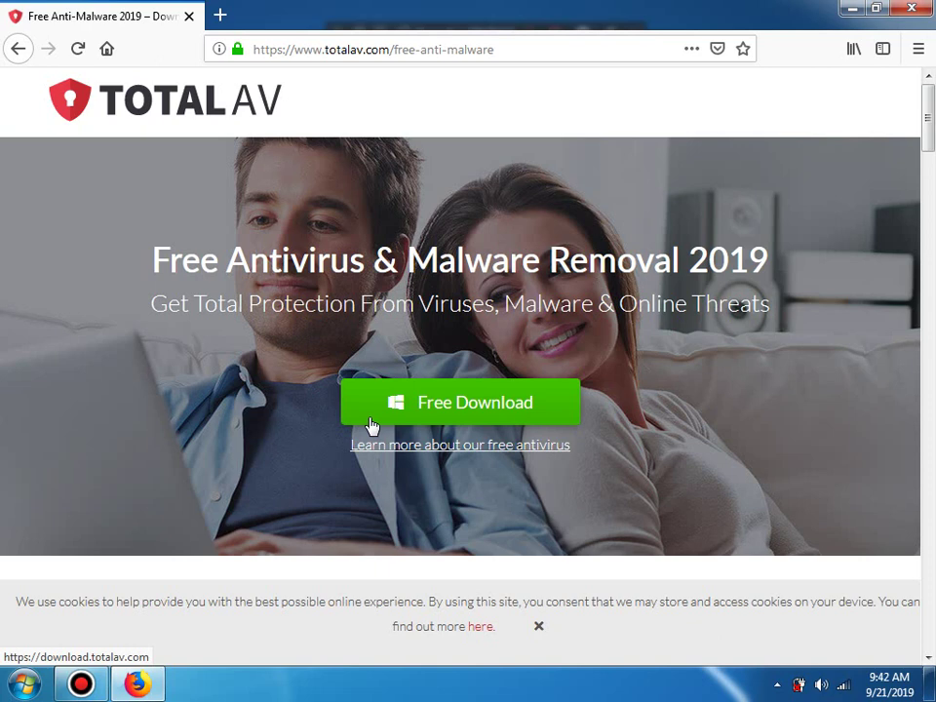
pyautogui.click(16, 51)
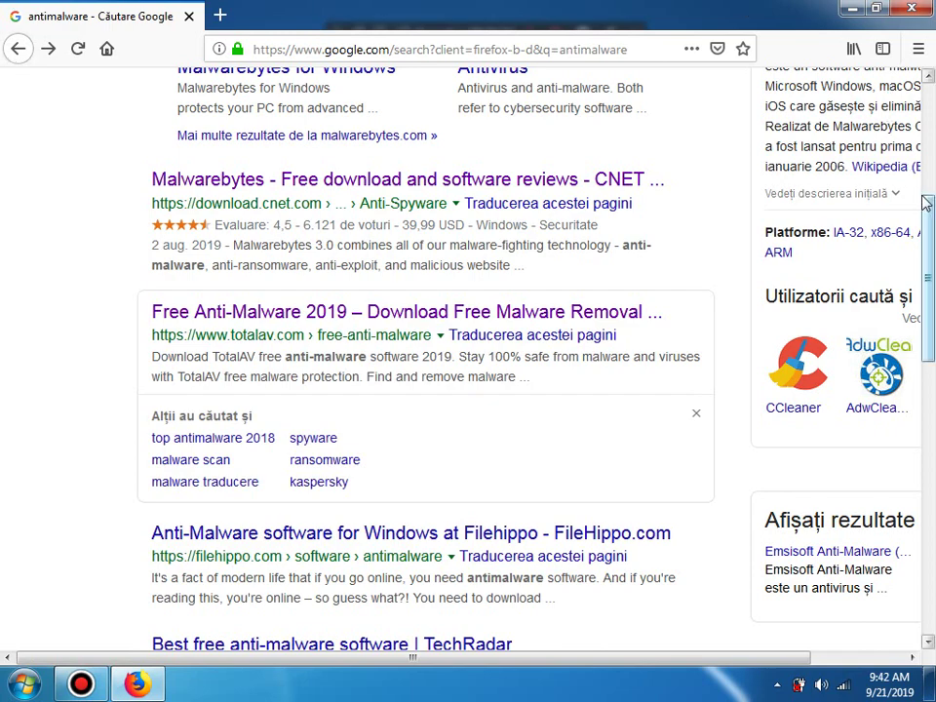
pyautogui.moveTo(926, 202); pyautogui.dragTo(933, 364)
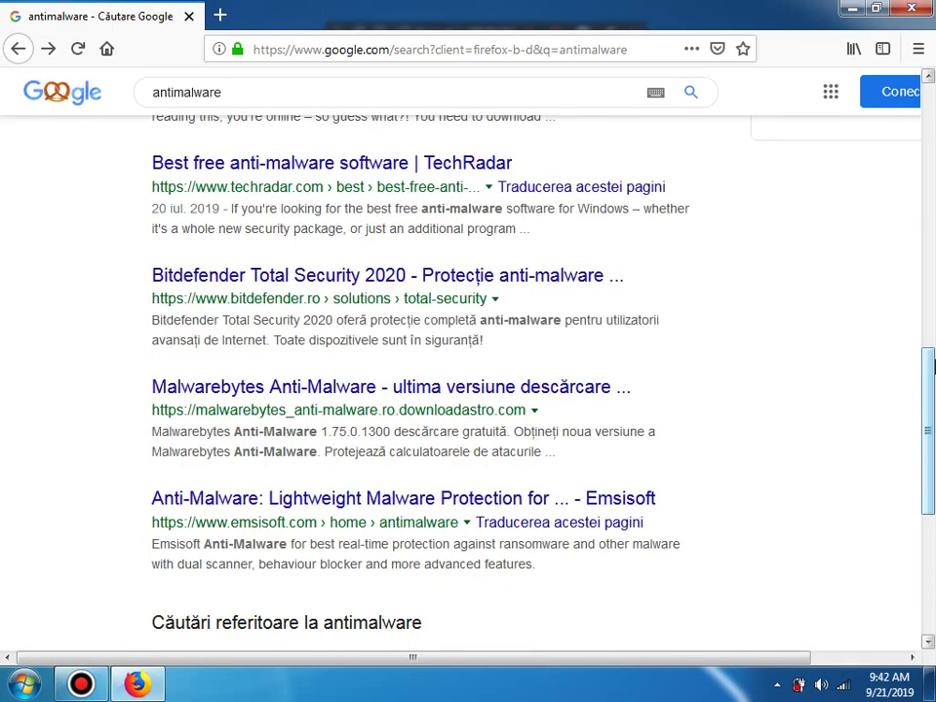
pyautogui.click(574, 393)
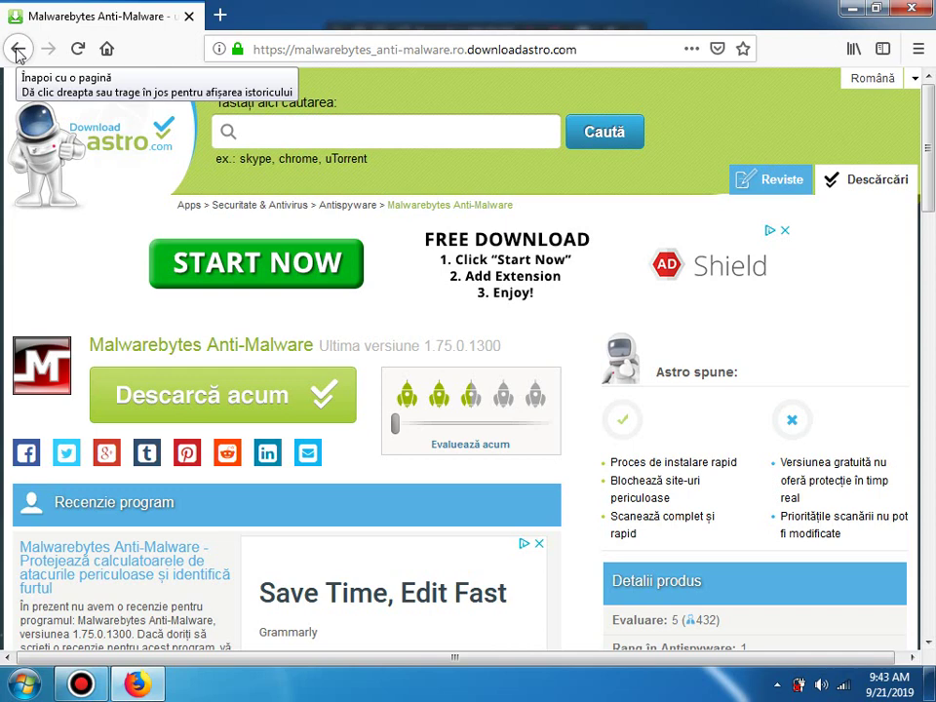
pyautogui.click(18, 50)
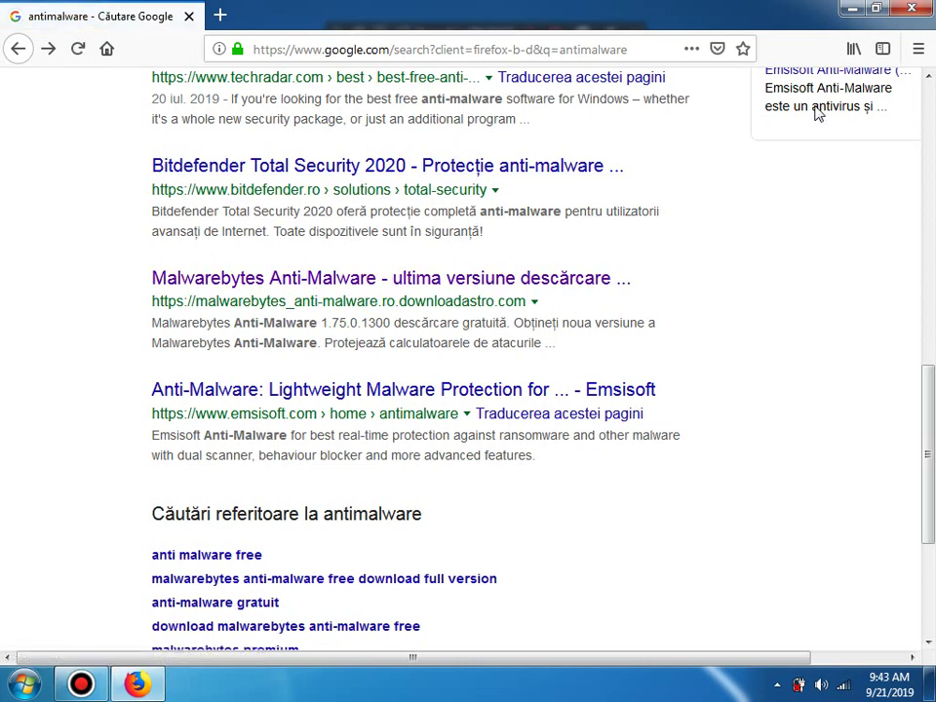
pyautogui.scroll(2, 929, 83)
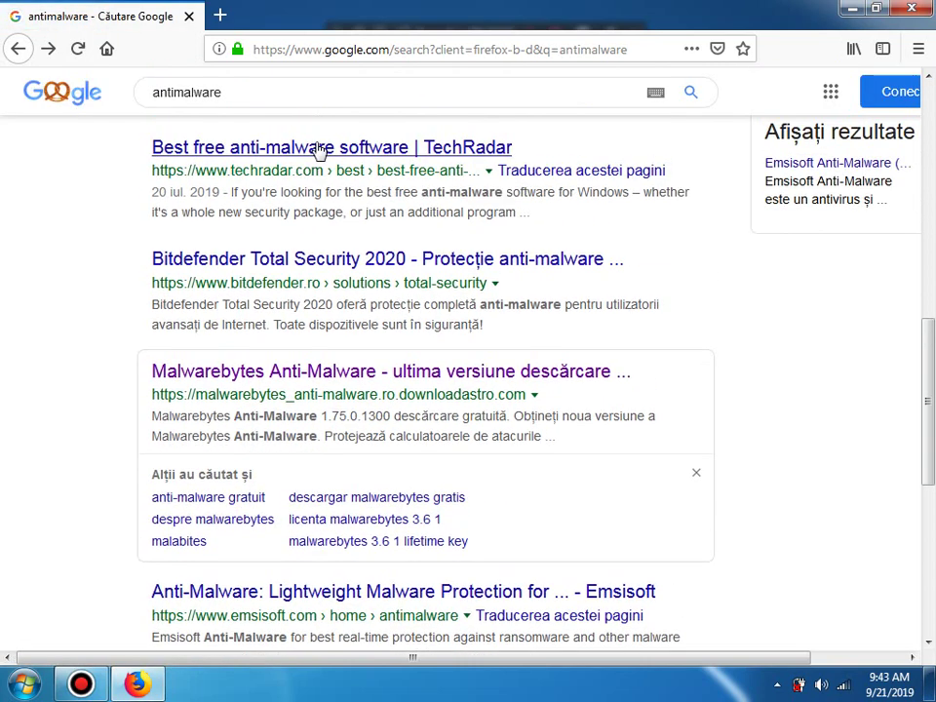
pyautogui.click(318, 148)
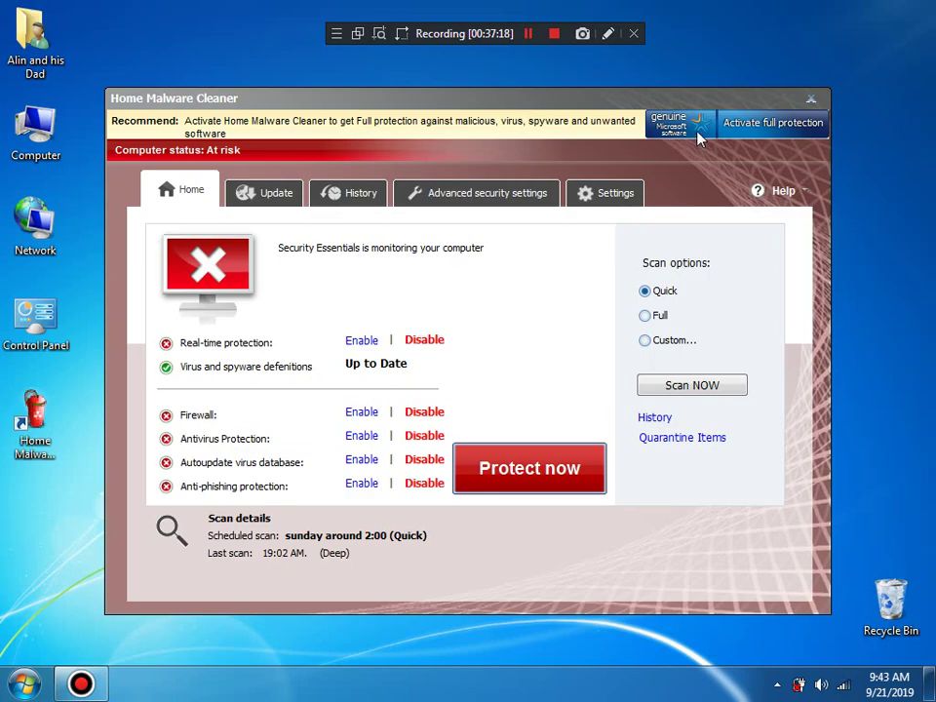
# Step: Open Help > Activate Now and enter a product key across the four key fields
pyautogui.click(799, 200)
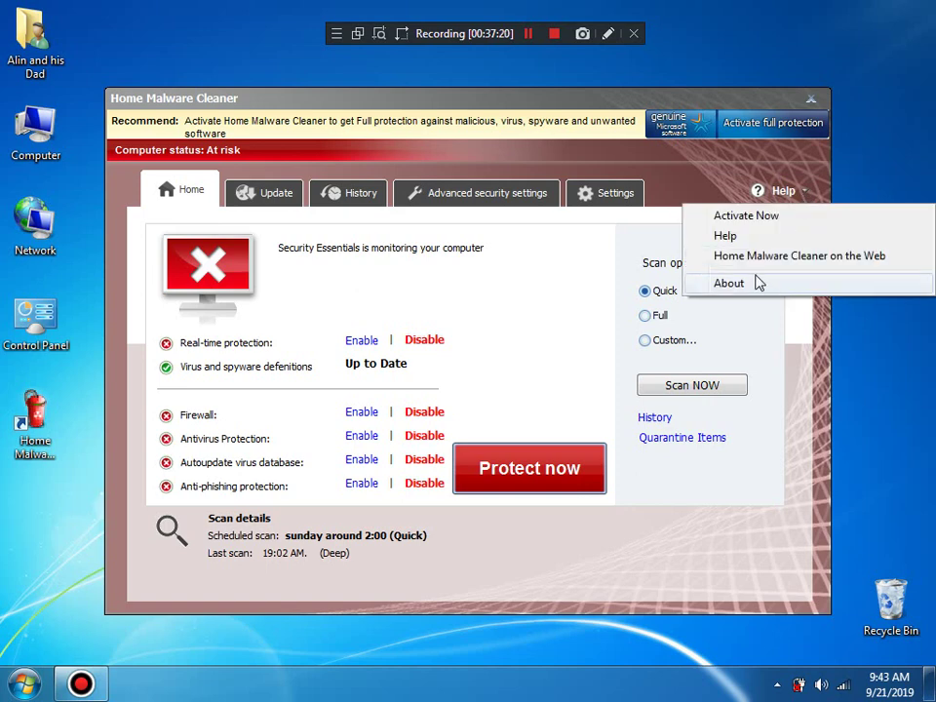
pyautogui.click(744, 217)
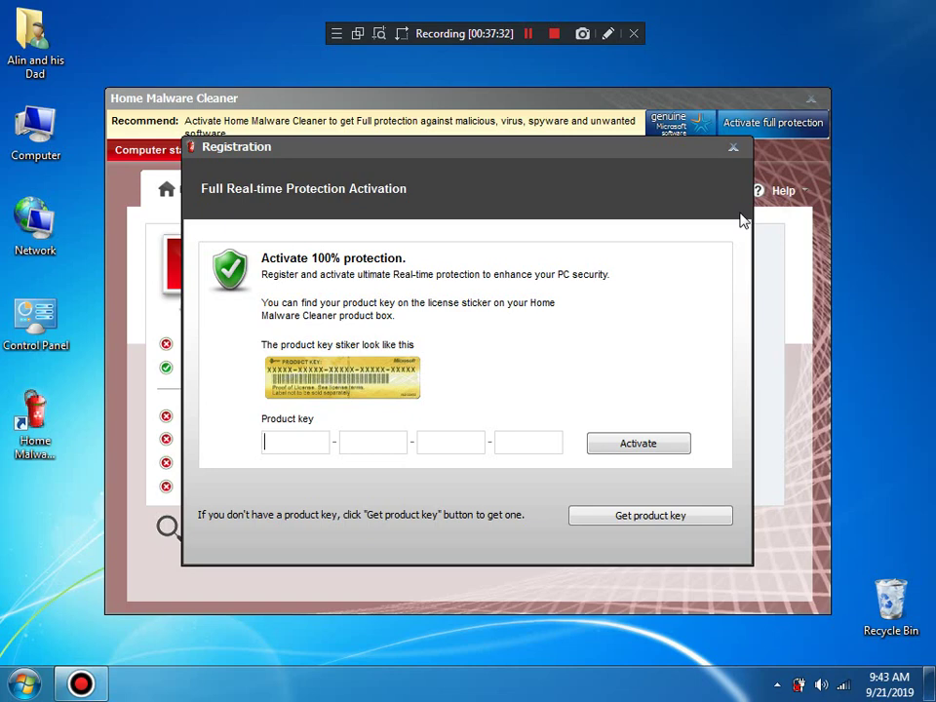
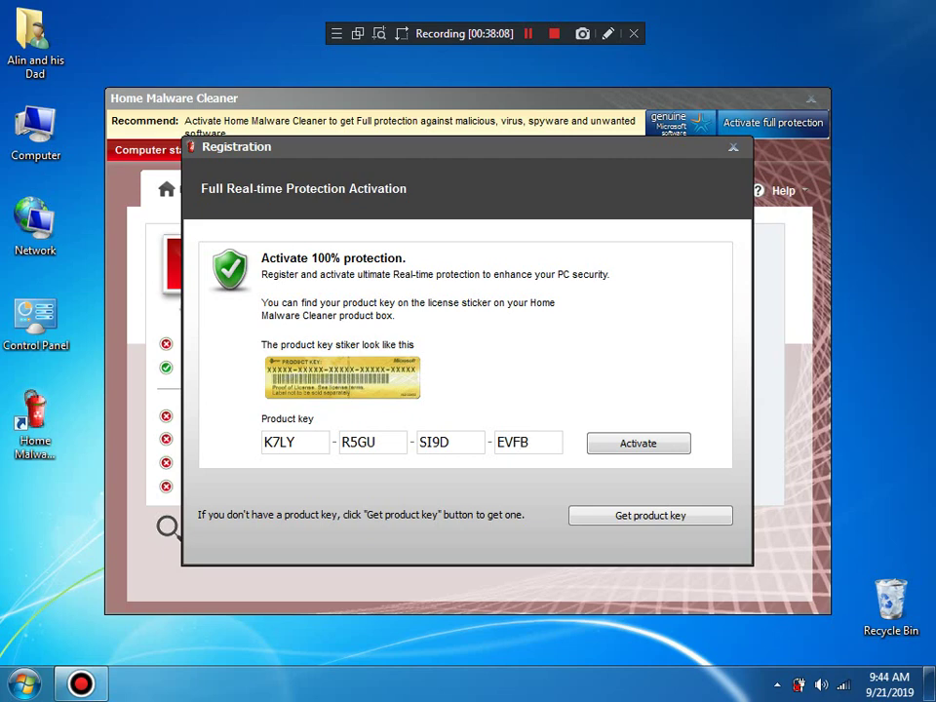
# Step: Try activating with the first key, dismiss the wrong-key error, and clear the fourth field
pyautogui.click(642, 454)
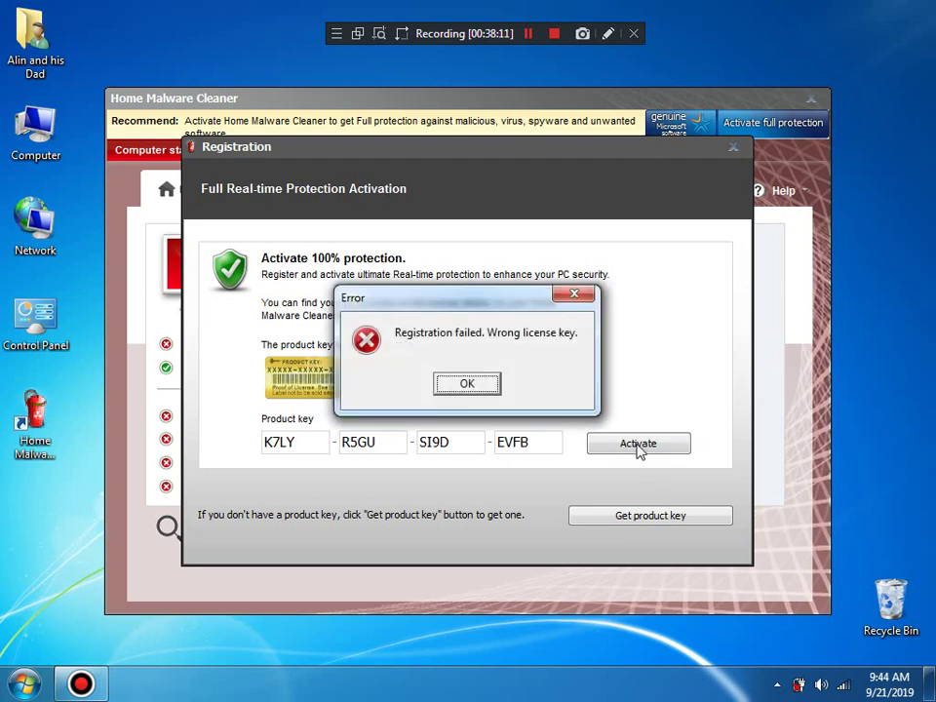
pyautogui.click(467, 383)
pyautogui.moveTo(541, 442); pyautogui.dragTo(444, 459)
pyautogui.press('BackSpace')
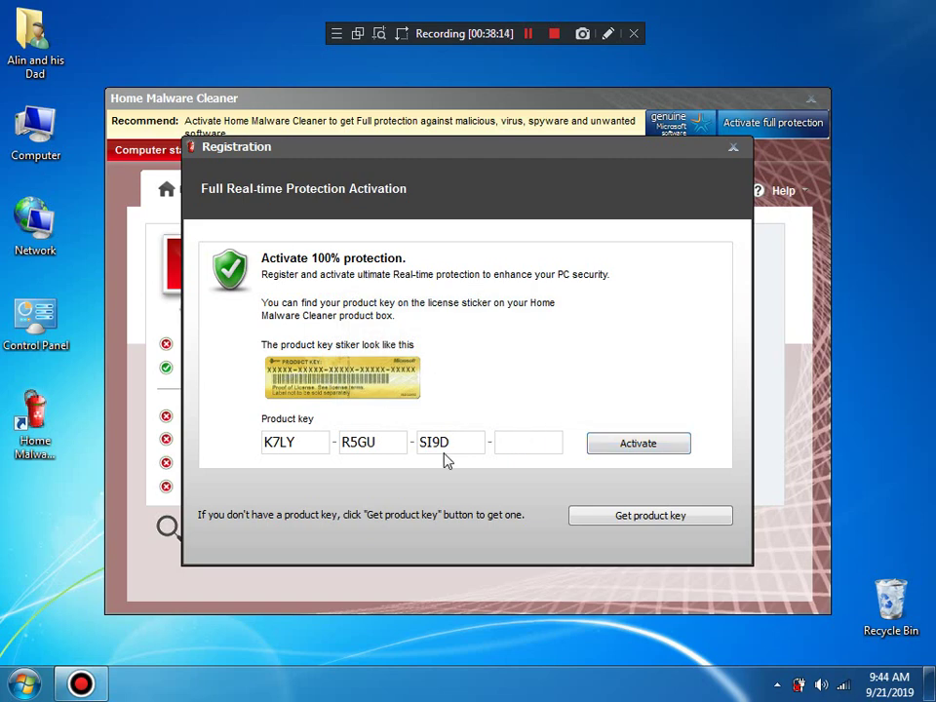
# Step: Replace the key fields with a different product key and activate again
pyautogui.doubleClick(284, 448)
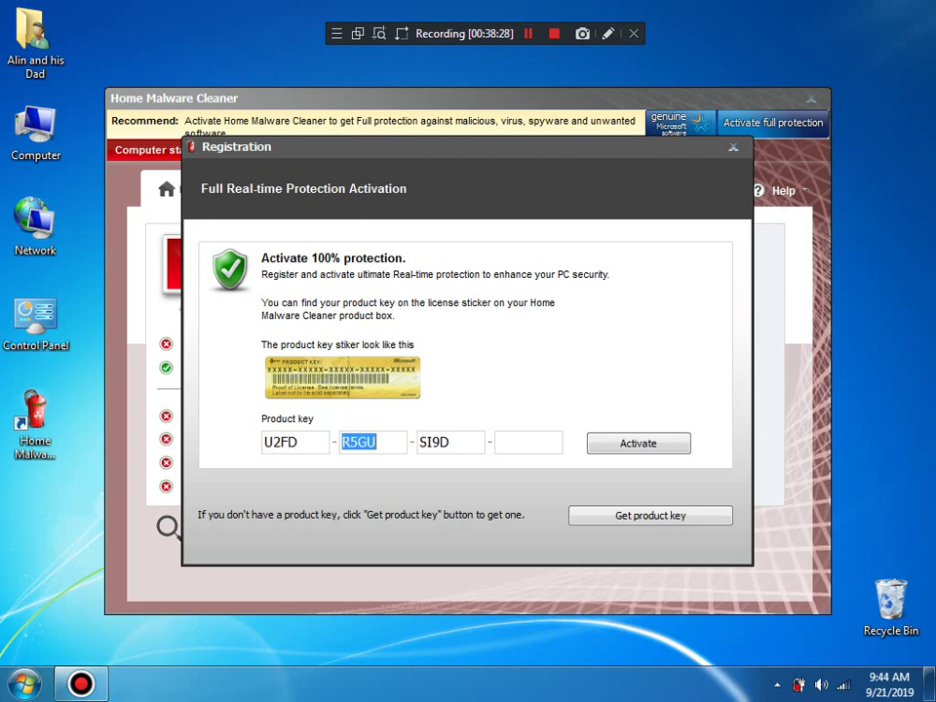
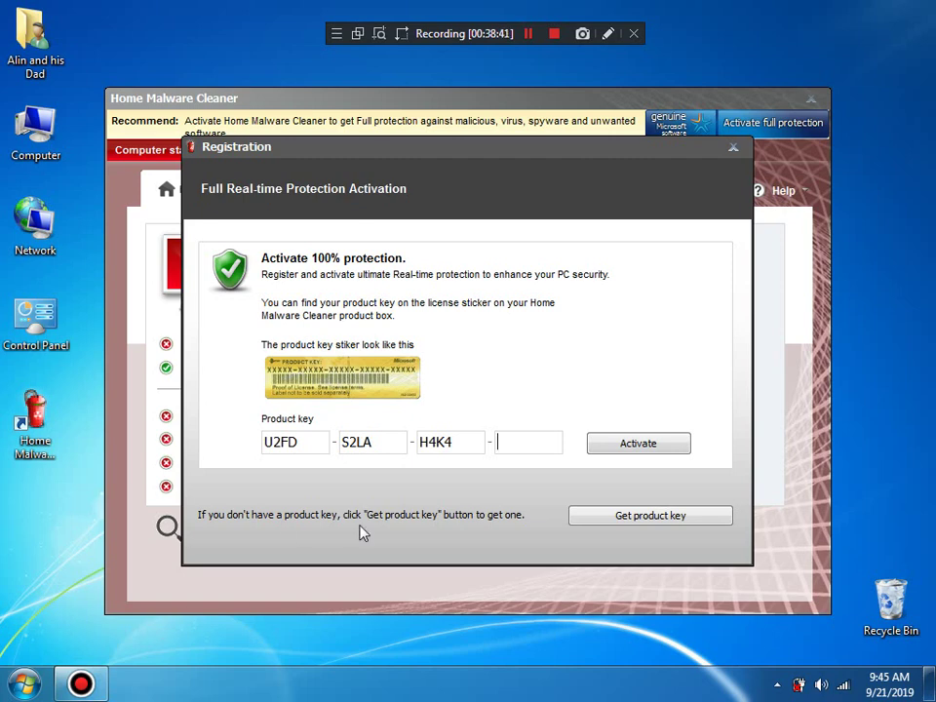
pyautogui.click(477, 441)
pyautogui.press('BackSpace')
pyautogui.click(620, 447)
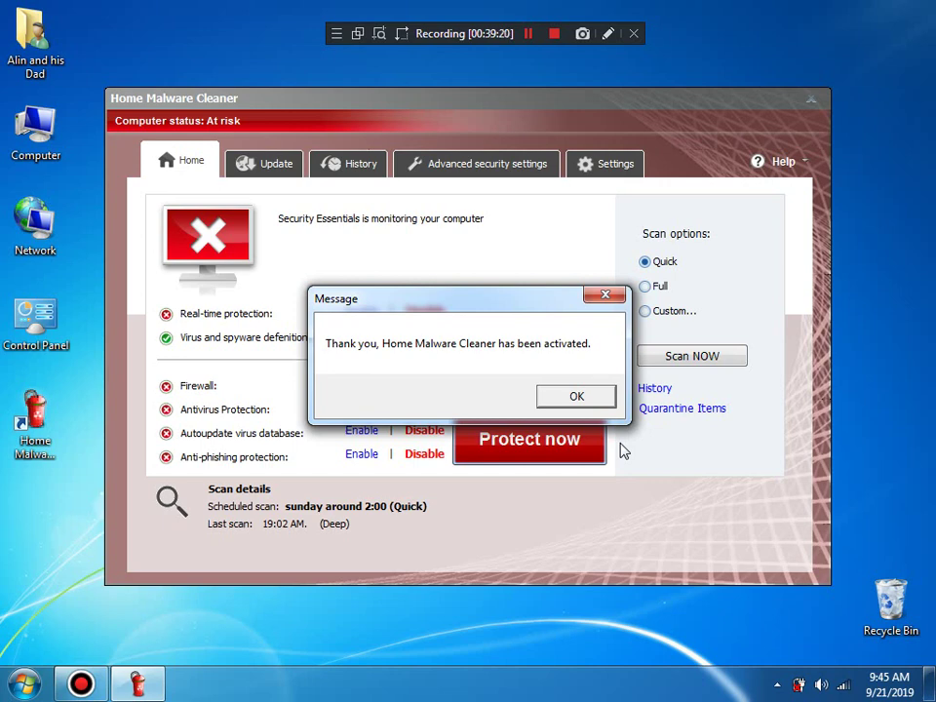
# Step: Dismiss the activation and access-violation messages, enable all protection features, and start a quick scan
pyautogui.click(576, 397)
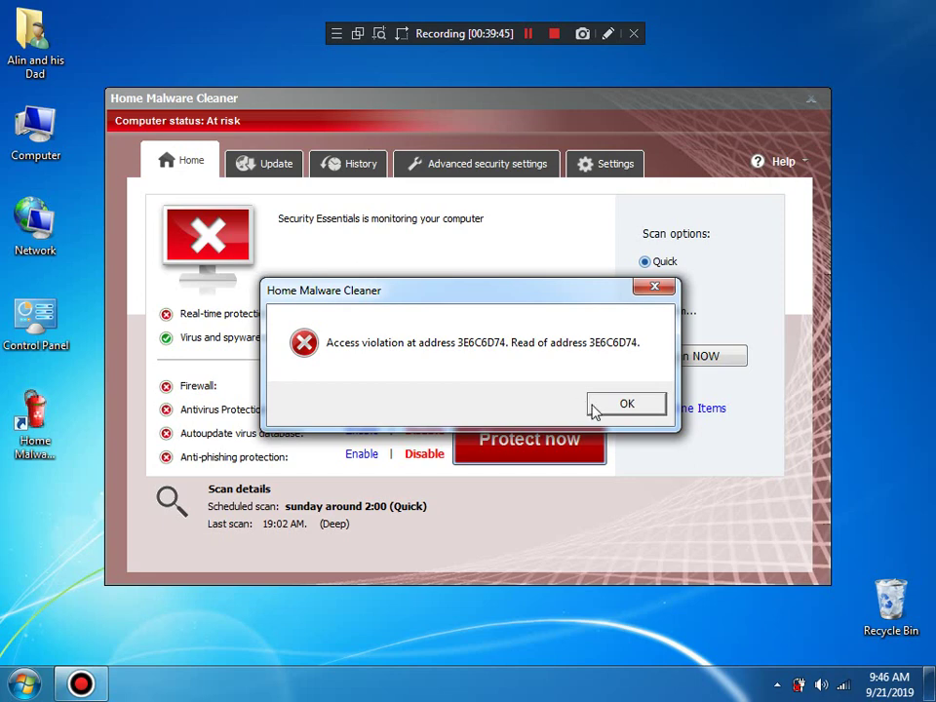
pyautogui.click(591, 407)
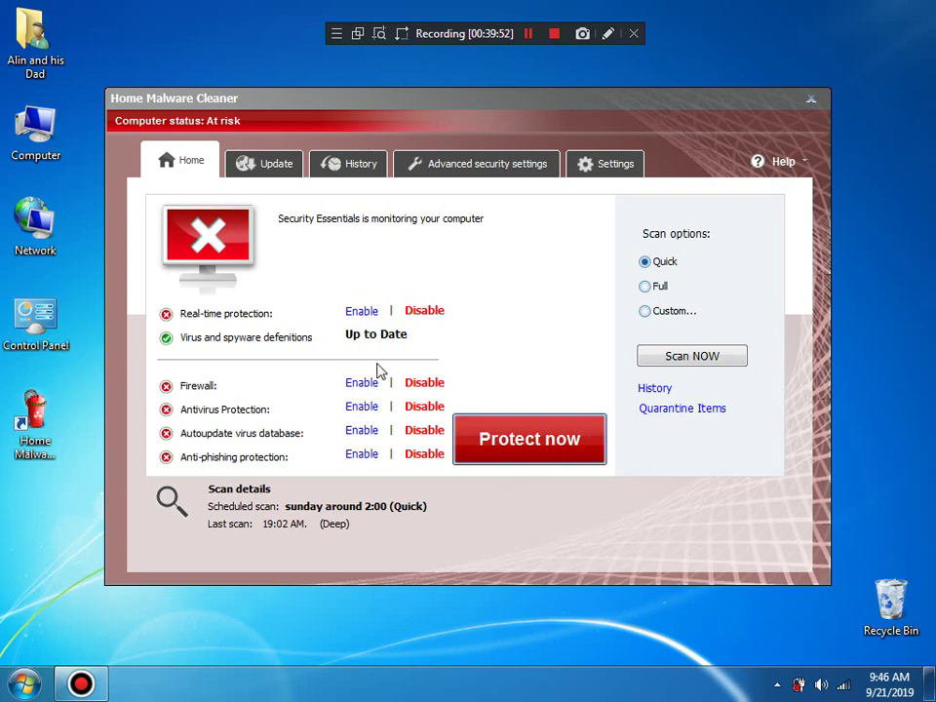
pyautogui.click(353, 312)
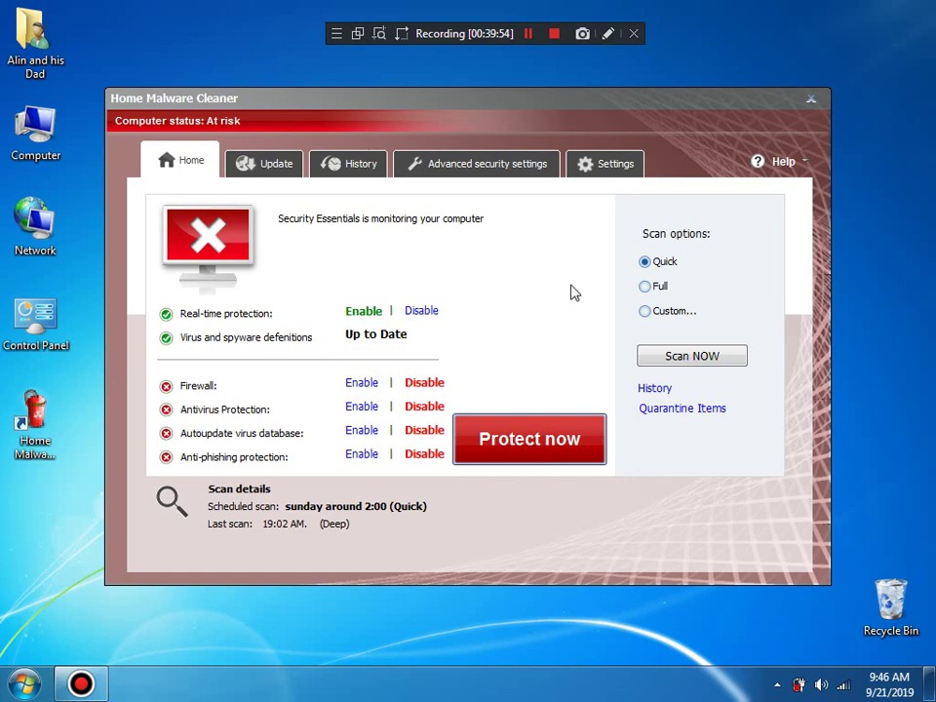
pyautogui.click(544, 461)
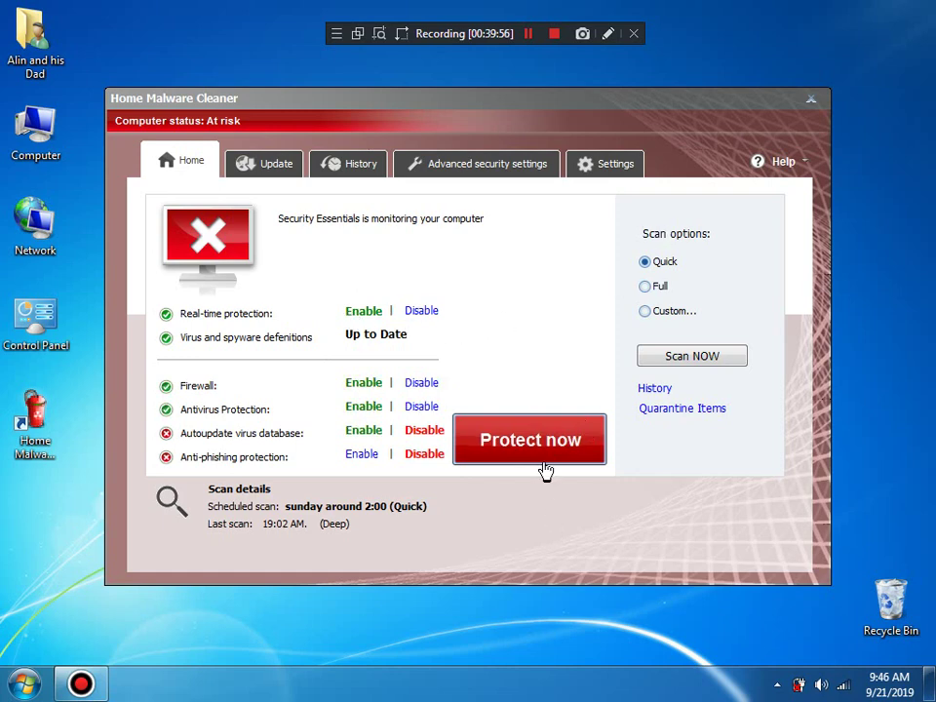
pyautogui.click(653, 357)
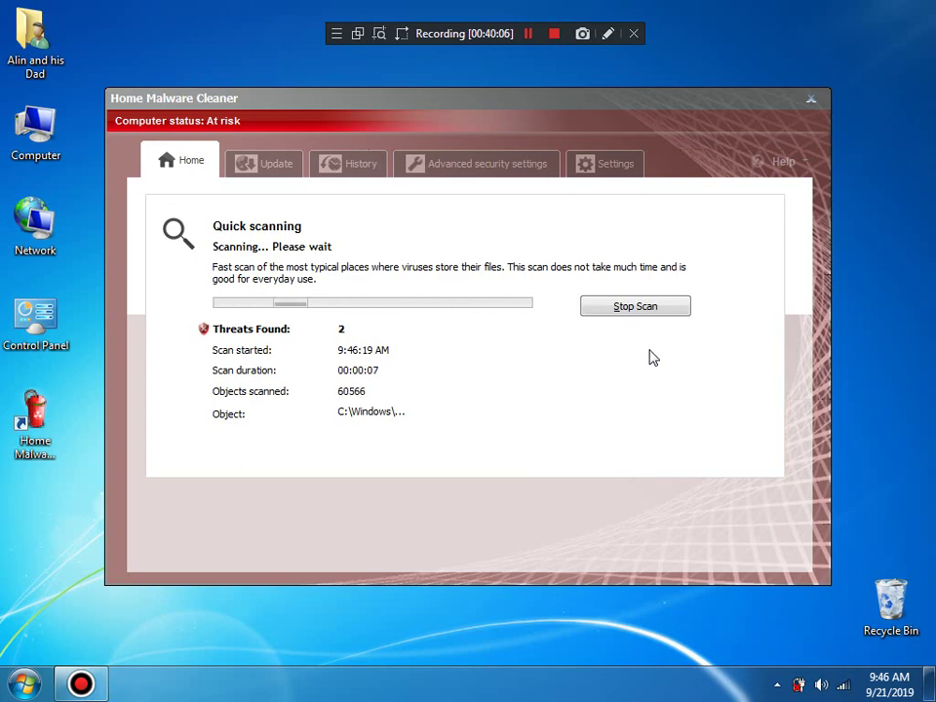
# Step: Close the cleaner, reopen it from its tray icon, and stop the running quick scan
pyautogui.click(812, 98)
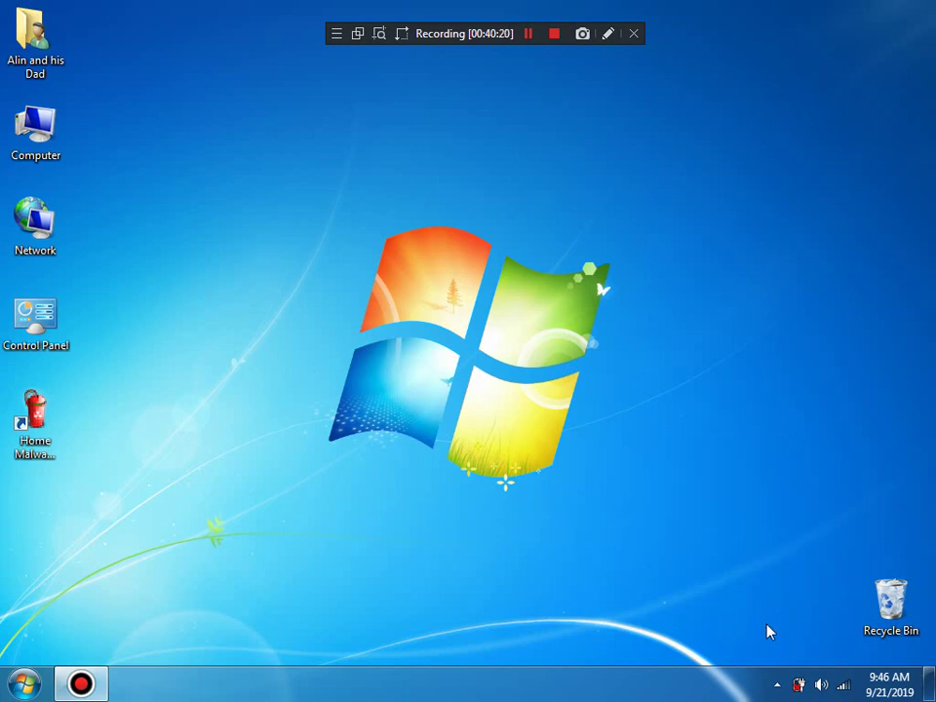
pyautogui.click(778, 685)
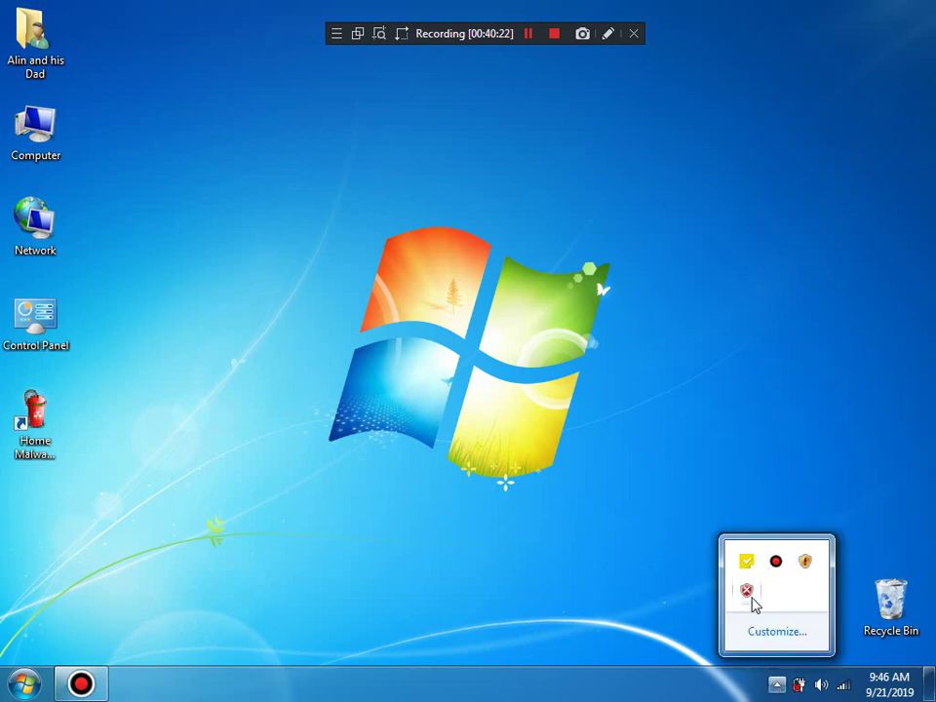
pyautogui.click(748, 592)
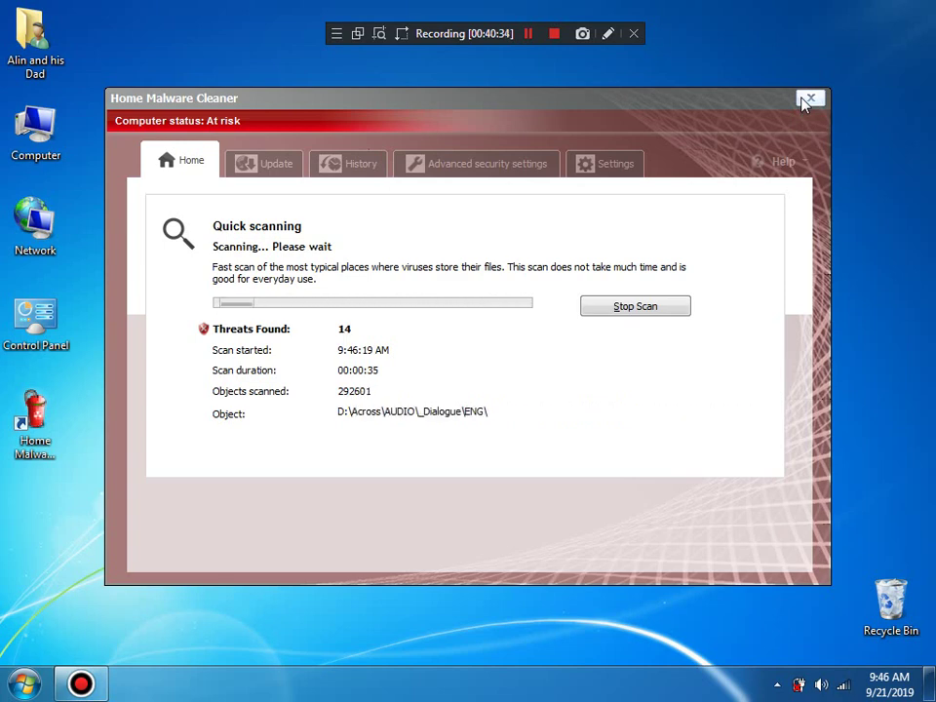
pyautogui.click(625, 305)
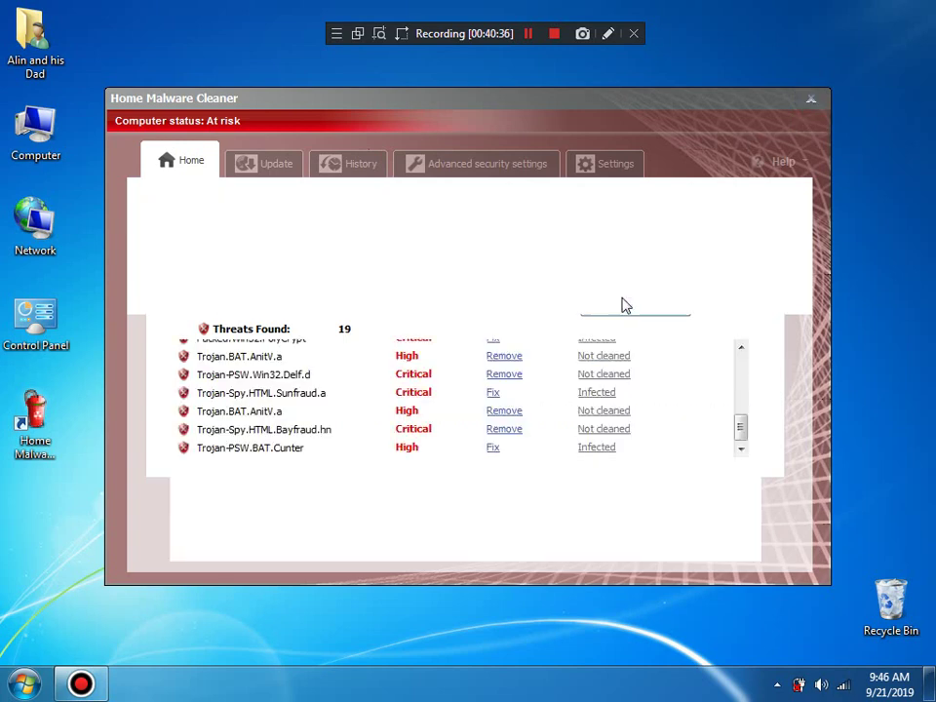
# Step: Reopen the cleaner from the tray and browse threats from Trojan-PSW.BAT.Cunter up to BAT.Looper
pyautogui.click(810, 100)
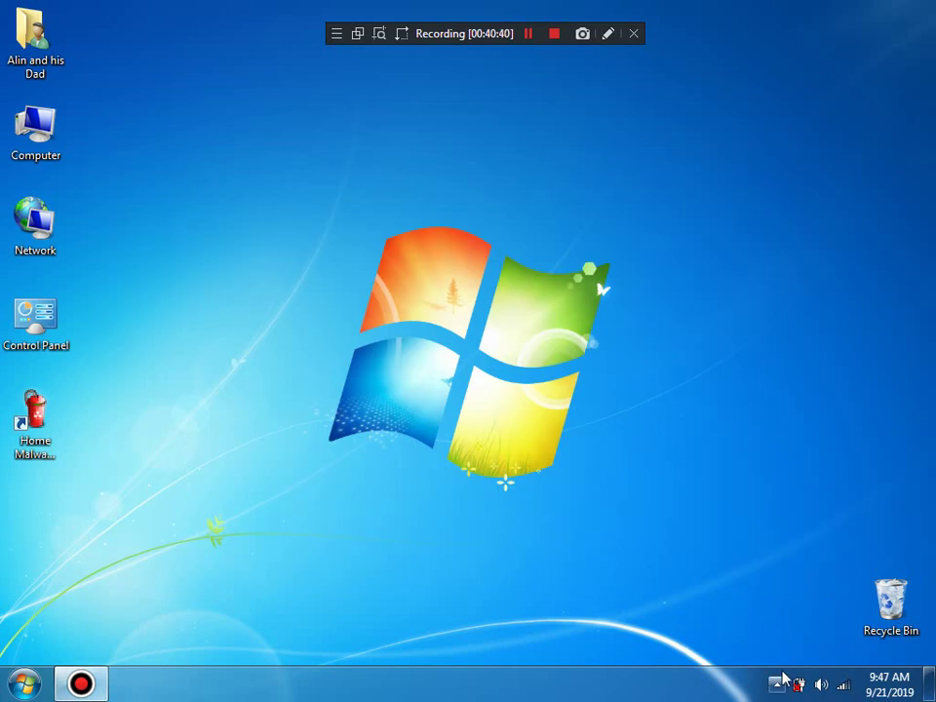
pyautogui.click(777, 684)
pyautogui.click(746, 590)
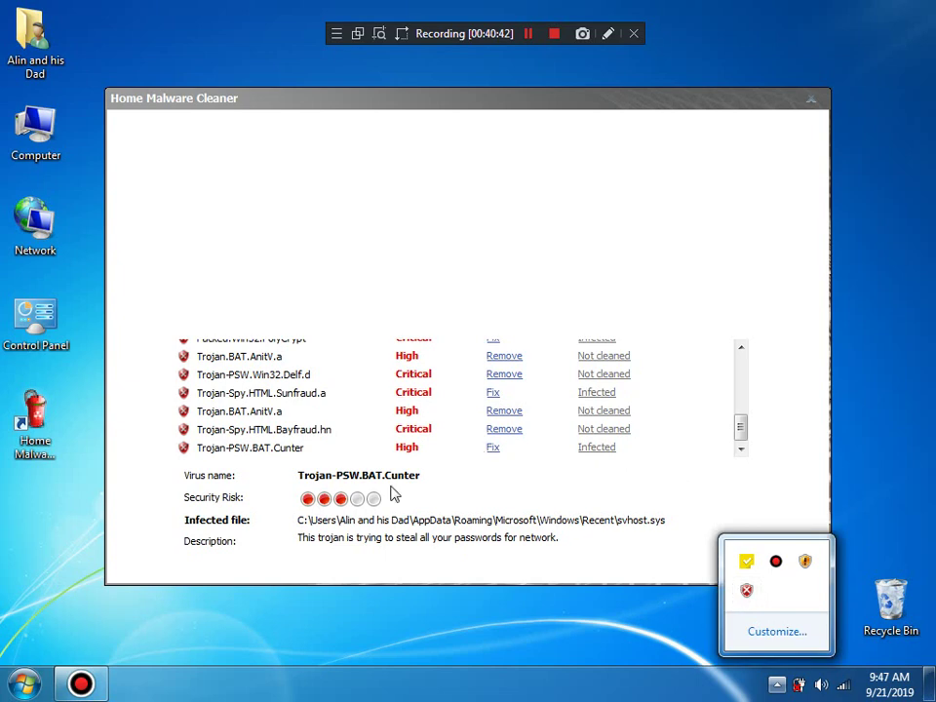
pyautogui.click(307, 447)
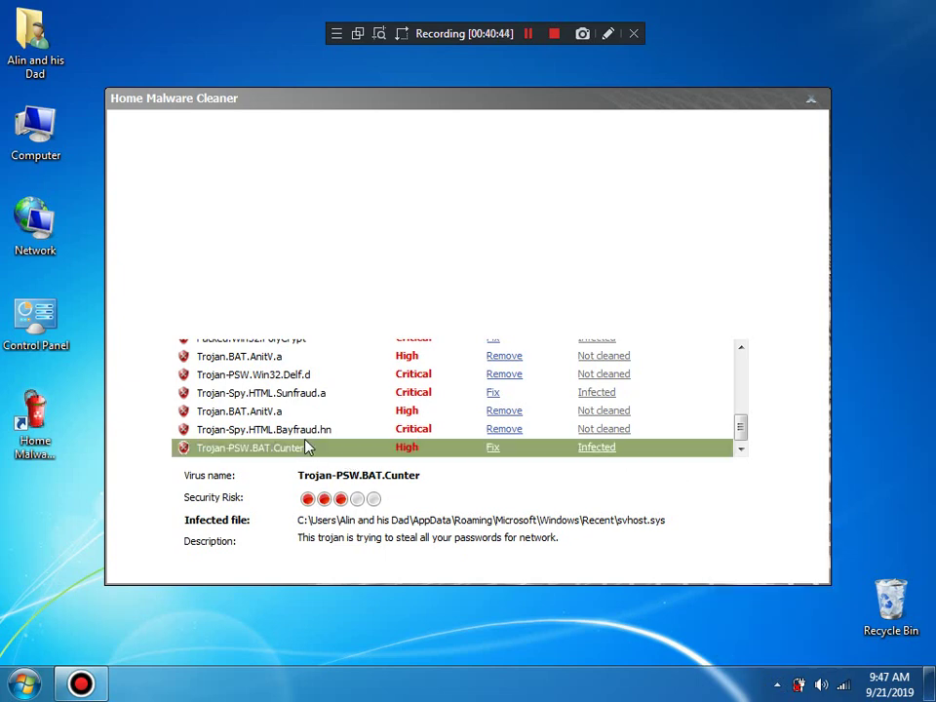
pyautogui.press('Up')
pyautogui.press('Up')
pyautogui.press('Up')
pyautogui.press('Up')
pyautogui.press('Up')
pyautogui.press('Up')
pyautogui.press('Up')
pyautogui.press('Up')
pyautogui.press('Up')
pyautogui.press('Up')
pyautogui.press('Up')
pyautogui.press('Up')
pyautogui.press('Up')
pyautogui.press('Up')
pyautogui.press('Up')
pyautogui.press('Up')
pyautogui.press('Up')
pyautogui.press('Up')
pyautogui.press('Up')
pyautogui.press('Up')
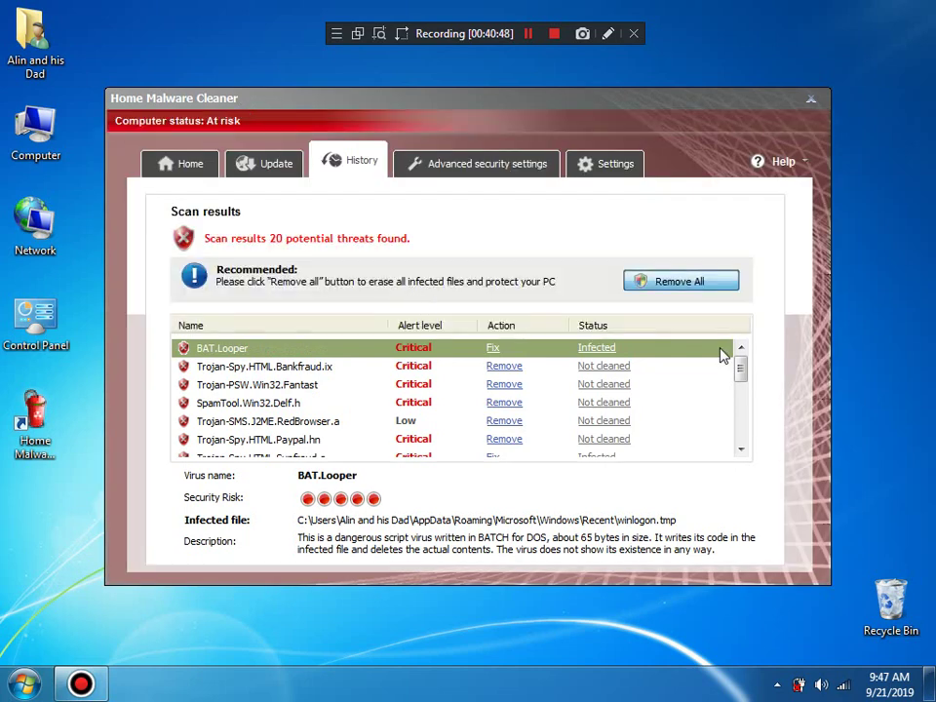
# Step: Remove all 20 reported threats so each is marked Successful, then check the Update tab
pyautogui.click(661, 283)
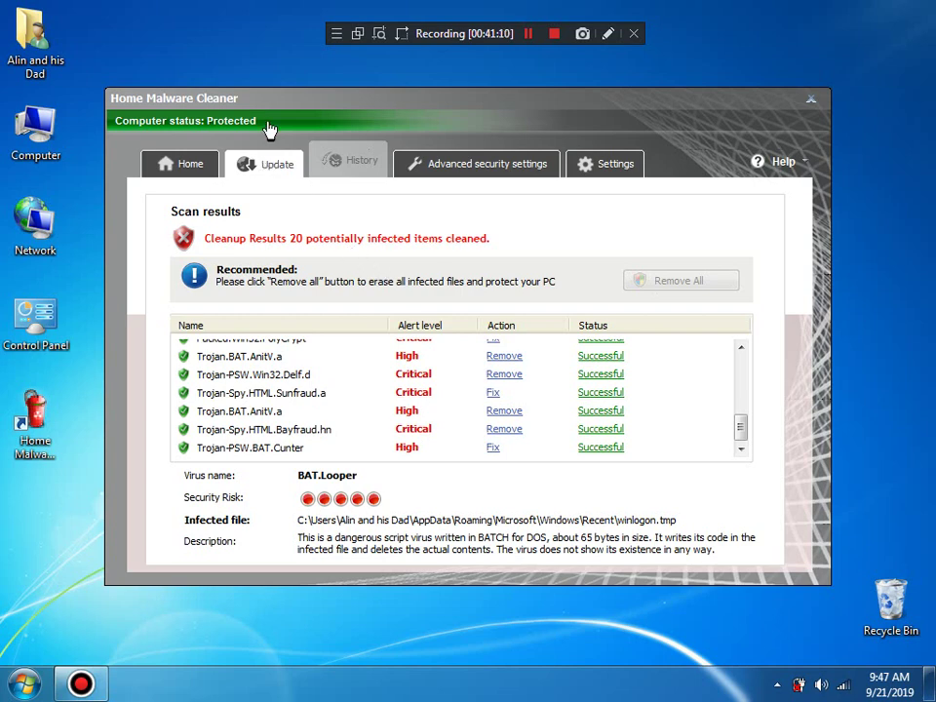
pyautogui.click(261, 166)
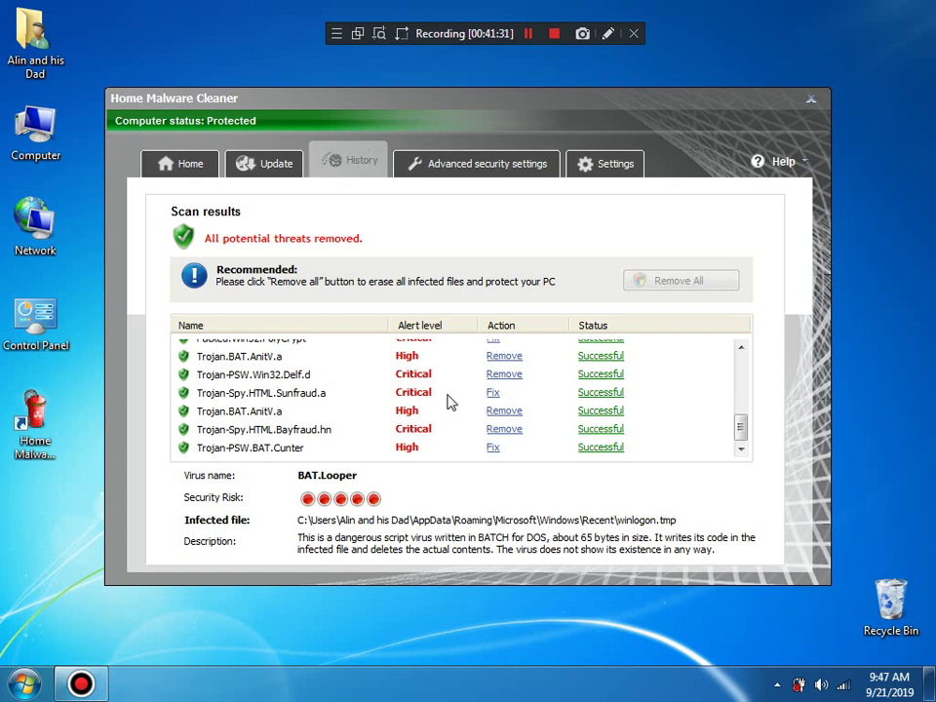
# Step: Turn on automatic scanning, pre-scan updates, default action, firewall, secure Internet settings and process control
pyautogui.click(187, 163)
pyautogui.click(608, 162)
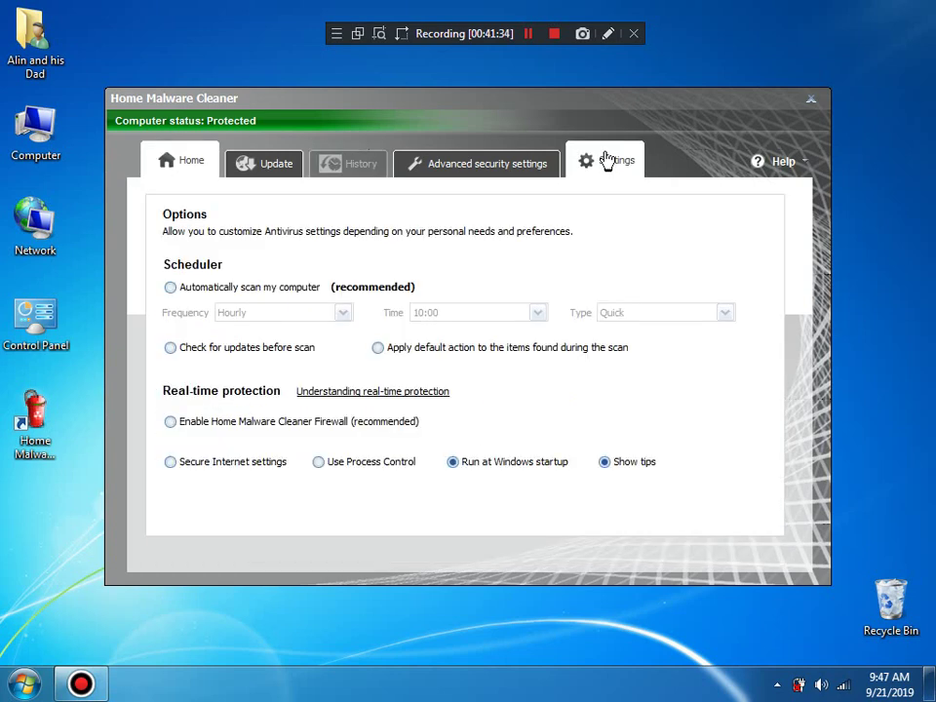
pyautogui.click(279, 292)
pyautogui.click(278, 349)
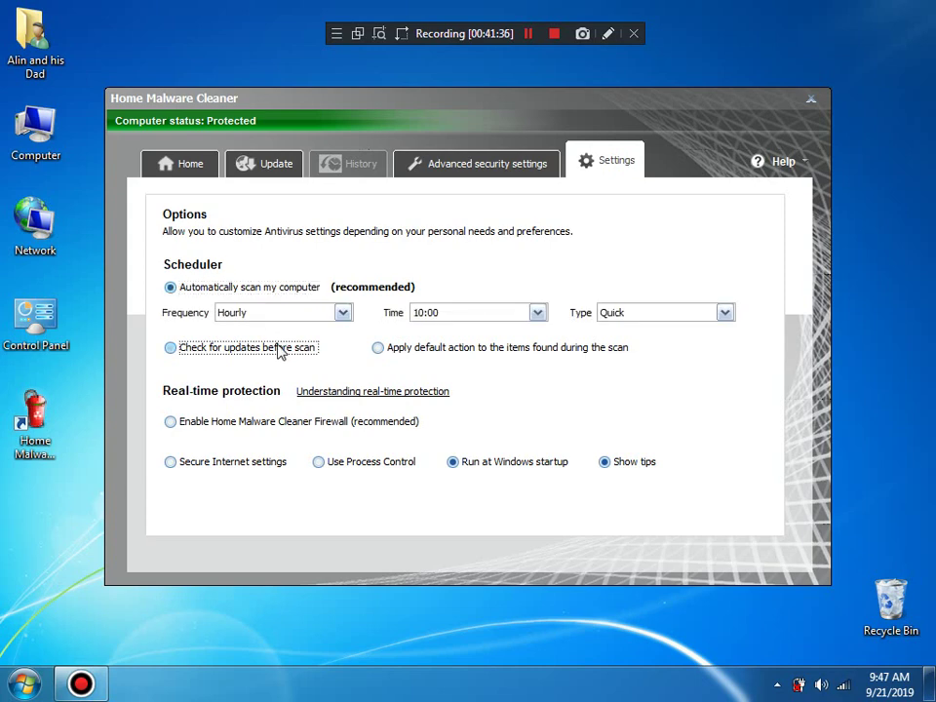
pyautogui.click(449, 347)
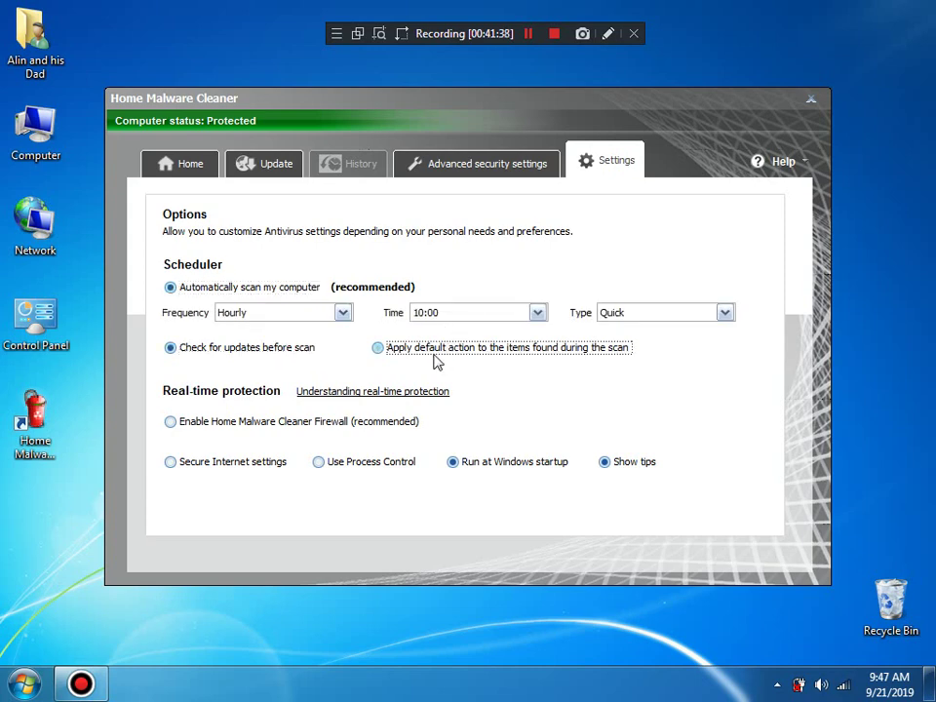
pyautogui.click(258, 423)
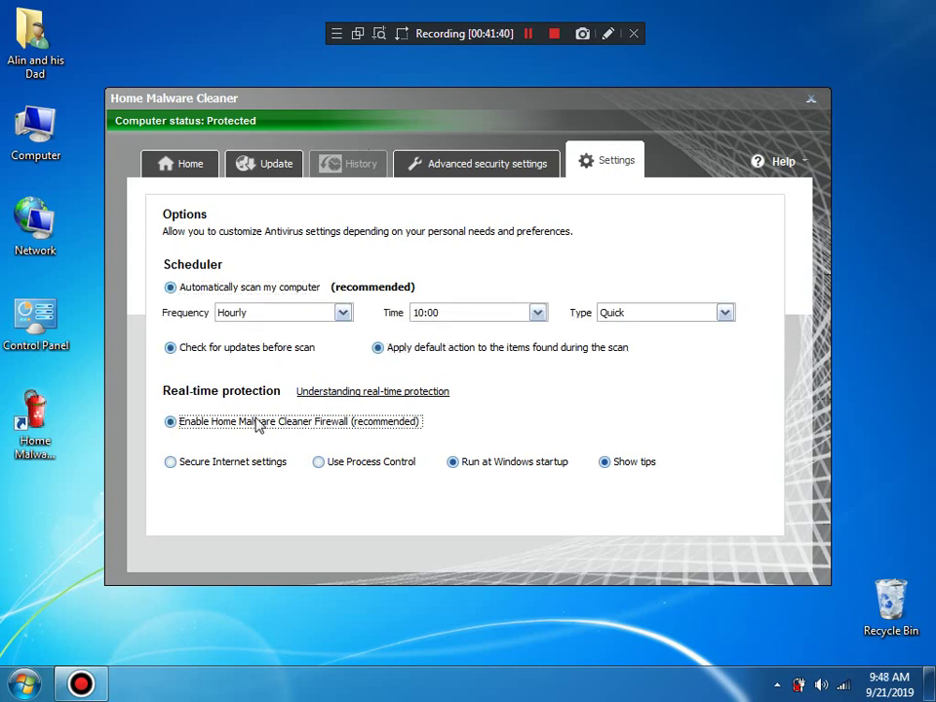
pyautogui.click(242, 466)
pyautogui.click(360, 473)
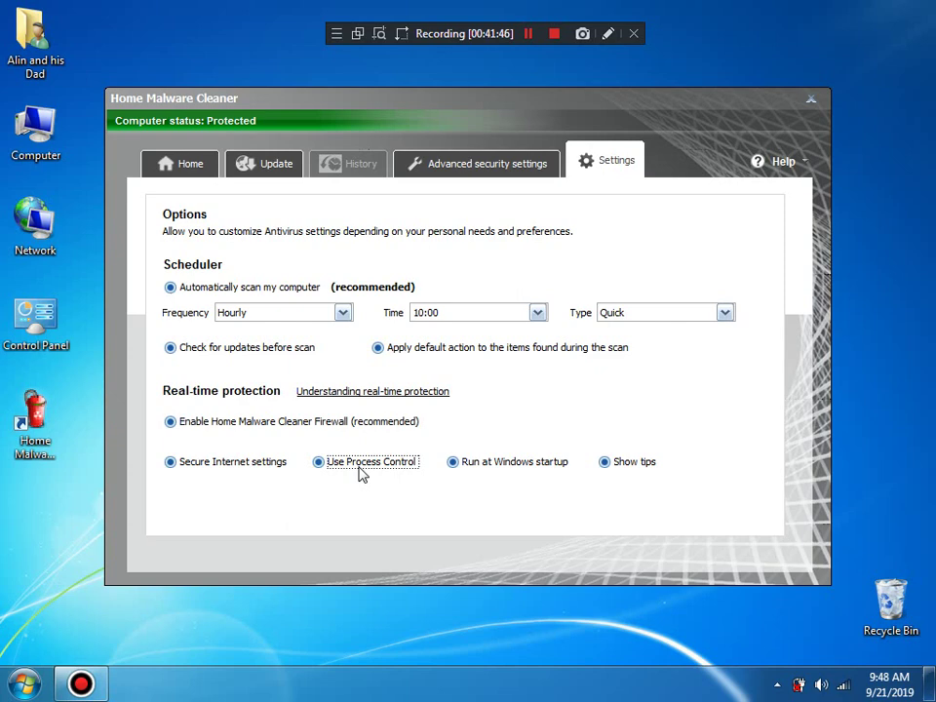
# Step: Return to Home, clear the desktop, and bring up the cleaner's tray menu with Open and Exit
pyautogui.click(179, 166)
pyautogui.click(7, 680)
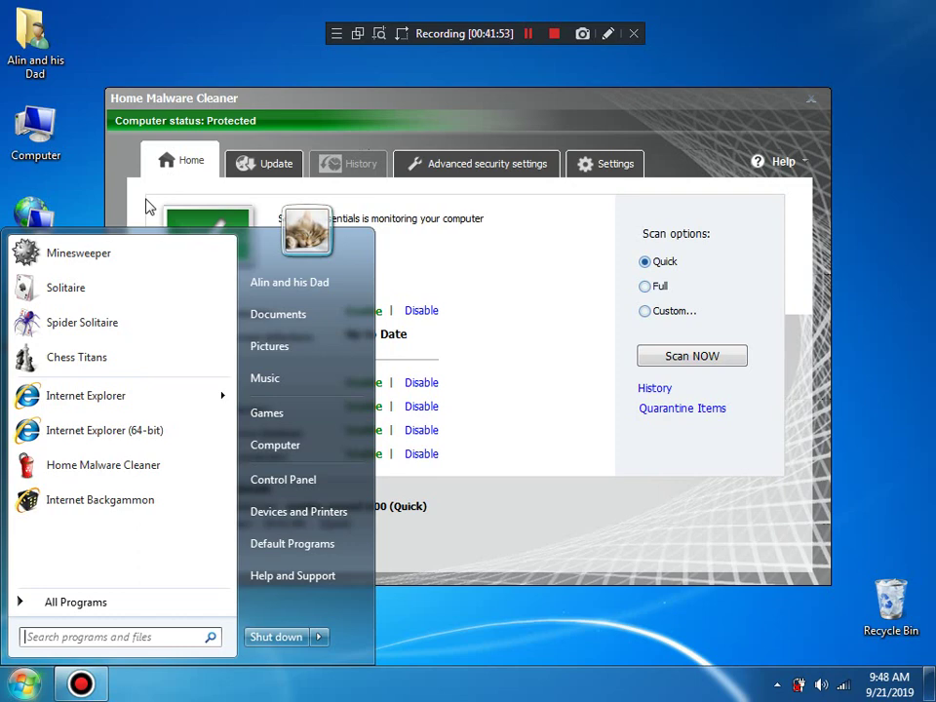
pyautogui.click(606, 73)
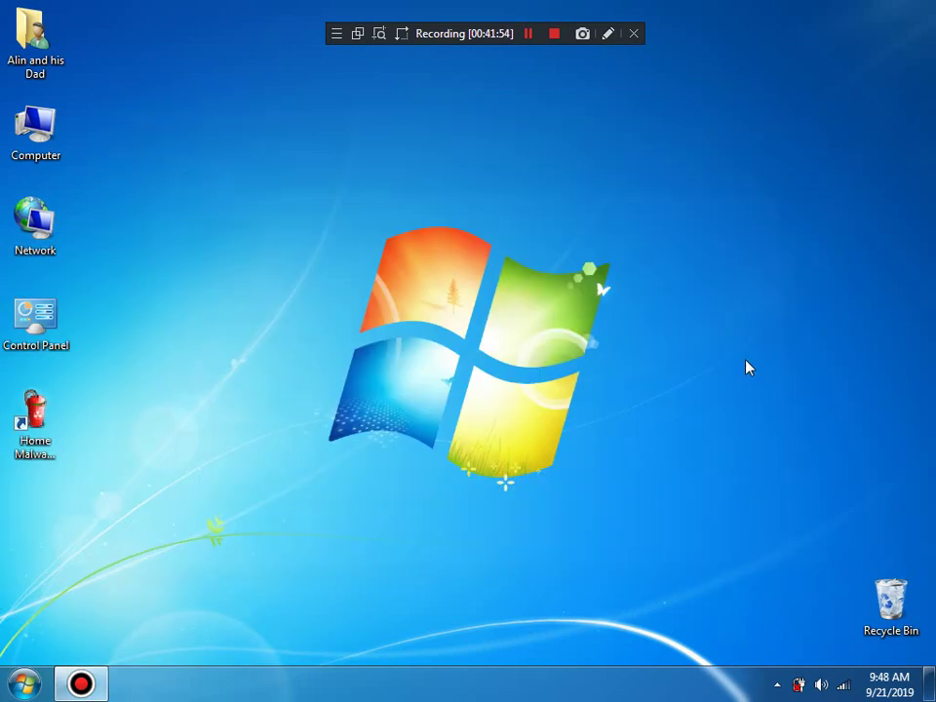
pyautogui.click(776, 684)
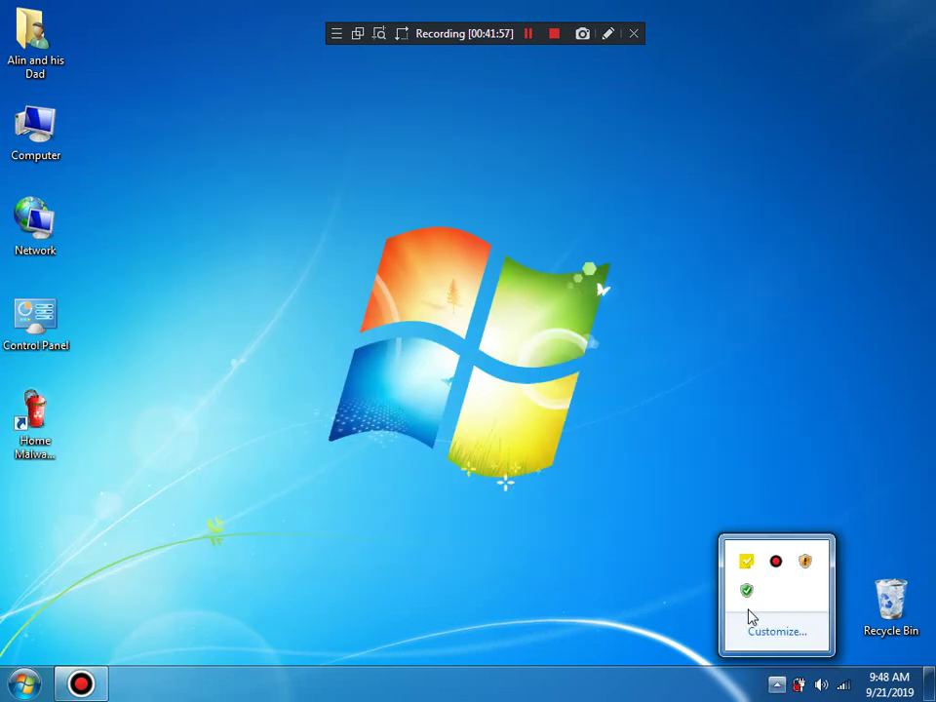
pyautogui.rightClick(746, 591)
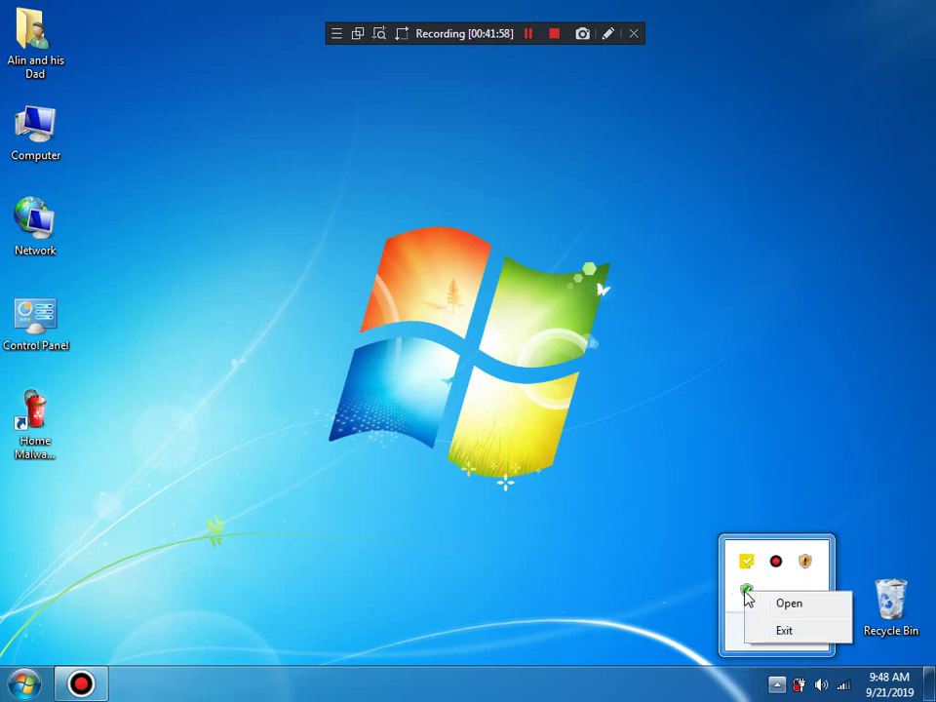
# Step: Exit the cleaner from the tray, then end its HMd1e_8020.exe process in Task Manager
pyautogui.click(770, 631)
pyautogui.rightClick(437, 689)
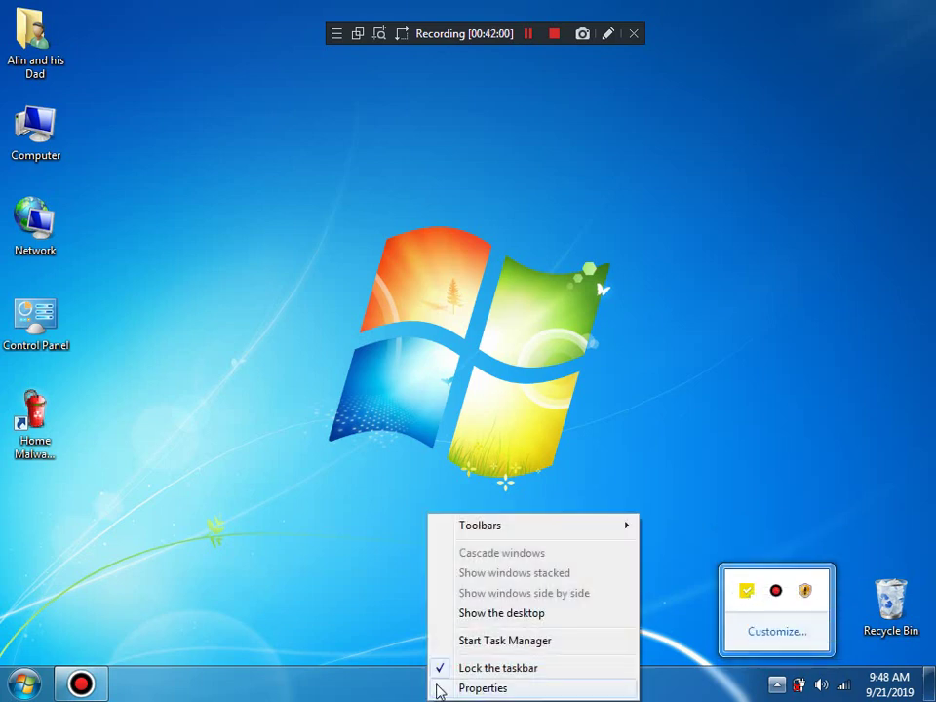
pyautogui.click(468, 639)
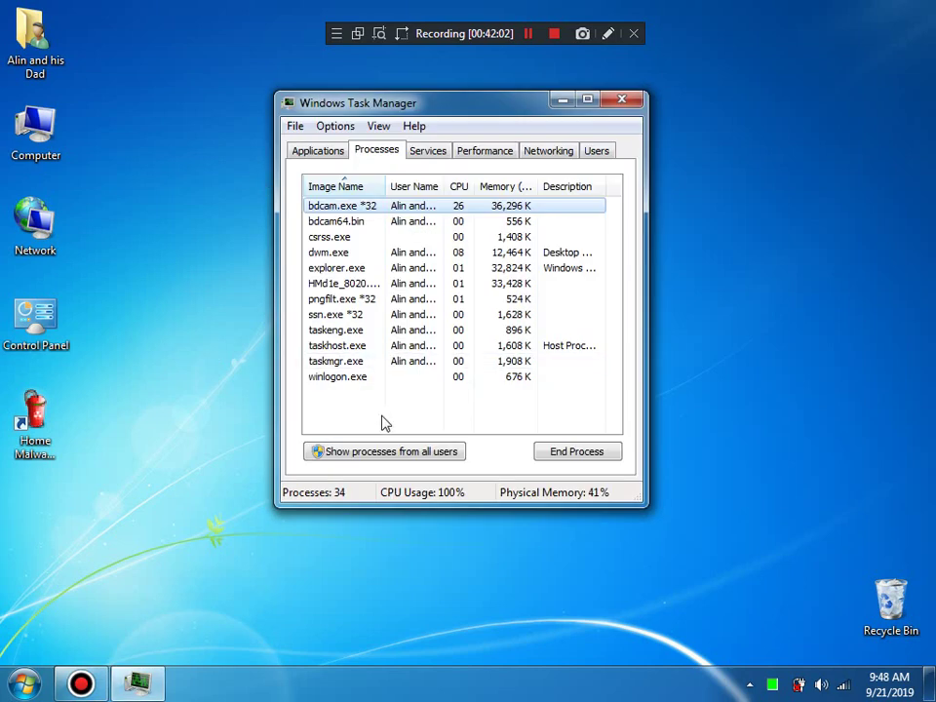
pyautogui.click(341, 285)
pyautogui.press('Delete')
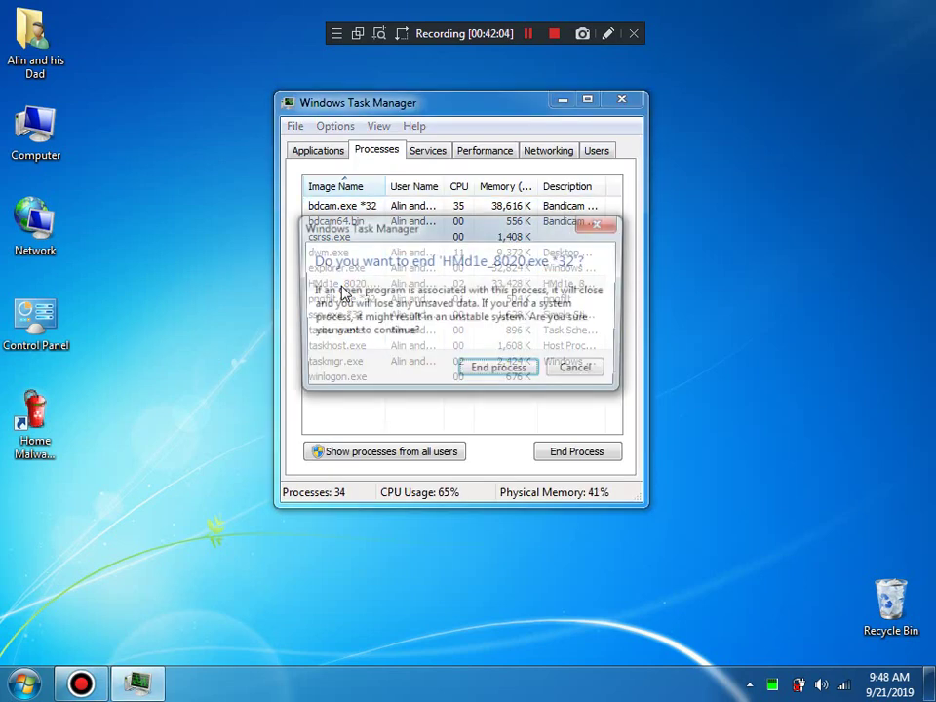
pyautogui.press('Return')
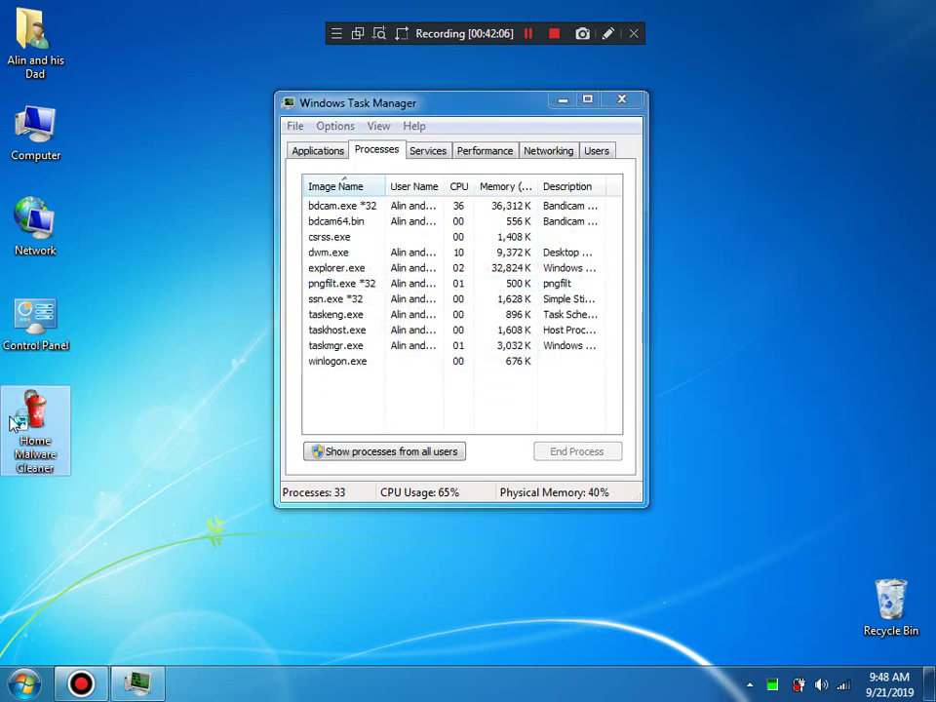
# Step: Close Task Manager and run a Quick scan from the cleaner's Home tab
pyautogui.click(620, 99)
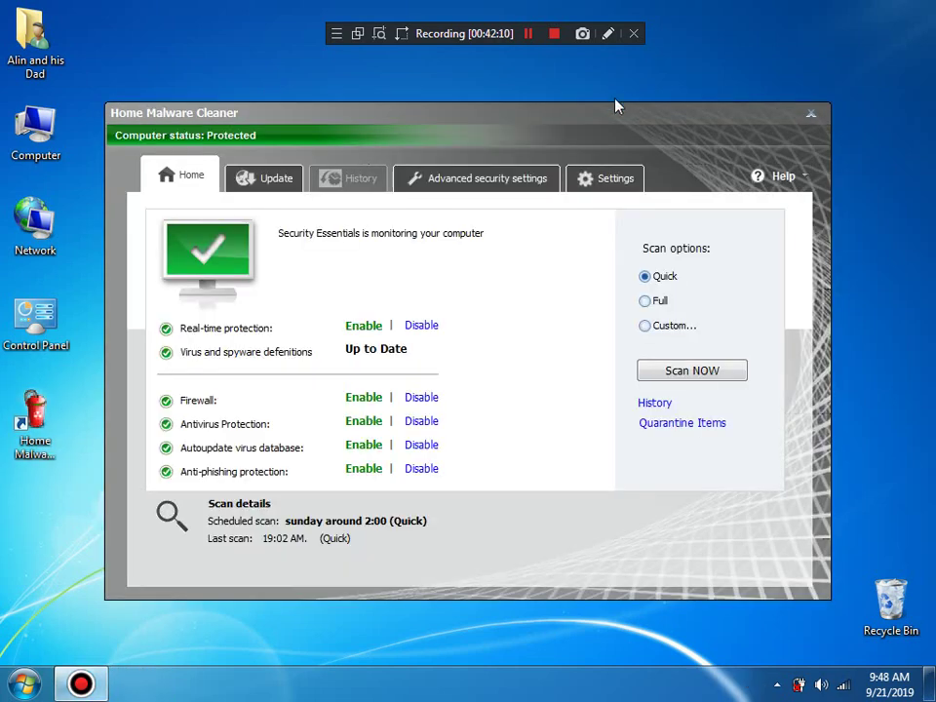
pyautogui.click(703, 379)
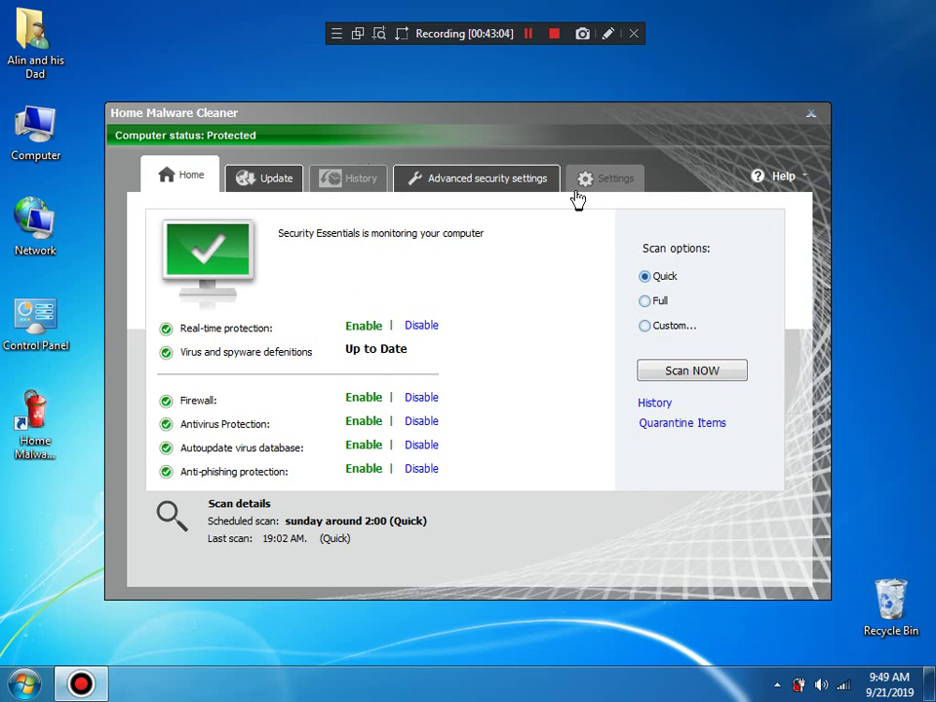
pyautogui.click(661, 425)
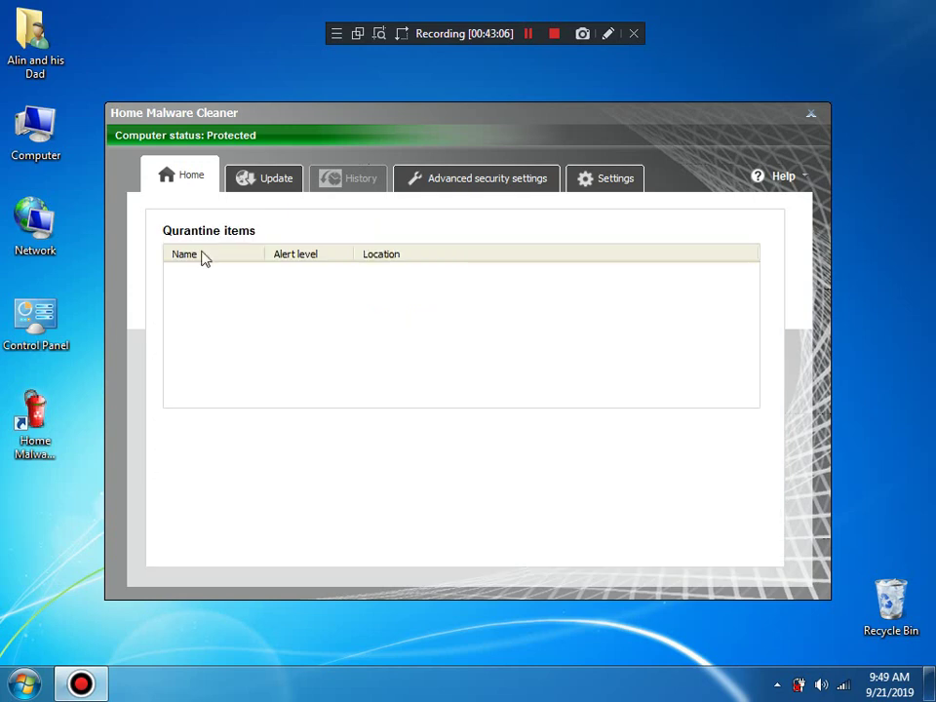
pyautogui.click(195, 187)
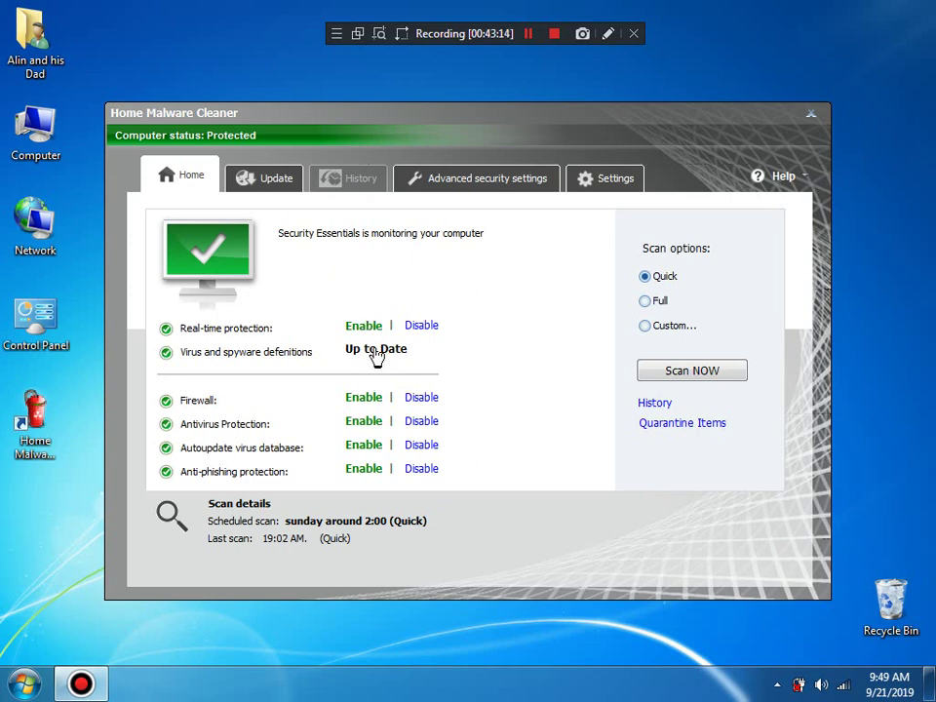
pyautogui.click(413, 325)
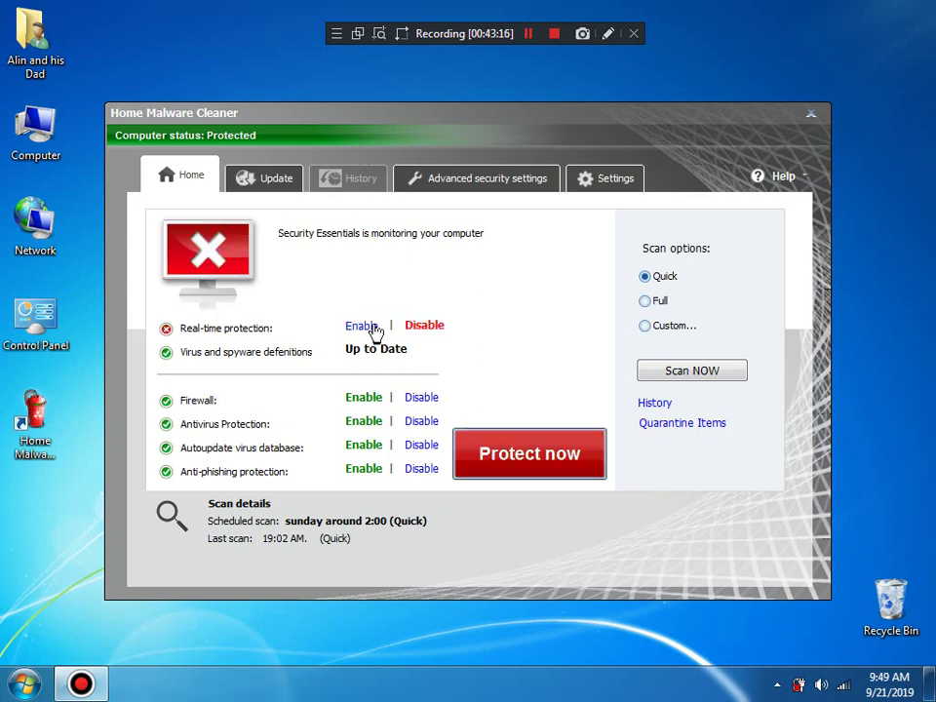
pyautogui.click(372, 328)
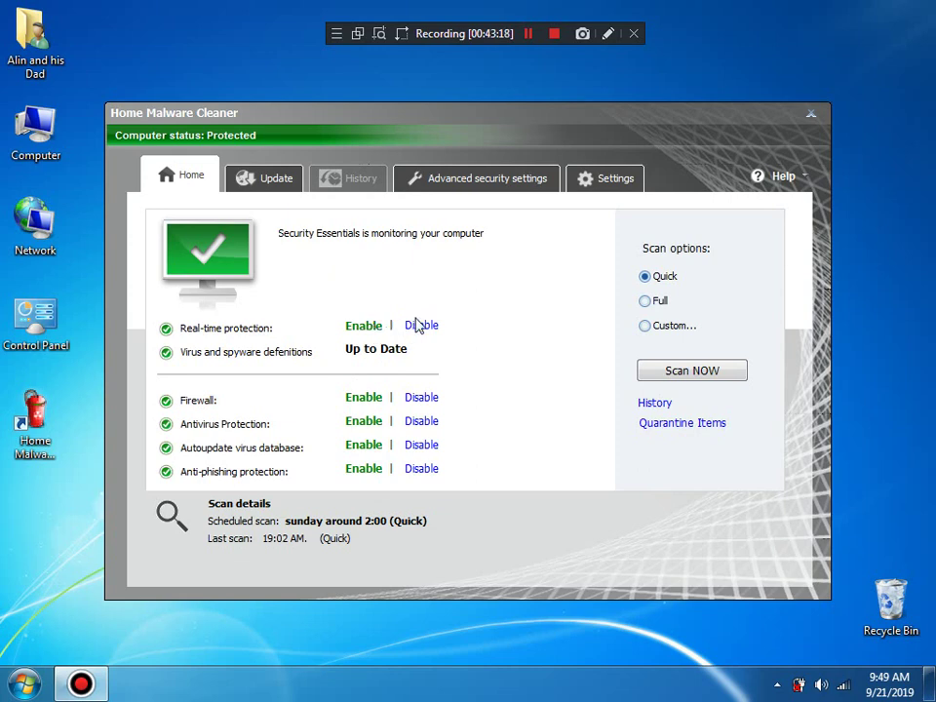
pyautogui.click(420, 328)
pyautogui.click(543, 456)
# Step: Browse the advanced settings, toggle anti-phishing off and back on, and reach Advanced Allow Control
pyautogui.click(428, 178)
pyautogui.click(235, 347)
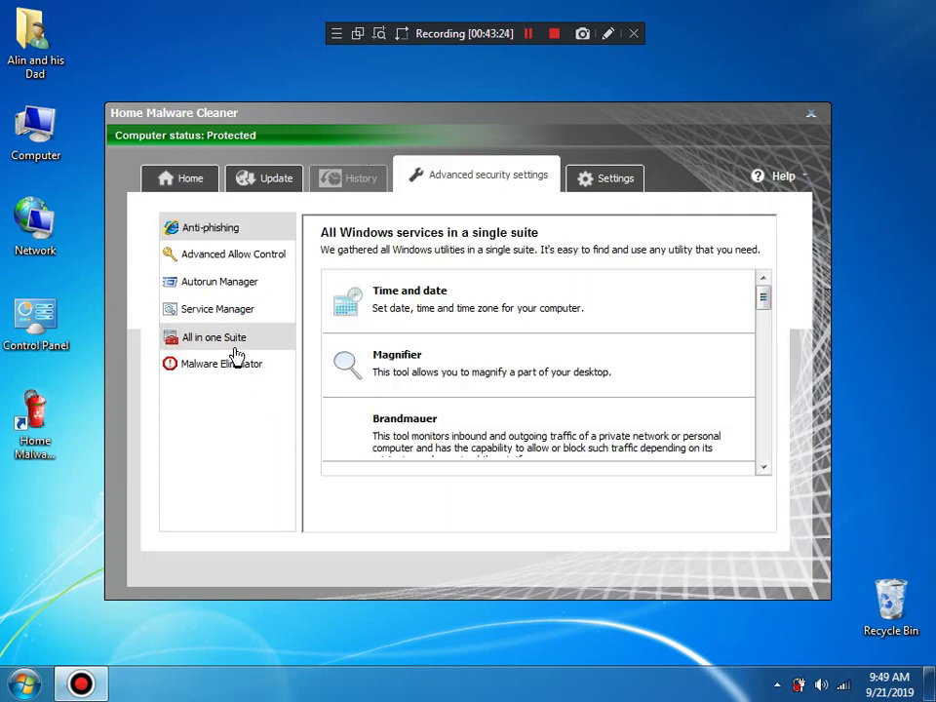
pyautogui.click(265, 230)
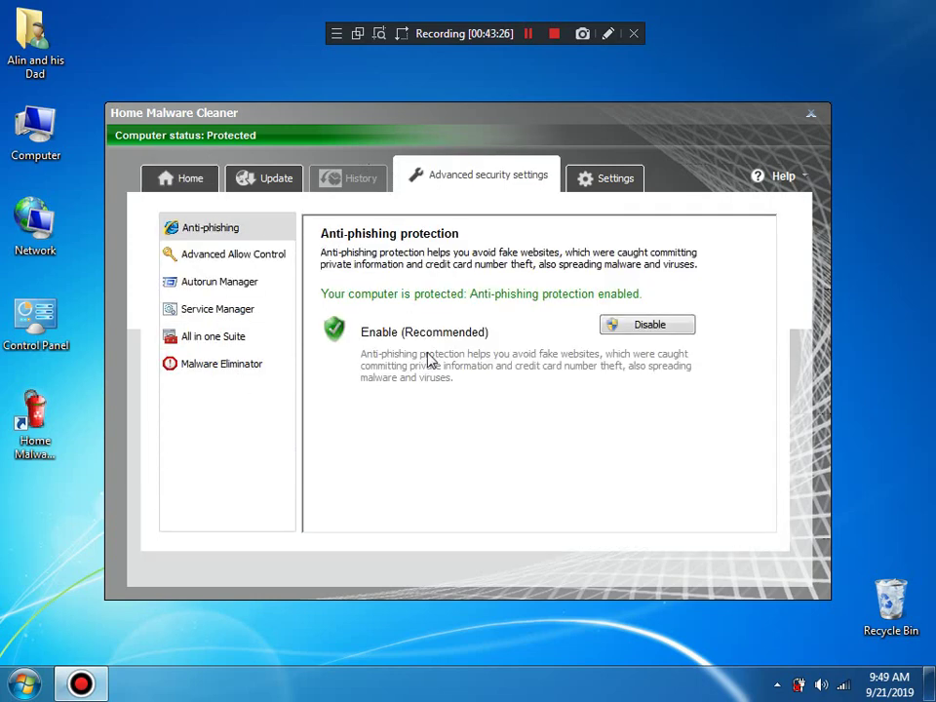
pyautogui.click(619, 328)
pyautogui.click(618, 329)
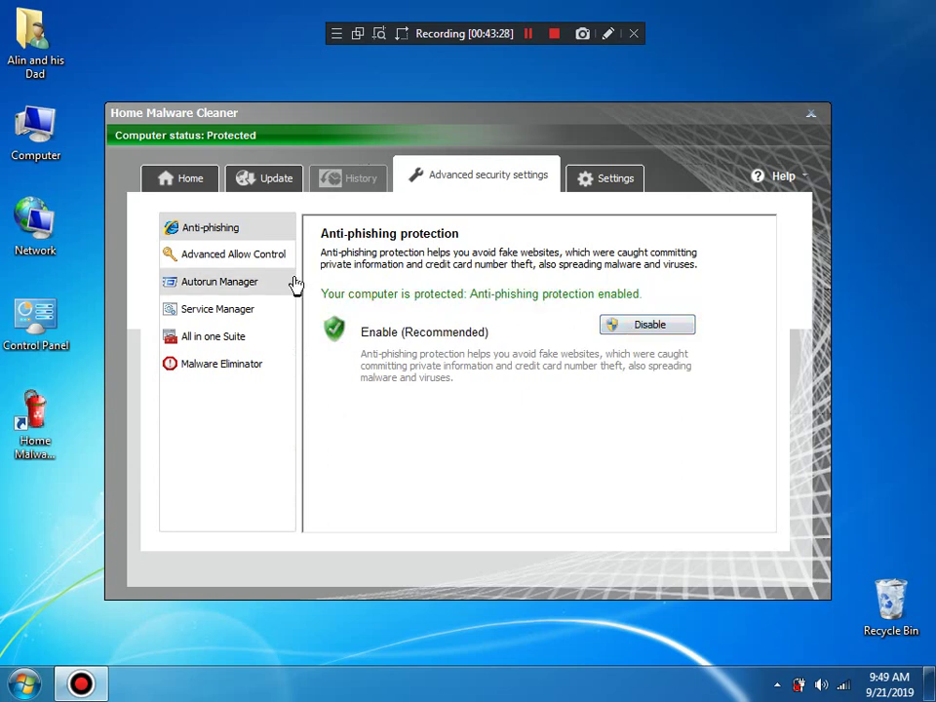
pyautogui.click(252, 256)
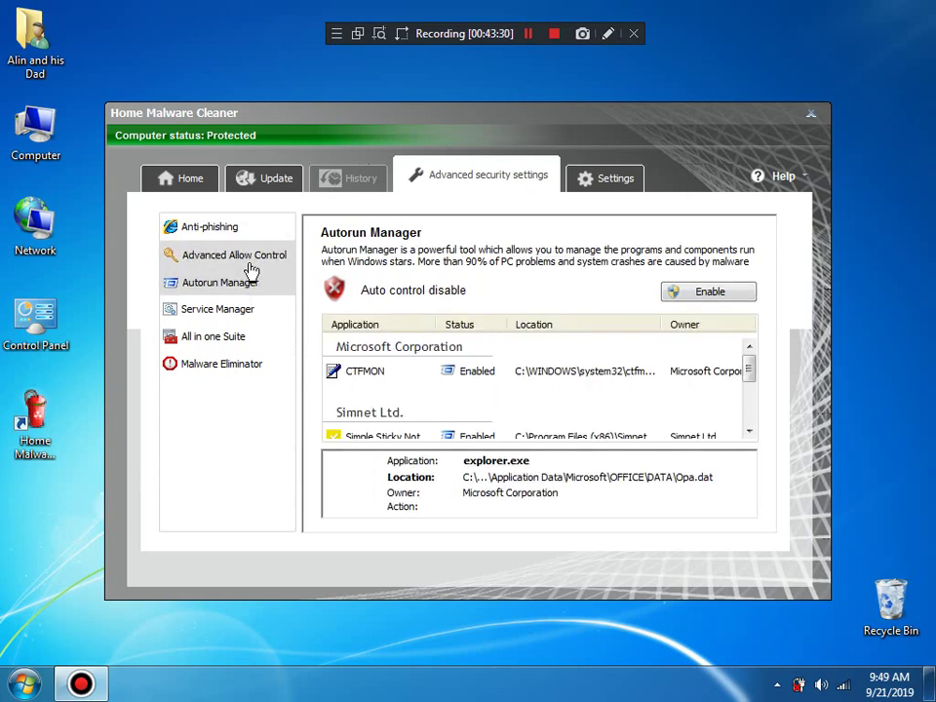
pyautogui.click(246, 257)
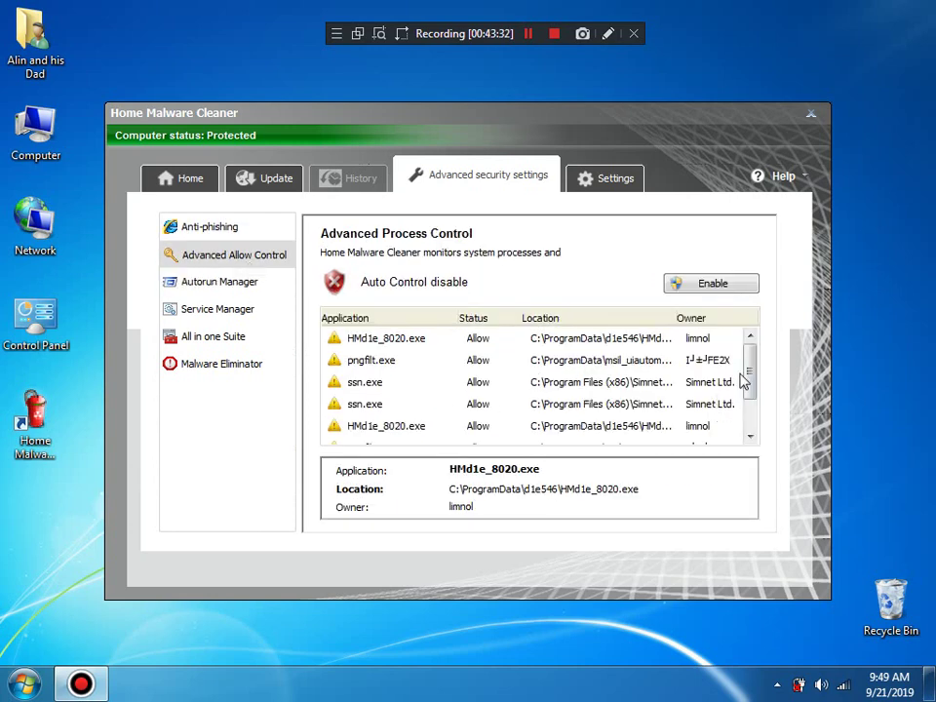
# Step: Set pngfilt.exe and the first ssn.exe to Protect
pyautogui.moveTo(746, 366); pyautogui.dragTo(747, 311)
pyautogui.click(497, 362)
pyautogui.click(499, 360)
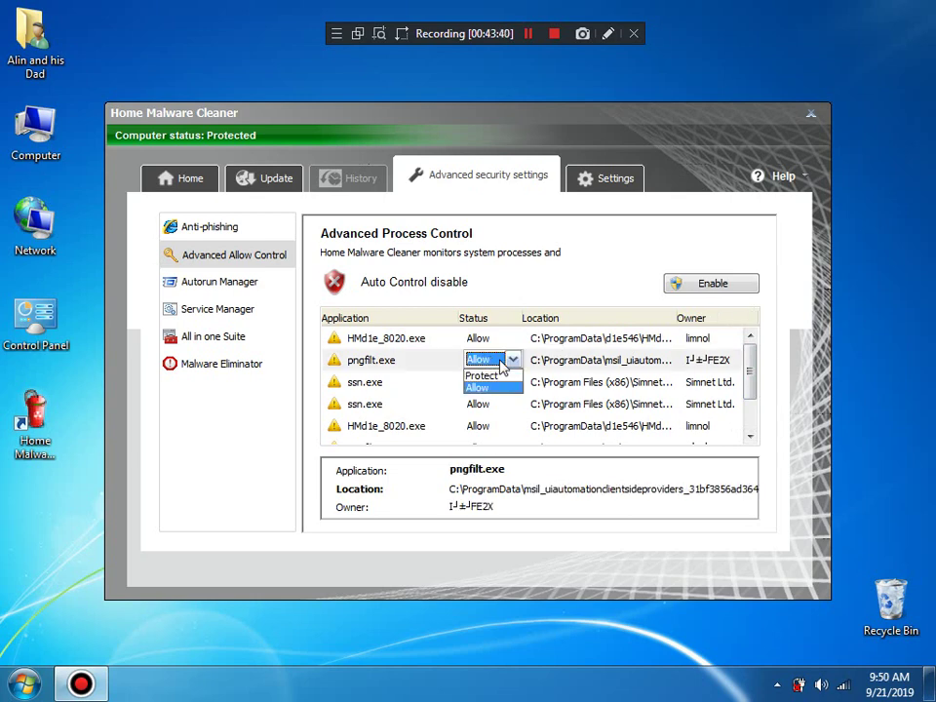
pyautogui.click(493, 374)
pyautogui.click(488, 383)
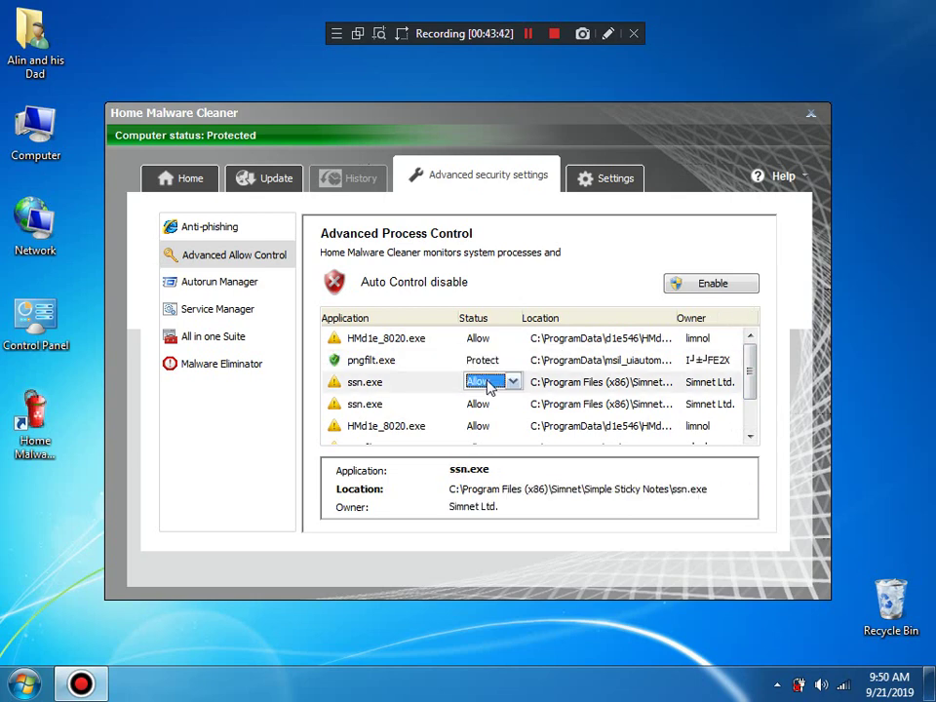
pyautogui.click(489, 383)
pyautogui.click(493, 398)
# Step: Enable Auto Control and set both HMd1e_8020.exe entries and the second ssn.exe to Protect
pyautogui.click(729, 285)
pyautogui.click(482, 340)
pyautogui.click(485, 341)
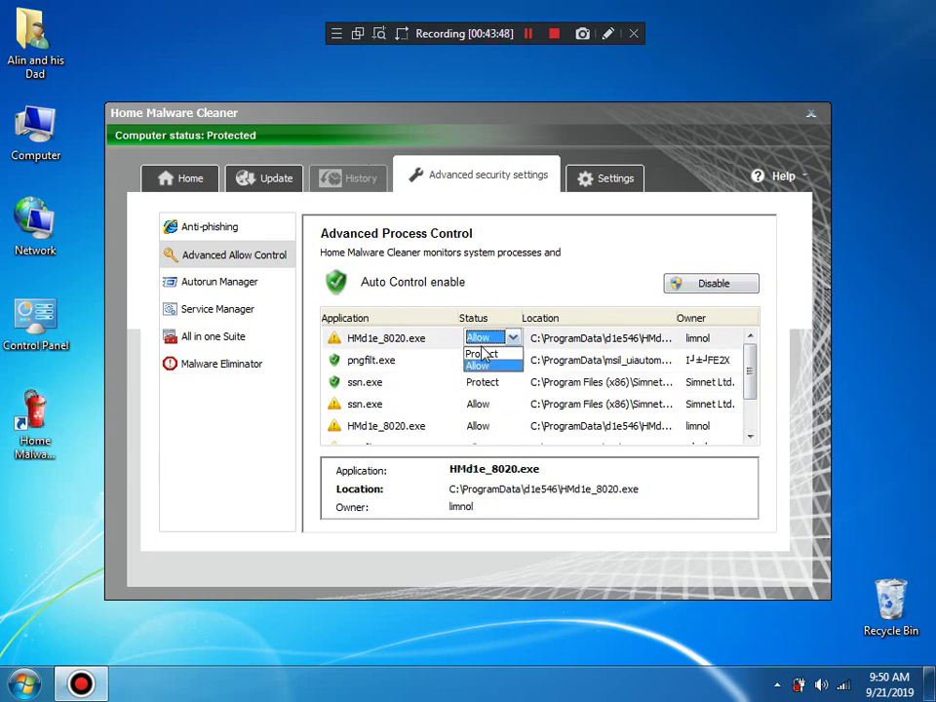
pyautogui.click(481, 352)
pyautogui.click(489, 405)
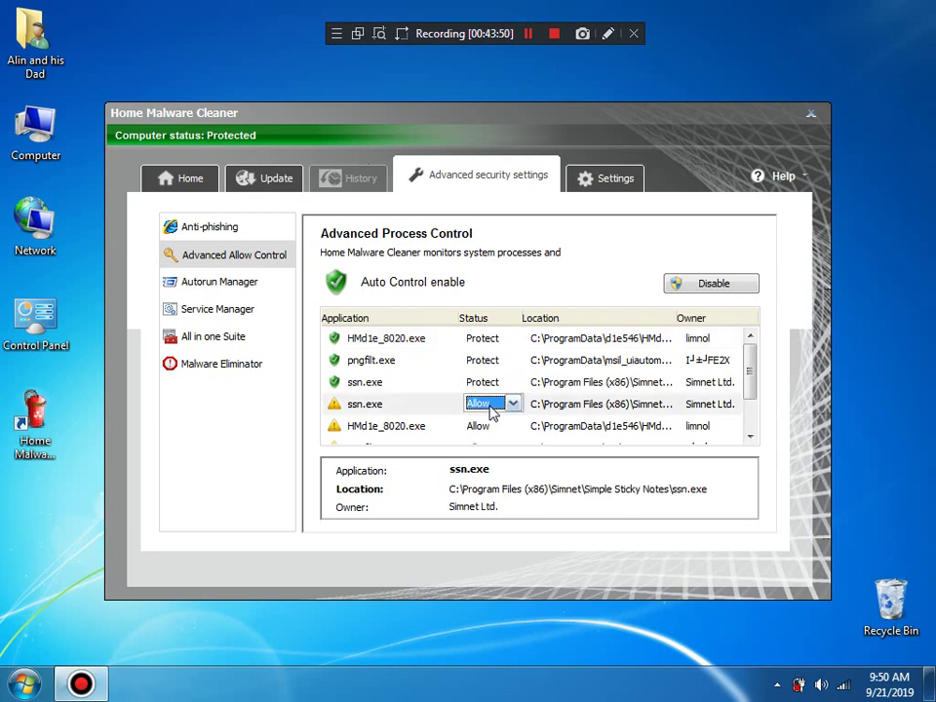
pyautogui.click(491, 411)
pyautogui.click(492, 417)
pyautogui.click(491, 433)
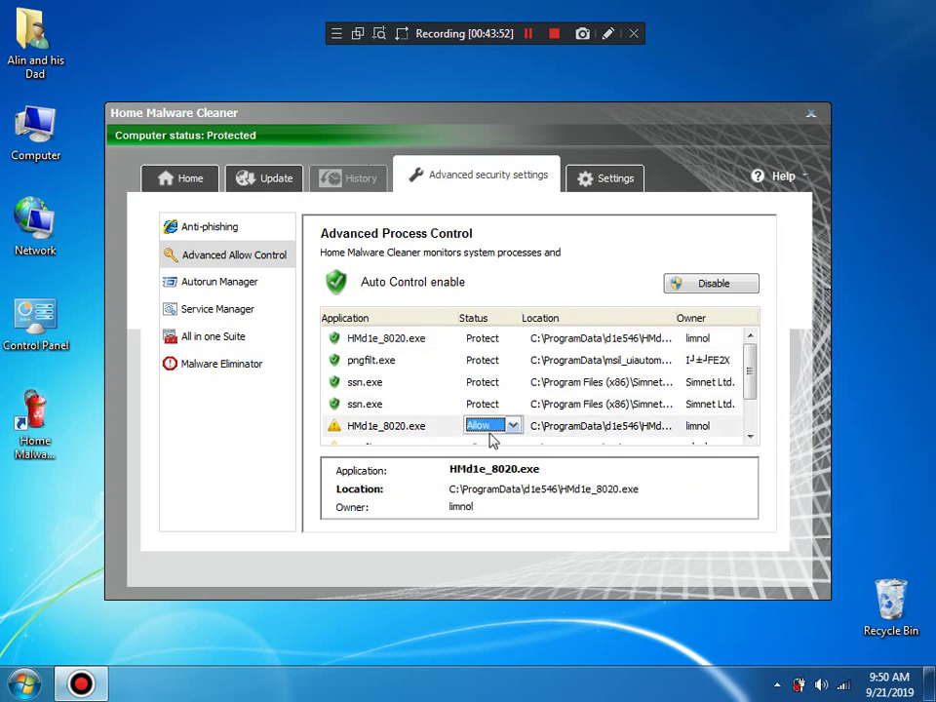
pyautogui.click(491, 434)
pyautogui.click(493, 447)
# Step: Set the remaining lower ssn.exe entries and the lower pngfilt.exe to Protect
pyautogui.moveTo(747, 371); pyautogui.dragTo(747, 472)
pyautogui.click(500, 411)
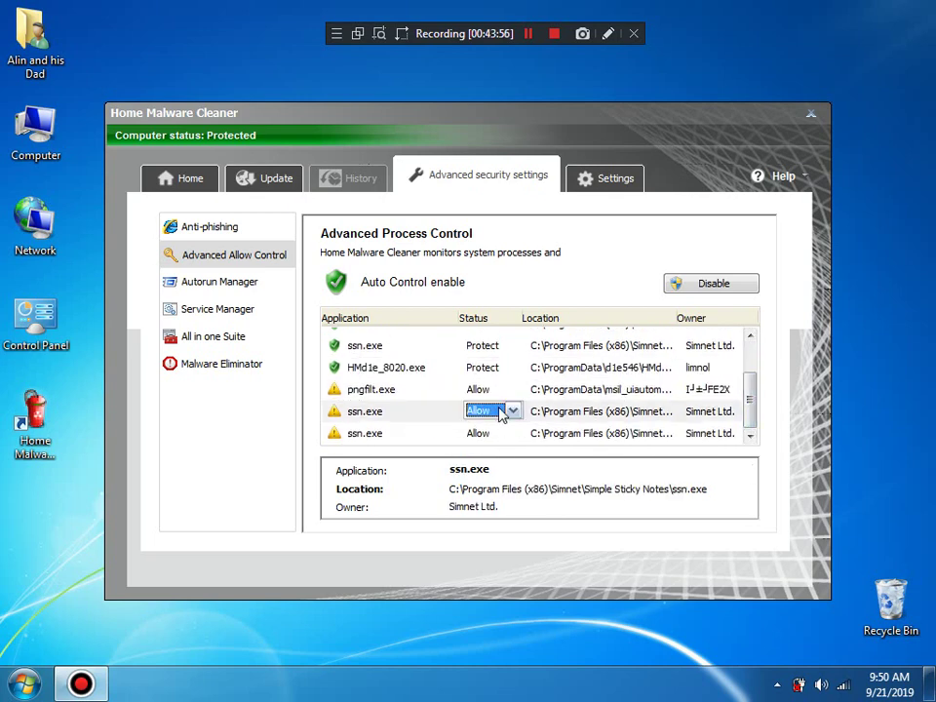
pyautogui.click(501, 411)
pyautogui.click(497, 425)
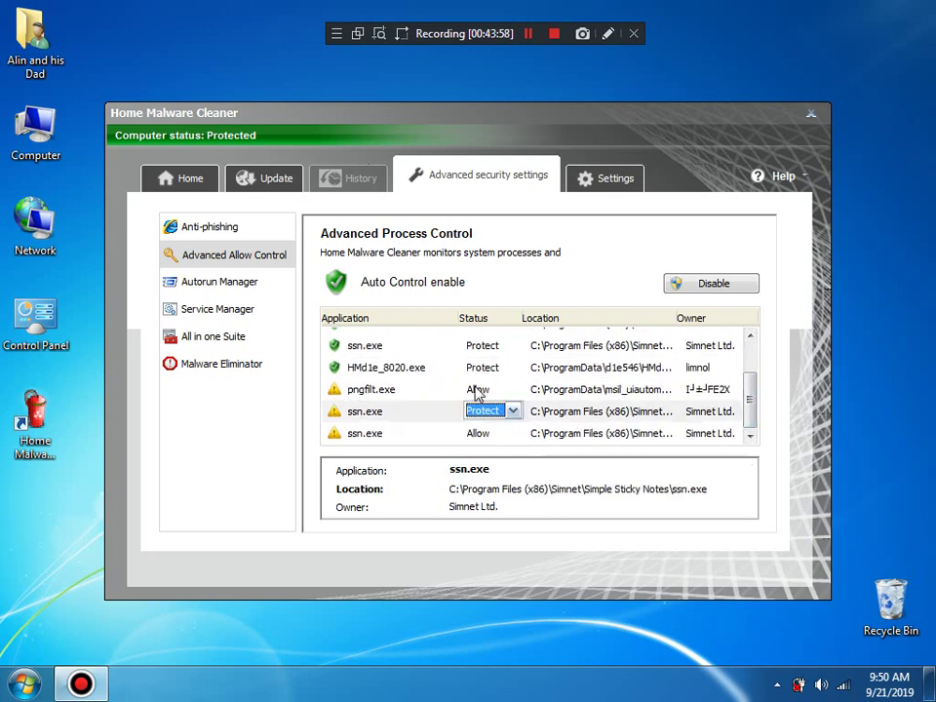
pyautogui.click(477, 391)
pyautogui.click(477, 391)
pyautogui.click(484, 400)
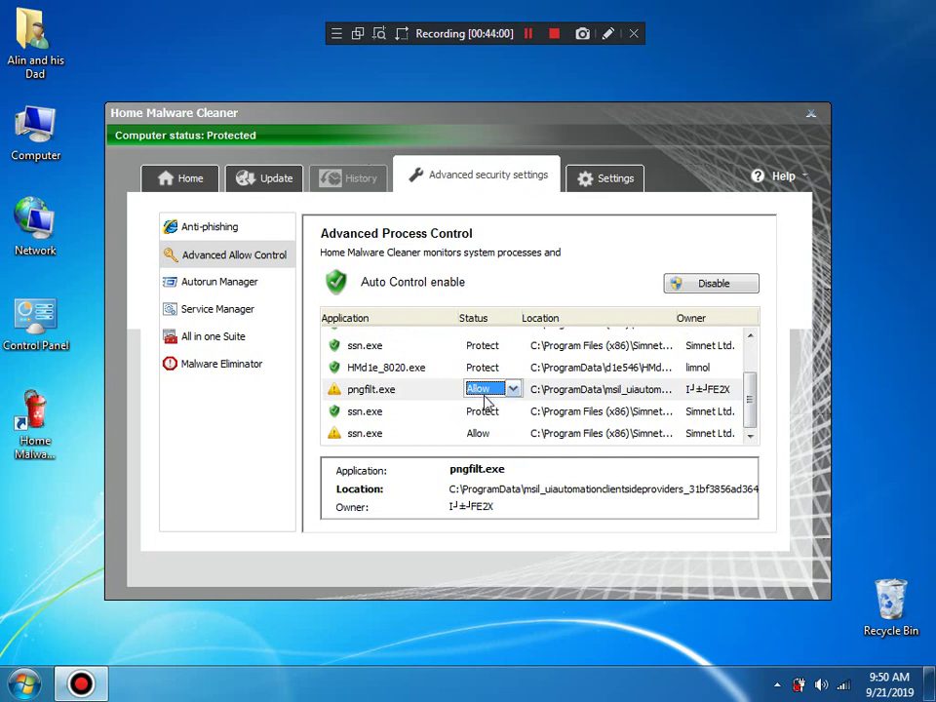
pyautogui.click(485, 391)
pyautogui.click(483, 405)
pyautogui.click(490, 436)
pyautogui.click(490, 435)
pyautogui.click(493, 447)
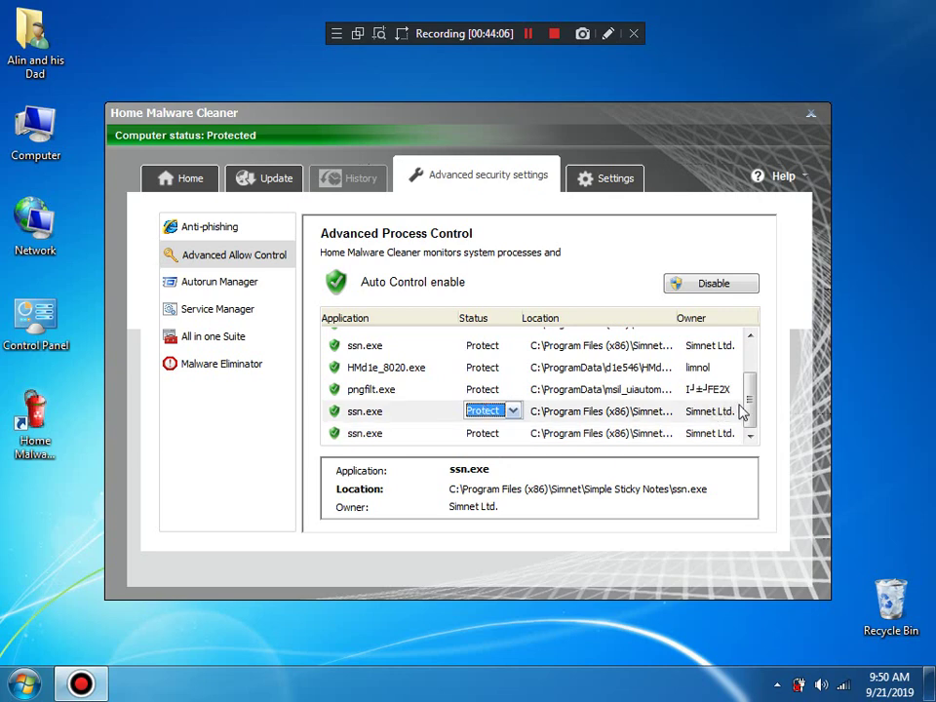
# Step: Look over Service Manager and All in one Suite, then show the Malware Eliminator page
pyautogui.moveTo(746, 410)
pyautogui.mouseDown()
pyautogui.moveTo(749, 343)
pyautogui.moveTo(746, 418)
pyautogui.mouseUp()
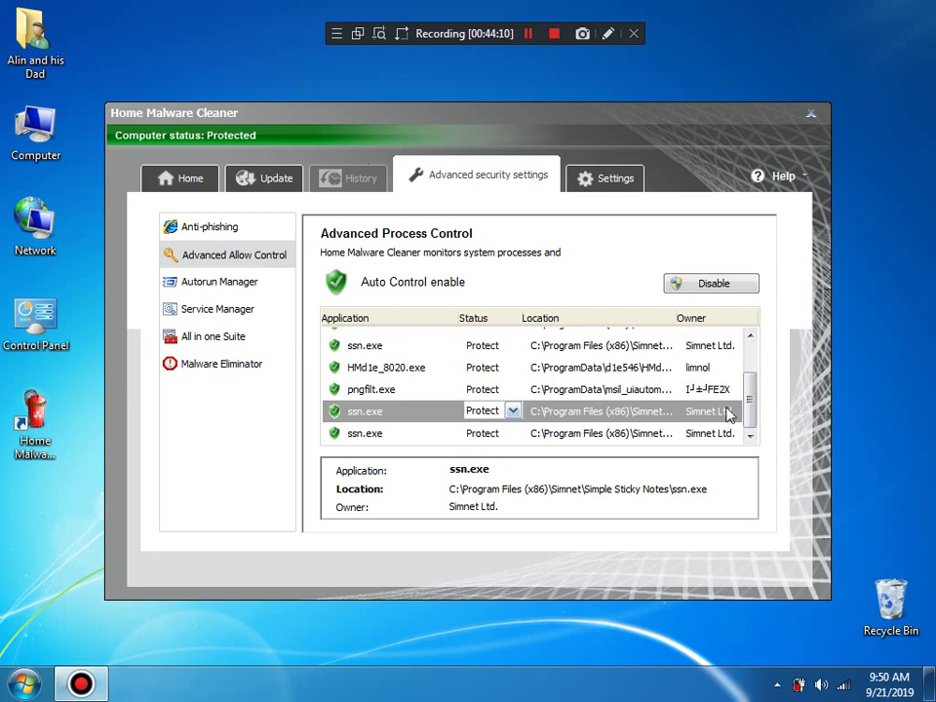
pyautogui.moveTo(745, 394); pyautogui.dragTo(742, 347)
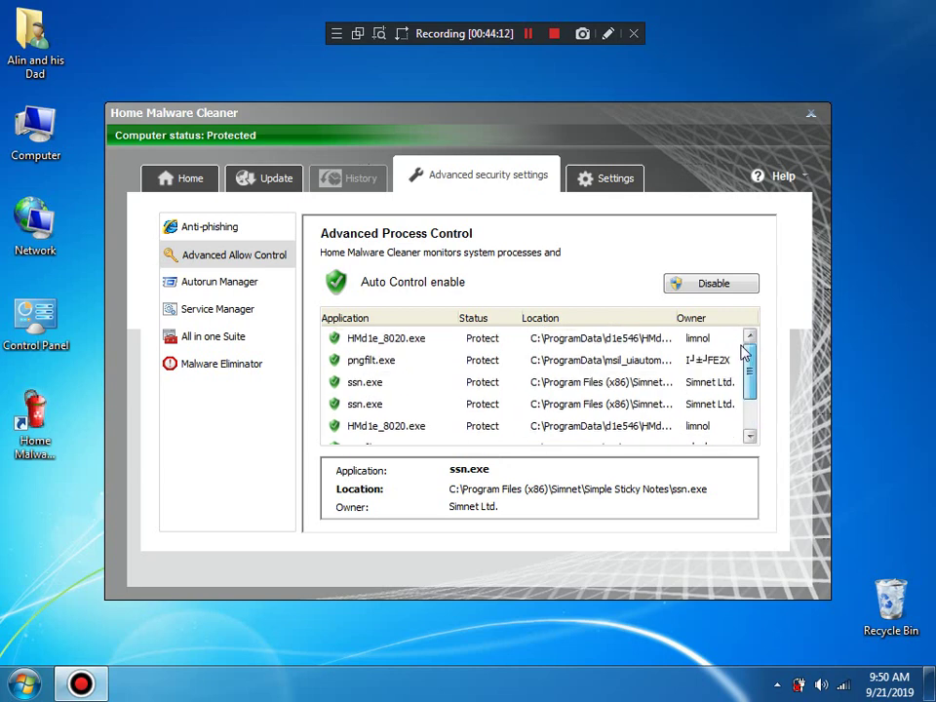
pyautogui.click(232, 310)
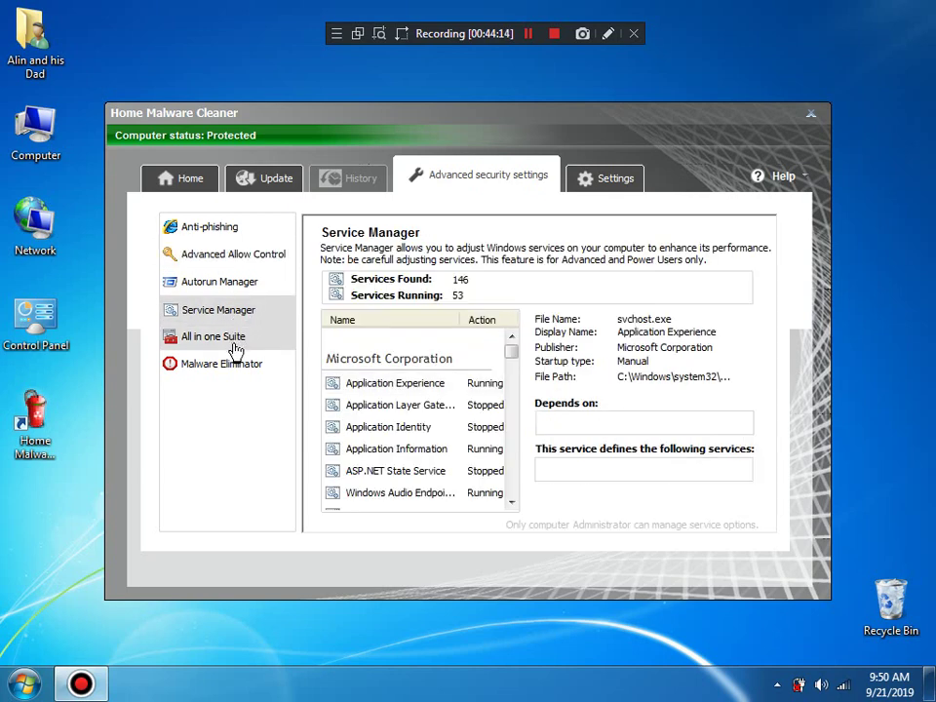
pyautogui.click(234, 343)
pyautogui.click(235, 313)
pyautogui.click(419, 383)
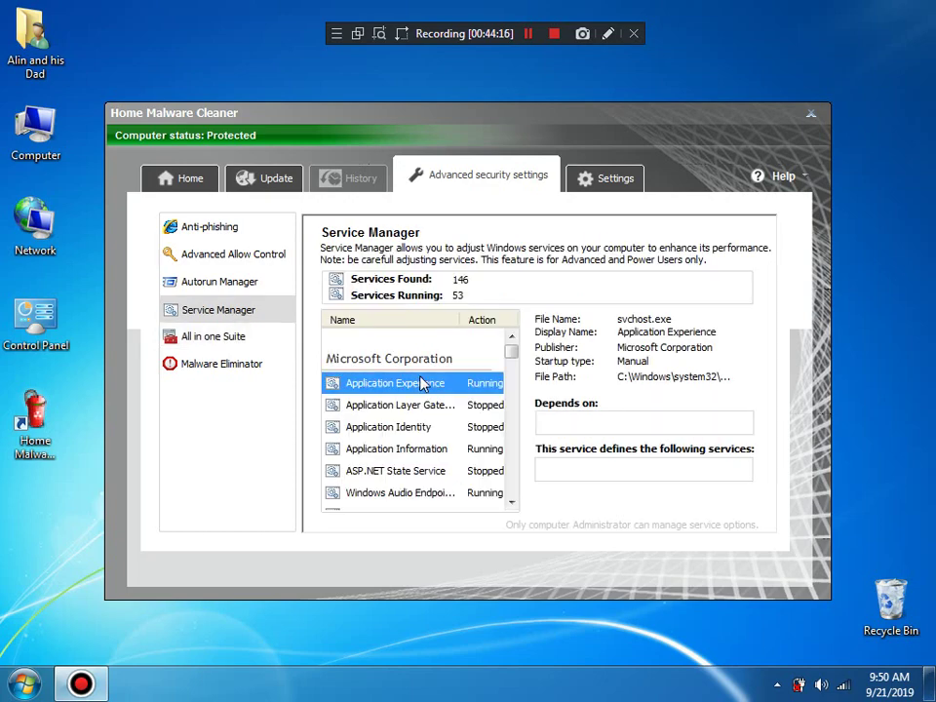
pyautogui.click(220, 372)
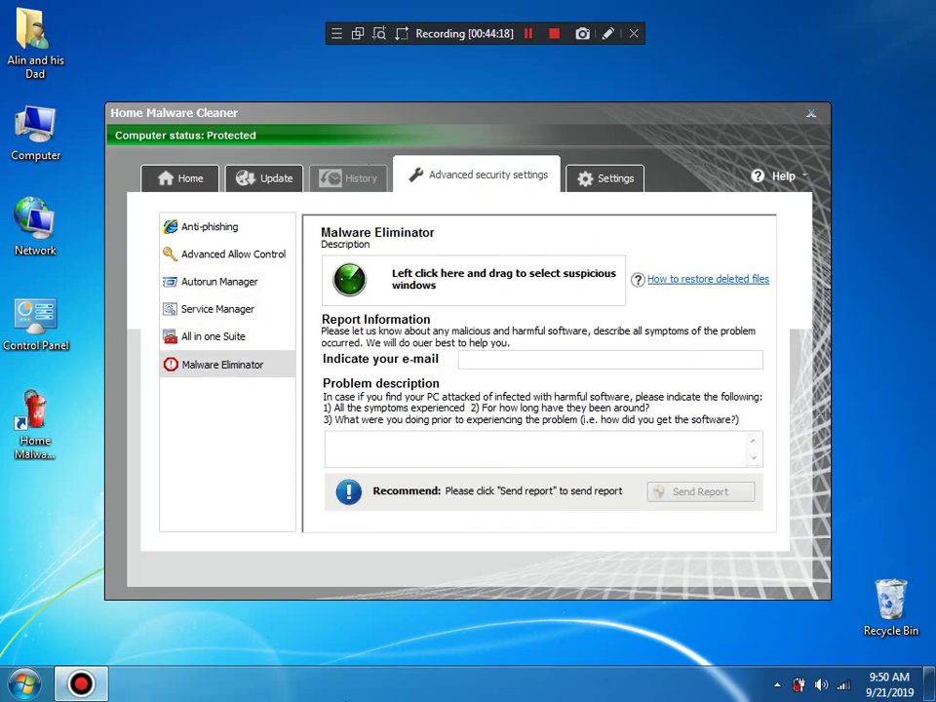
pyautogui.rightClick(366, 684)
# Step: Start Task Manager and arrange it beside the cleaner window
pyautogui.click(382, 640)
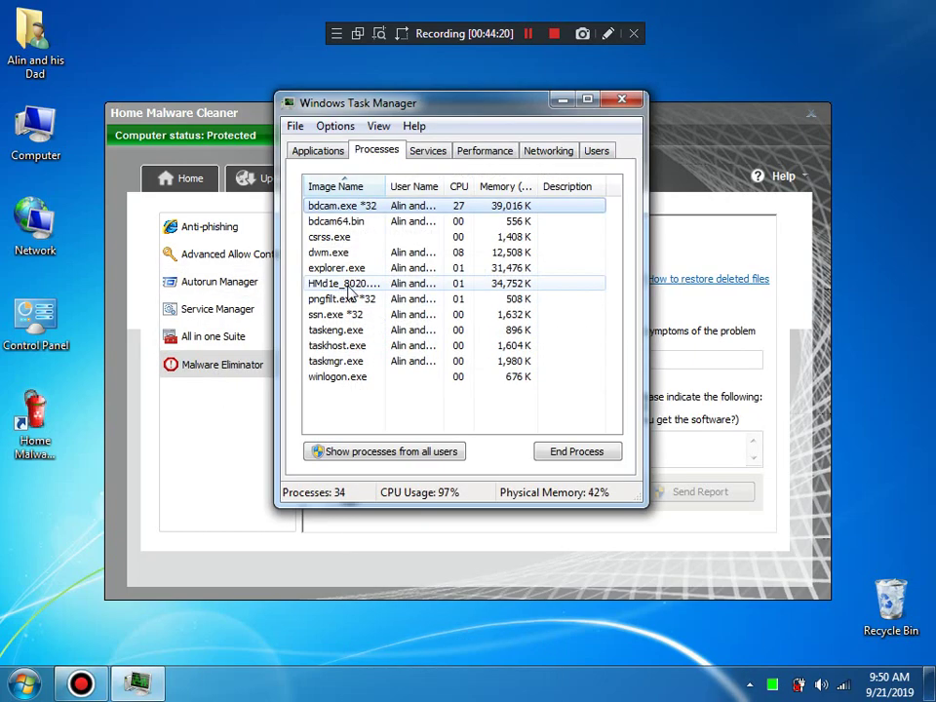
pyautogui.click(225, 390)
pyautogui.moveTo(341, 297); pyautogui.dragTo(378, 115)
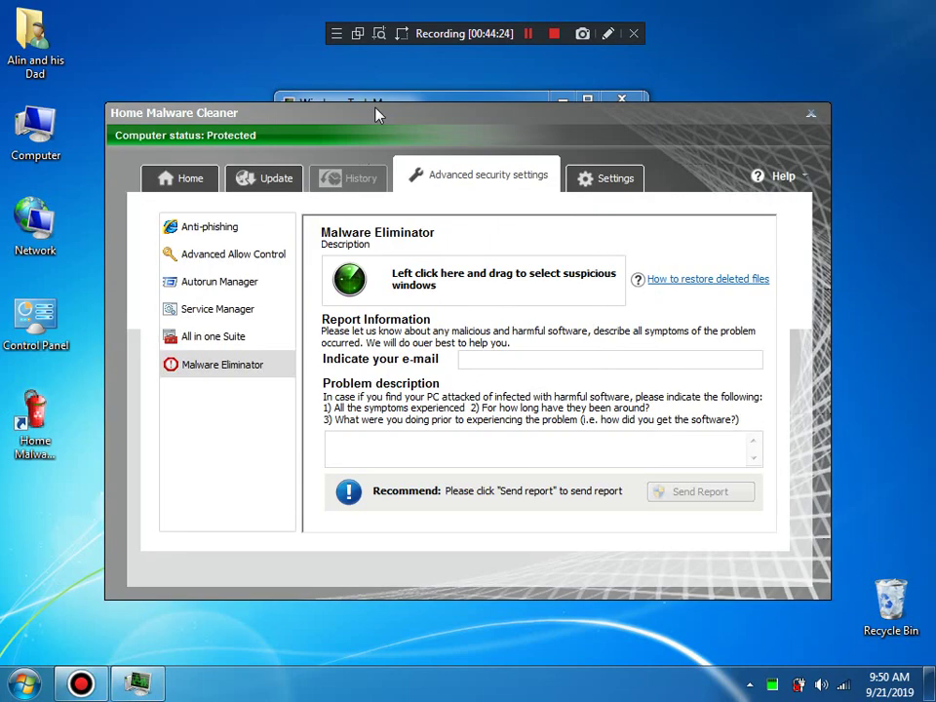
pyautogui.click(343, 96)
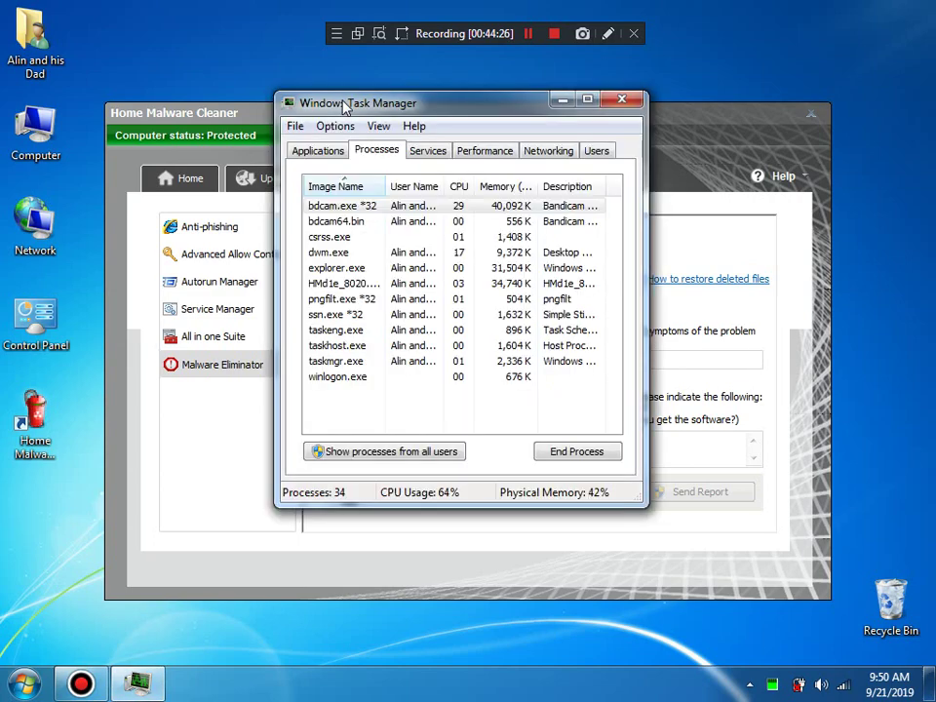
pyautogui.click(236, 445)
# Step: Aim the Malware Eliminator finder at the Bandicam and Task Manager windows
pyautogui.click(97, 681)
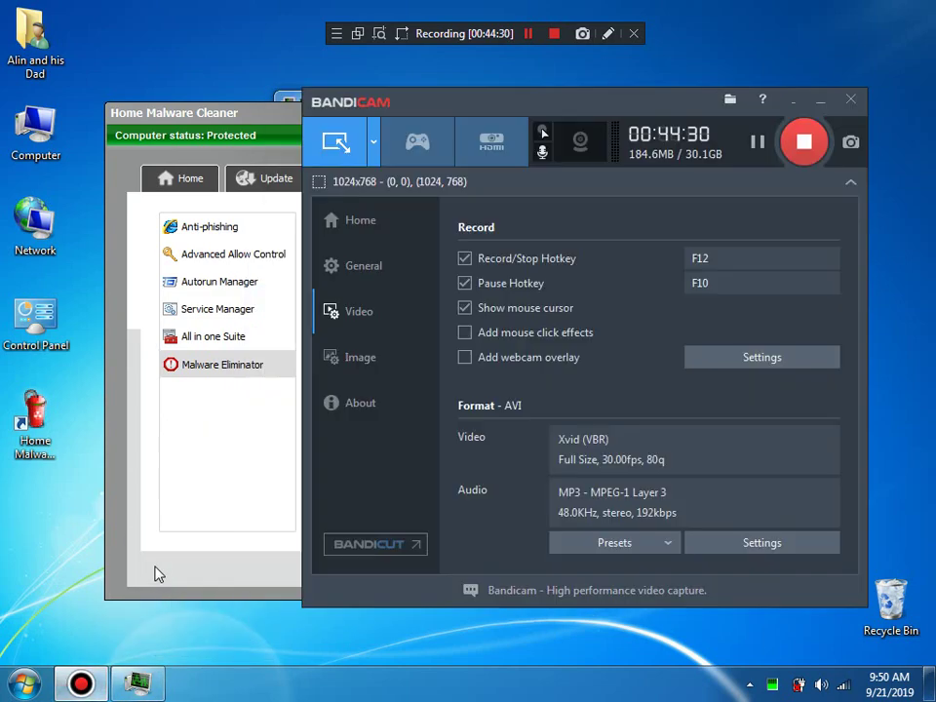
pyautogui.click(182, 481)
pyautogui.moveTo(349, 282); pyautogui.dragTo(583, 332)
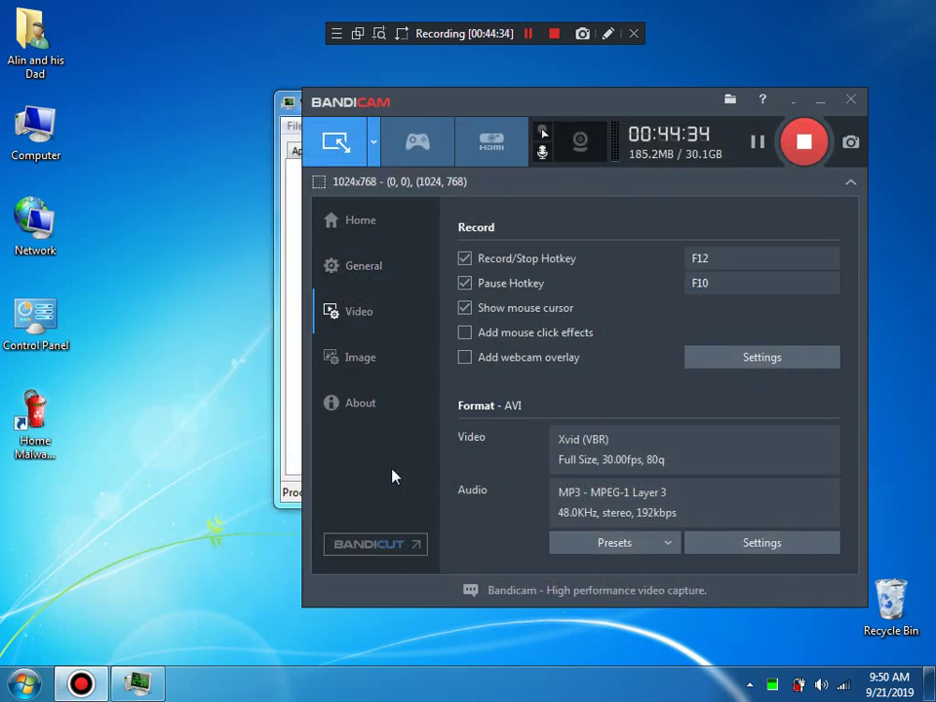
pyautogui.moveTo(394, 476); pyautogui.dragTo(286, 430)
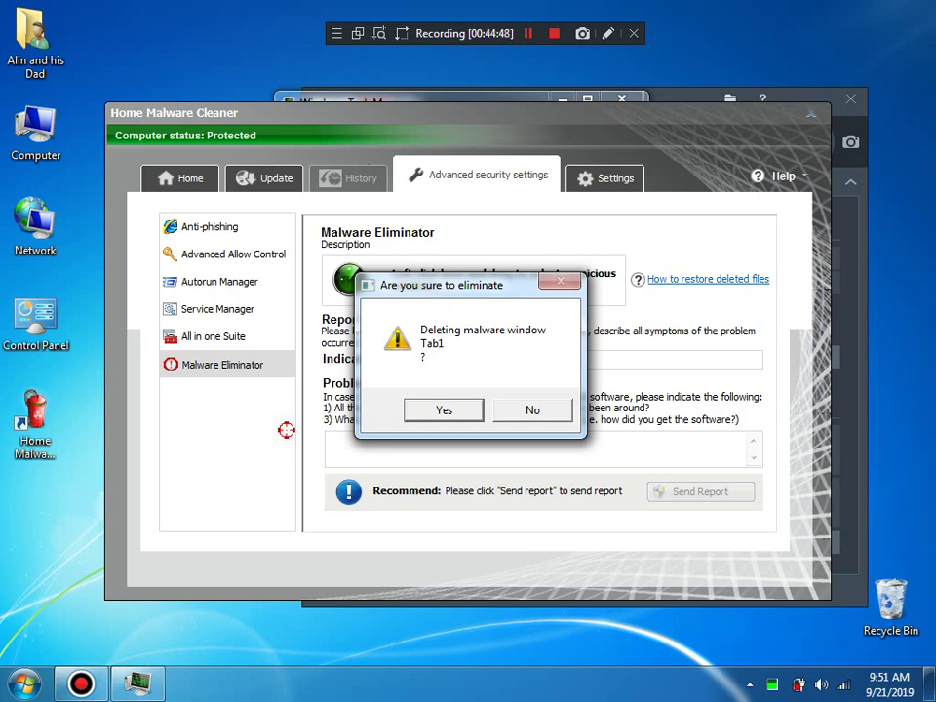
# Step: Decline deleting the Tab1 window, fill in the e-mail and problem description, and send the report
pyautogui.click(536, 409)
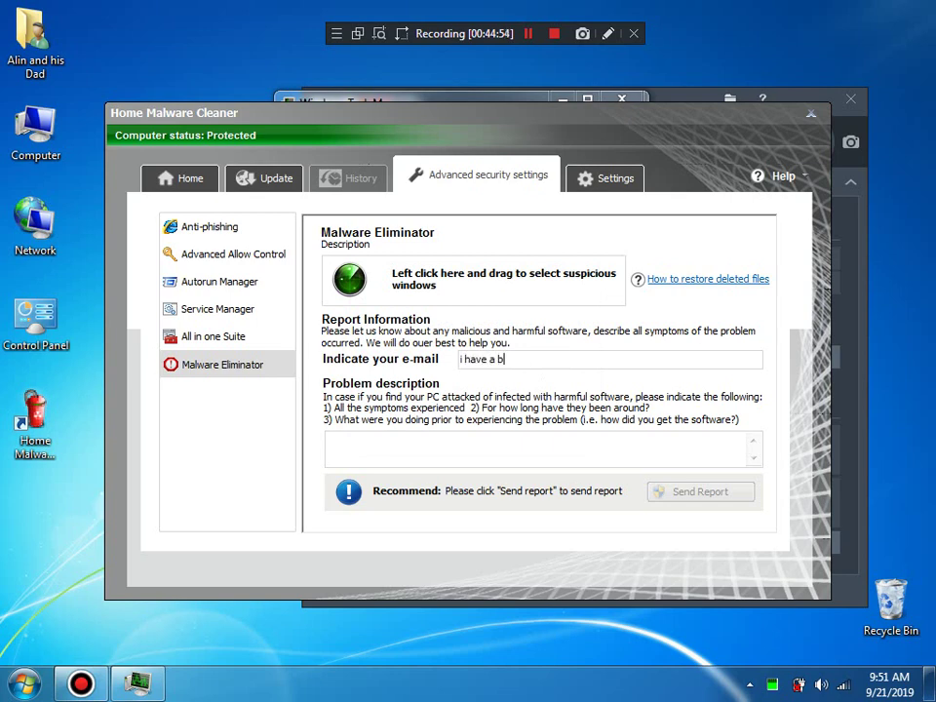
pyautogui.press('BackSpace')
pyautogui.write('andicam')
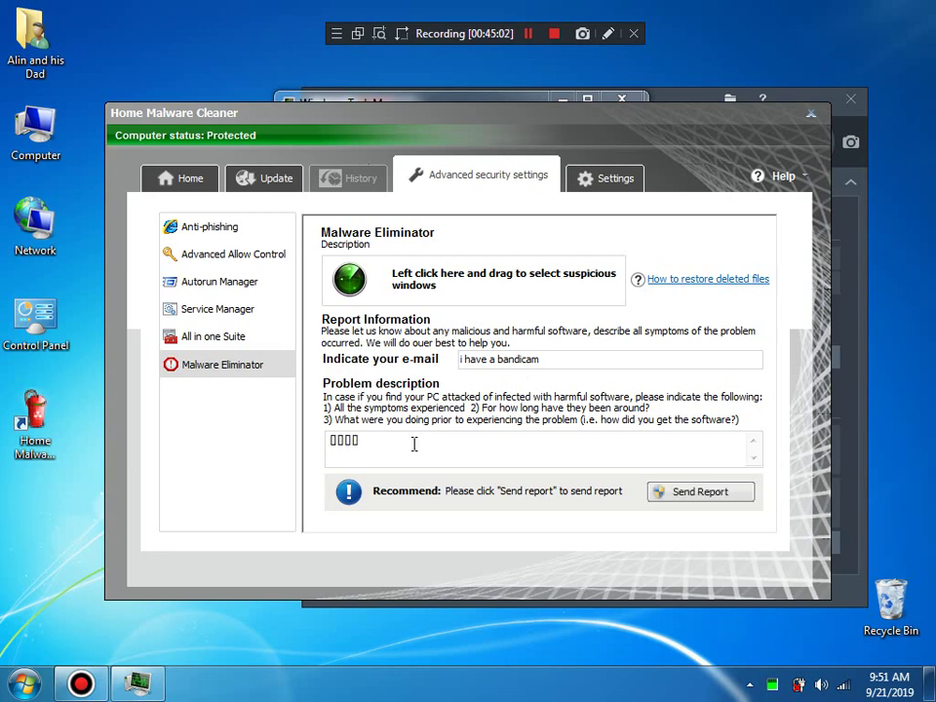
pyautogui.moveTo(414, 444); pyautogui.dragTo(226, 462)
pyautogui.hotkey('ctrl', 'v')
pyautogui.hotkey('ctrl', 'v')
pyautogui.hotkey('ctrl', 'v')
pyautogui.hotkey('ctrl', 'v')
pyautogui.hotkey('ctrl', 'v')
pyautogui.hotkey('ctrl', 'v')
pyautogui.hotkey('ctrl', 'v')
pyautogui.hotkey('ctrl', 'v')
pyautogui.hotkey('ctrl', 'v')
pyautogui.hotkey('ctrl', 'v')
pyautogui.hotkey('ctrl', 'v')
pyautogui.hotkey('ctrl', 'v')
pyautogui.hotkey('ctrl', 'v')
pyautogui.hotkey('ctrl', 'v')
pyautogui.hotkey('ctrl', 'v')
pyautogui.hotkey('ctrl', 'v')
pyautogui.hotkey('ctrl', 'v')
pyautogui.hotkey('ctrl', 'v')
pyautogui.hotkey('ctrl', 'v')
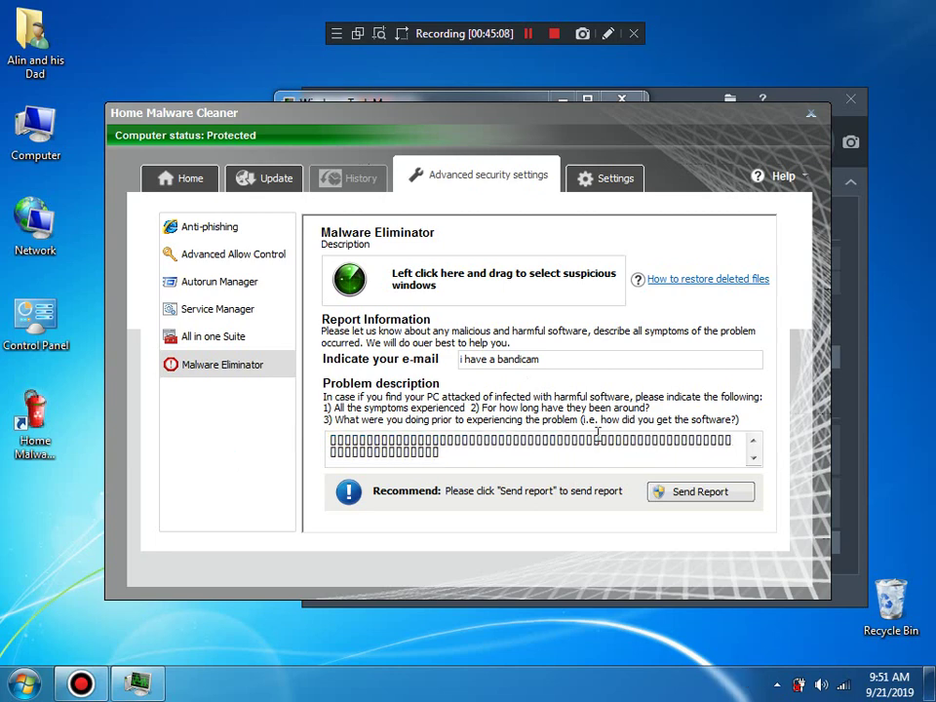
pyautogui.click(661, 497)
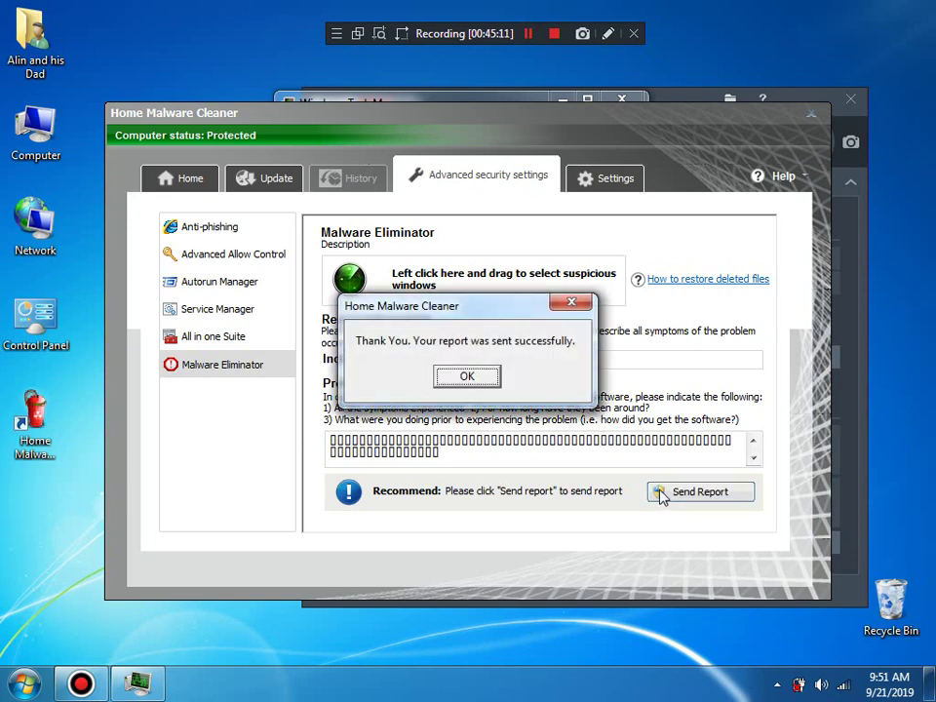
# Step: Dismiss the report-sent message and enable Autorun Manager's auto control
pyautogui.click(467, 377)
pyautogui.click(236, 343)
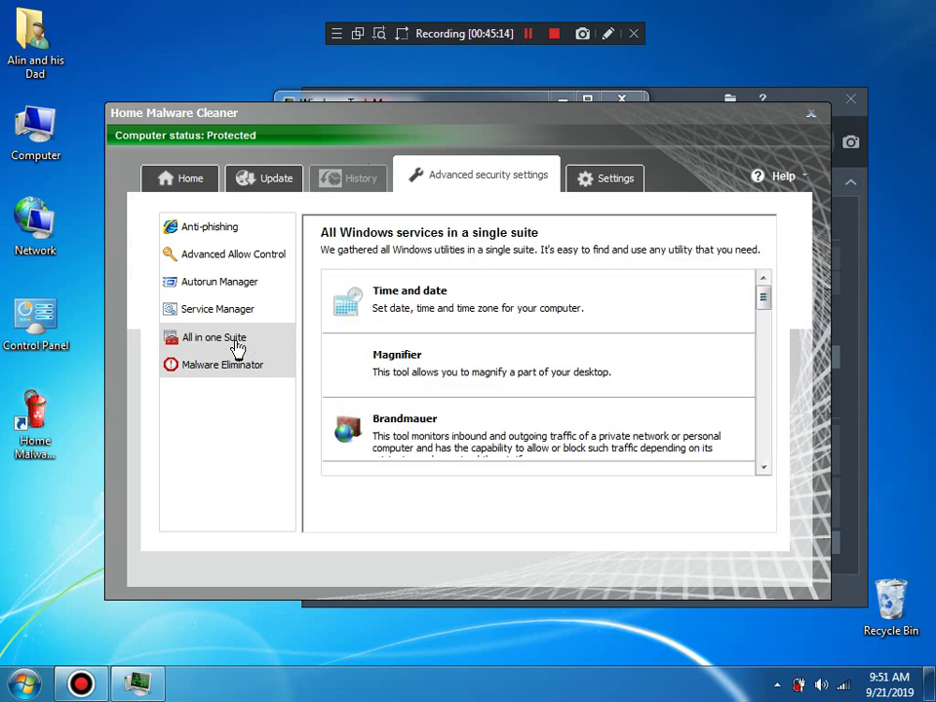
pyautogui.click(224, 283)
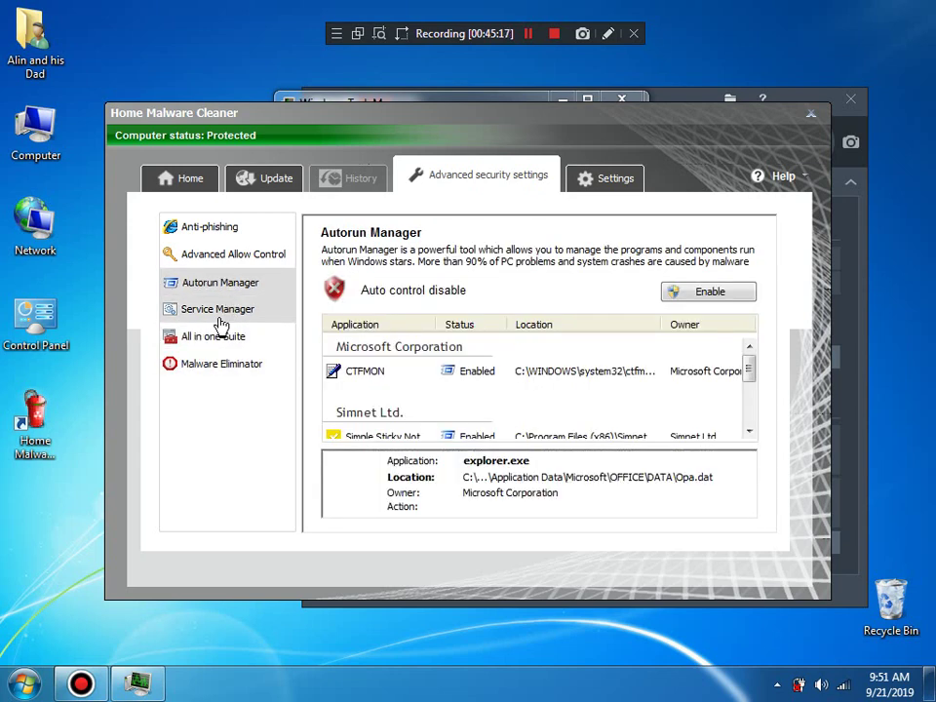
pyautogui.click(675, 293)
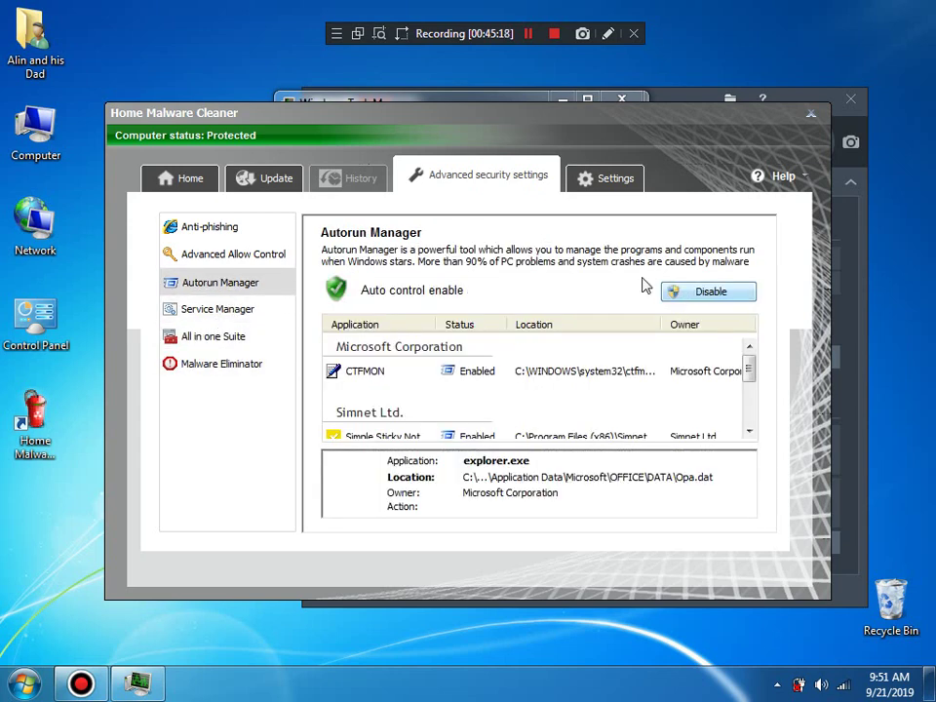
# Step: Look through Service Manager, Anti-phishing and Advanced Allow Control, then return to Malware Eliminator
pyautogui.click(231, 323)
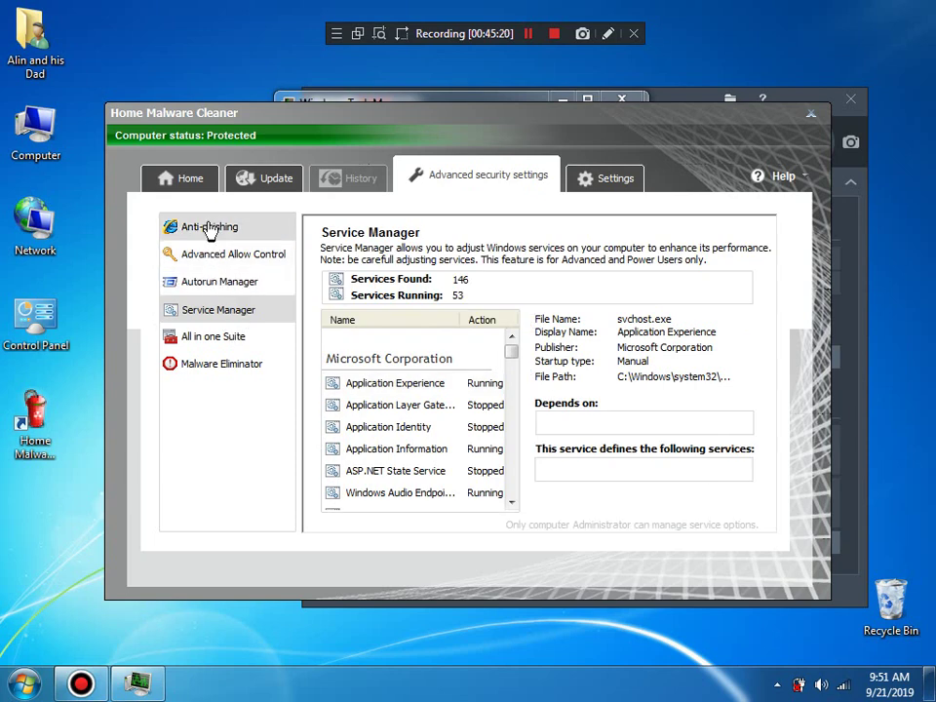
pyautogui.click(209, 227)
pyautogui.click(220, 253)
pyautogui.click(222, 284)
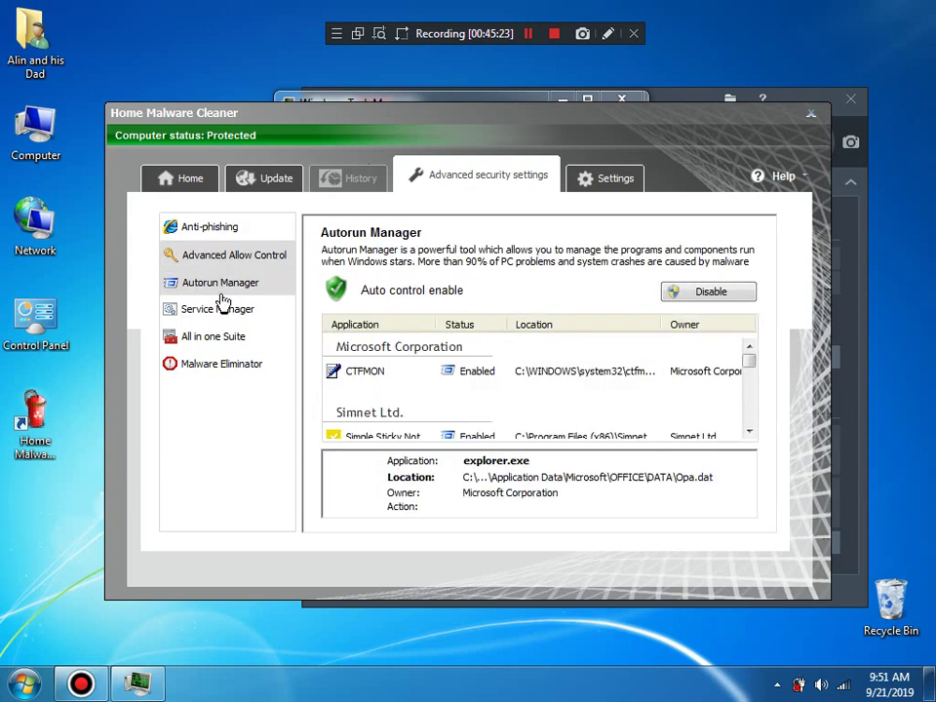
pyautogui.click(210, 364)
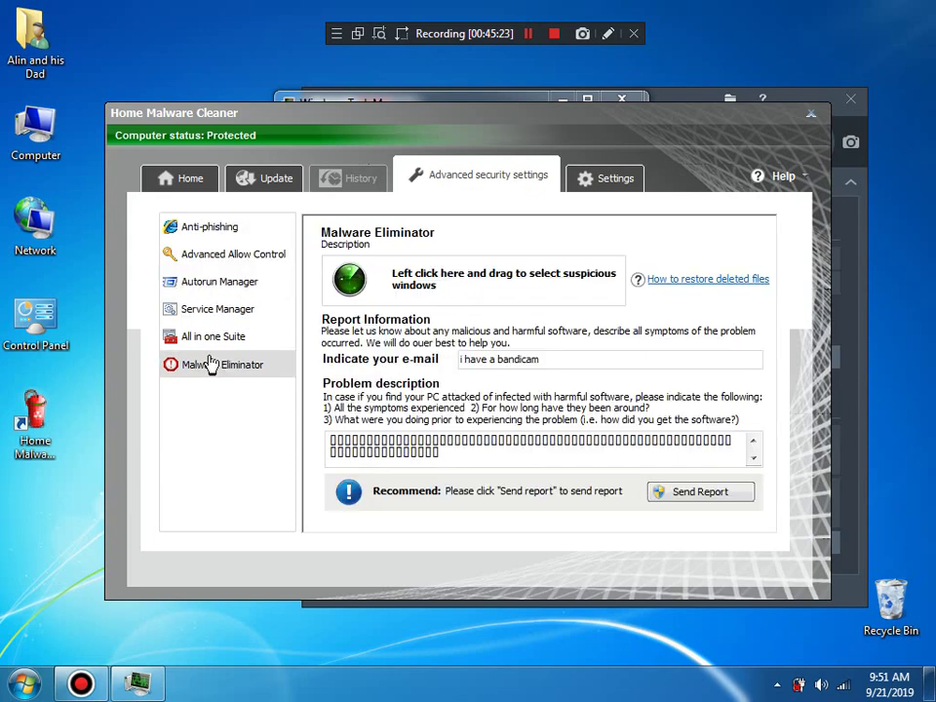
pyautogui.click(631, 179)
# Step: View the program's version information in Help > About and close it
pyautogui.click(798, 181)
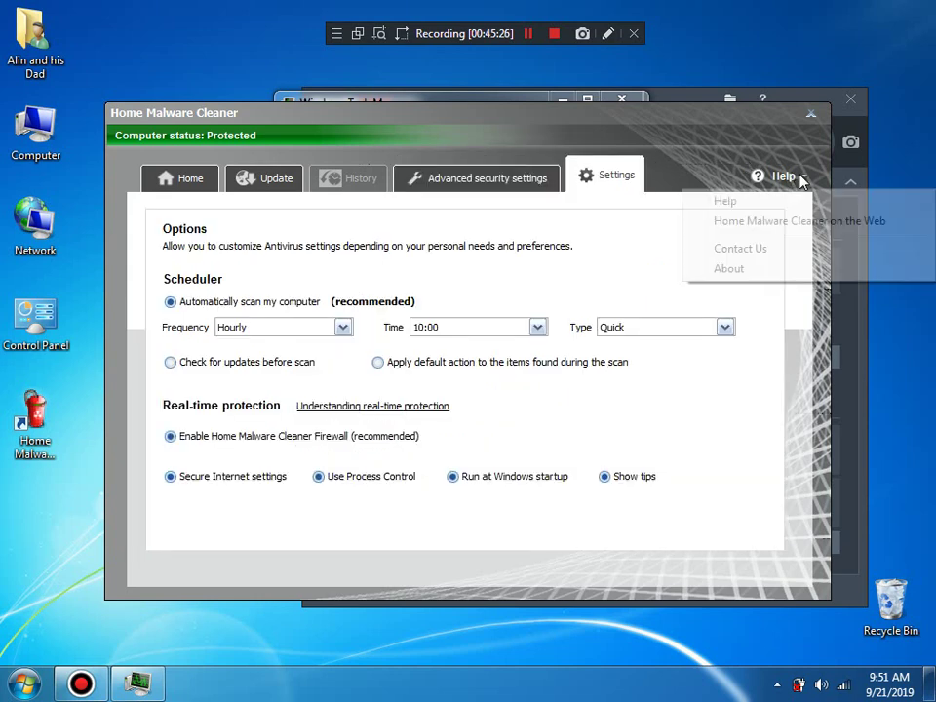
pyautogui.click(733, 269)
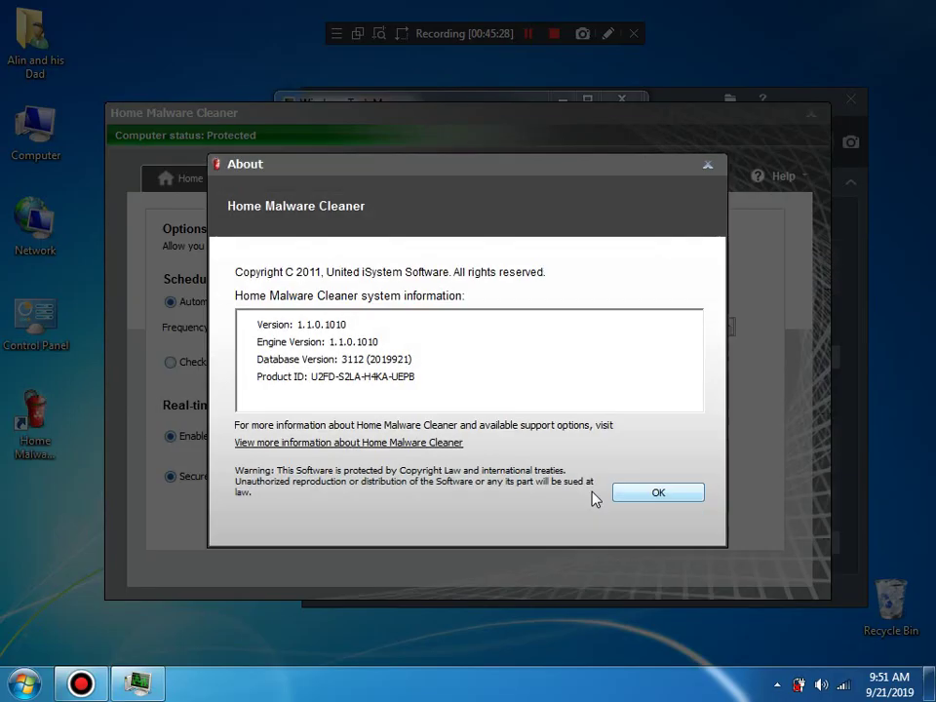
pyautogui.click(644, 495)
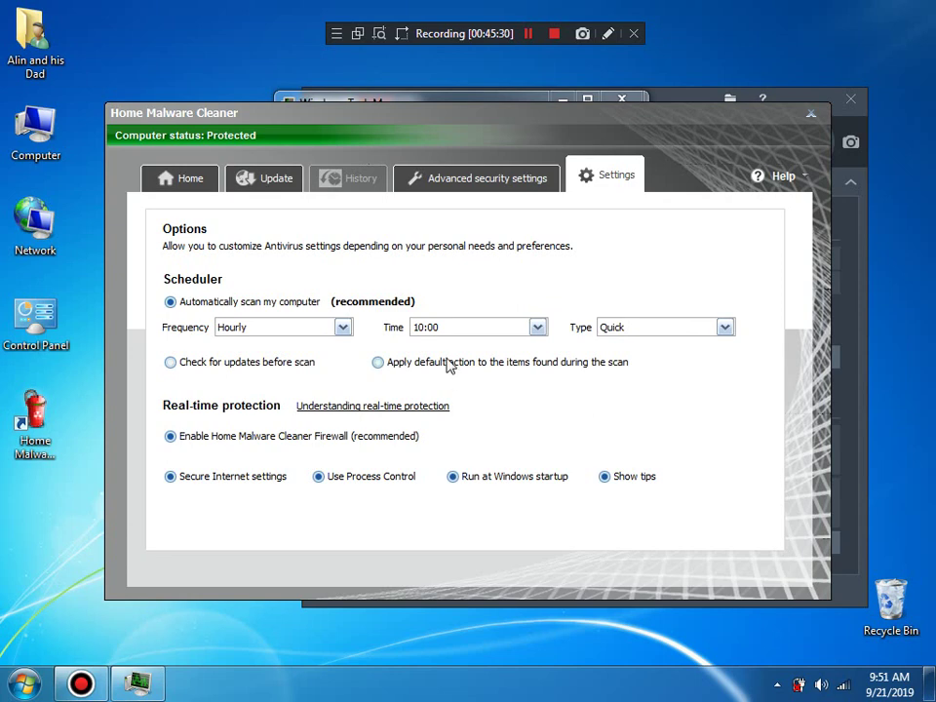
# Step: Schedule scans Daily at 08:00, applying the default action and checking for updates first
pyautogui.click(450, 367)
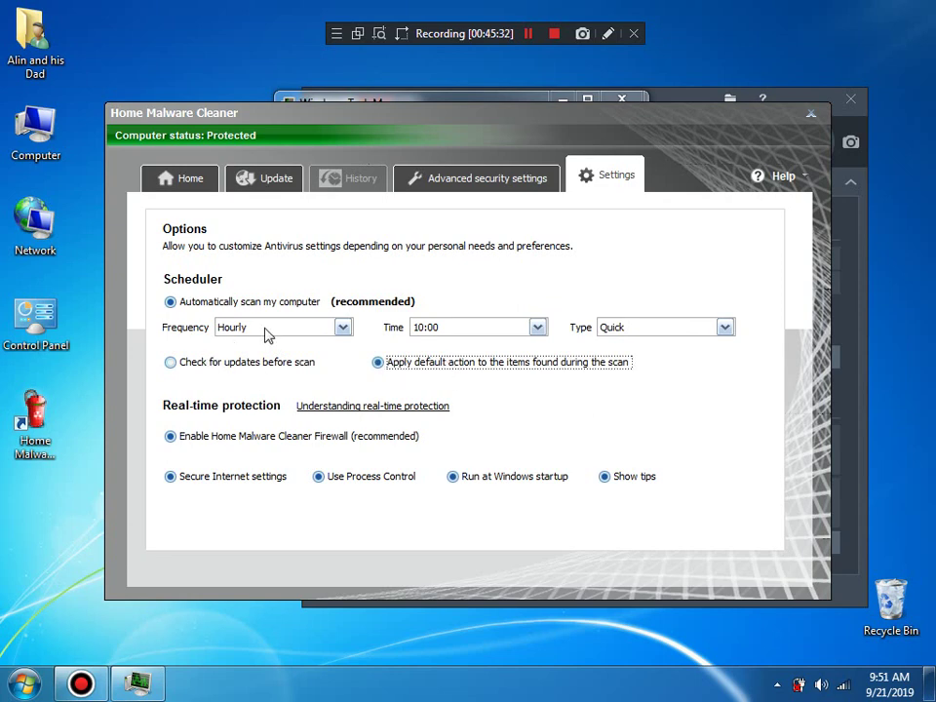
pyautogui.click(253, 362)
pyautogui.click(263, 330)
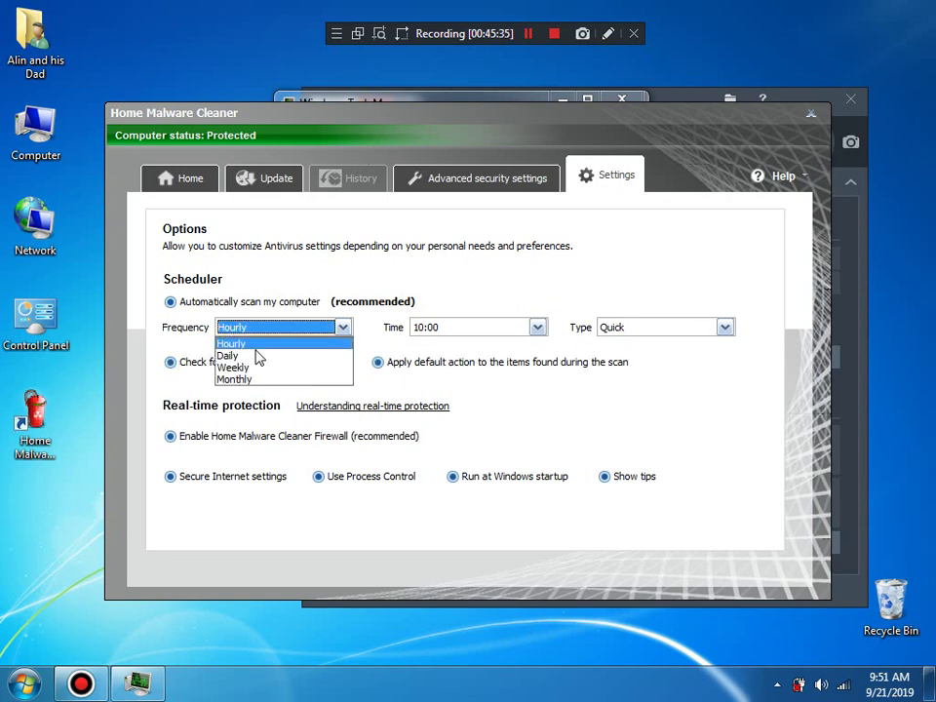
pyautogui.click(254, 356)
pyautogui.click(450, 328)
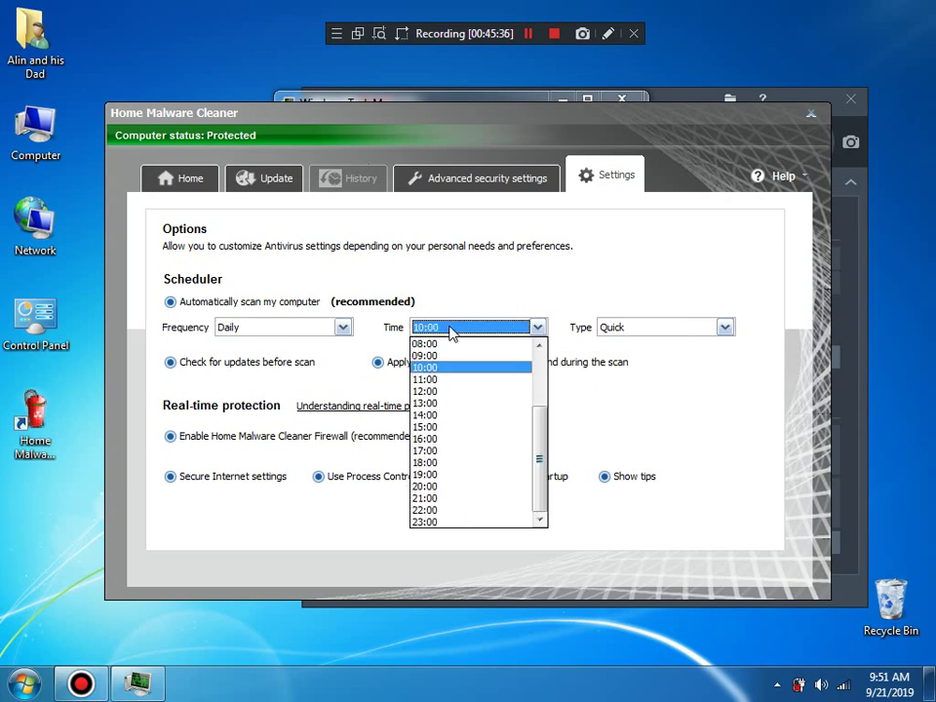
pyautogui.click(445, 345)
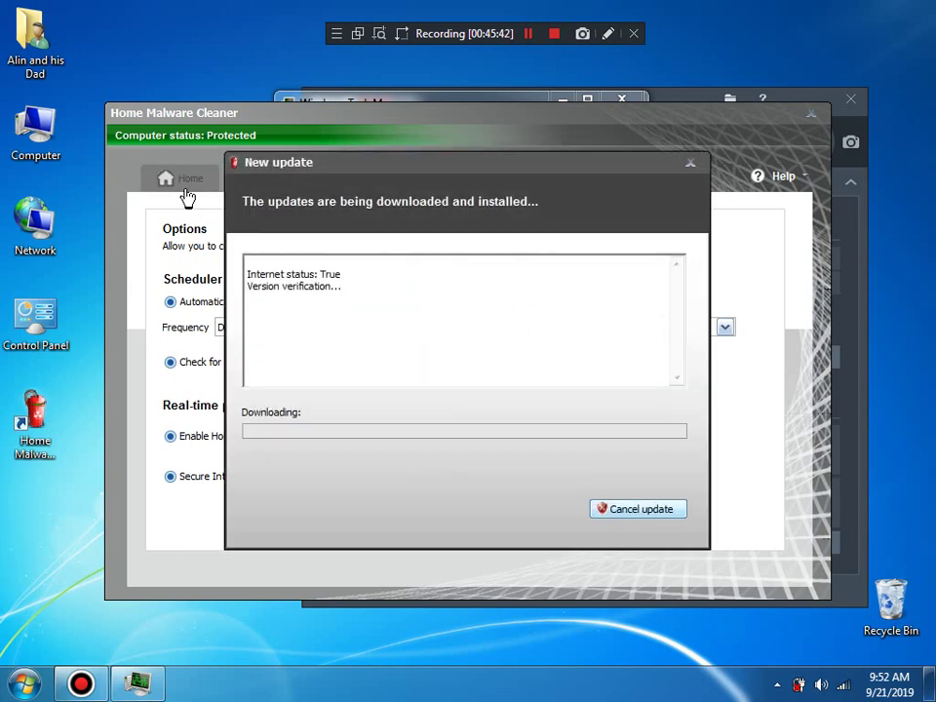
# Step: Close Task Manager, cancel the running update and close the update window
pyautogui.click(624, 98)
pyautogui.click(819, 98)
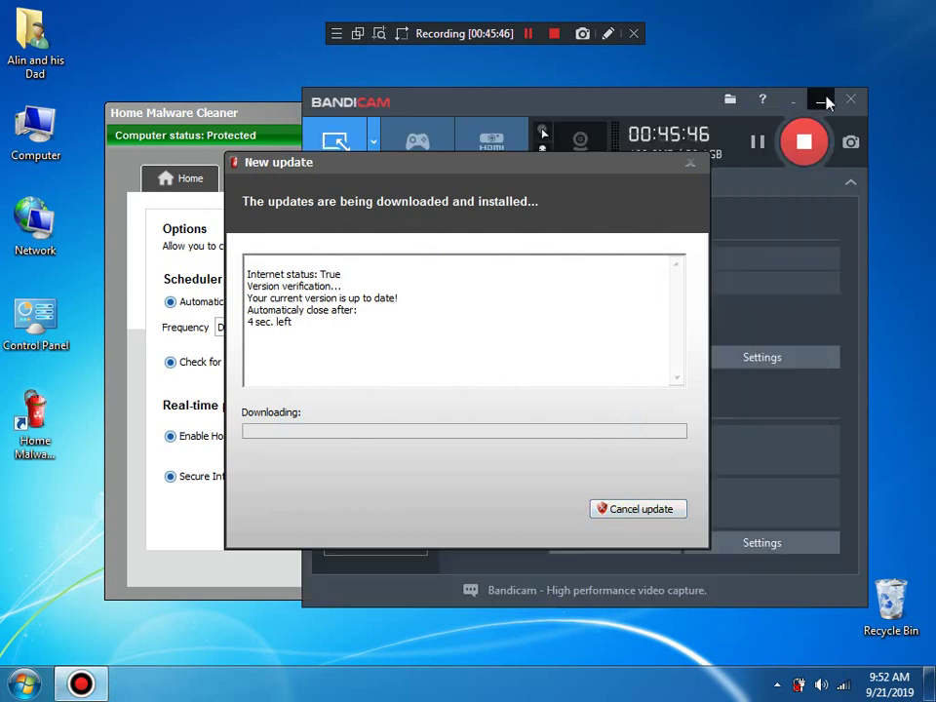
pyautogui.click(604, 517)
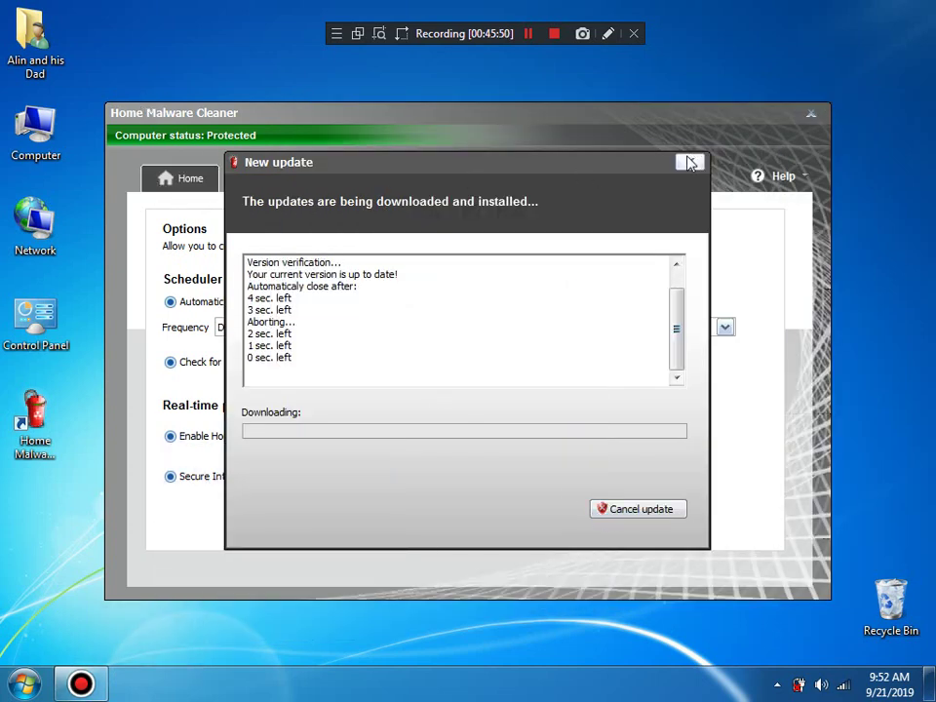
pyautogui.click(181, 190)
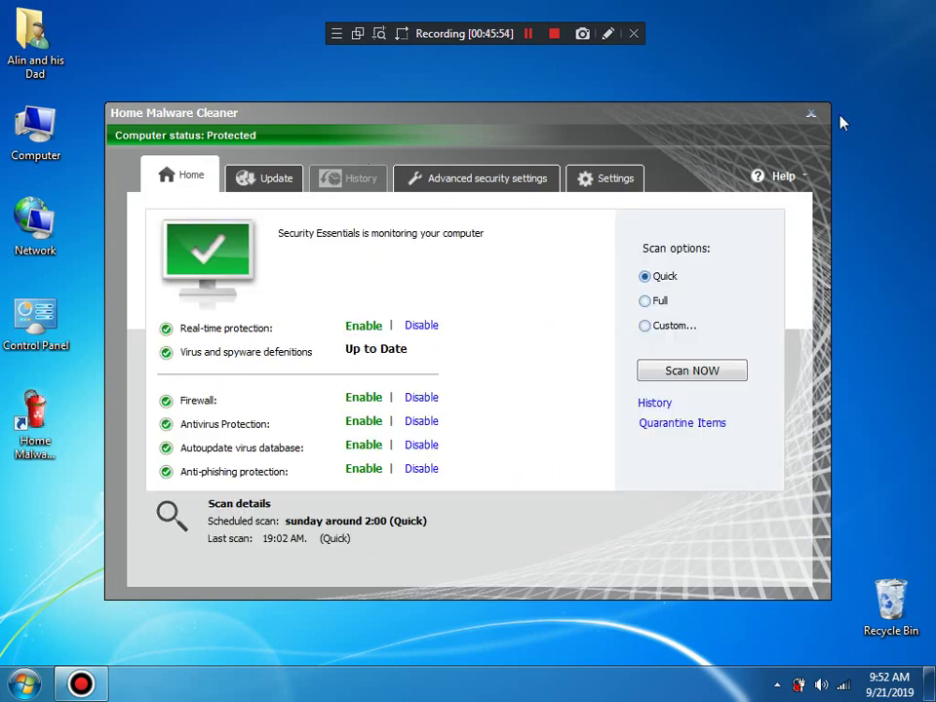
# Step: Change the desktop shortcut's target switch from /ikd to /u and apply it
pyautogui.rightClick(52, 433)
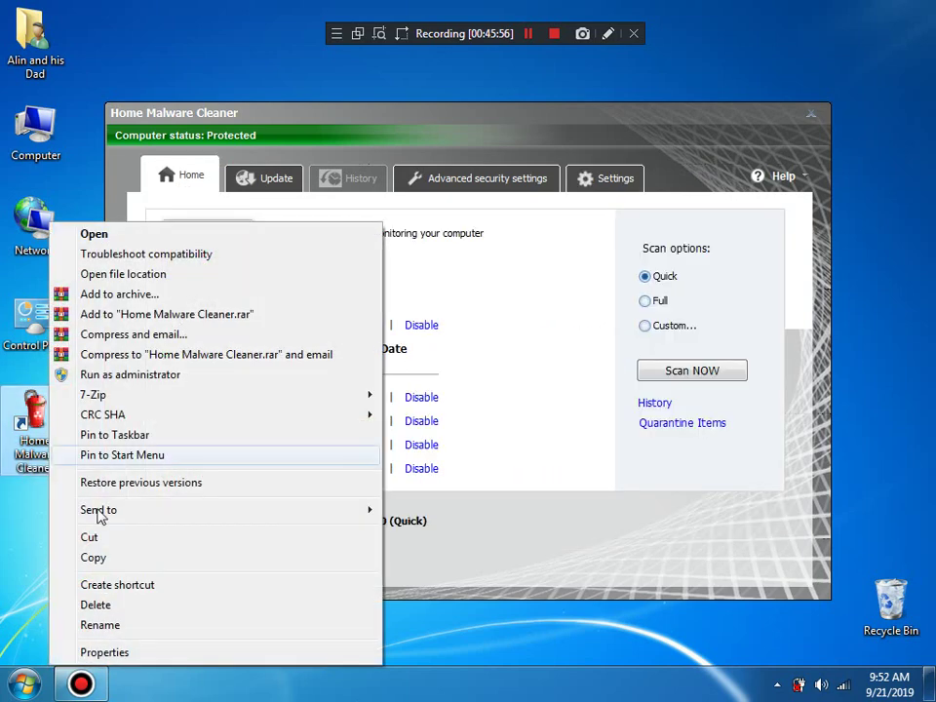
pyautogui.click(100, 651)
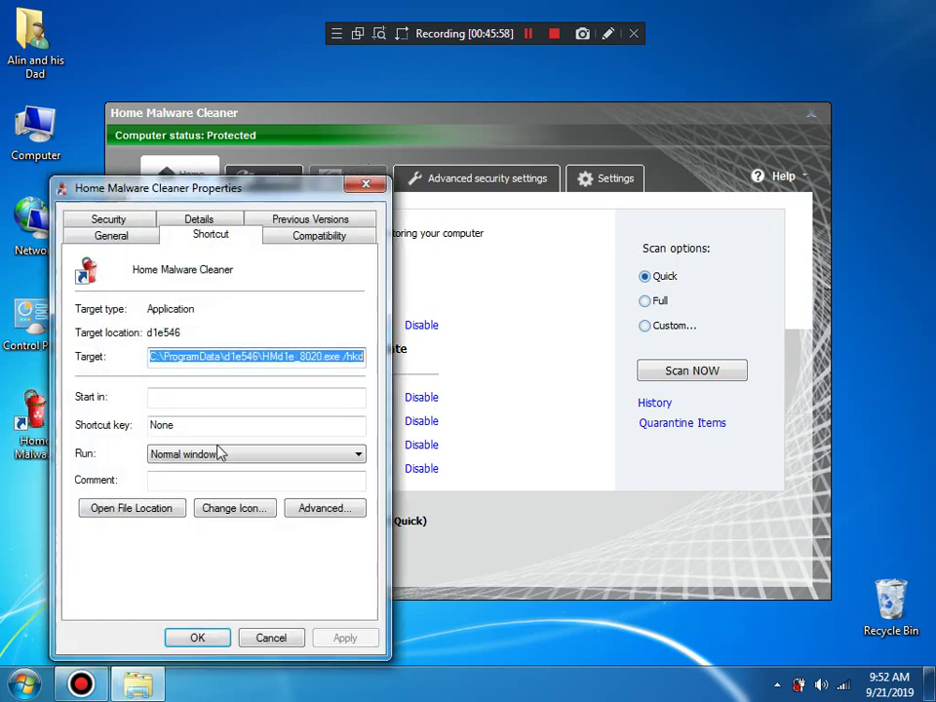
pyautogui.click(348, 356)
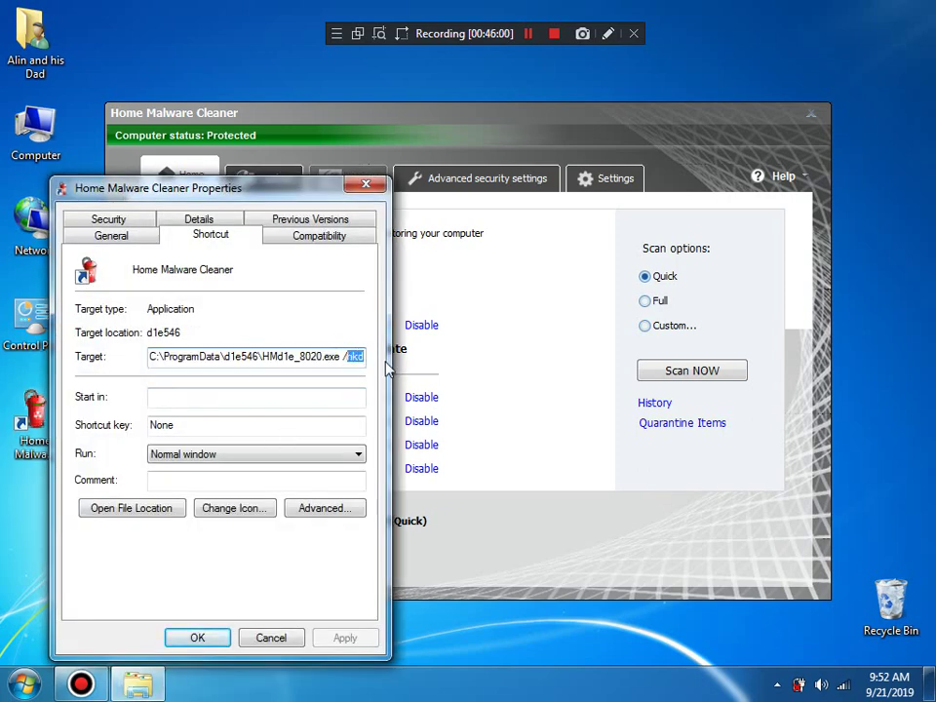
pyautogui.write('/u')
pyautogui.click(368, 645)
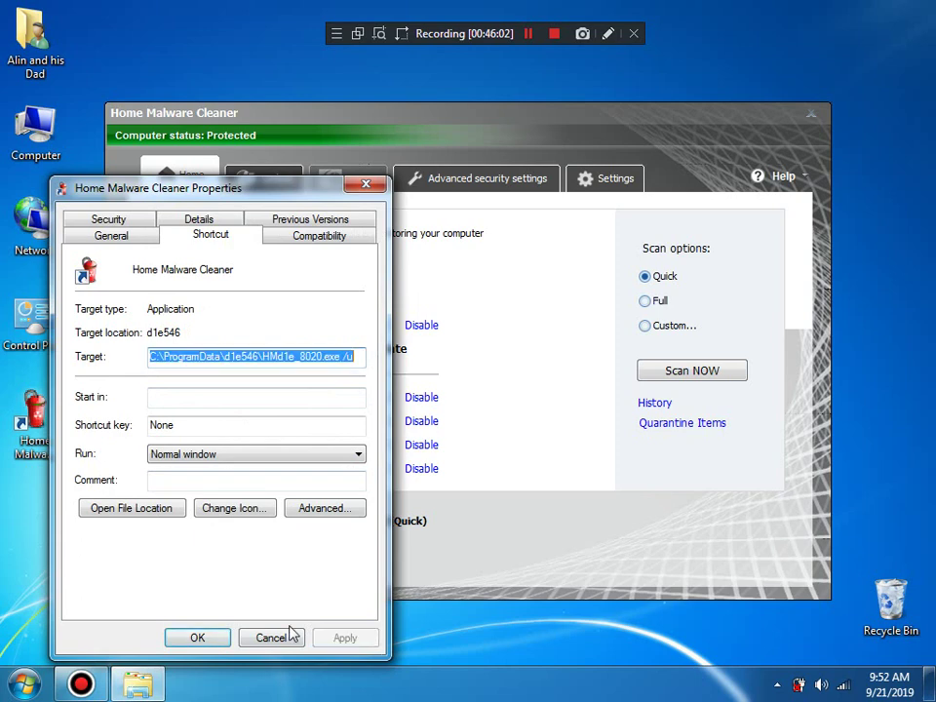
pyautogui.click(216, 639)
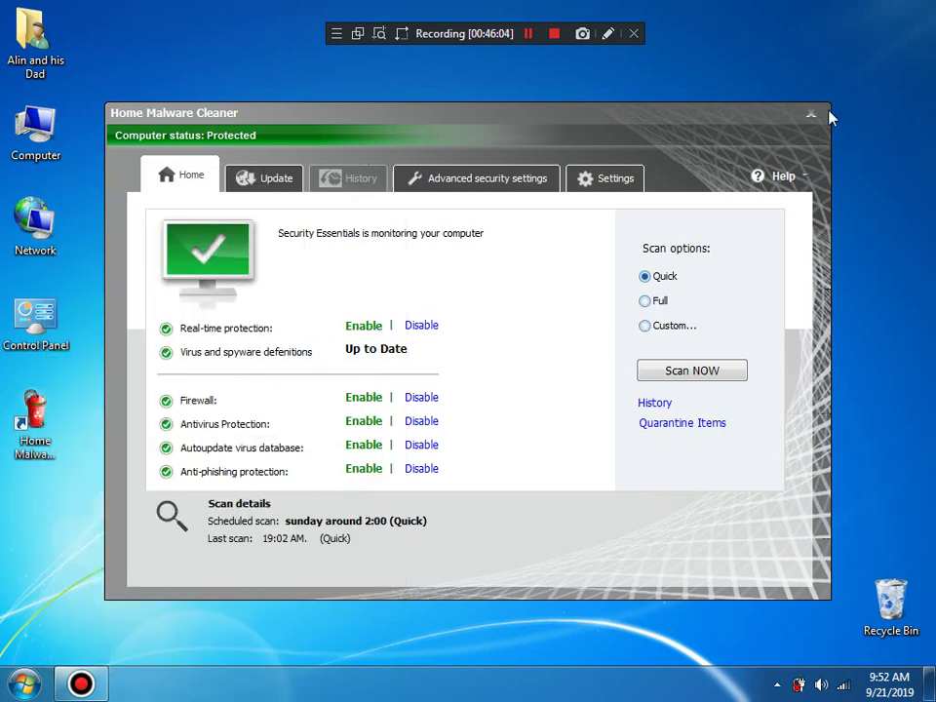
# Step: Close the cleaner window and exit it from its tray icon
pyautogui.click(810, 113)
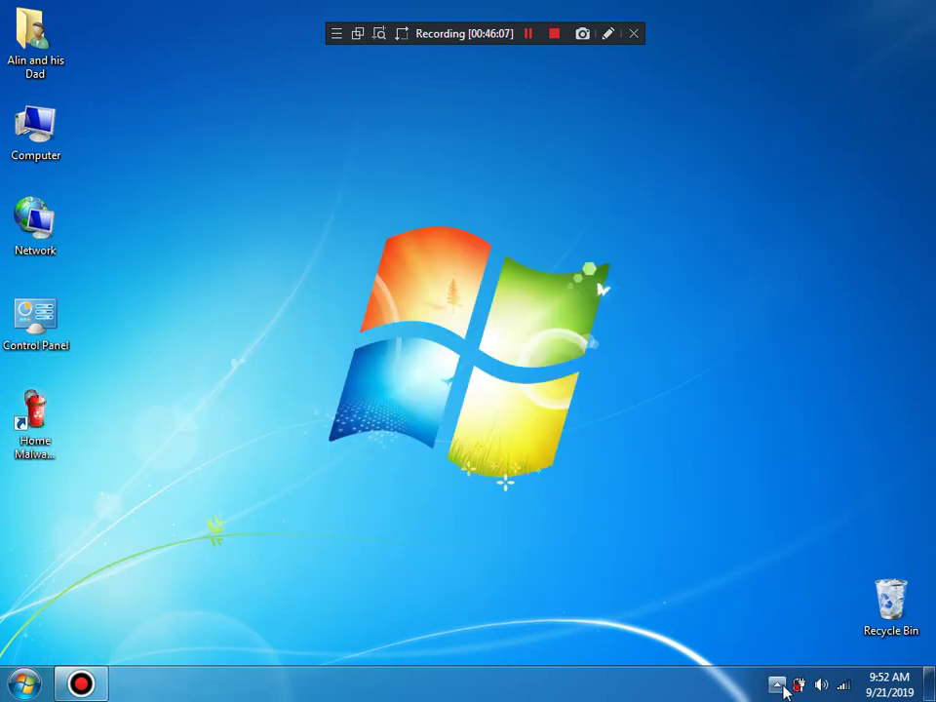
pyautogui.click(777, 685)
pyautogui.rightClick(748, 602)
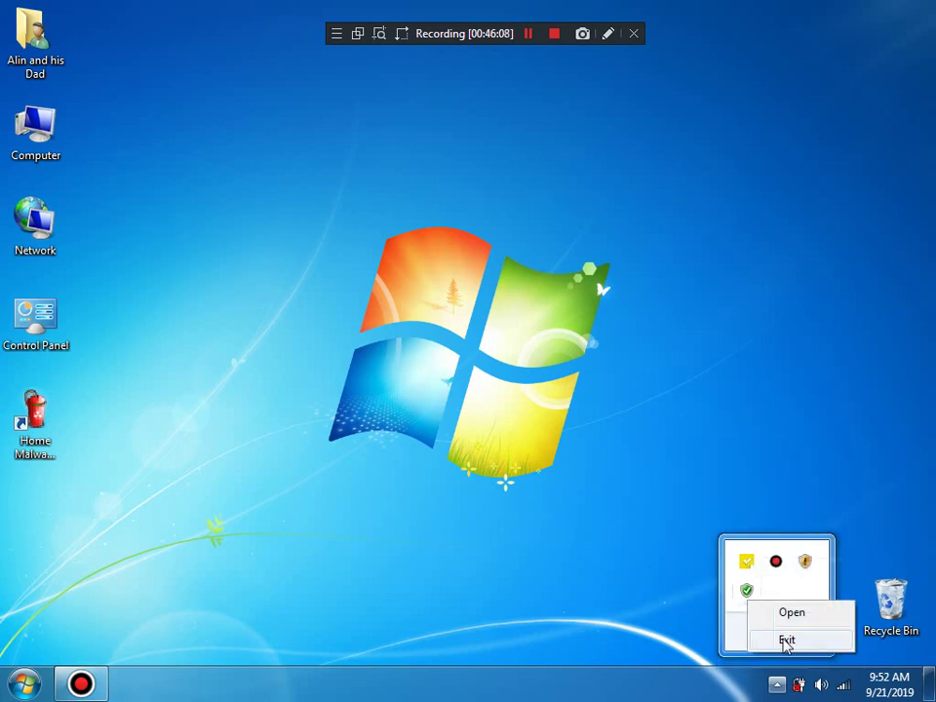
pyautogui.click(786, 641)
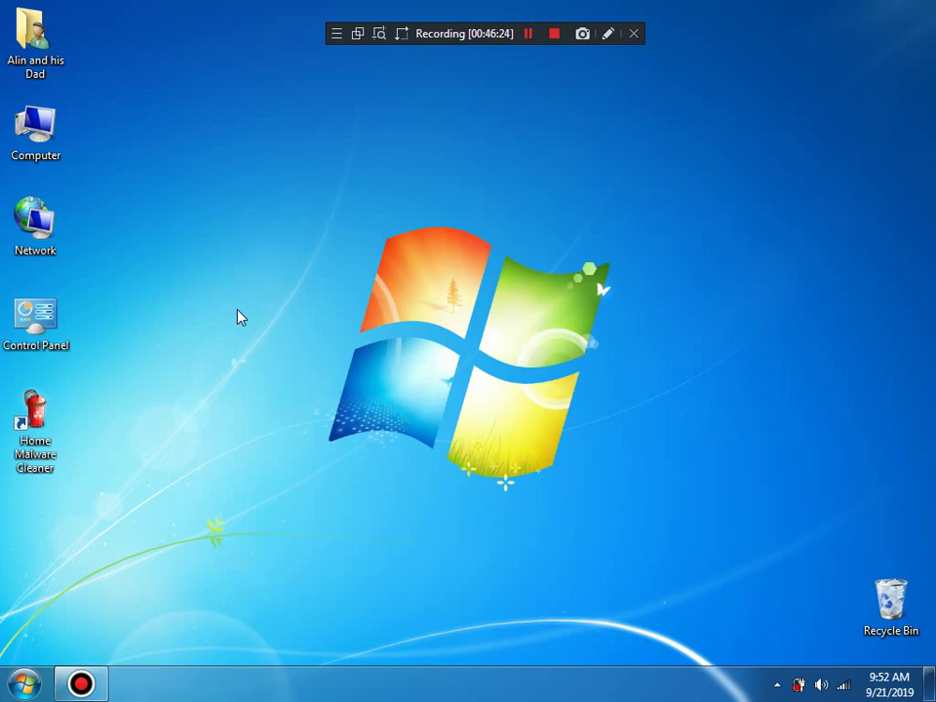
# Step: Launch the broken desktop shortcut and agree to delete it
pyautogui.doubleClick(29, 441)
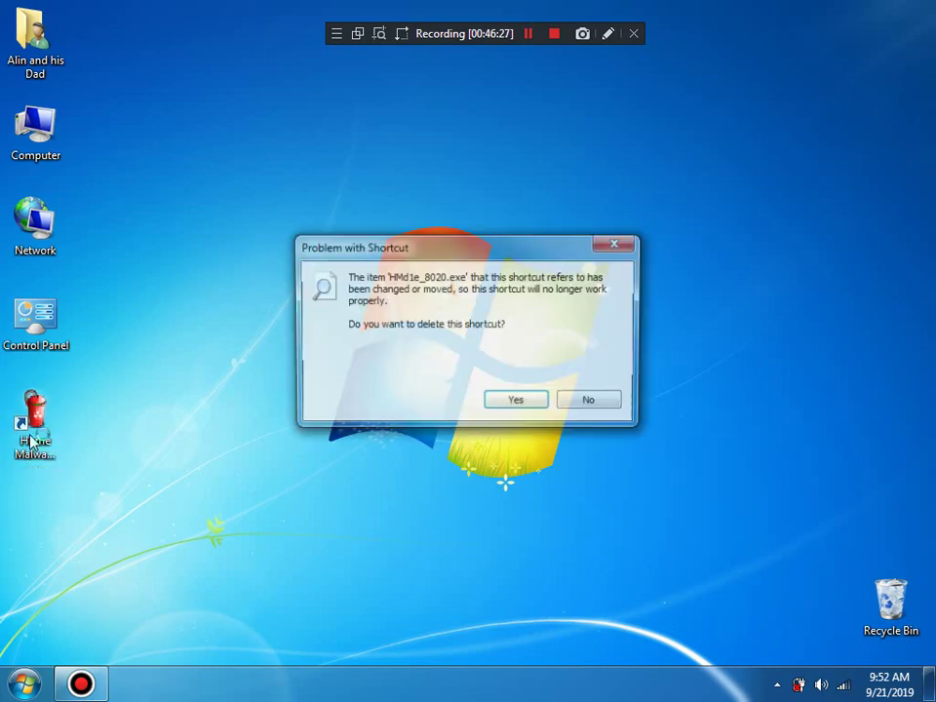
pyautogui.click(517, 403)
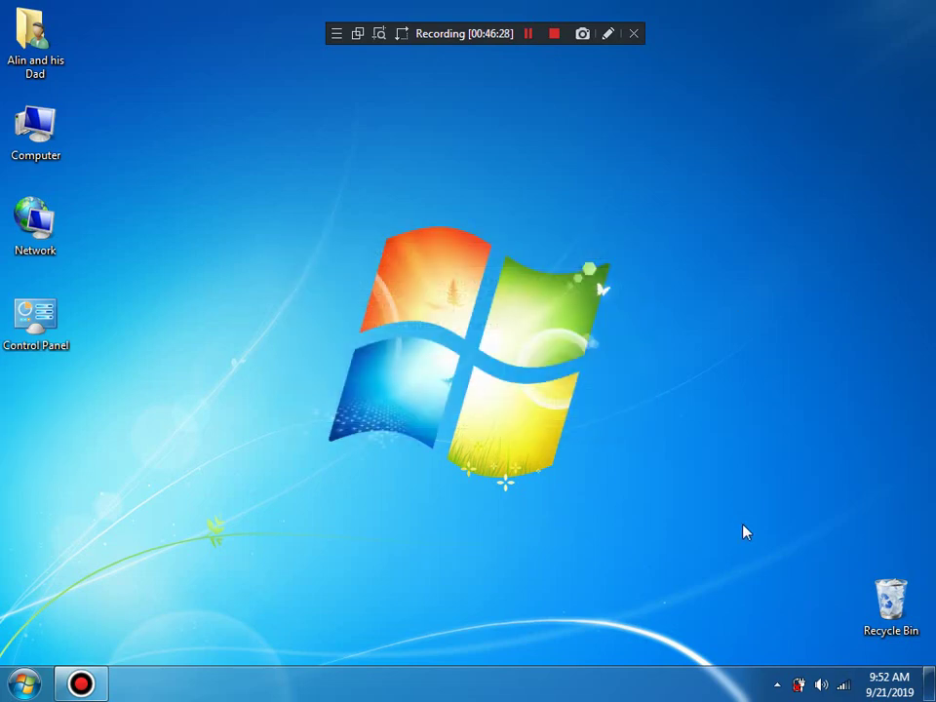
pyautogui.click(777, 683)
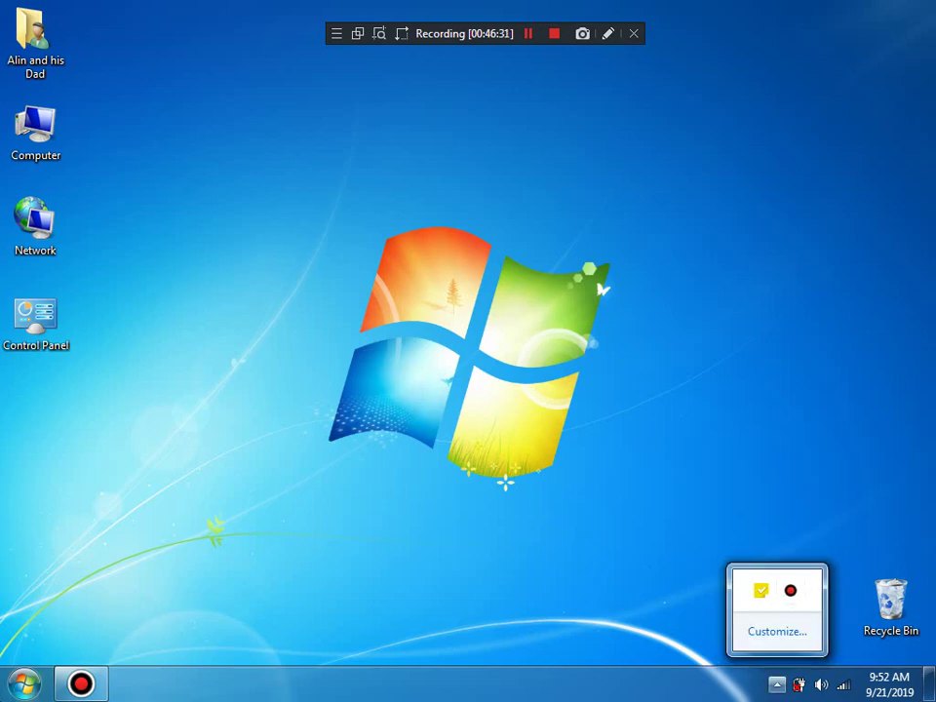
pyautogui.press('super')
pyautogui.click(203, 9)
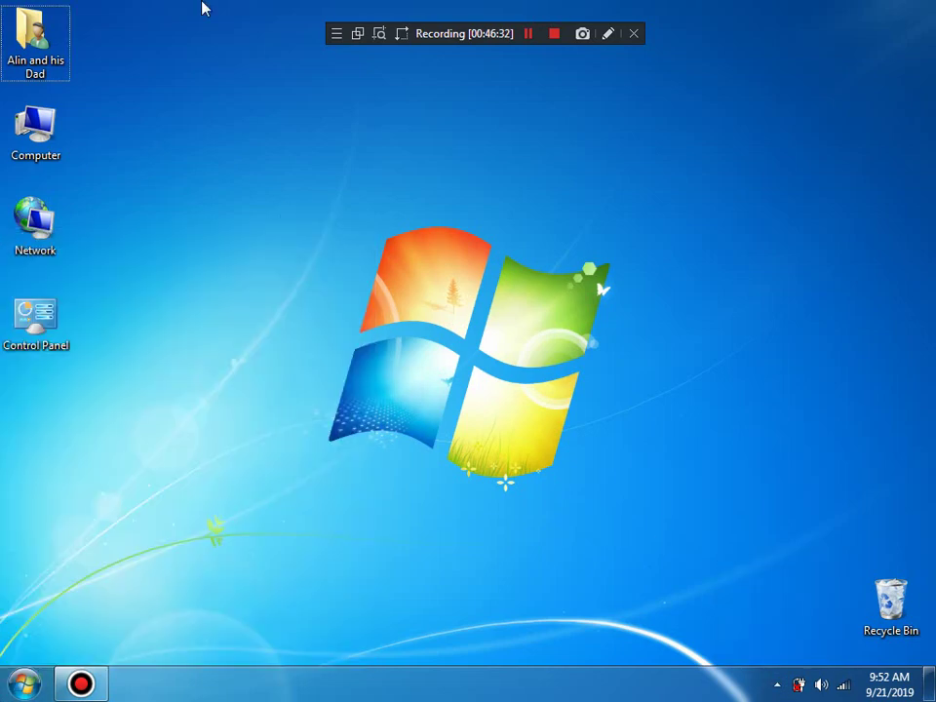
# Step: Open %ALLUSERSPROFILE% via Run, check the ProgramData entries, then close Explorer
pyautogui.press('super+r')
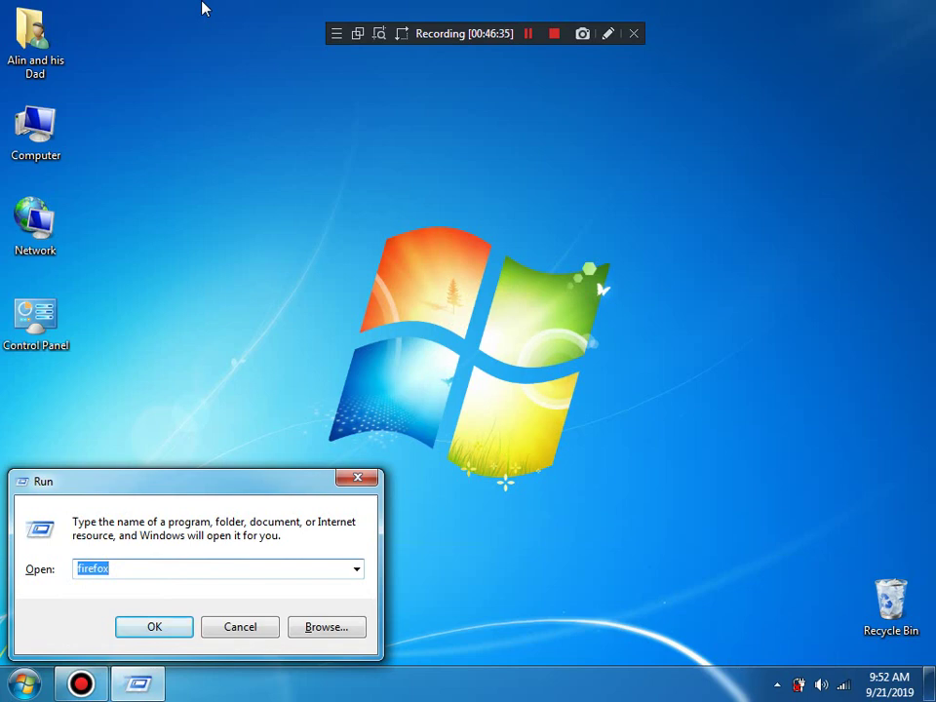
pyautogui.write('%')
pyautogui.press('Down')
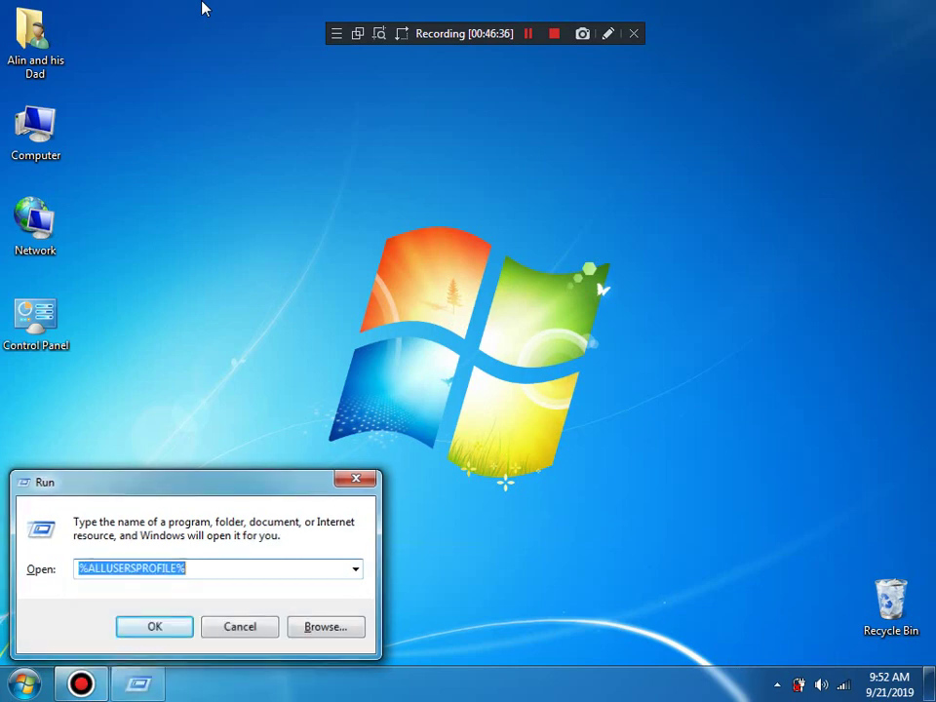
pyautogui.press('Return')
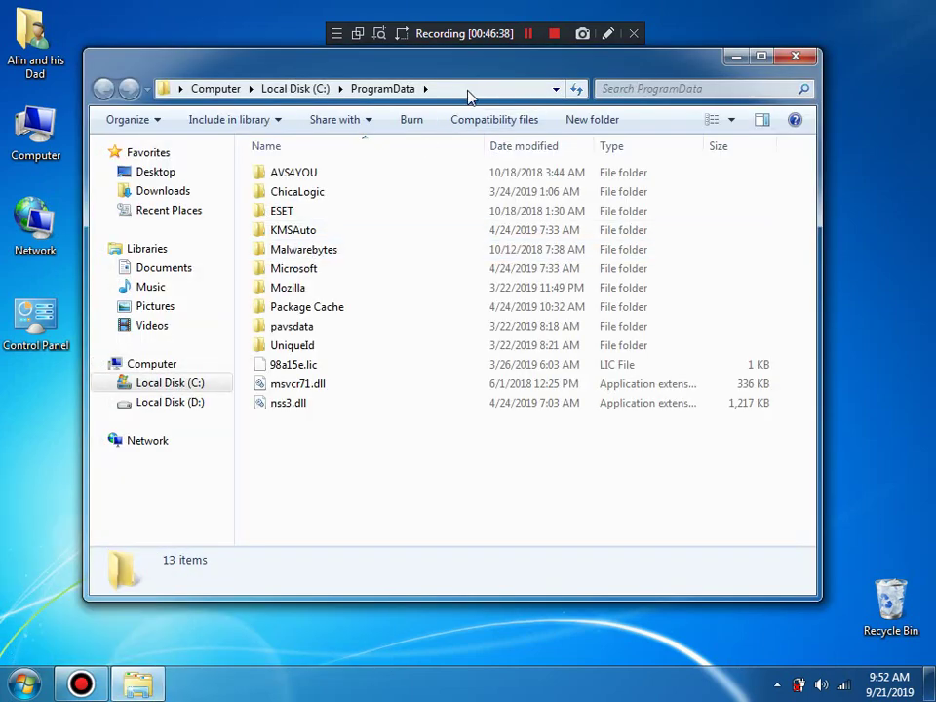
pyautogui.click(468, 90)
pyautogui.click(468, 91)
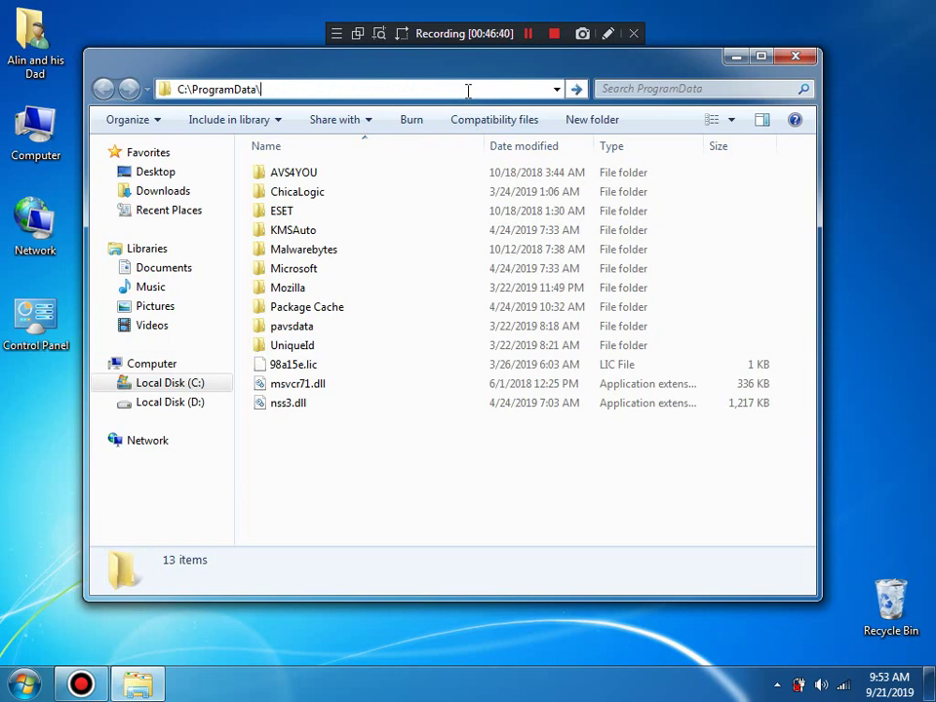
pyautogui.write('\\d')
pyautogui.press('BackSpace')
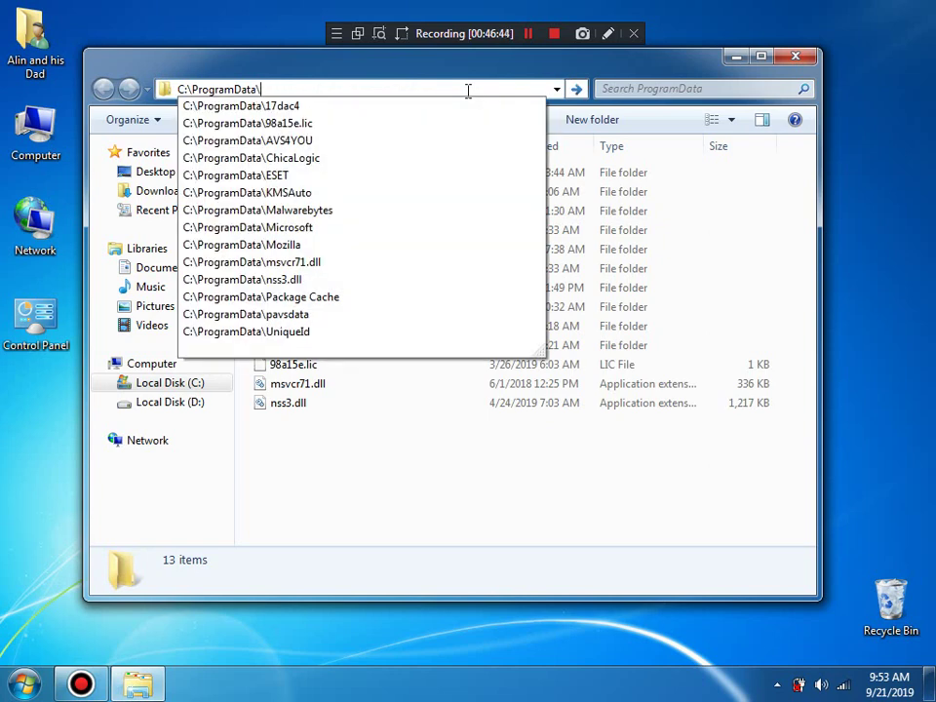
pyautogui.press('Escape')
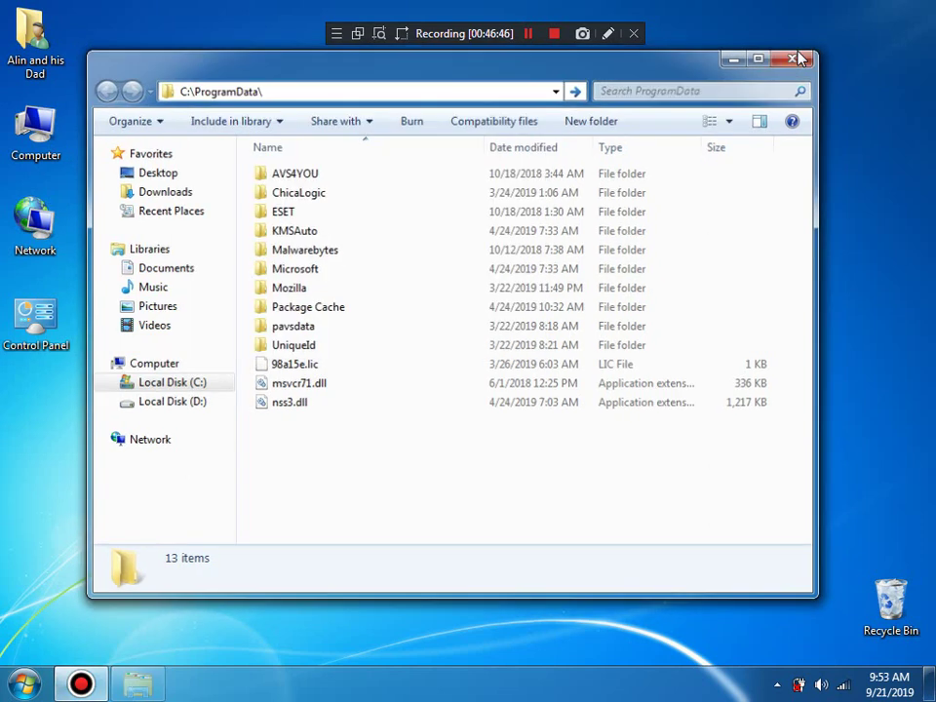
pyautogui.hotkey('alt', 'F4')
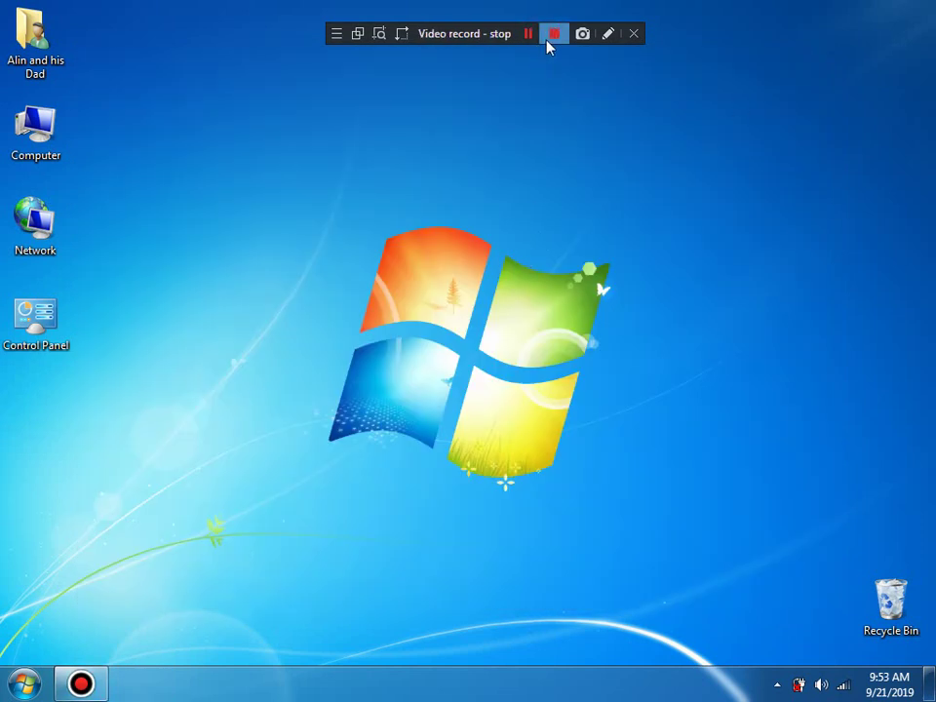